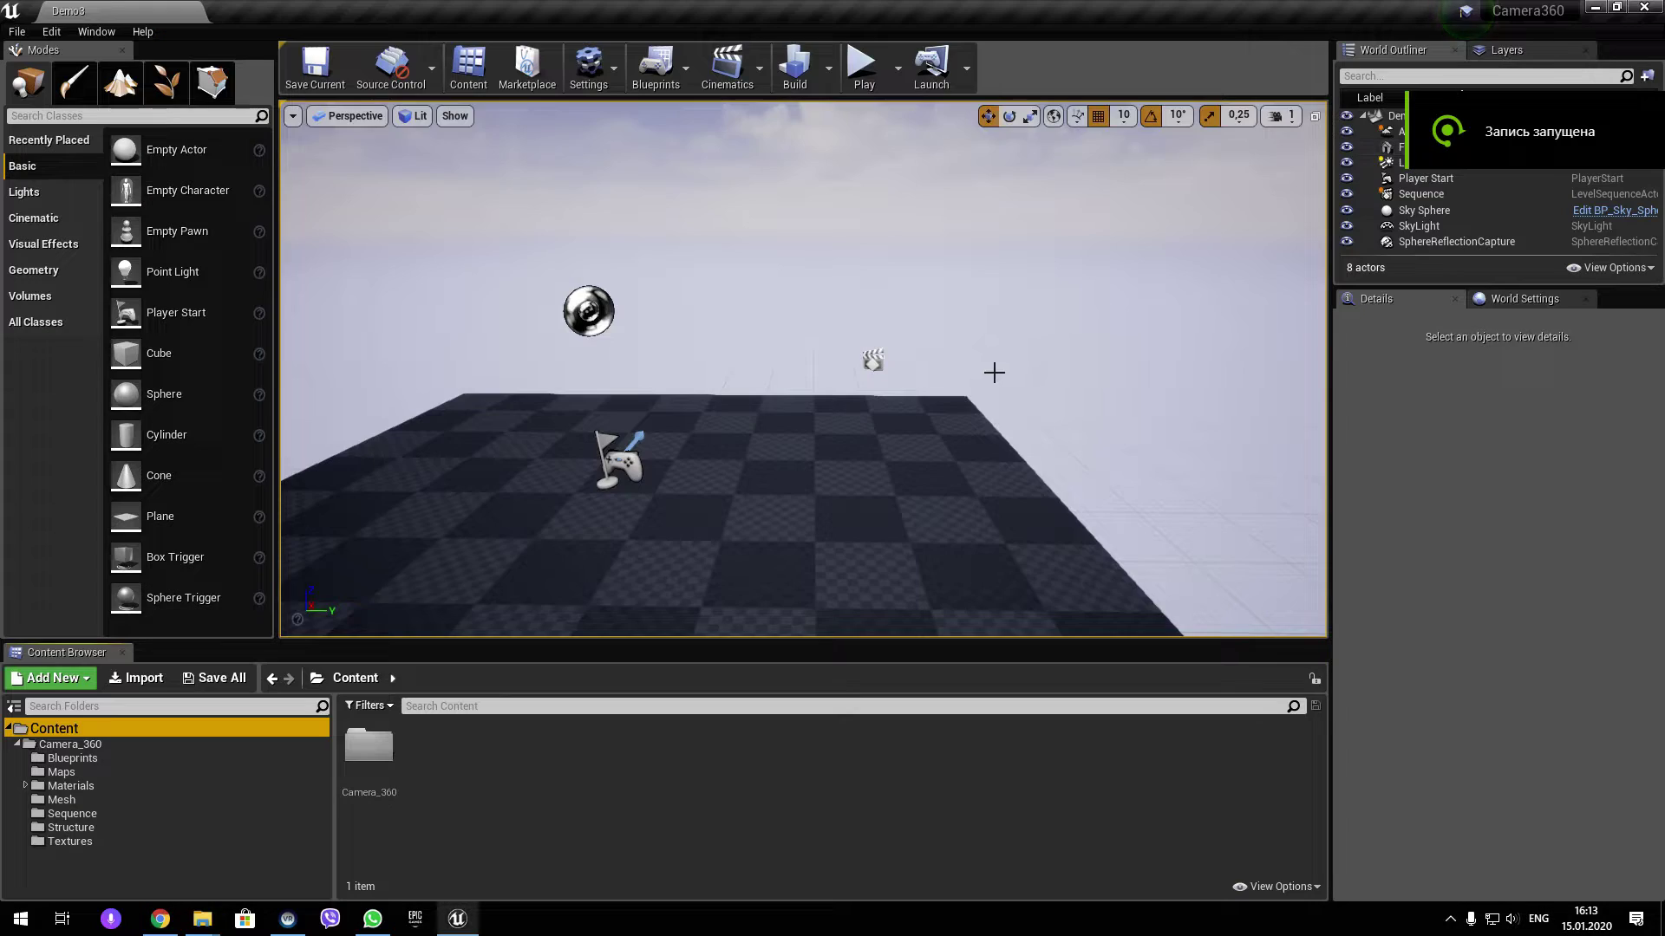
From Camera_360 > Blueprints, place Camera_Rec_360 and Camera_point_360, then drop a Plane on the floor.
left_click_drag(992, 371, 1092, 464)
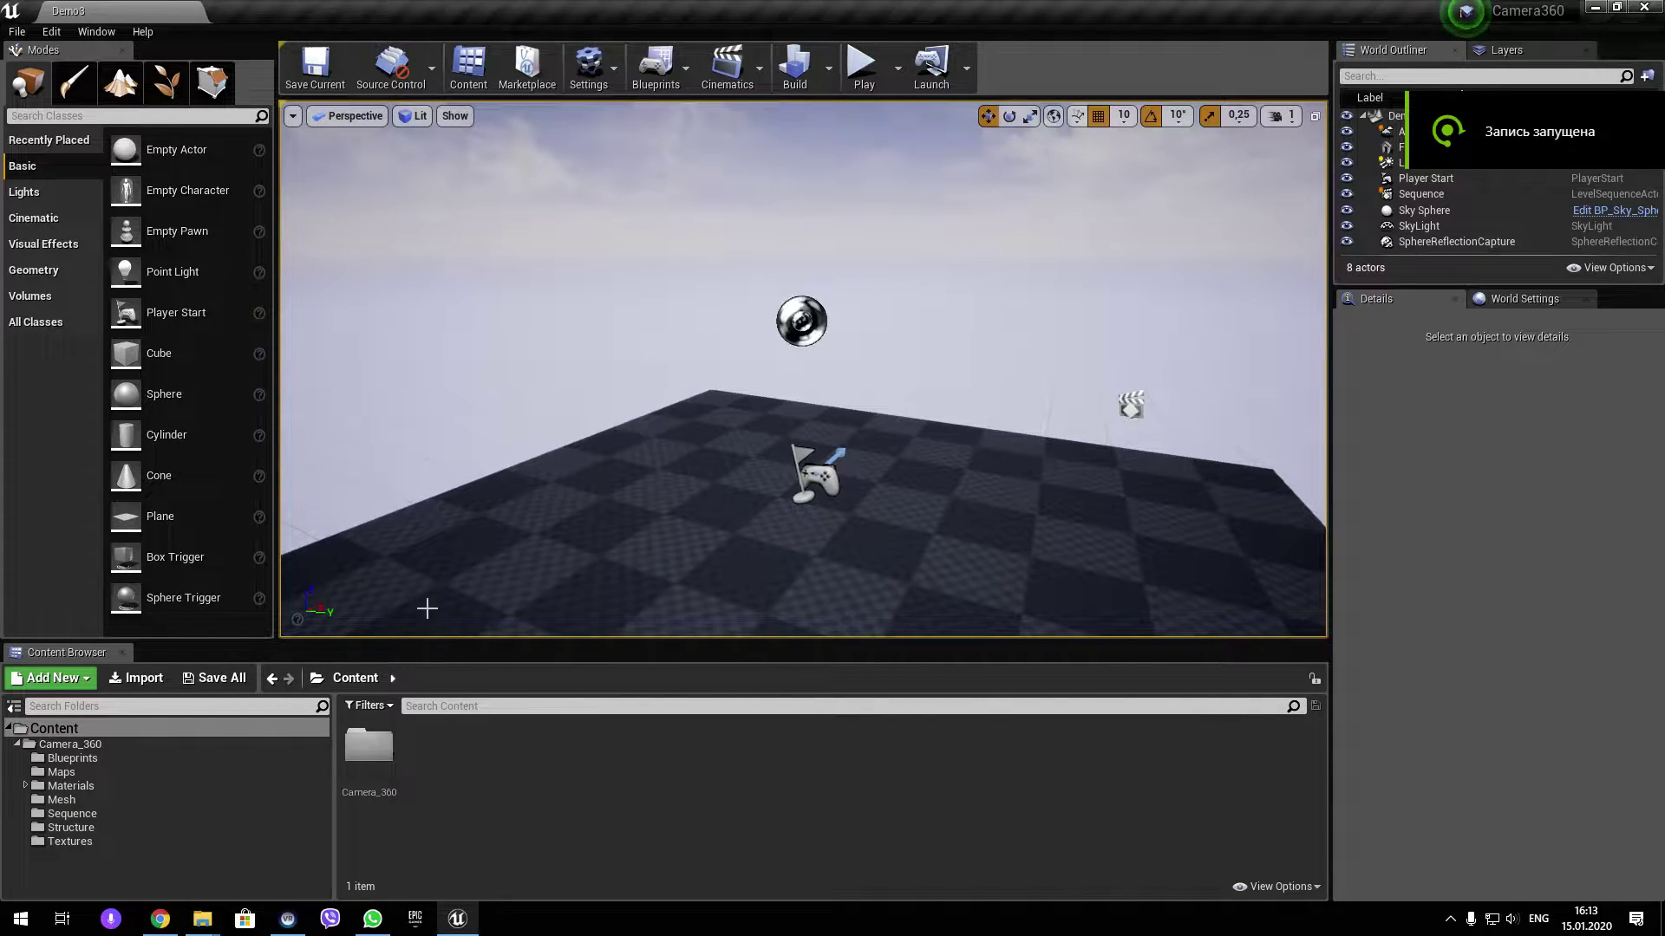
left_click(99, 759)
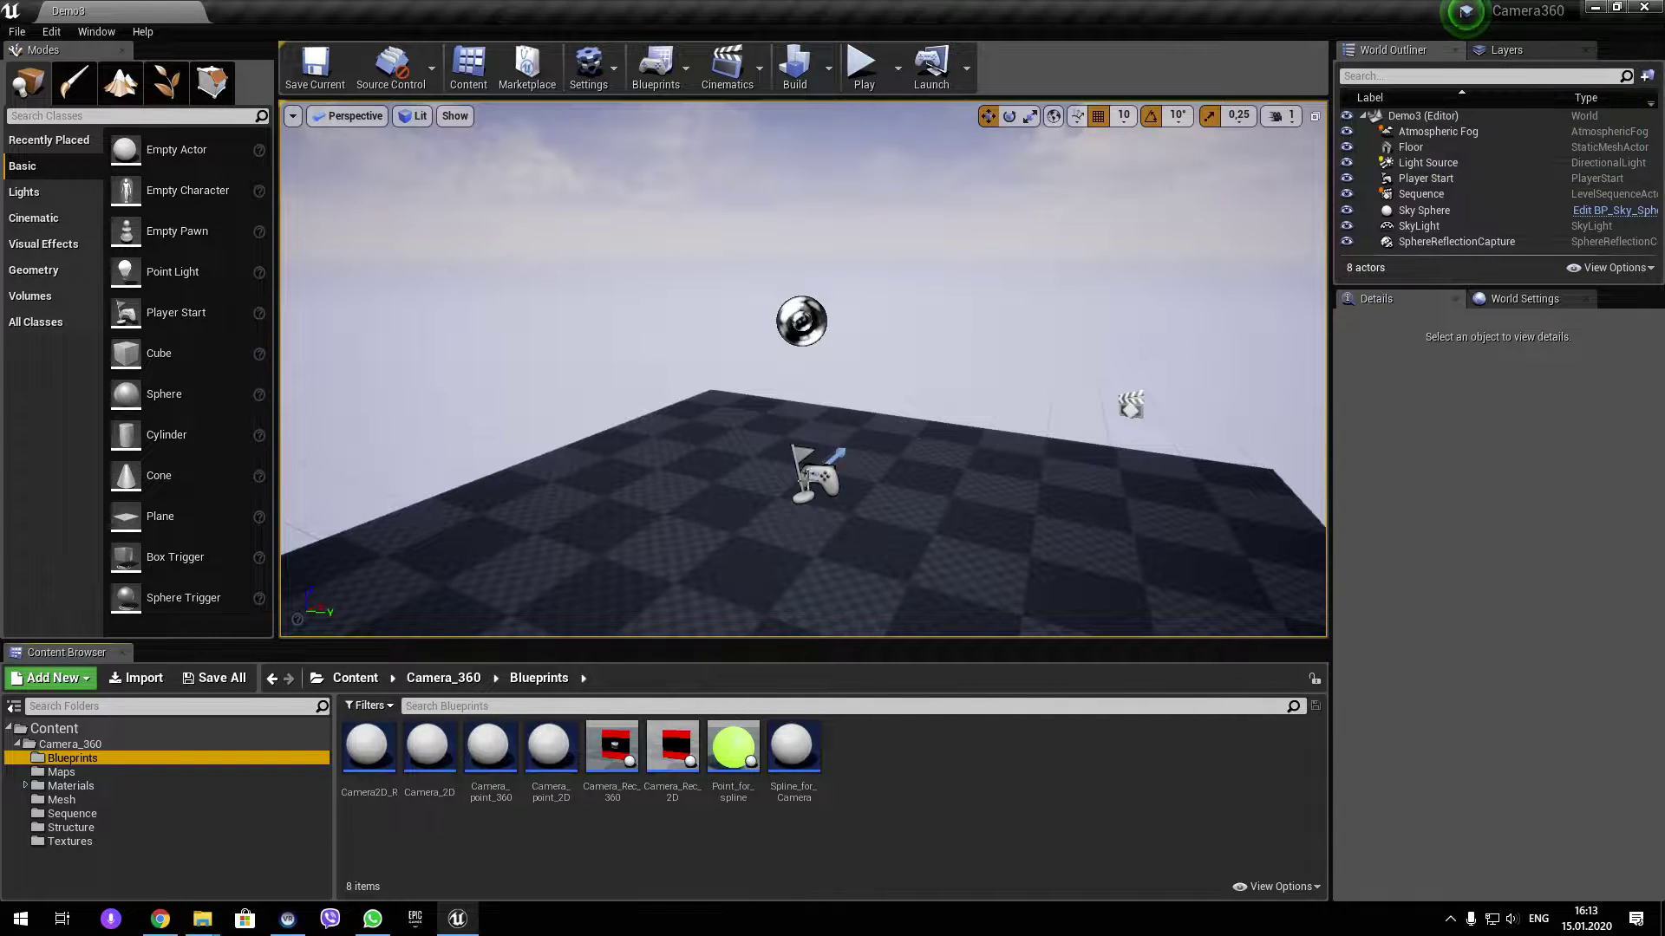
left_click_drag(867, 520, 971, 520)
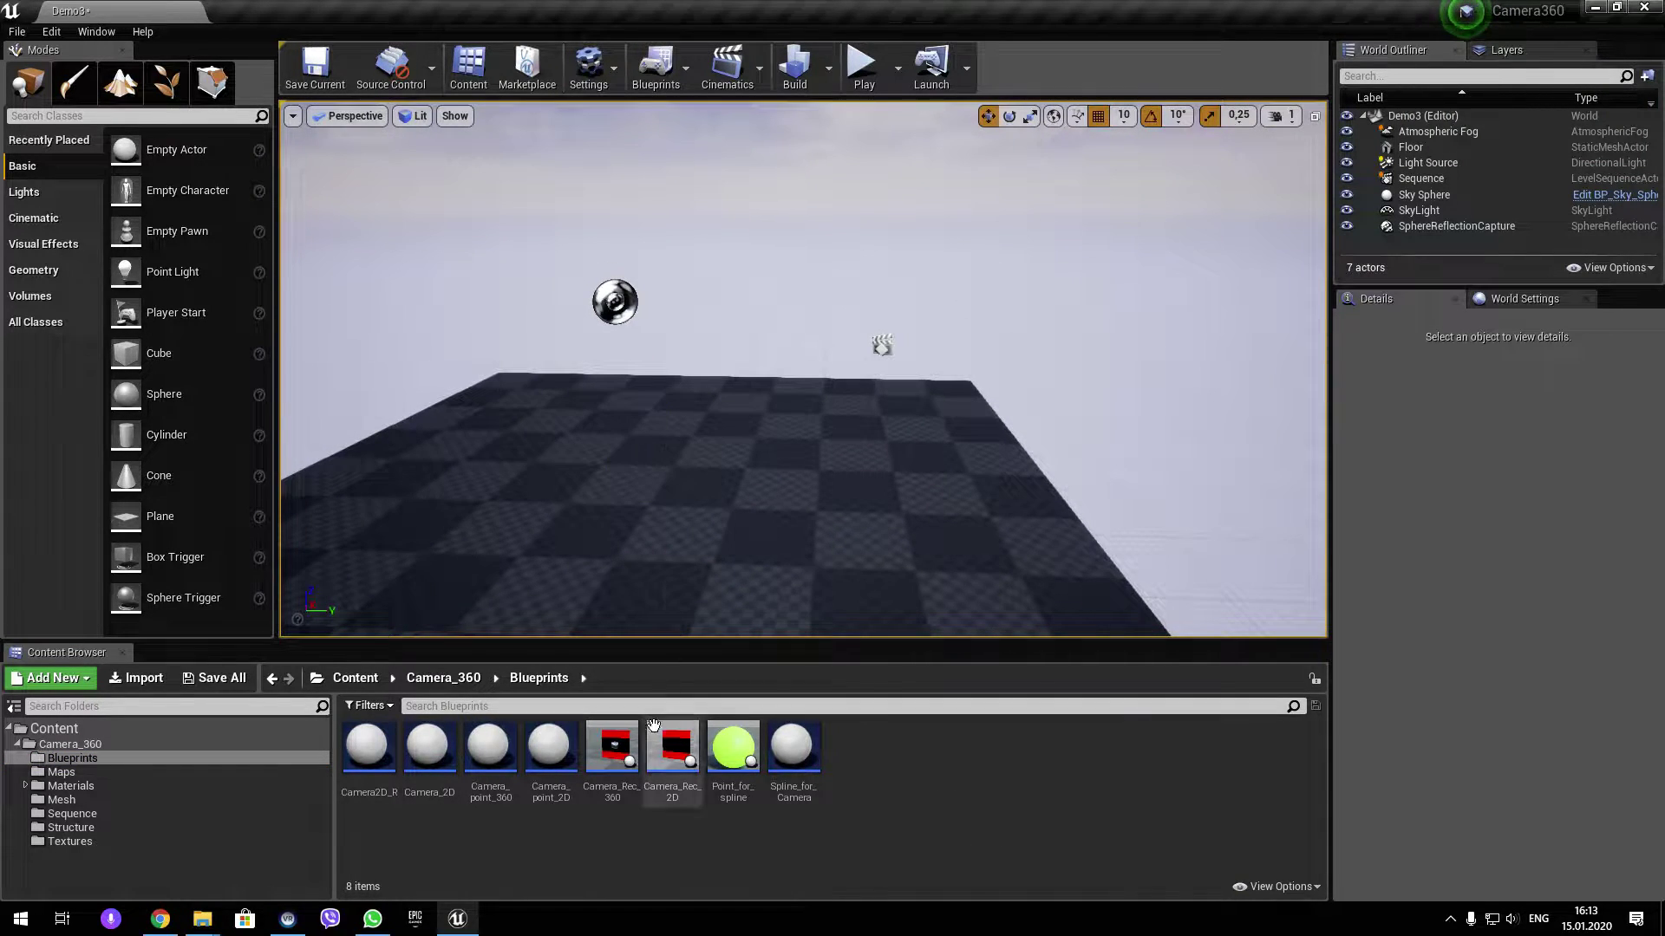
mouse_move(612, 748)
left_mouse_down()
mouse_move(773, 551)
mouse_move(1010, 498)
left_mouse_up()
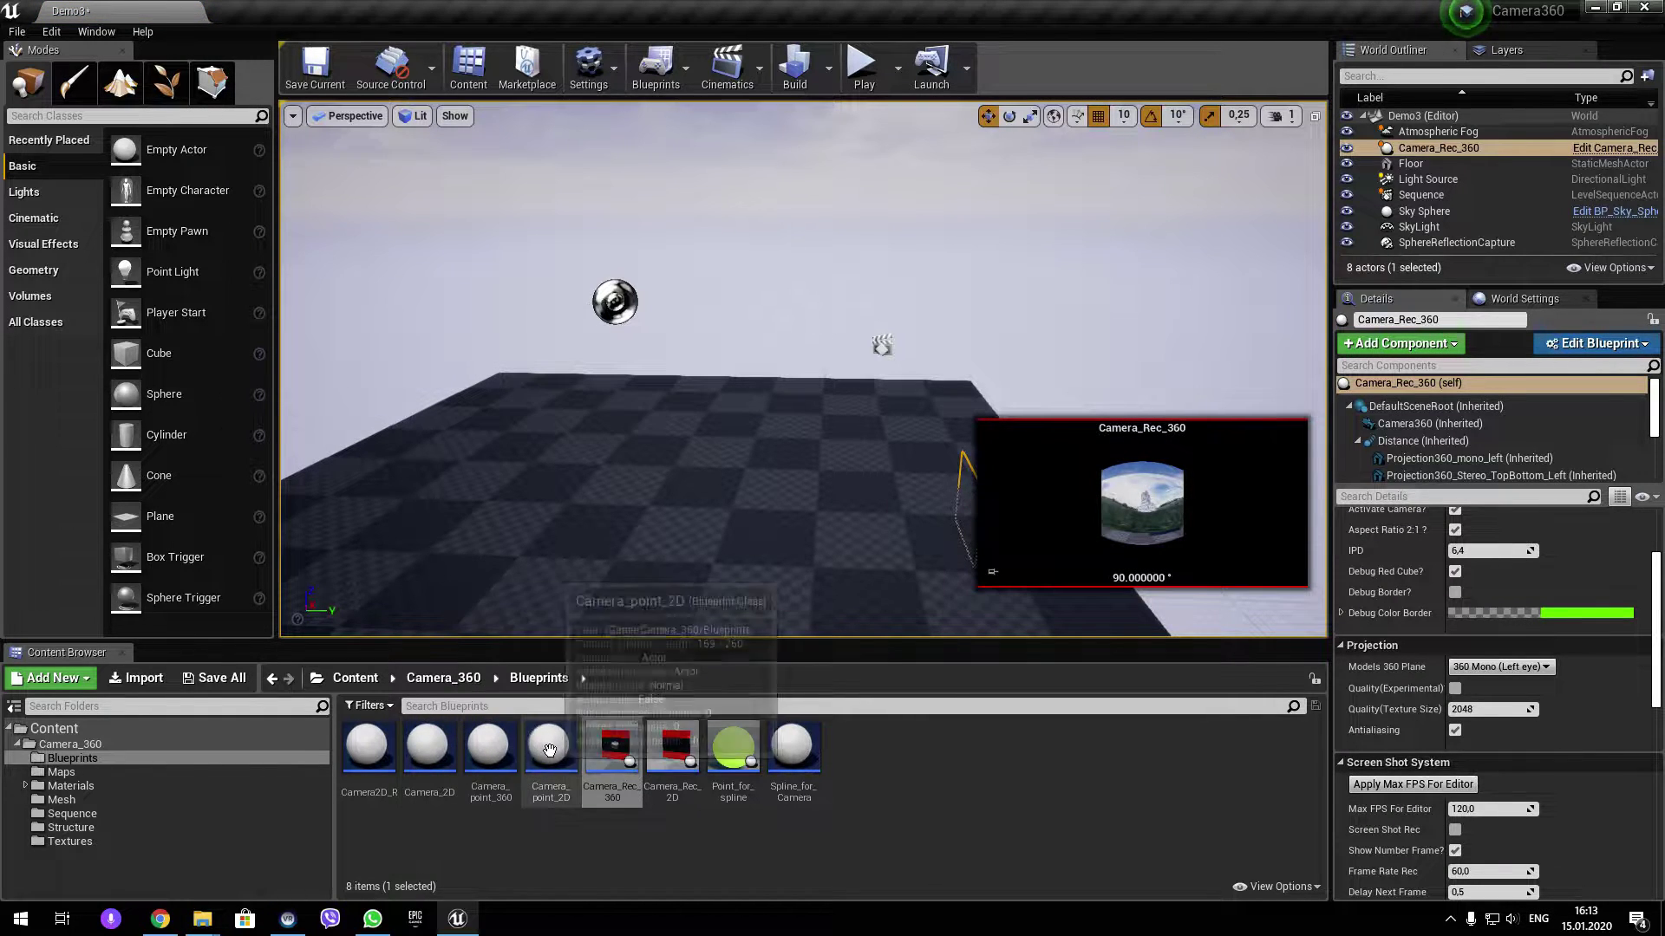
left_click_drag(482, 753, 665, 468)
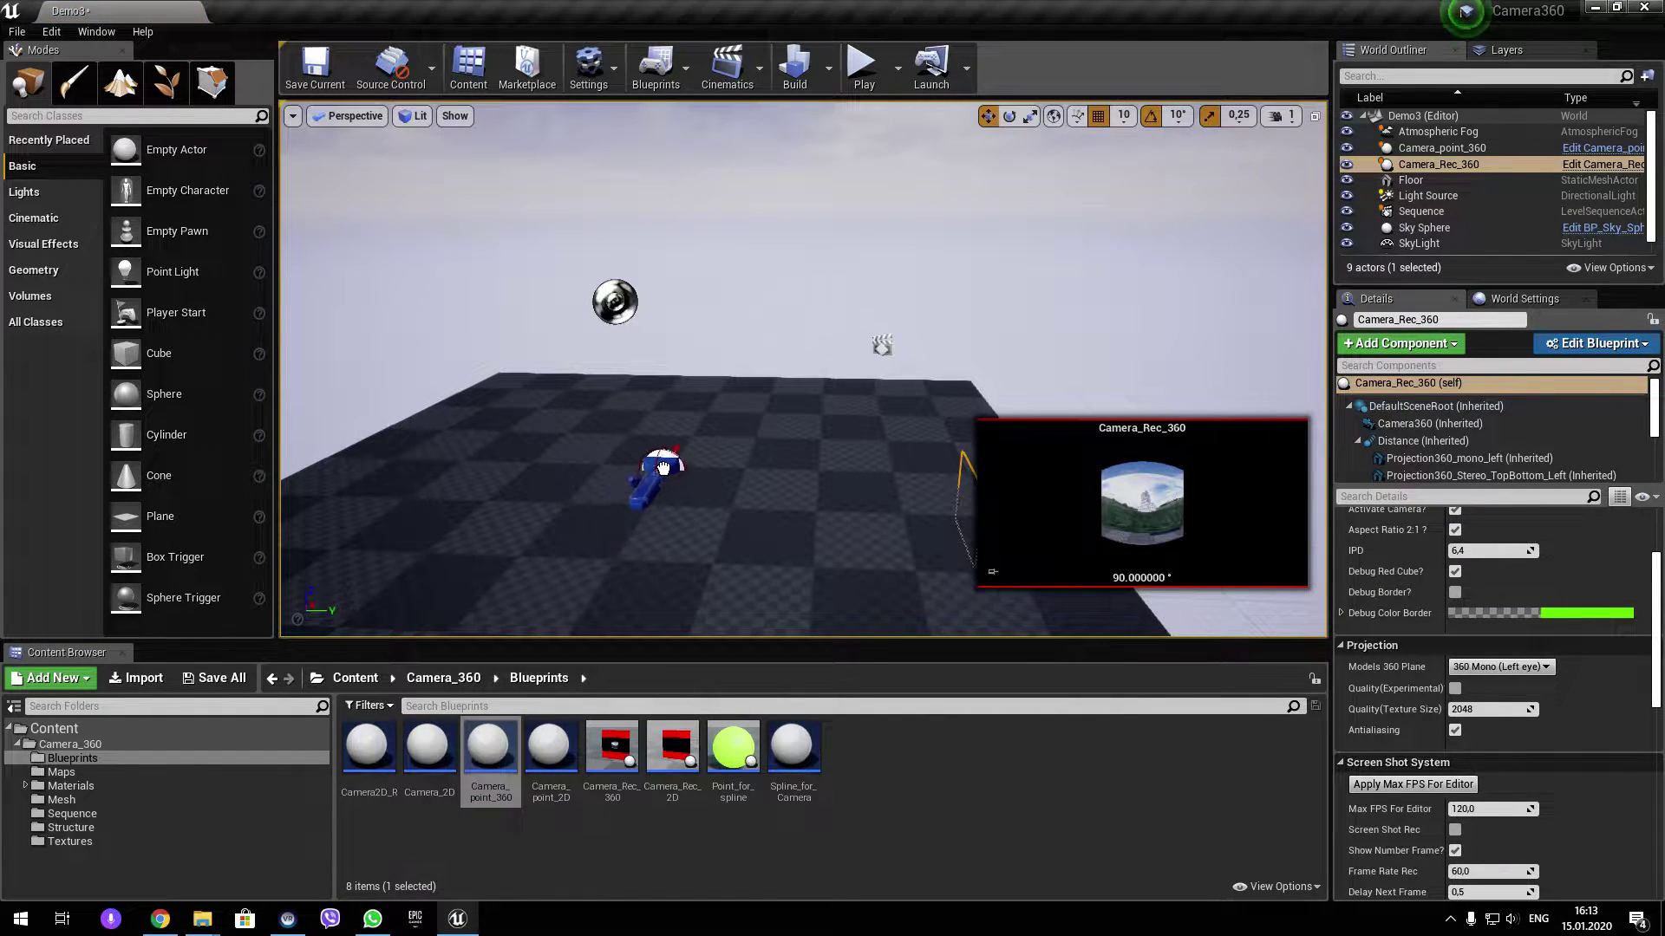
mouse_move(665, 468)
right_mouse_down()
mouse_move(665, 408)
mouse_move(554, 331)
right_mouse_up()
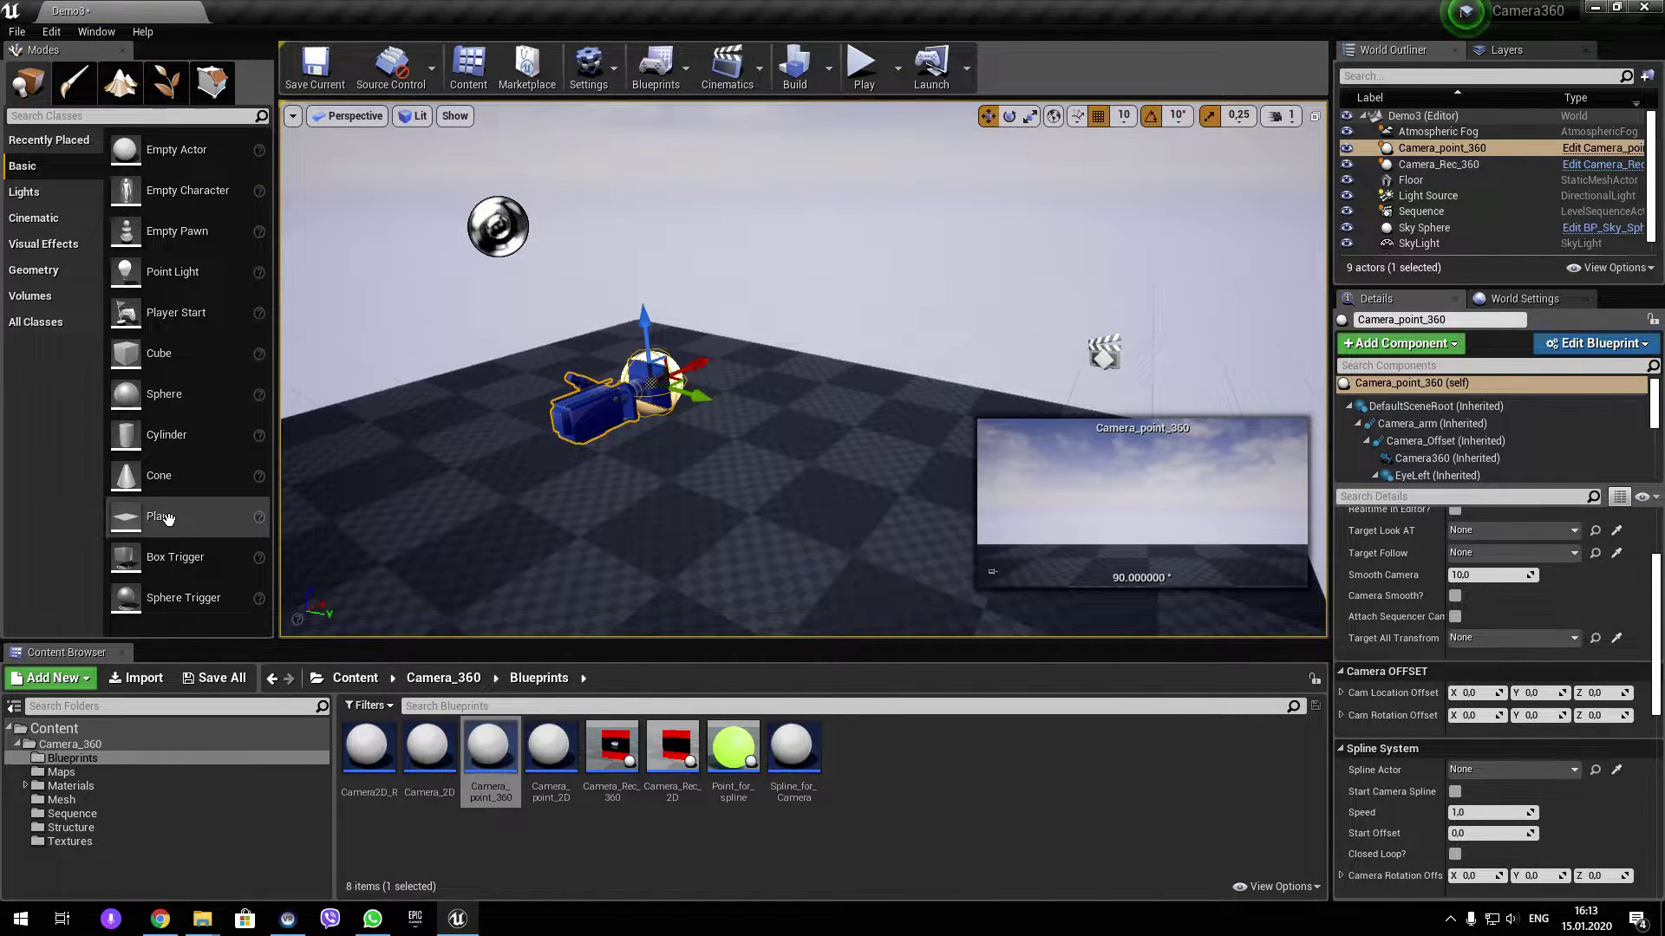
mouse_move(126, 517)
left_mouse_down()
mouse_move(797, 405)
mouse_move(790, 256)
mouse_move(819, 199)
mouse_move(802, 174)
left_mouse_up()
Rotate the Plane upright and stretch it wider along its Y axis as a screen.
key("e")
right_click_drag(780, 364, 676, 381)
right_click_drag(744, 309, 744, 310)
key("r")
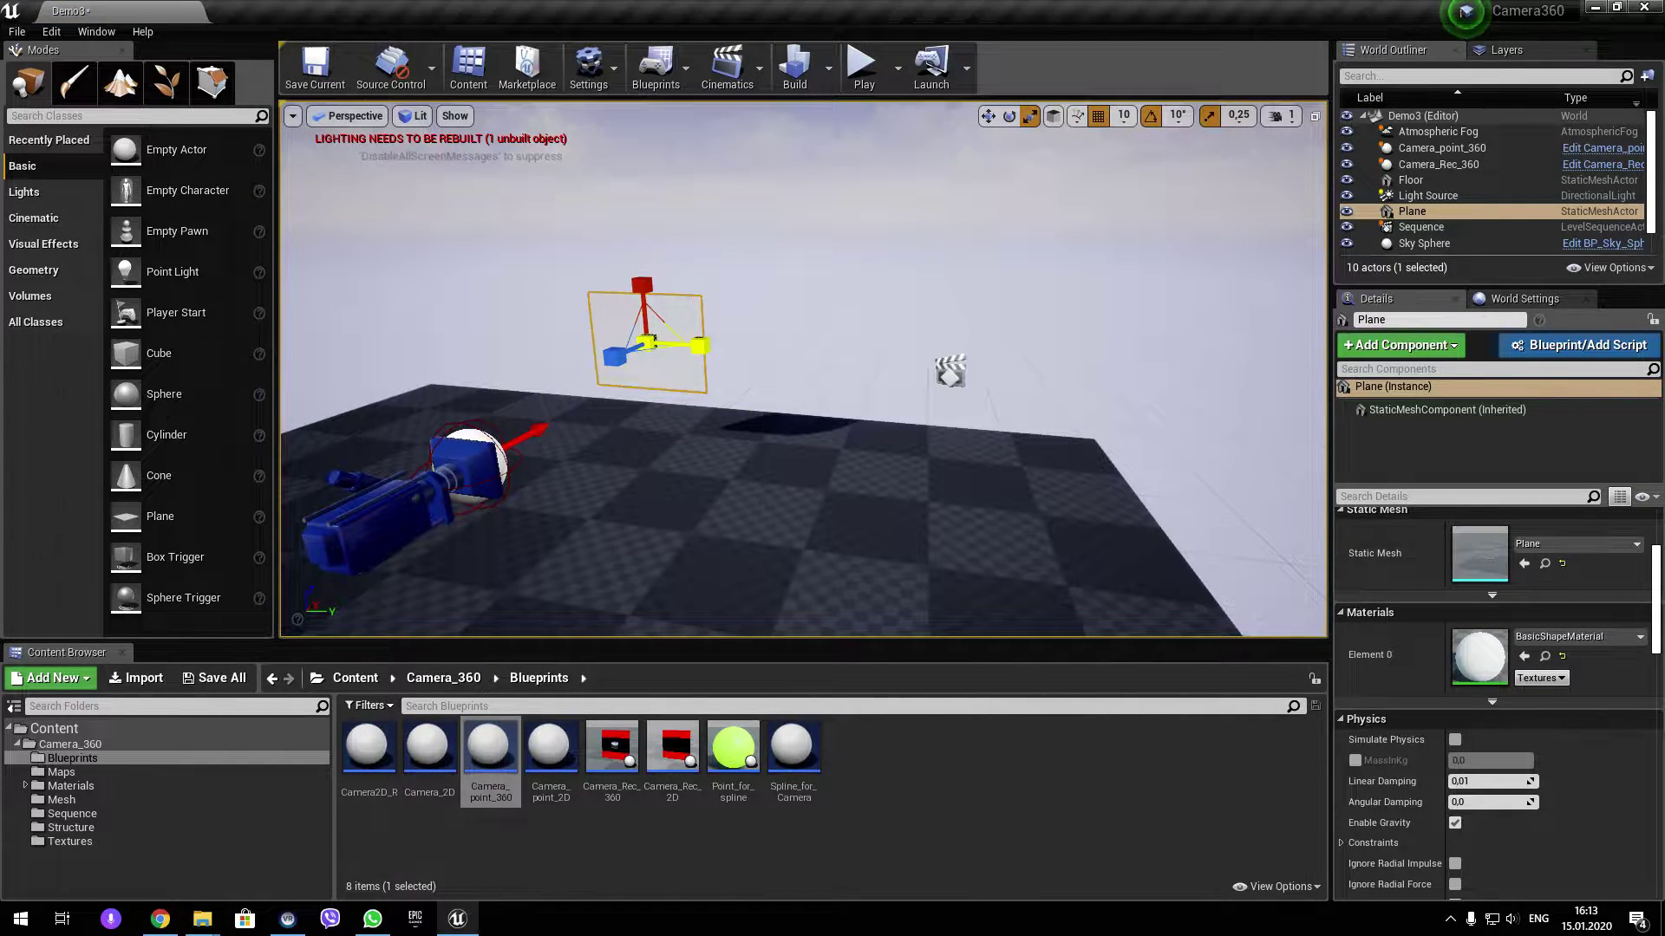
left_click_drag(699, 345, 737, 346)
right_click_drag(792, 301, 780, 298)
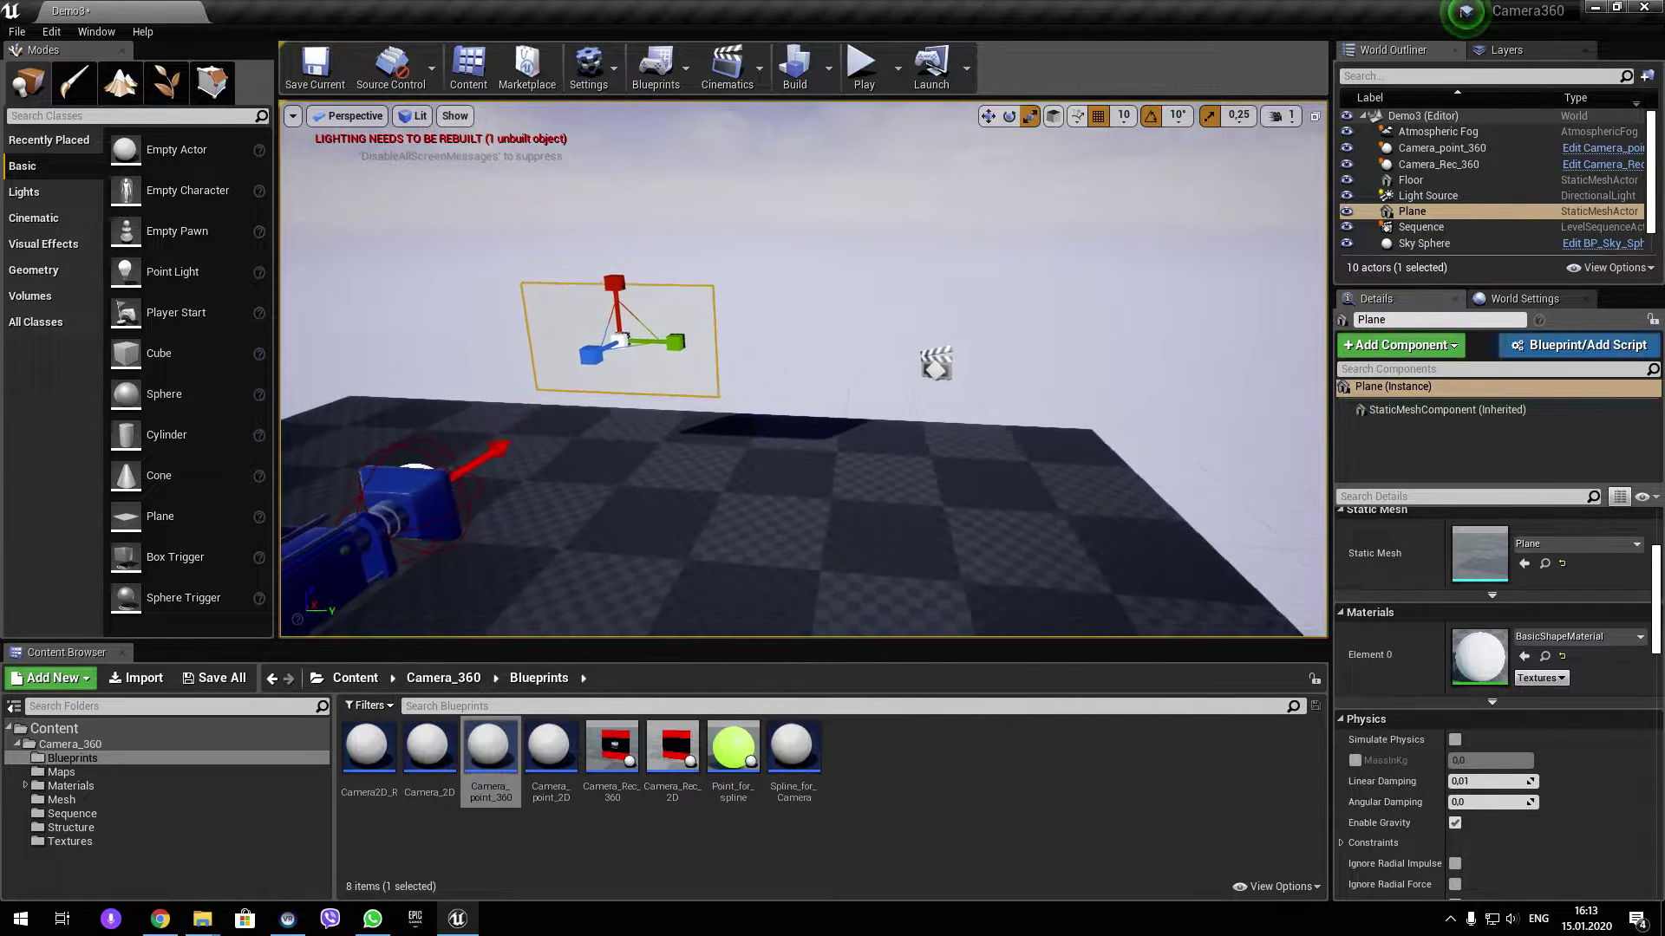
Create a new folder named IMGSource inside Camera_360.
left_click(879, 767)
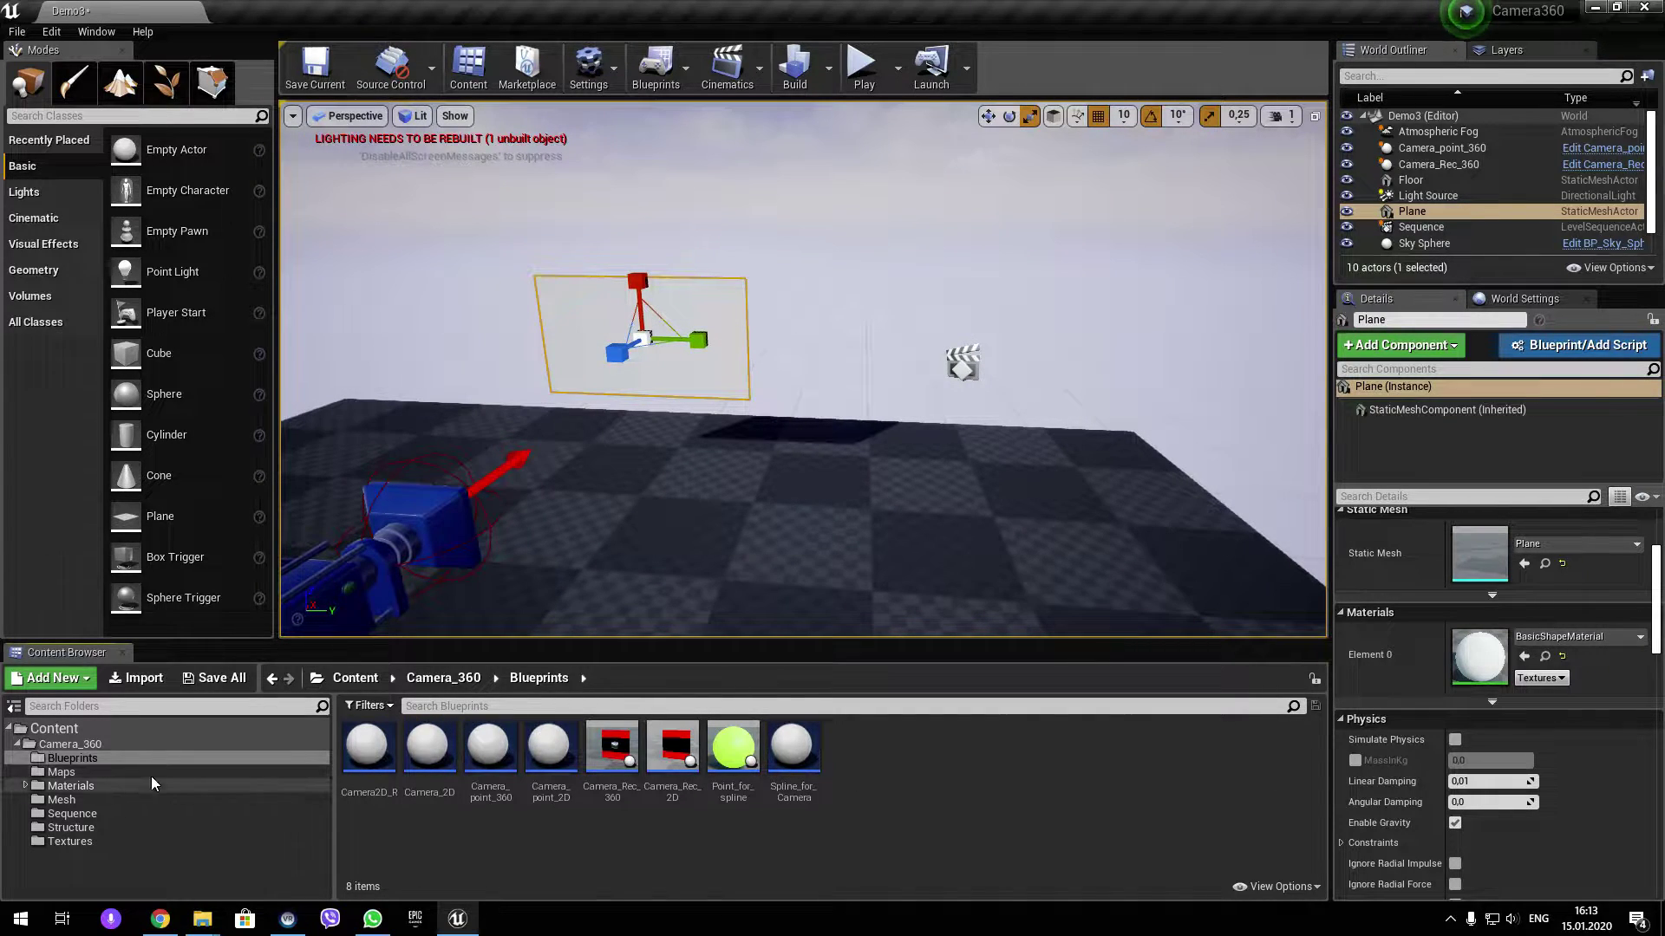
left_click(129, 745)
right_click(832, 783)
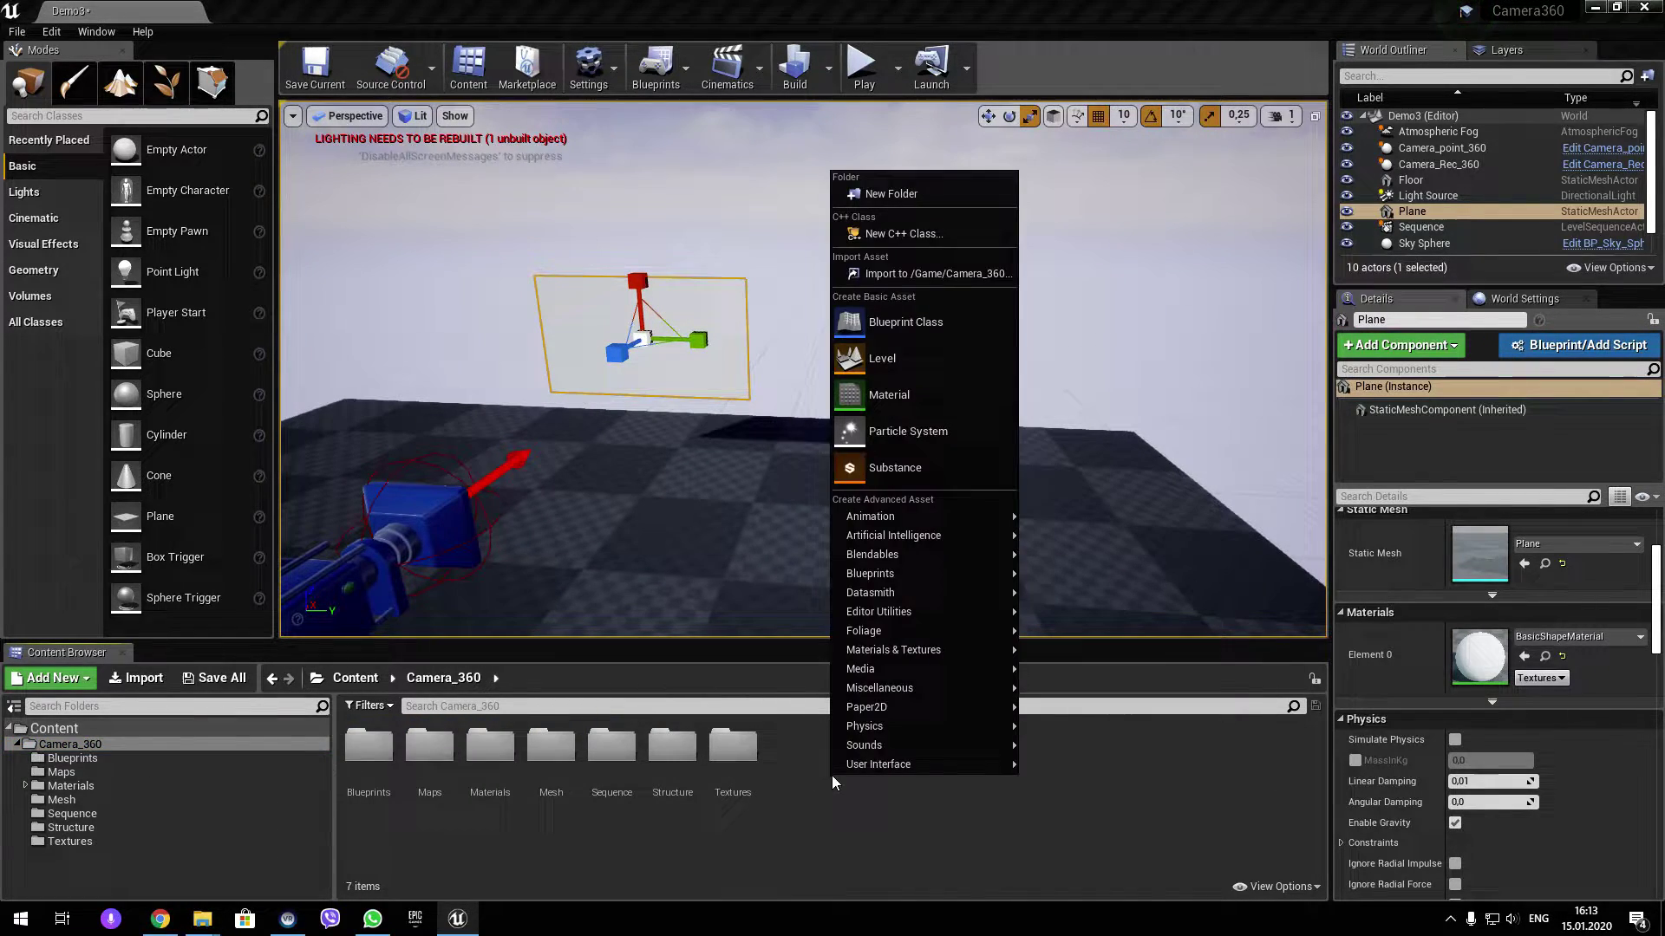
left_click(891, 194)
type("IMGSour")
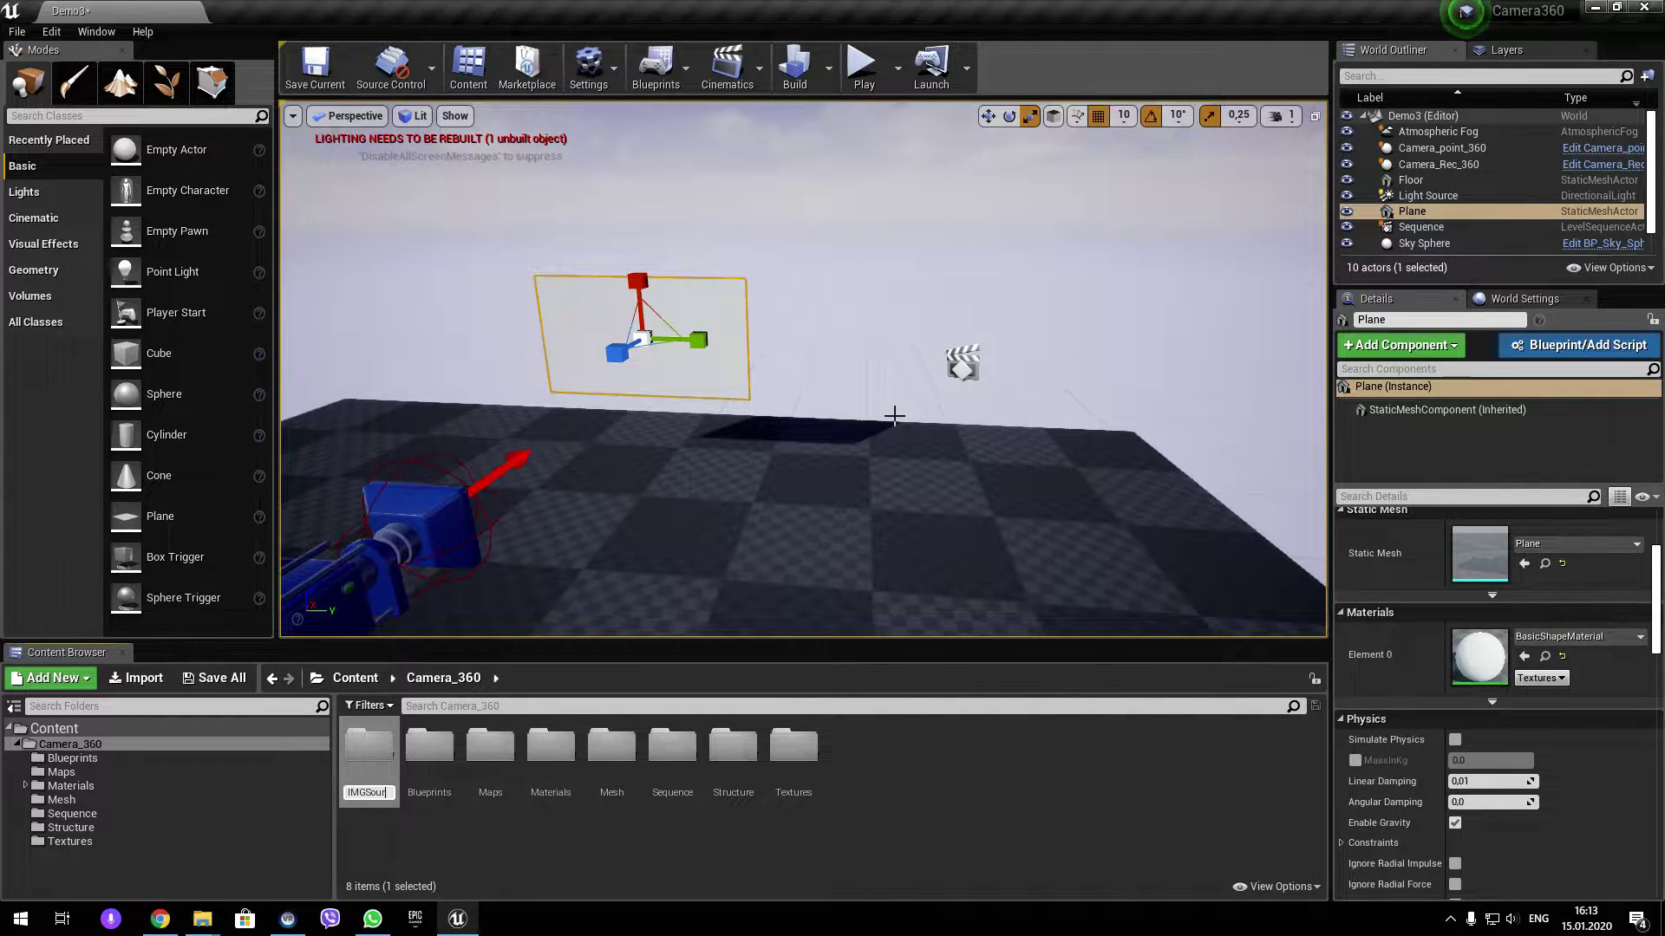
type("ce")
key("Return")
Inside IMGSource, create an Img Media Source asset named 360_Source.
double_click(431, 764)
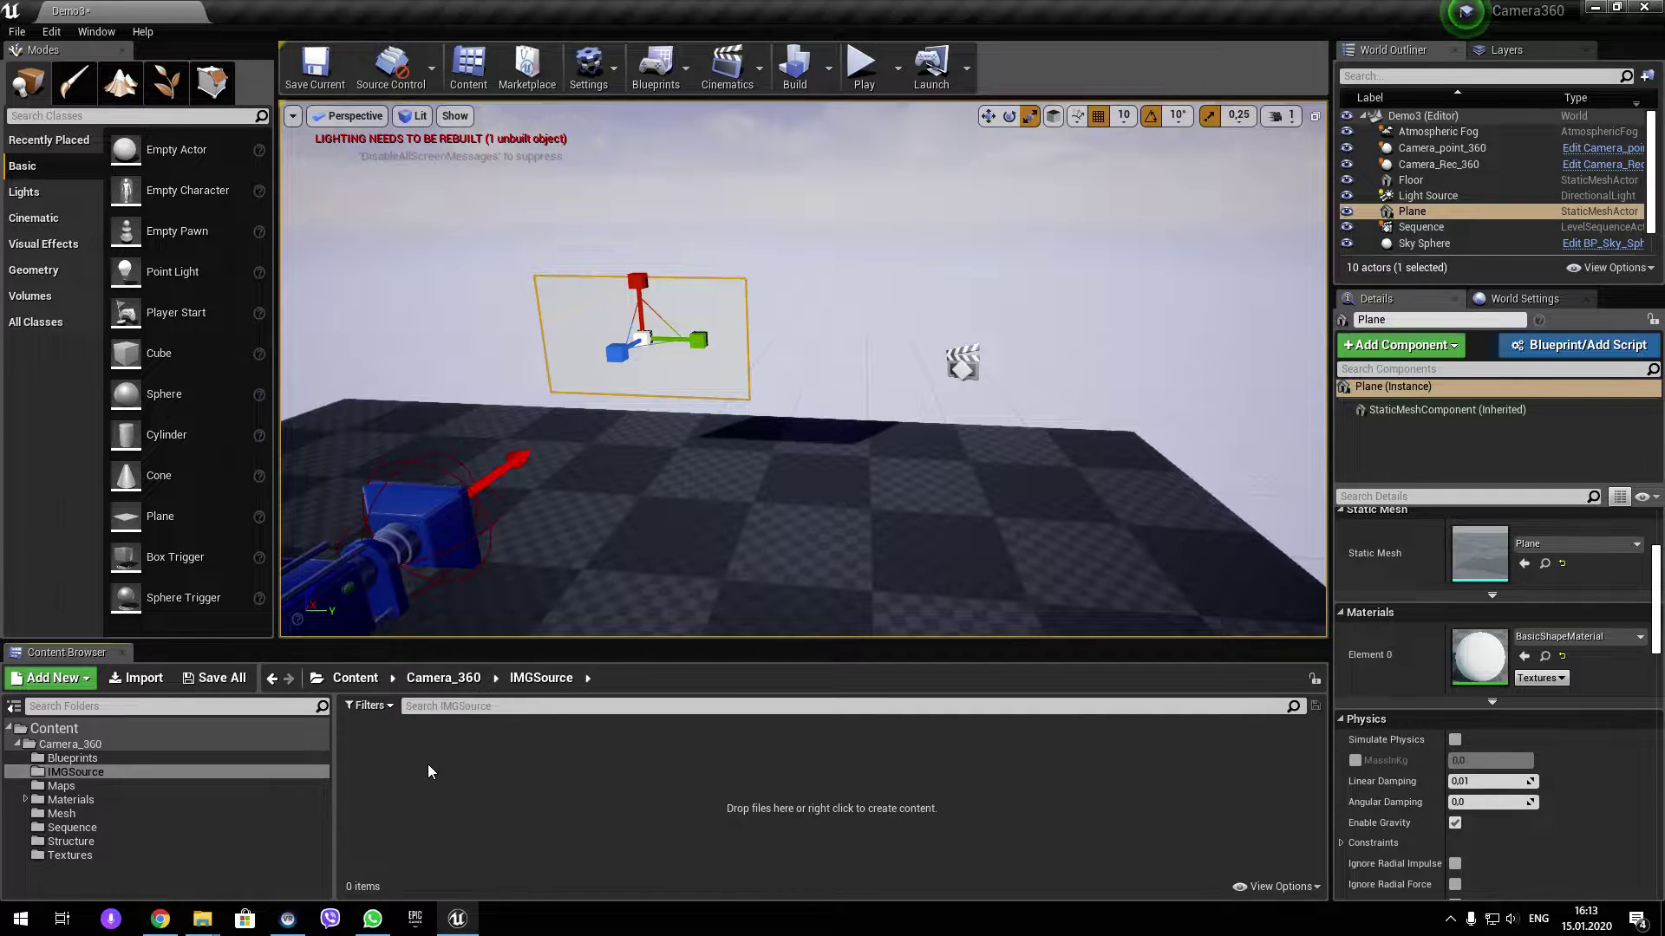
right_click(427, 778)
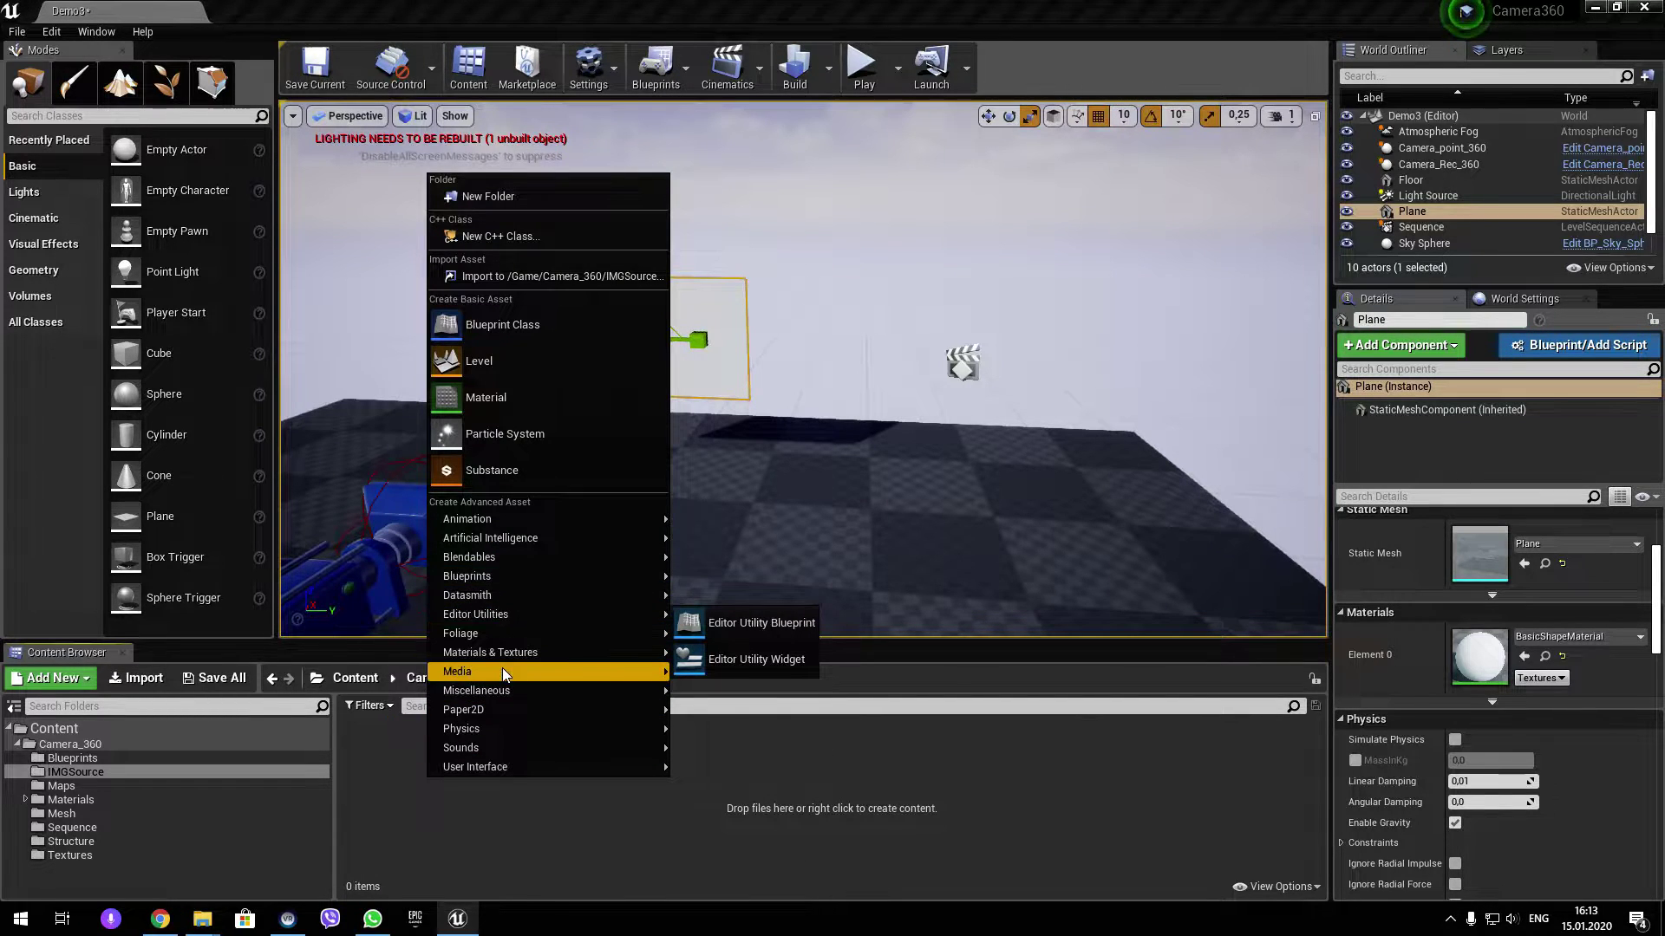
mouse_move(628, 676)
left_click(747, 698)
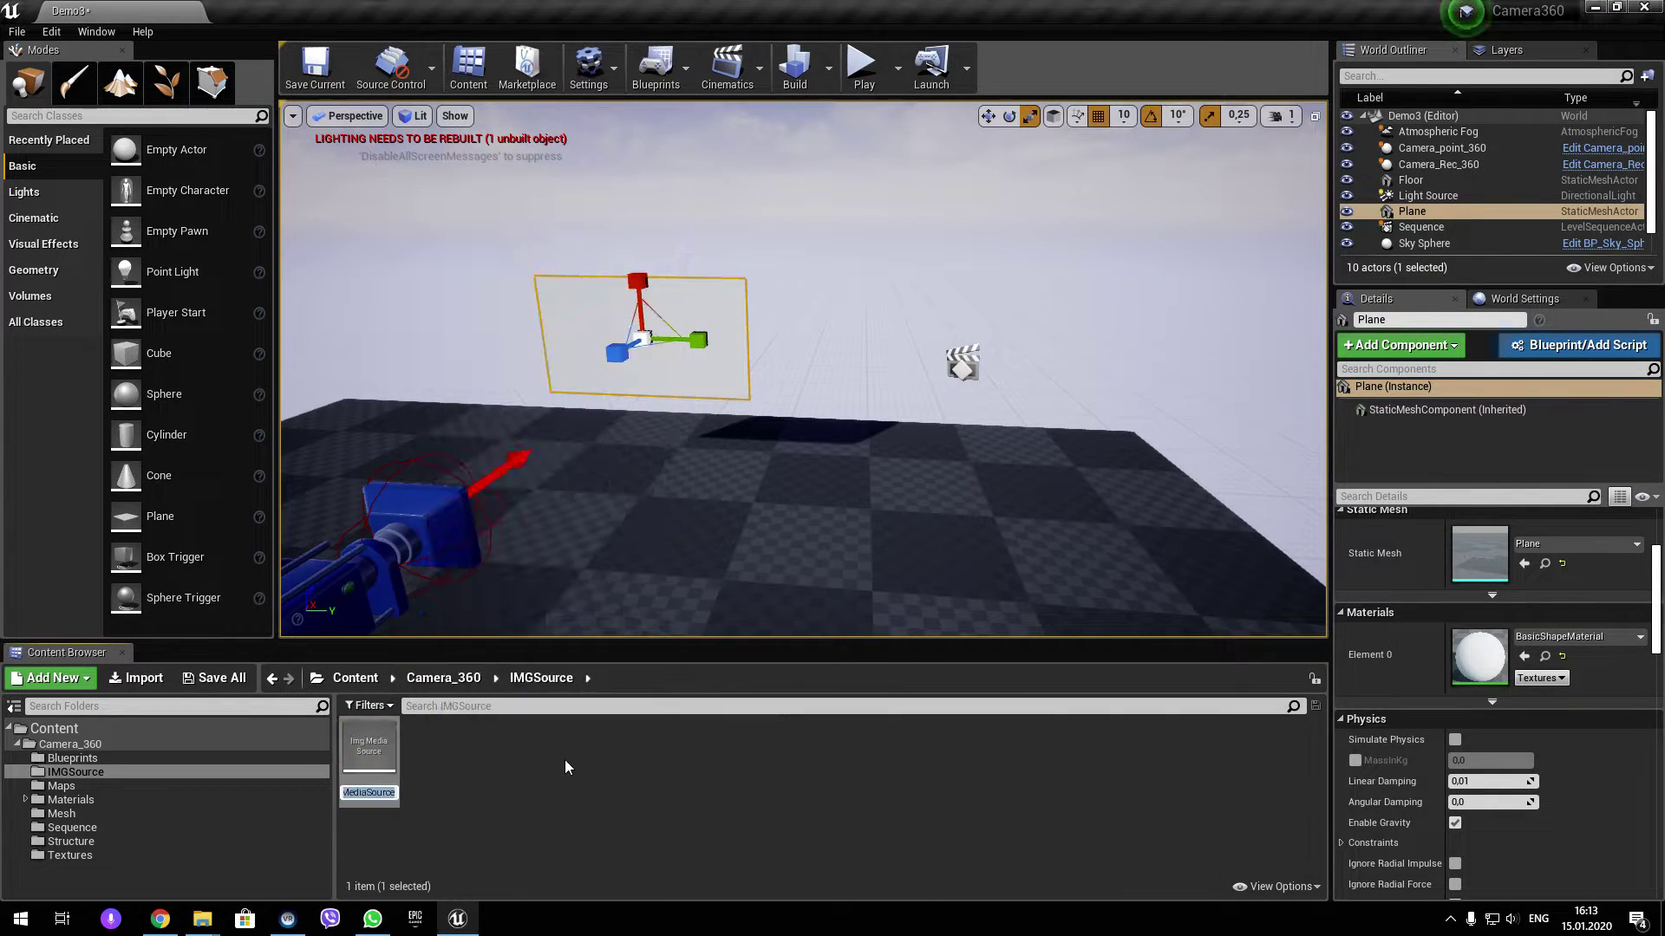
type("360_So")
type("urce")
key("Return")
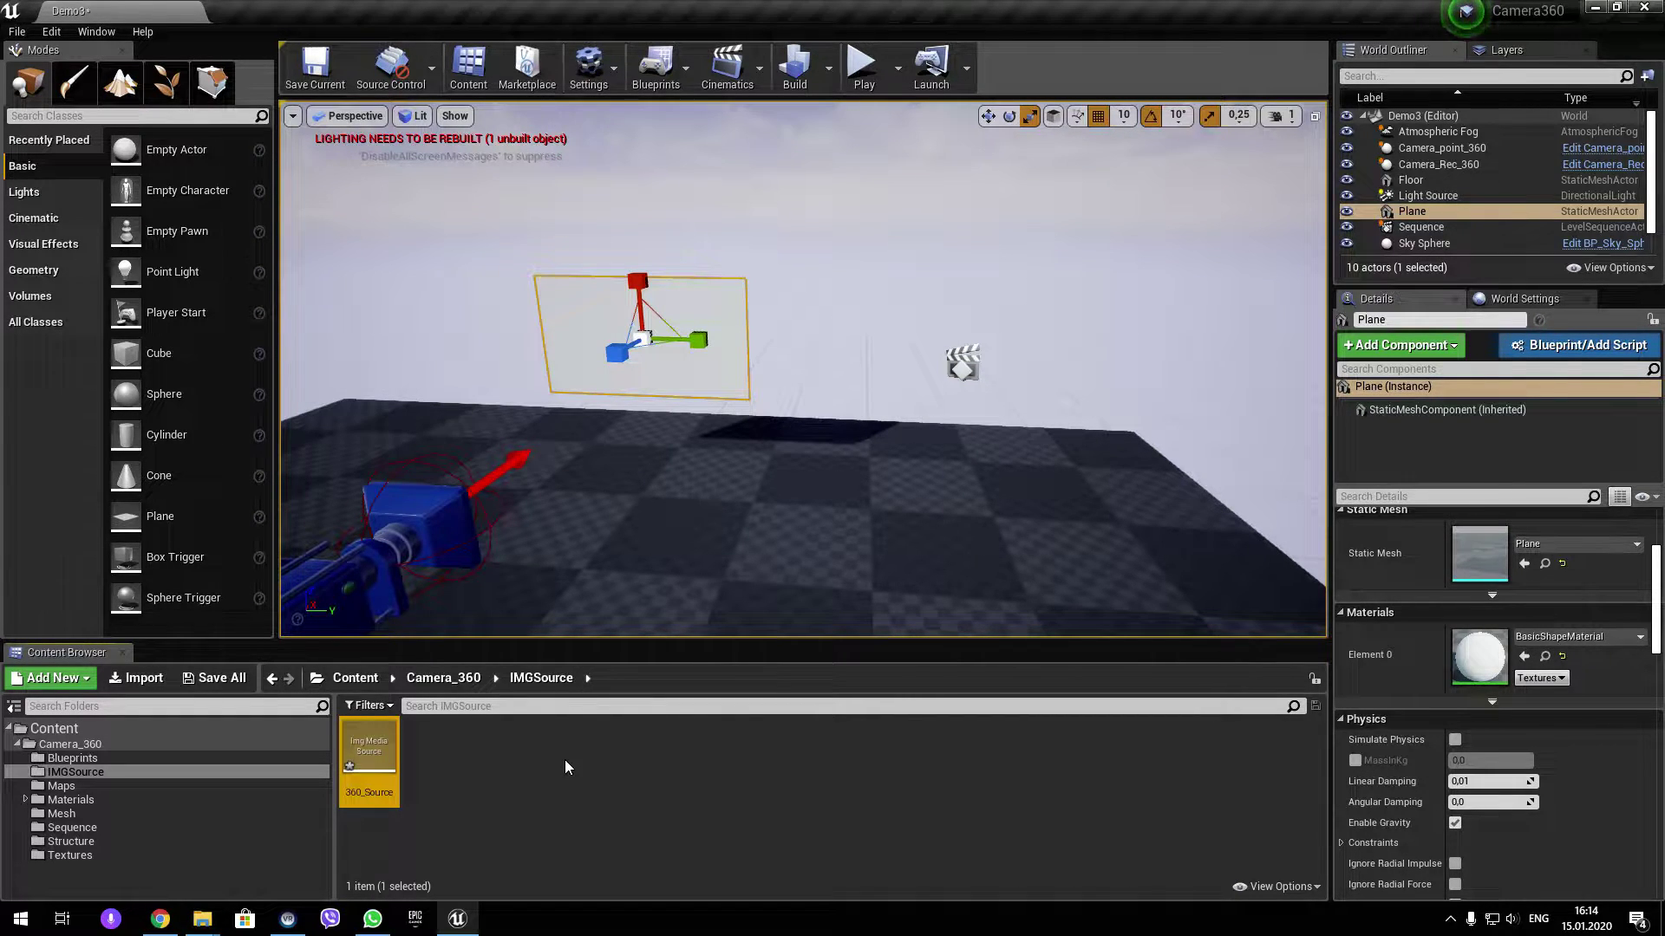
Set 360_Source's Sequence Path to the Cards folder via Cards_destruction0048, then save and close it.
double_click(373, 759)
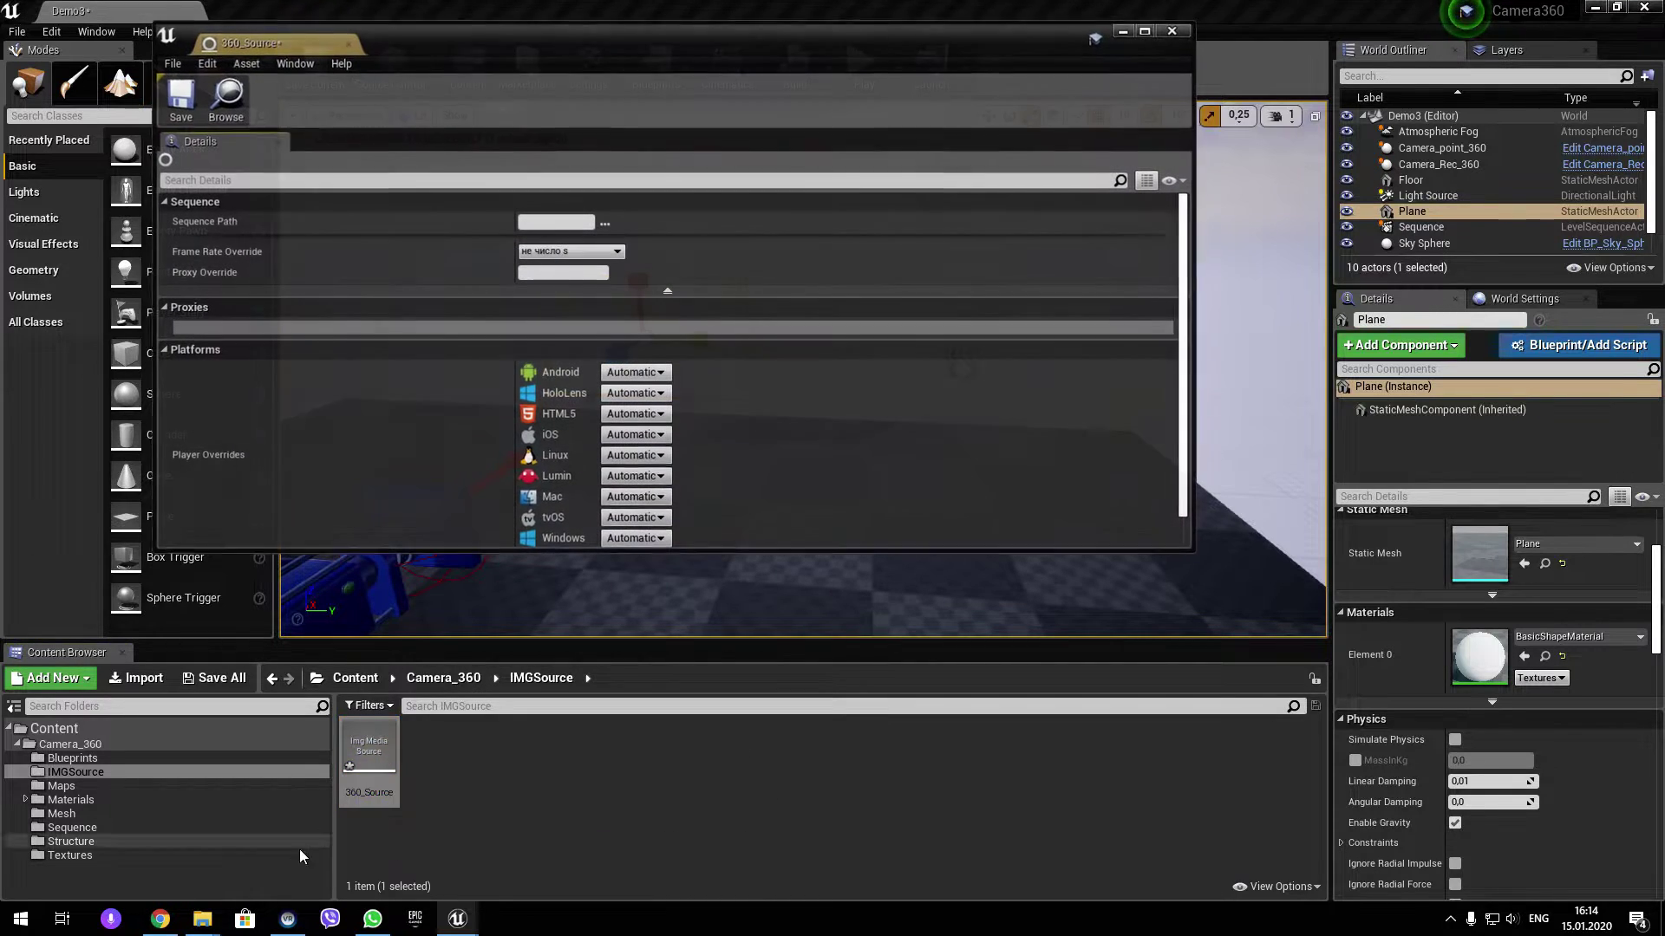
left_click(604, 223)
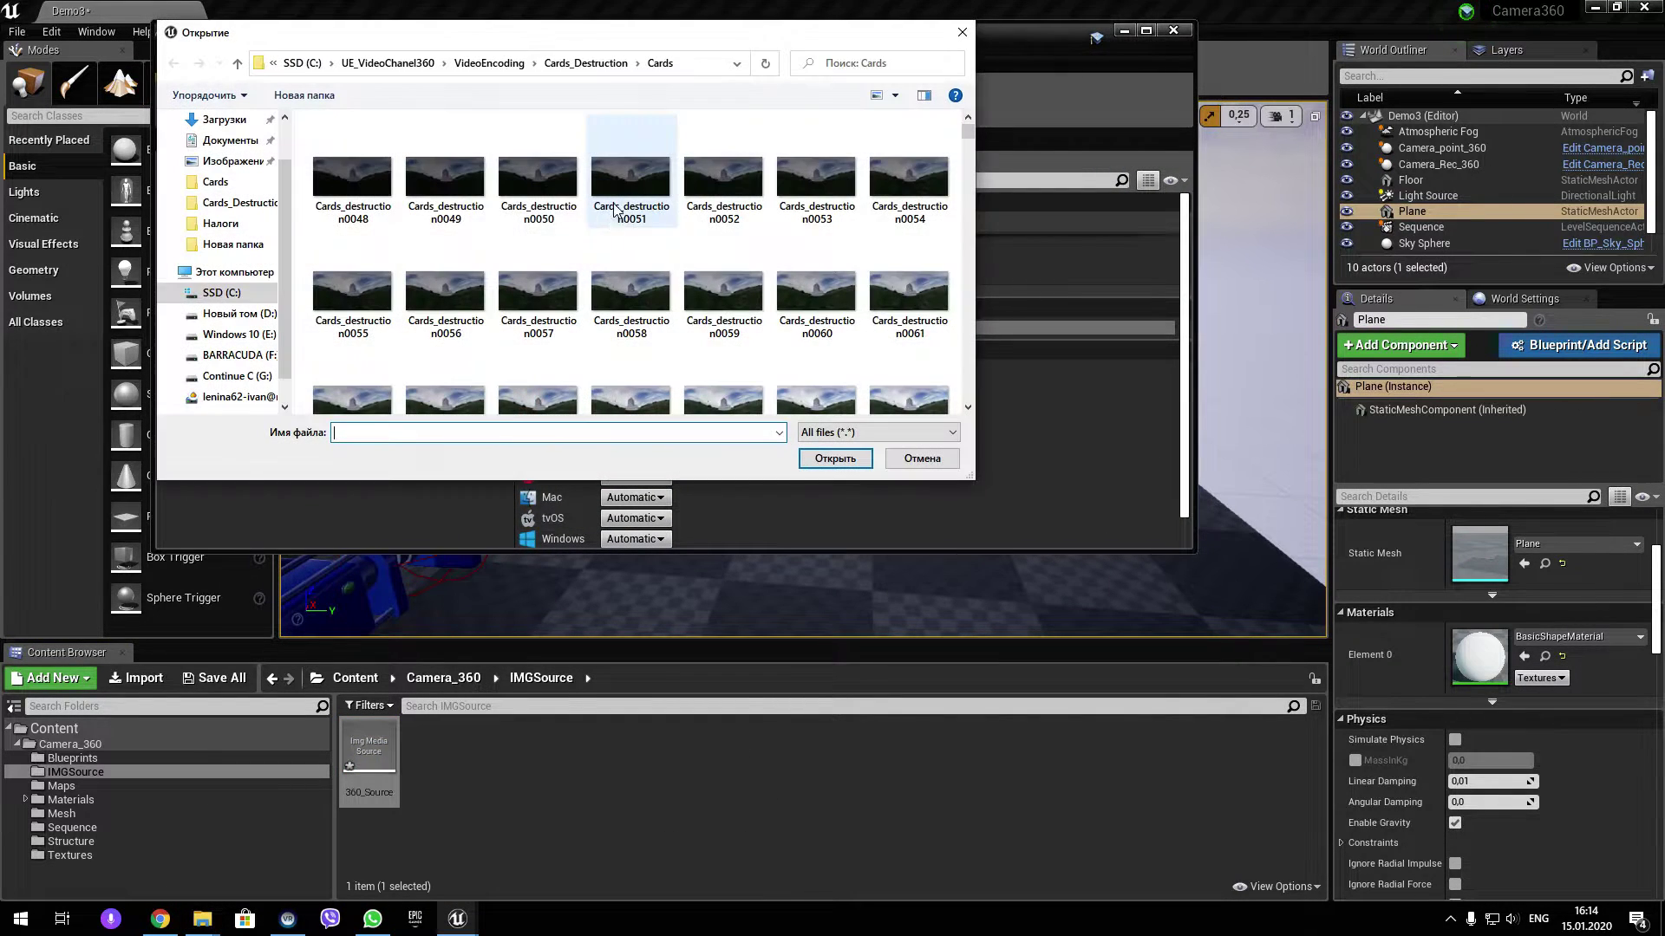
left_click(701, 62)
left_click(352, 178)
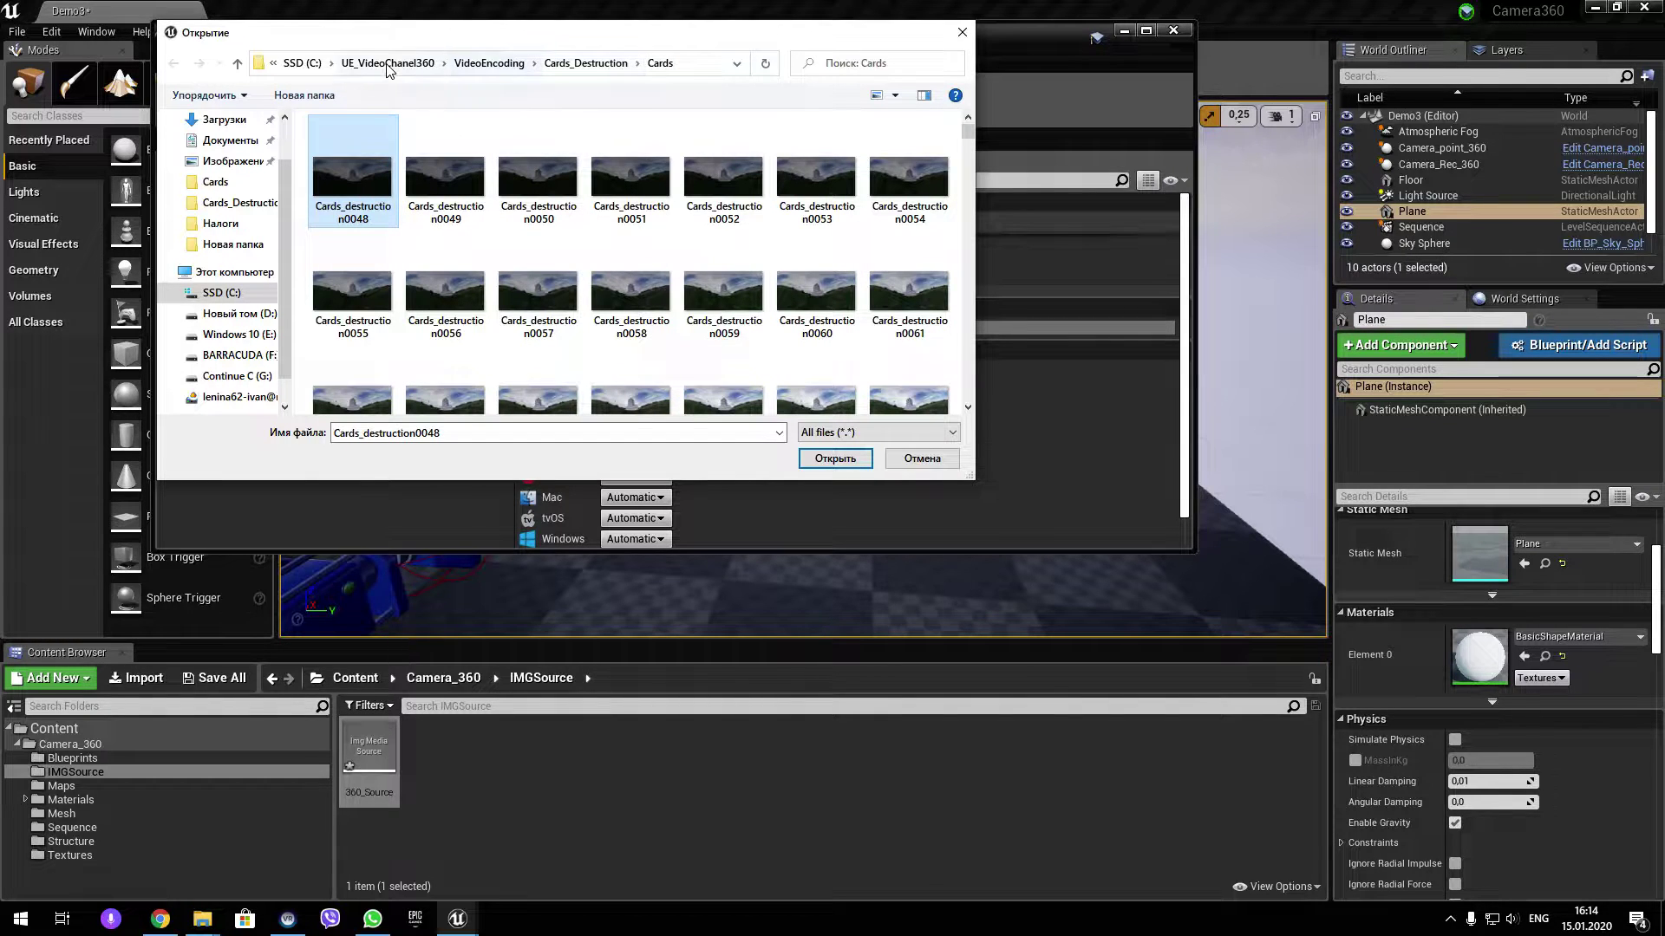
left_click(834, 458)
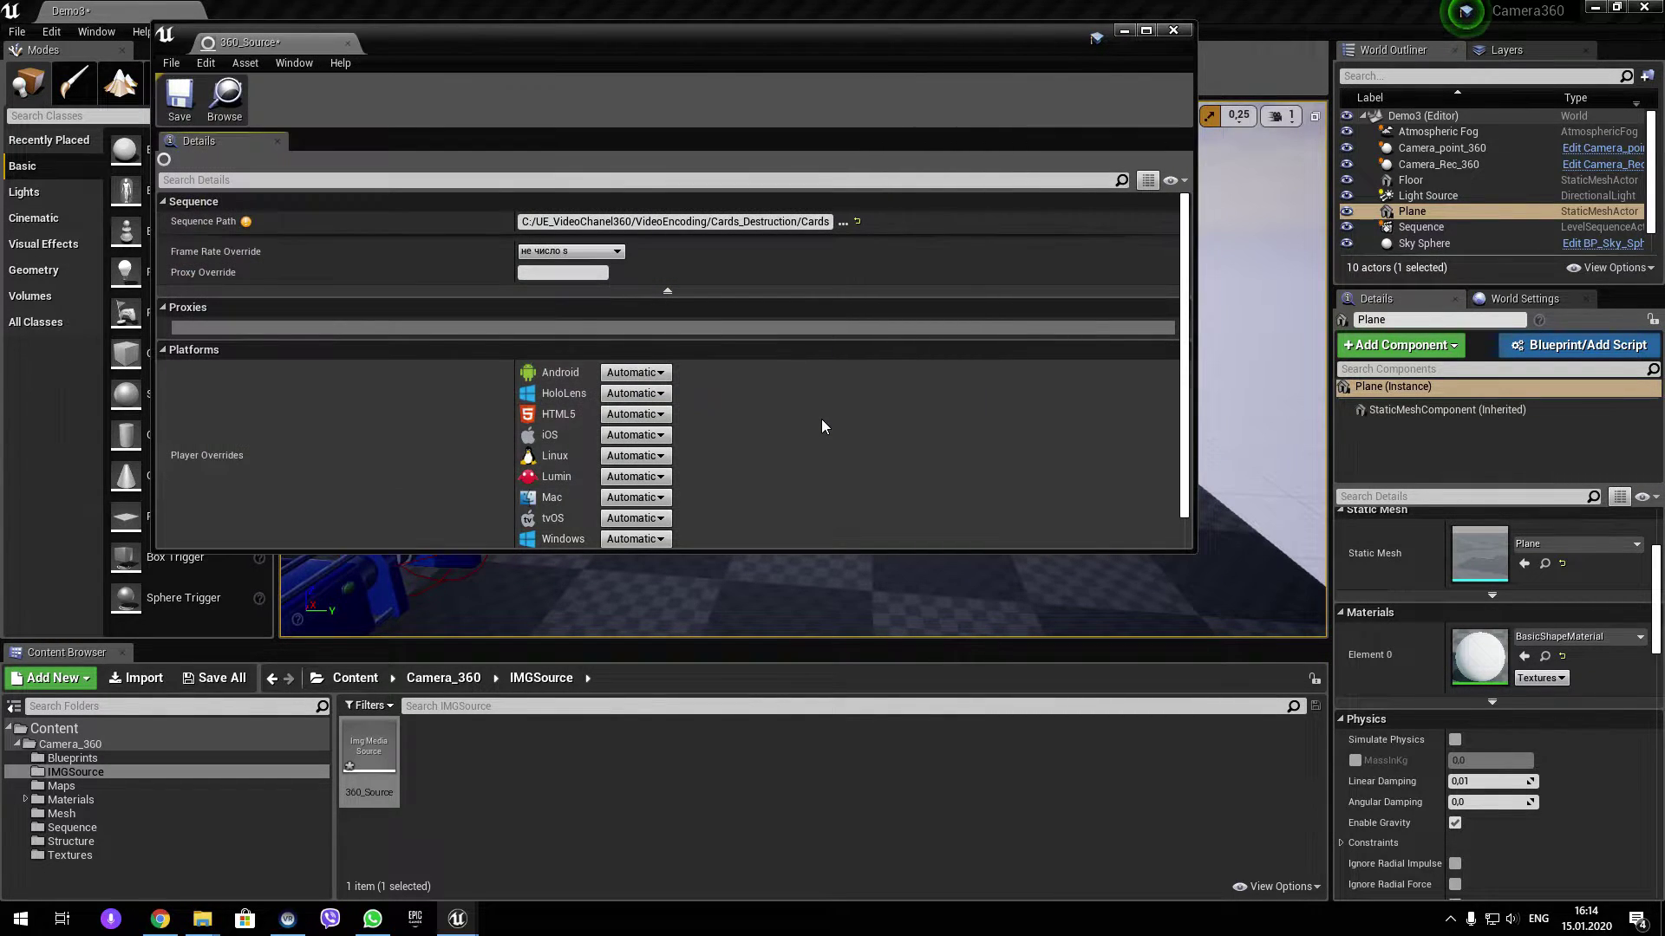
left_click(180, 100)
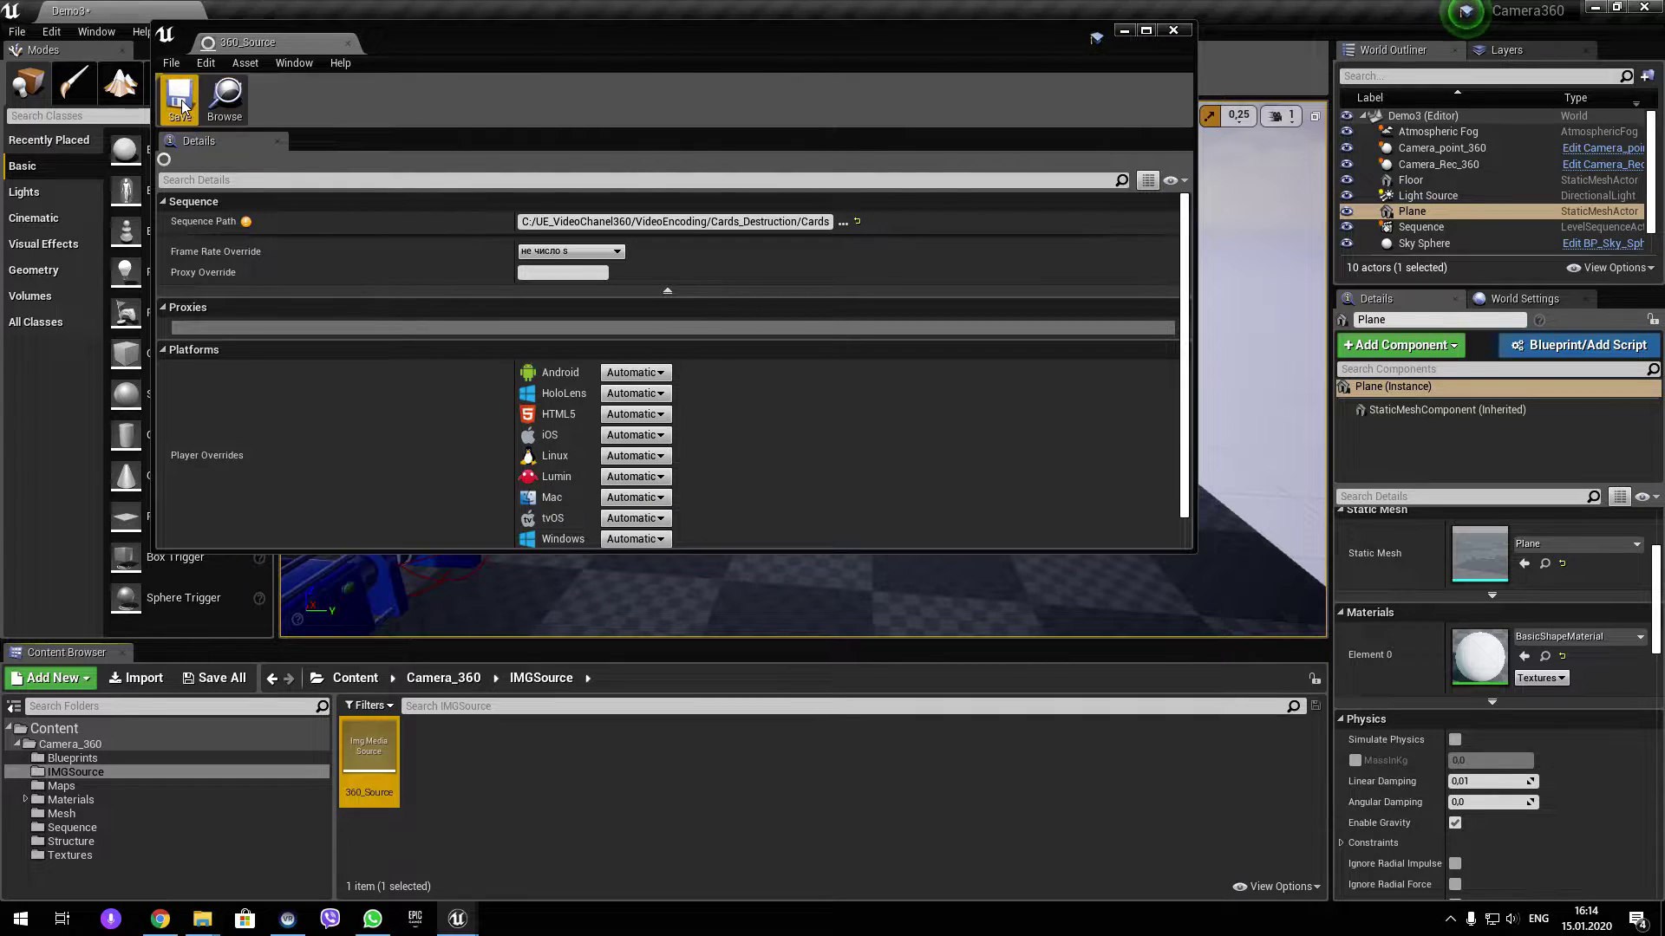
left_click(1173, 30)
Create a Media Player named 360_SourceMedia together with its video texture in IMGSource.
left_click(449, 758)
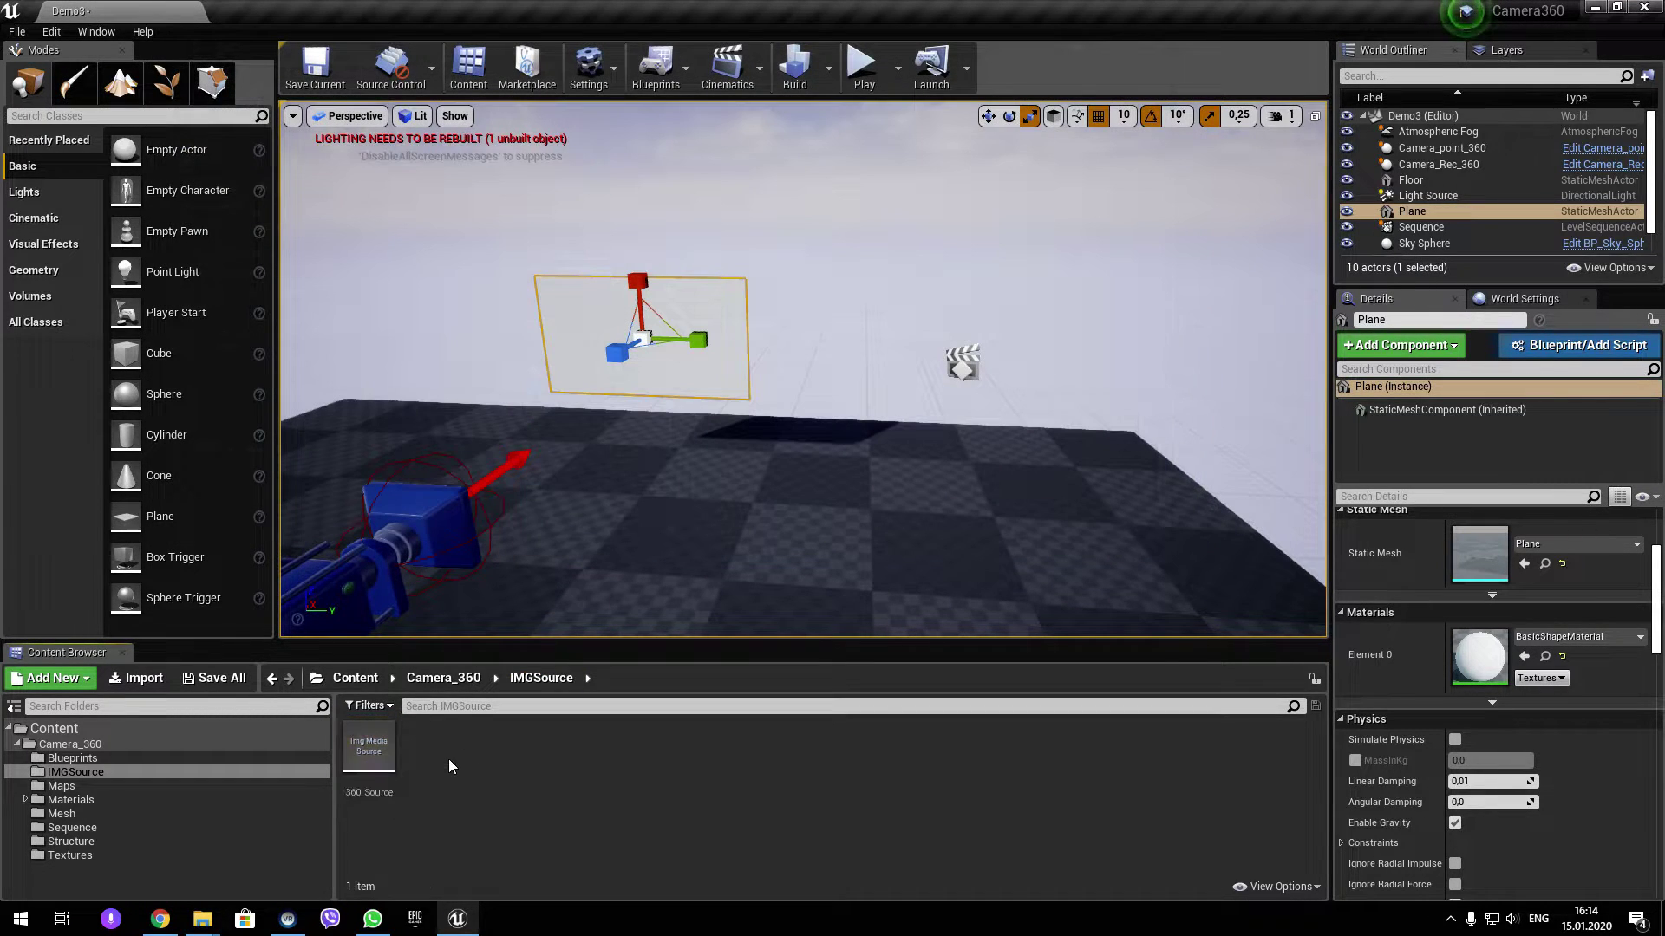
right_click(437, 752)
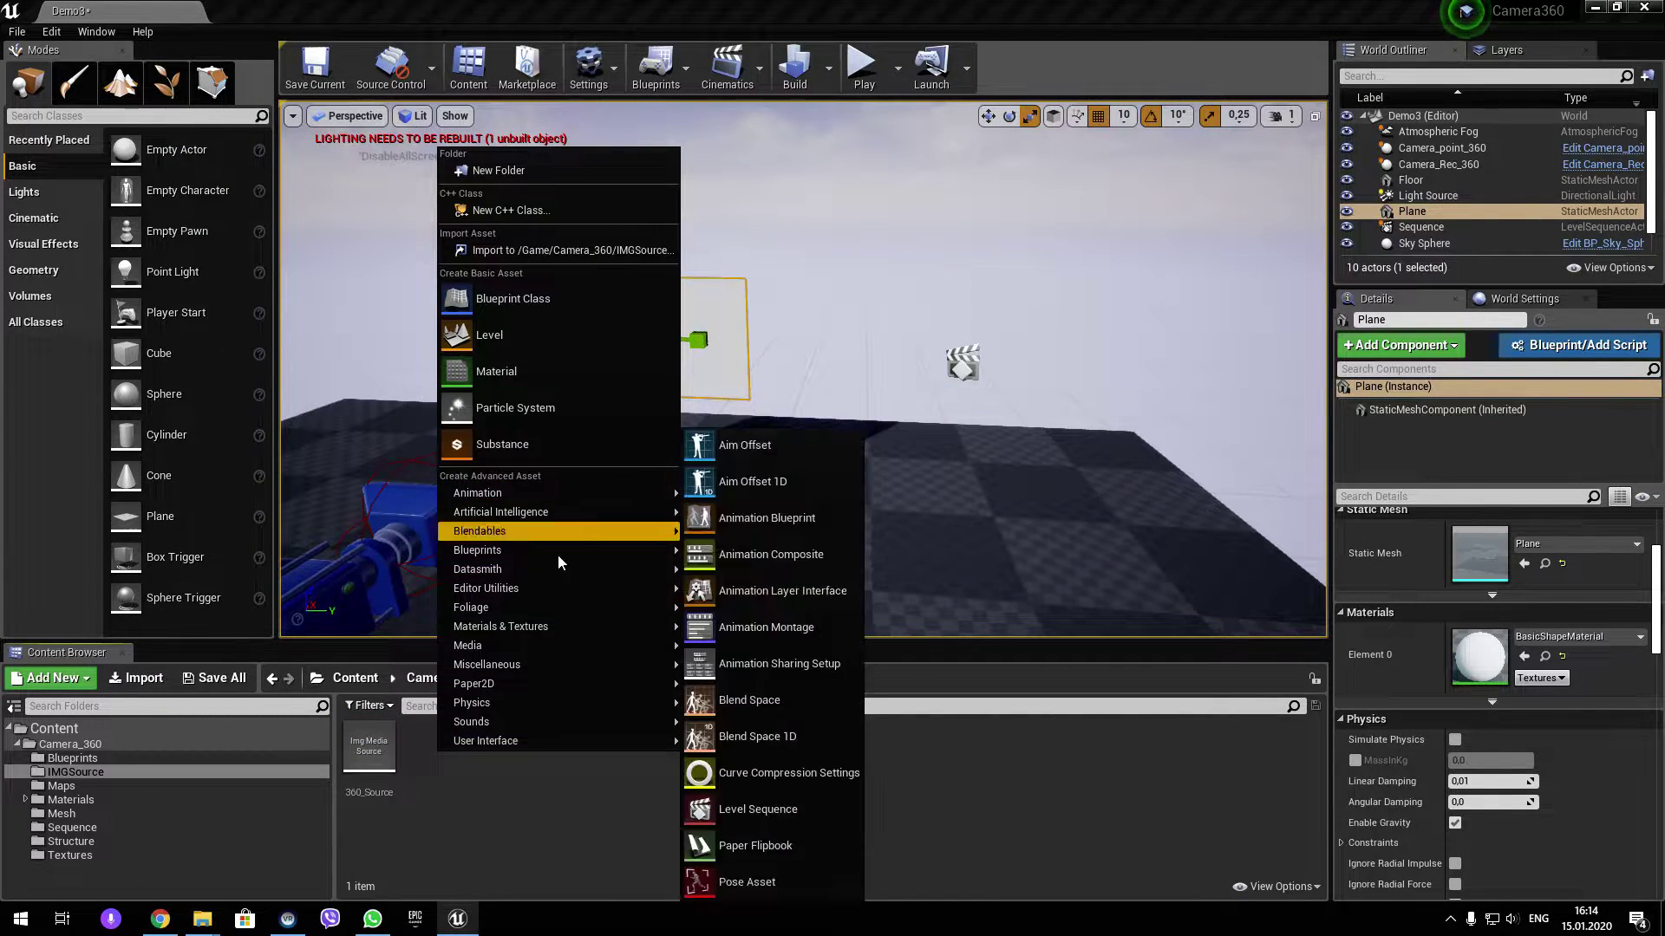
mouse_move(544, 639)
left_click(741, 724)
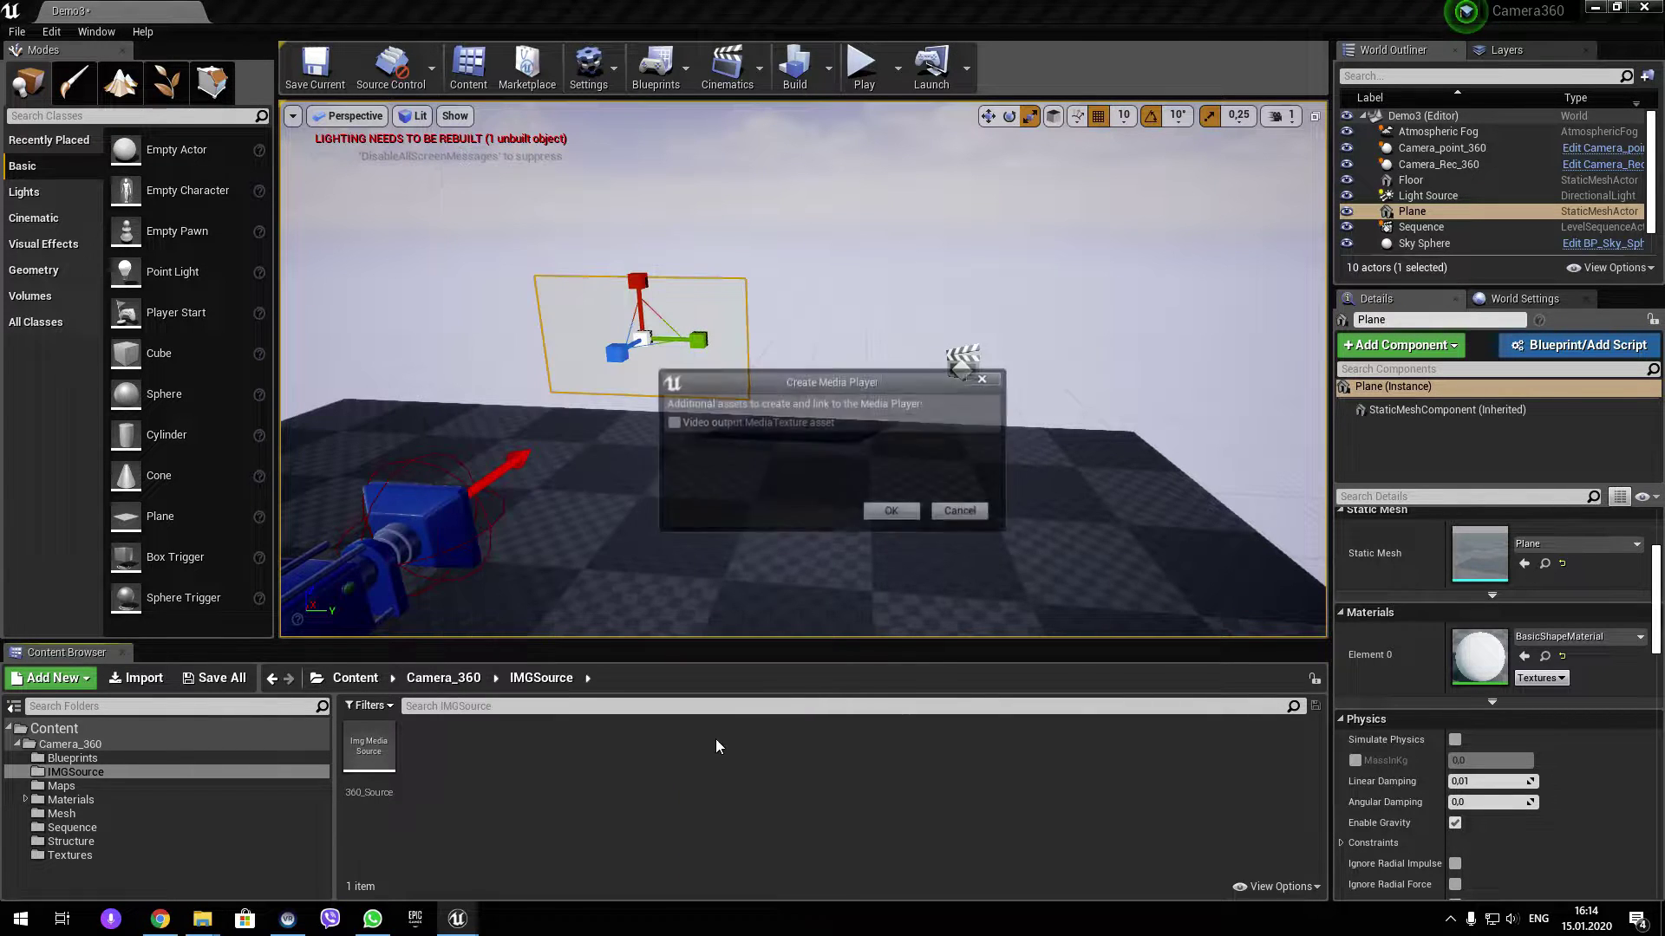
left_click(893, 512)
type("360_So")
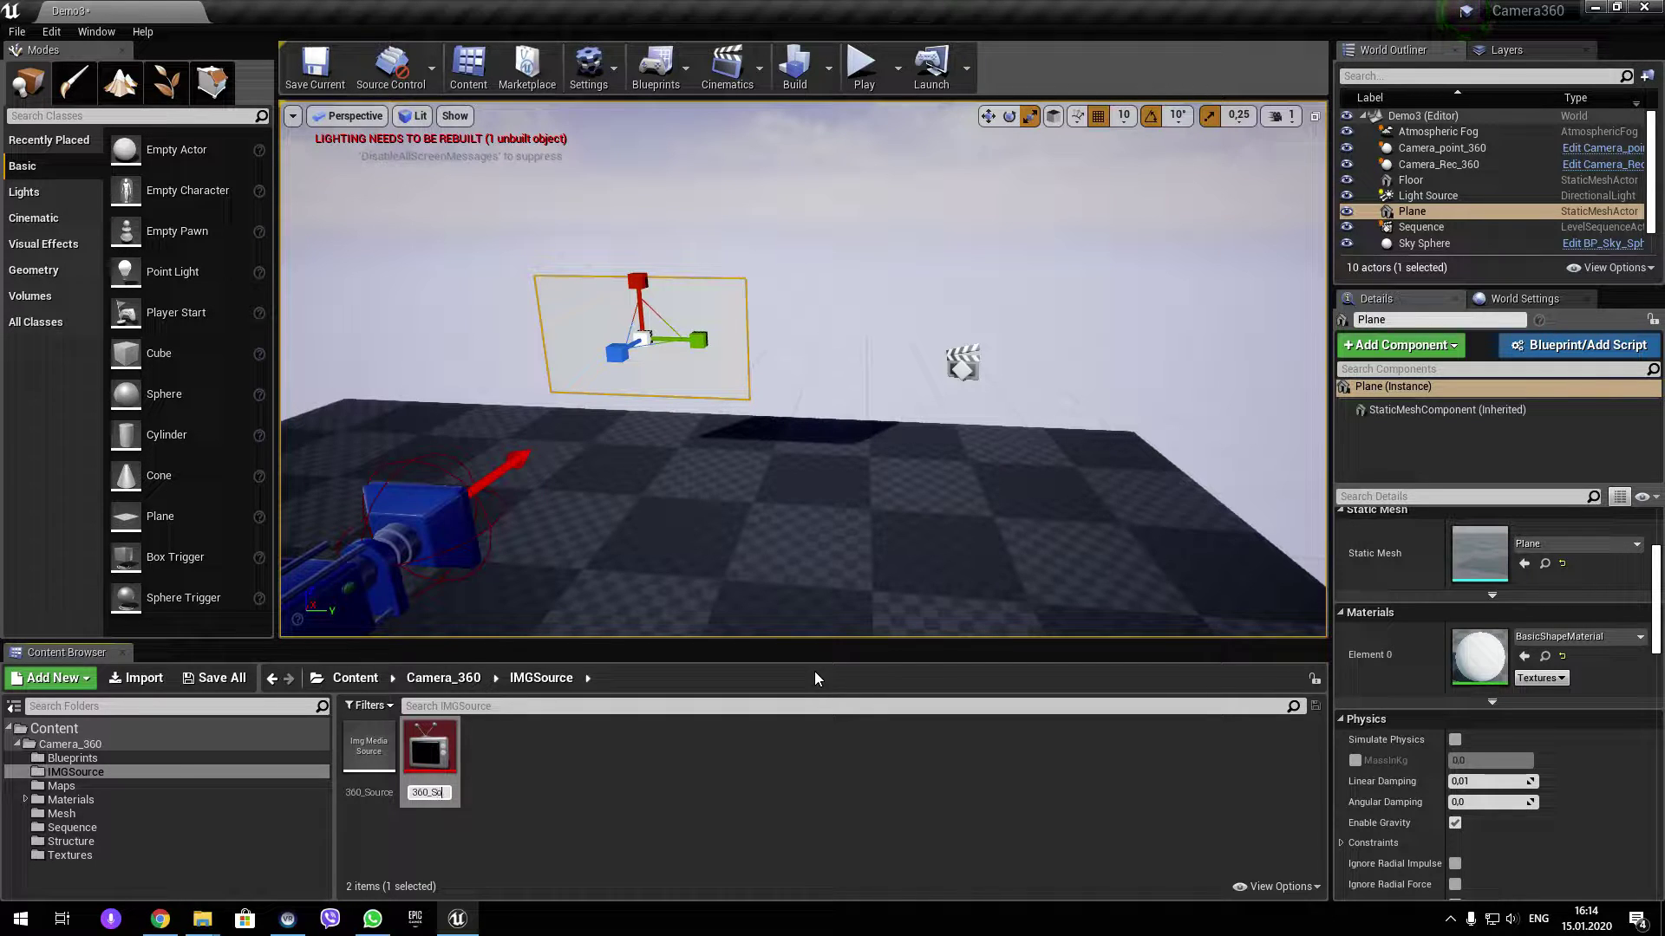
type("urceMedia")
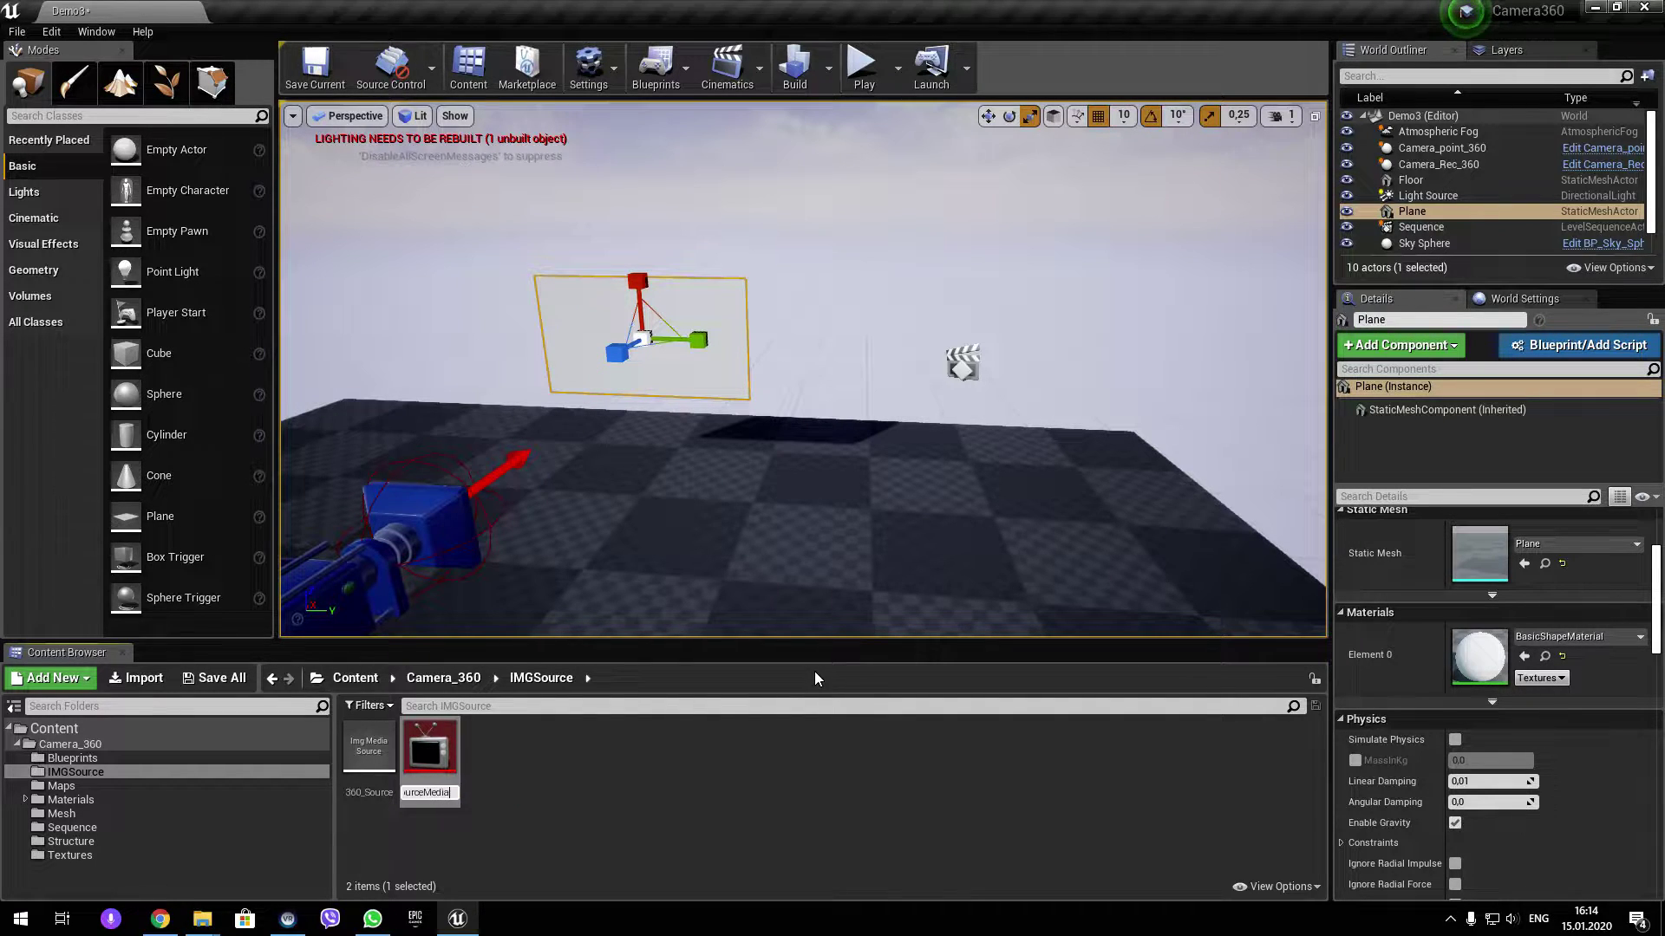
key("Return")
Make 360_SourceMedia_Video_Mat from the video texture and apply it to the Plane.
right_click(491, 761)
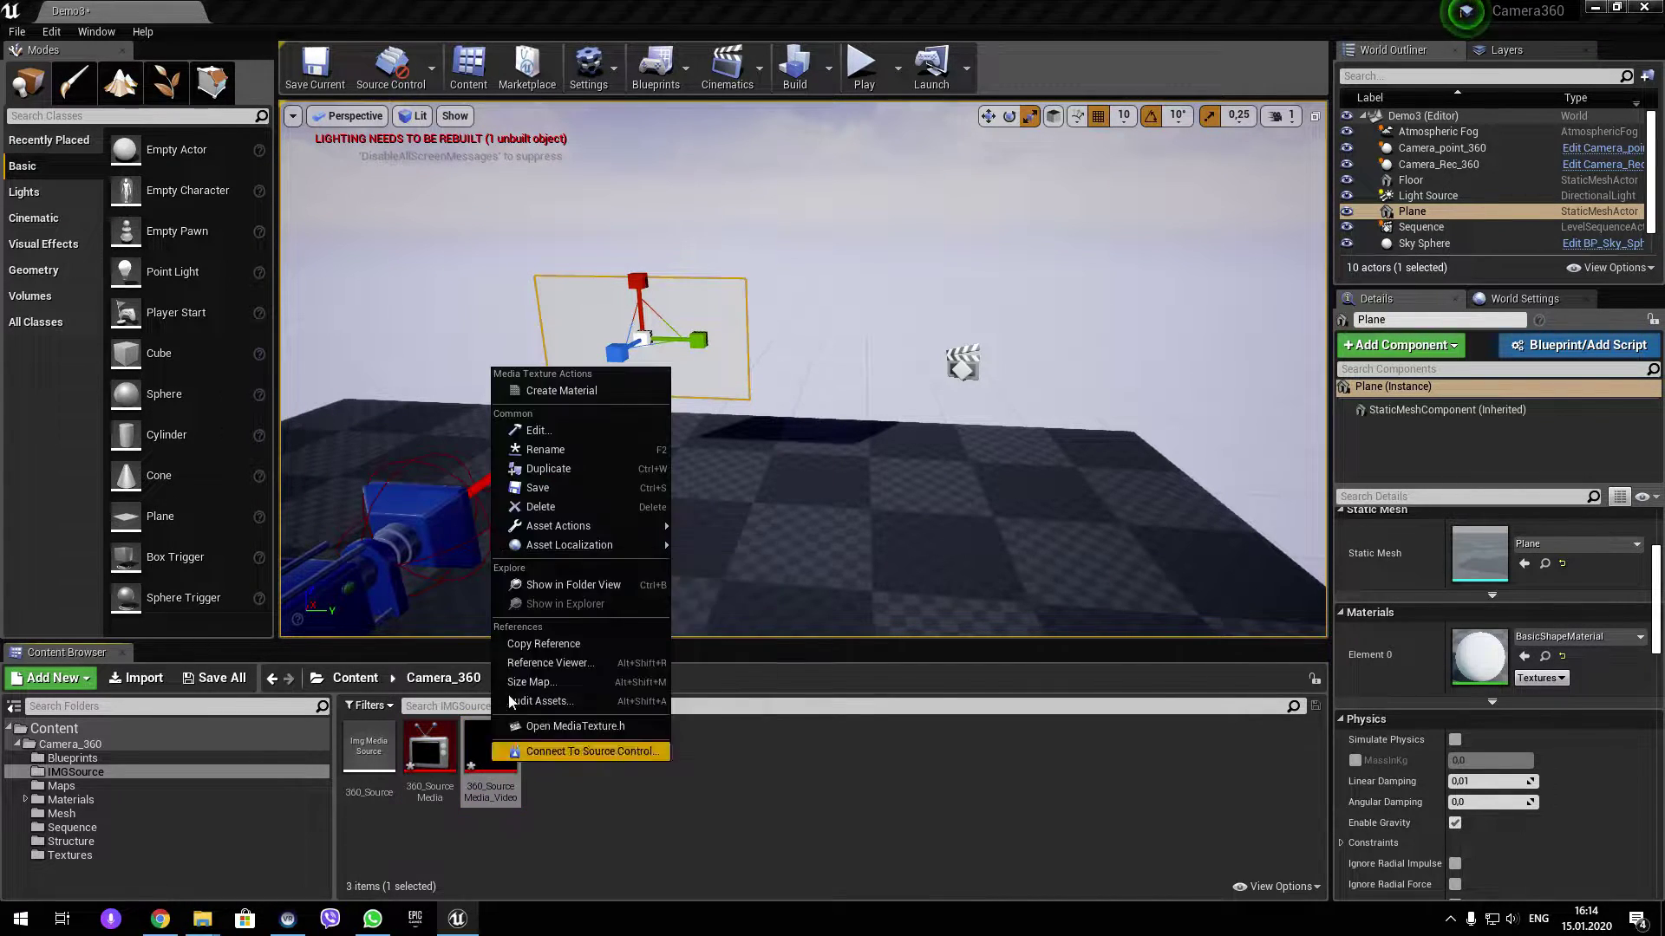
left_click(557, 395)
key("Return")
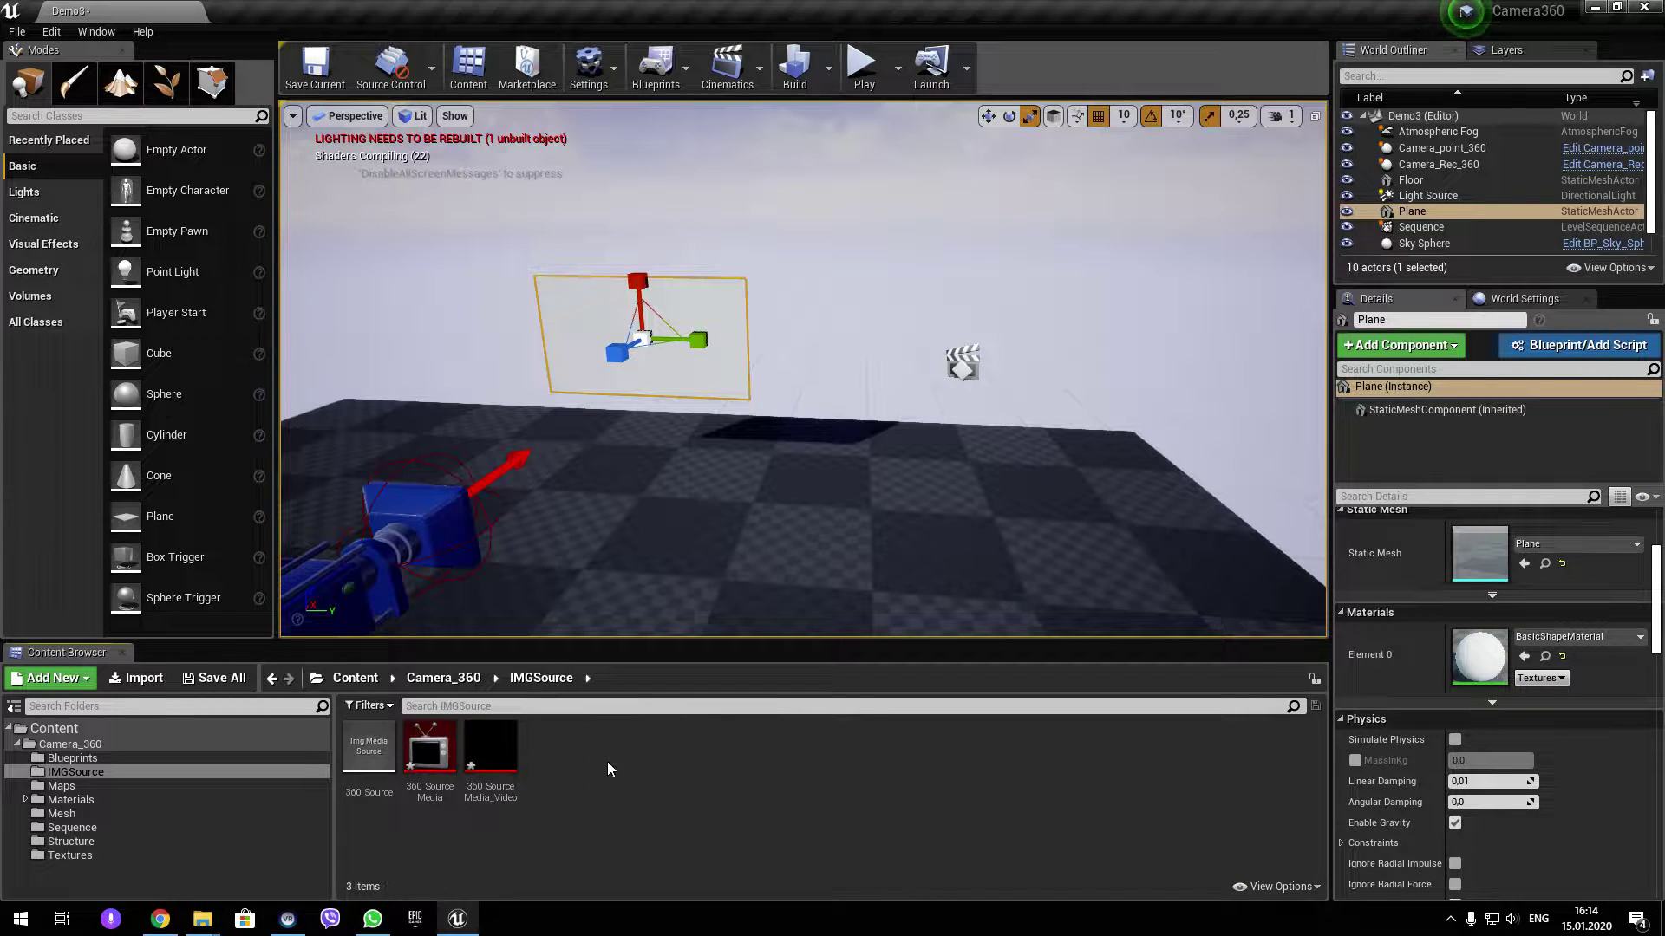
mouse_move(559, 755)
left_mouse_down()
mouse_move(702, 313)
mouse_move(725, 397)
left_mouse_up()
left_click_drag(555, 747, 715, 325)
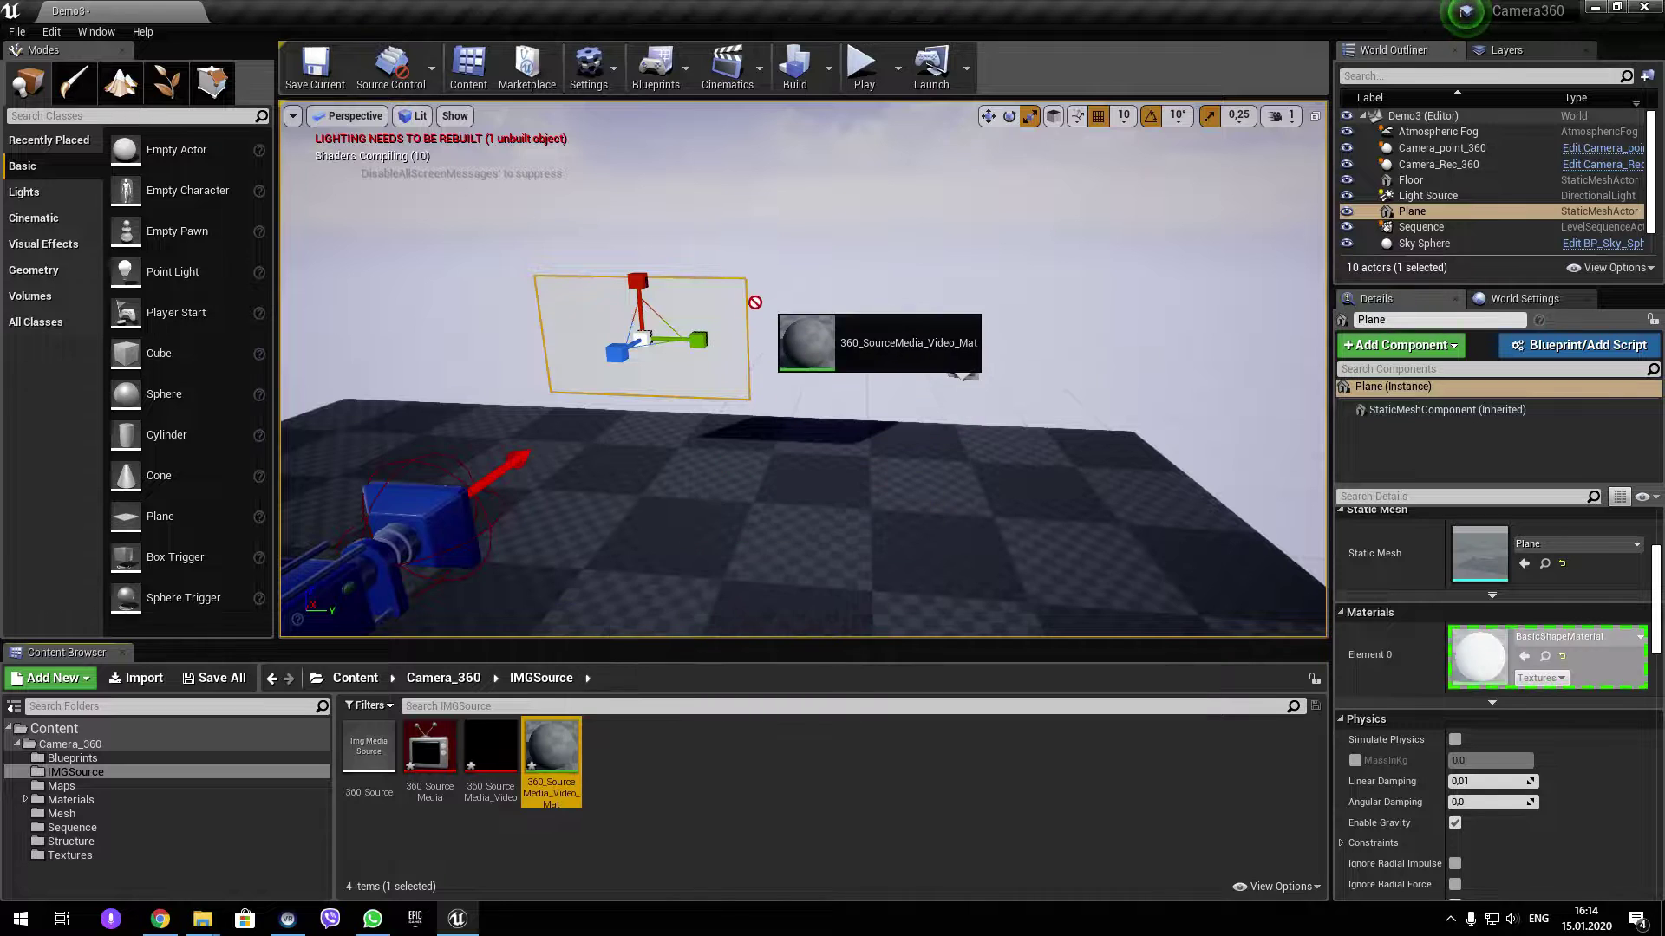
right_click_drag(865, 409, 694, 246)
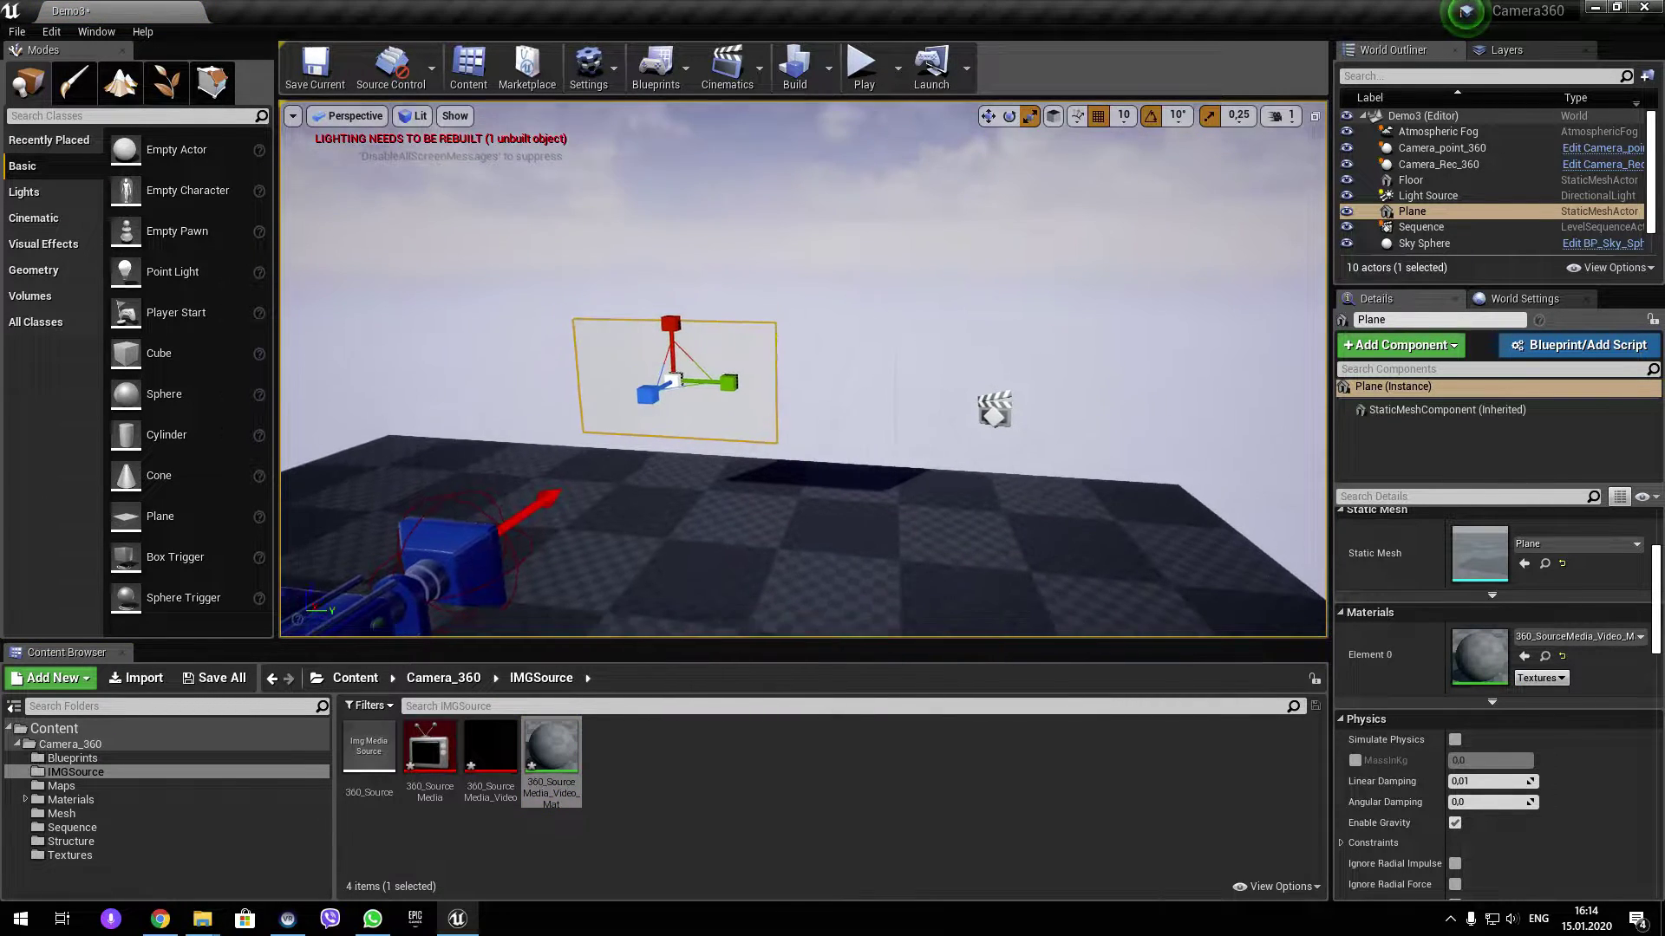
Delete the old Sequence actor from the level.
left_click(725, 88)
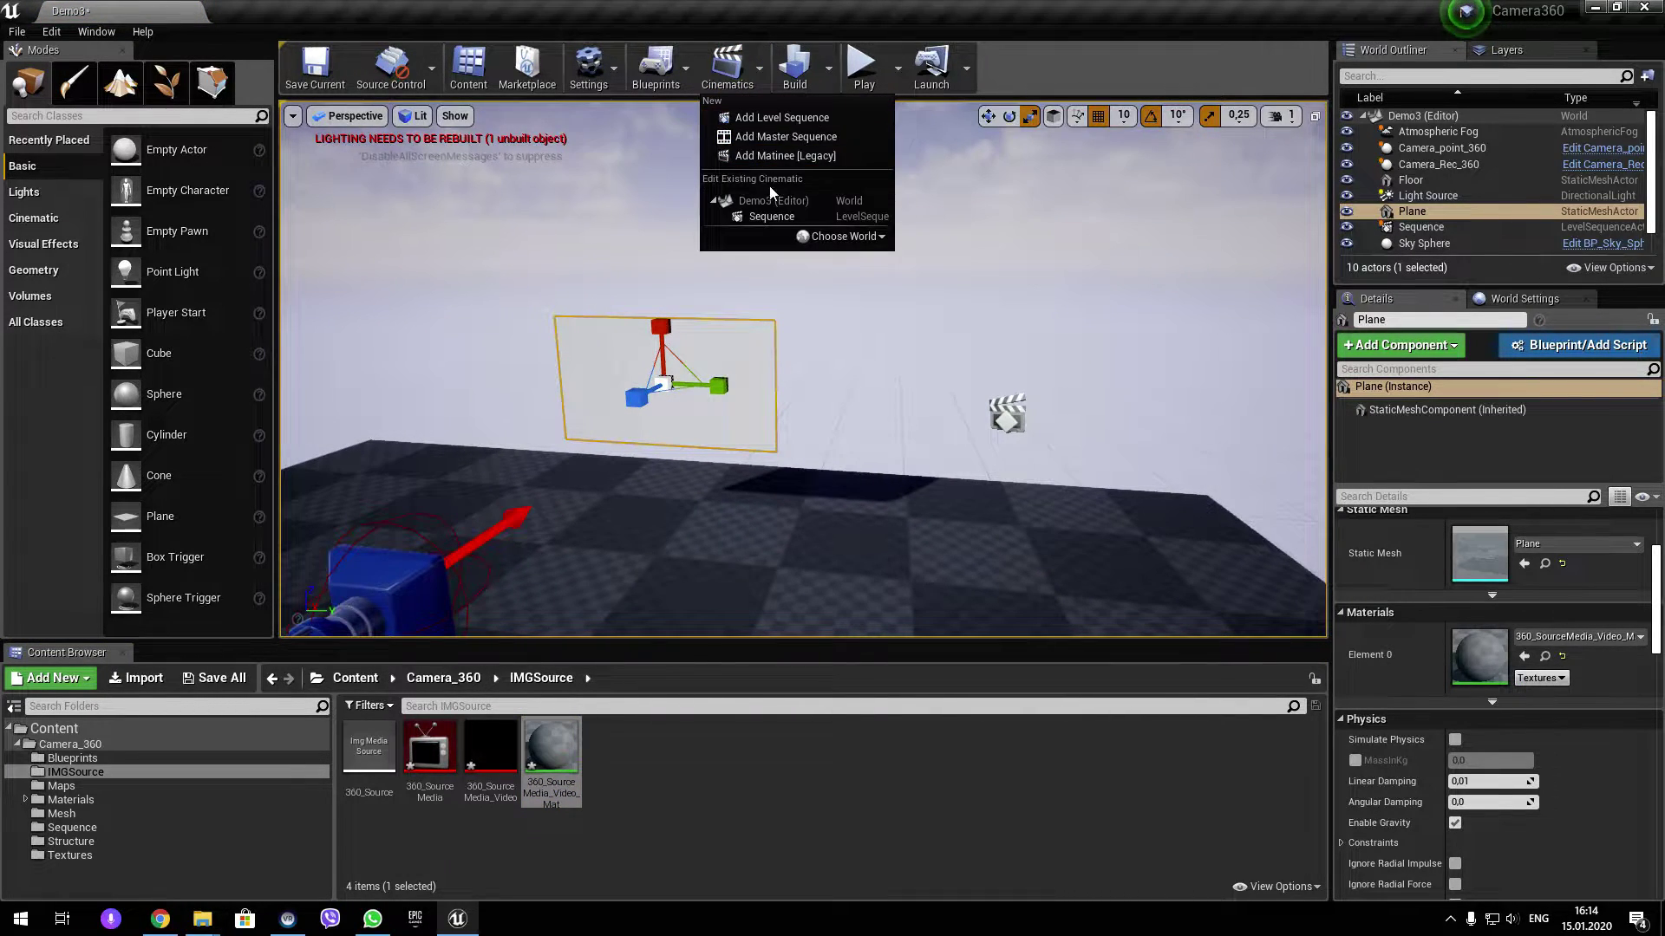
left_click(1438, 229)
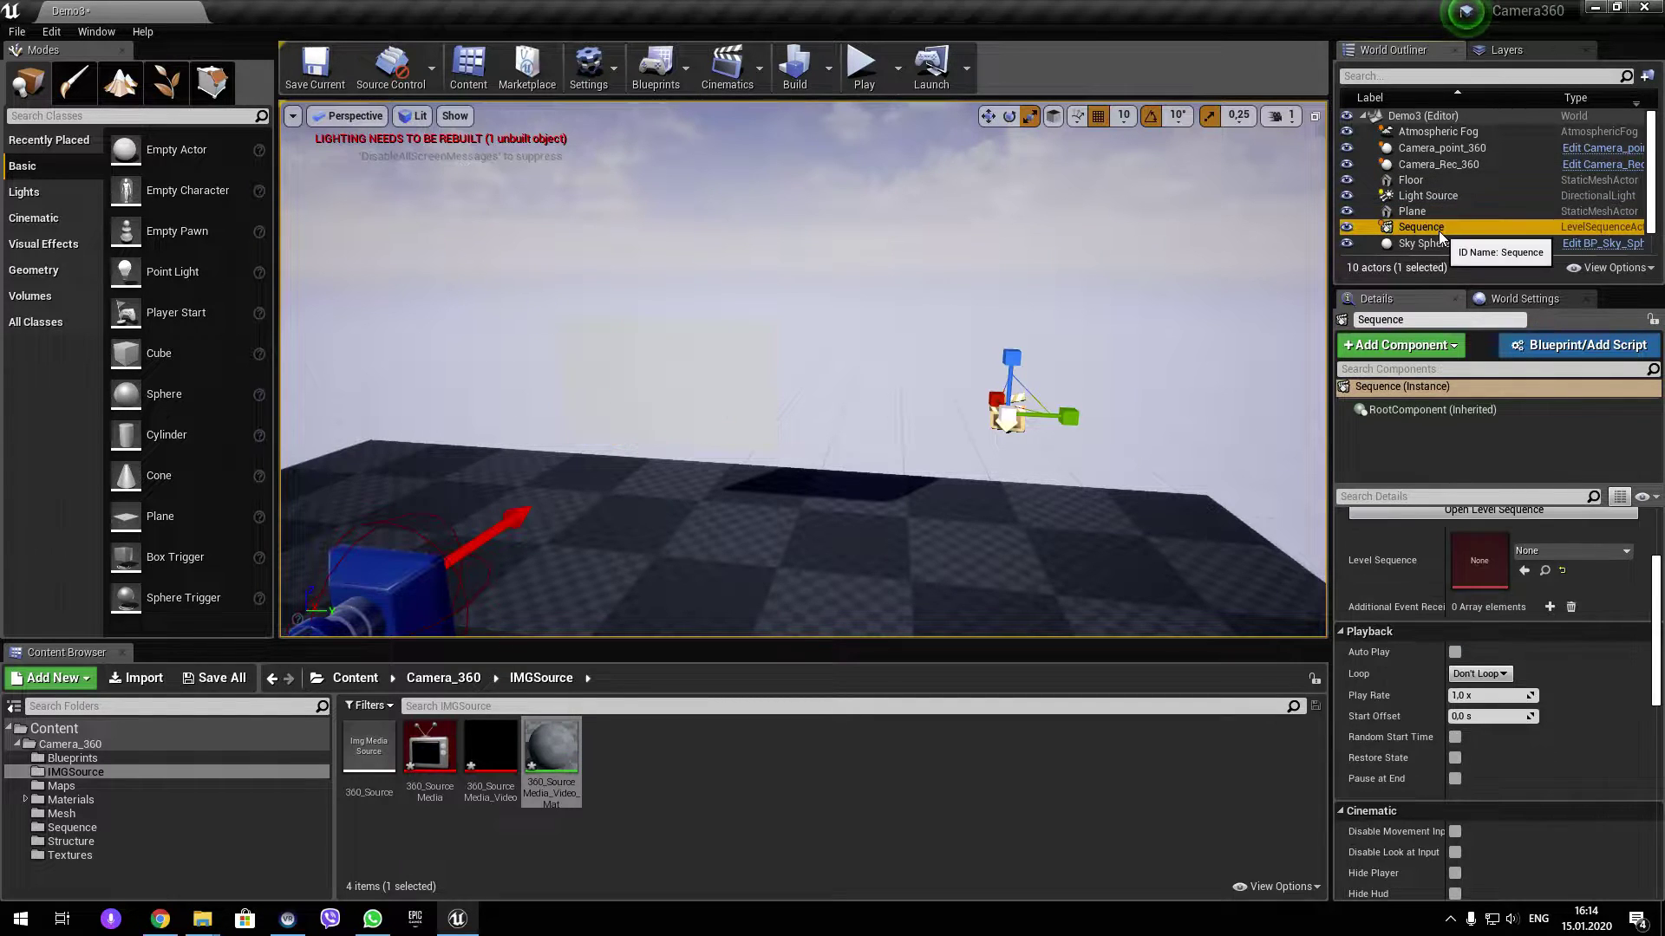
key("Delete")
Add a new level sequence saved as LevelSequence360 in Camera_360/IMGSource.
left_click(726, 70)
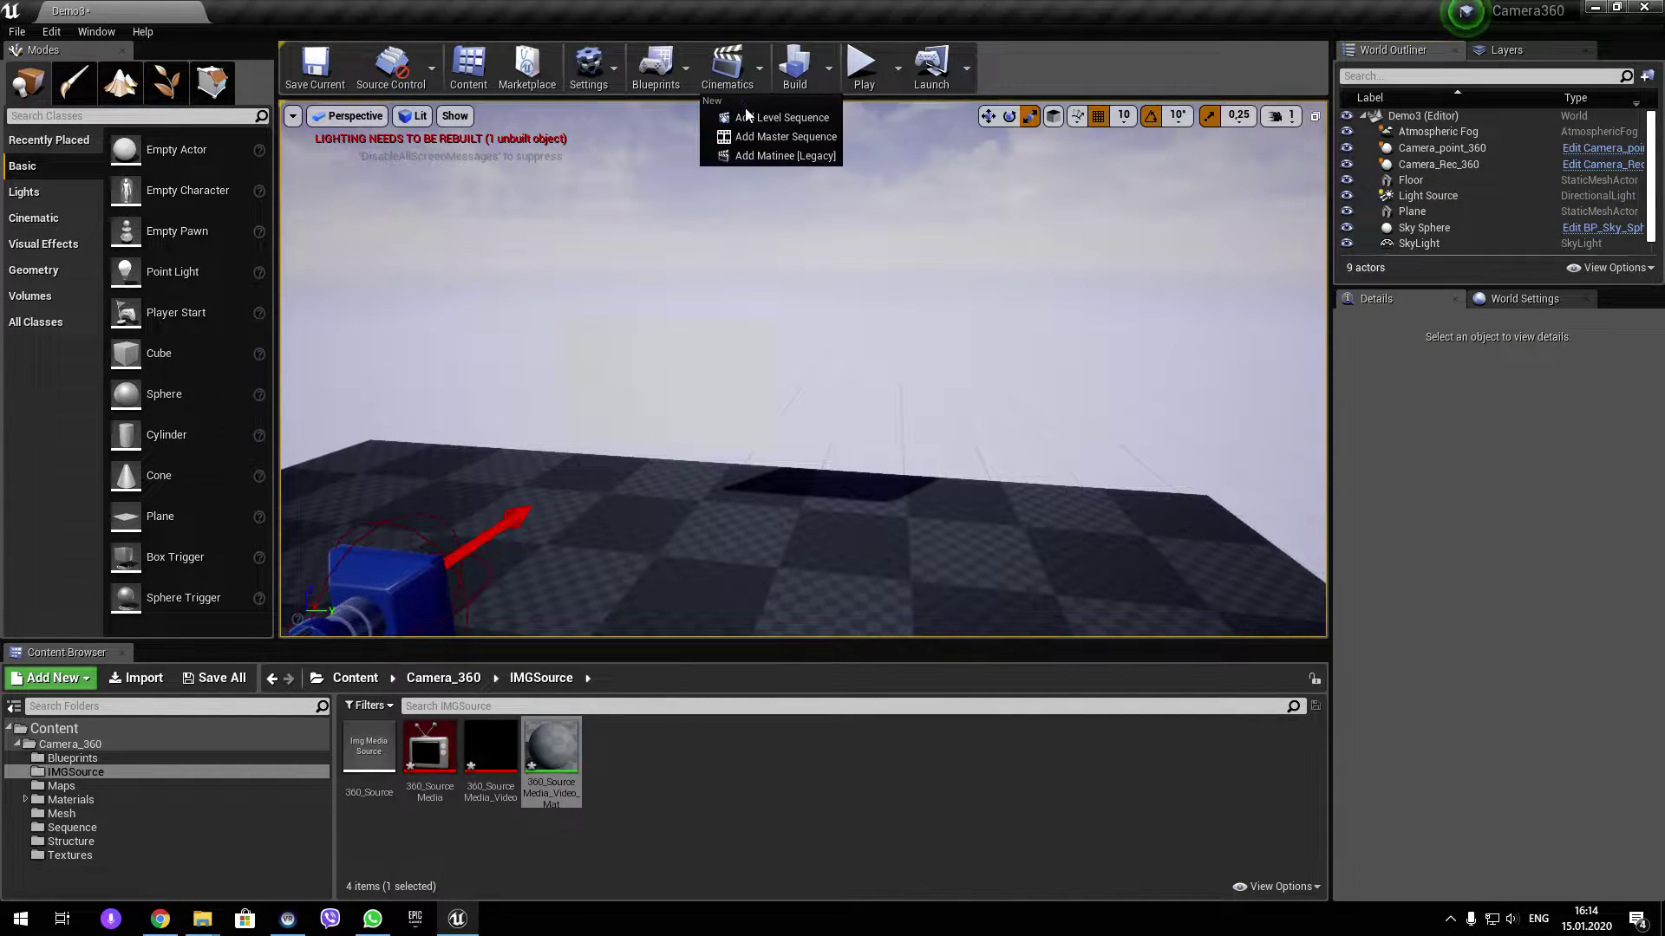
left_click(757, 119)
double_click(617, 241)
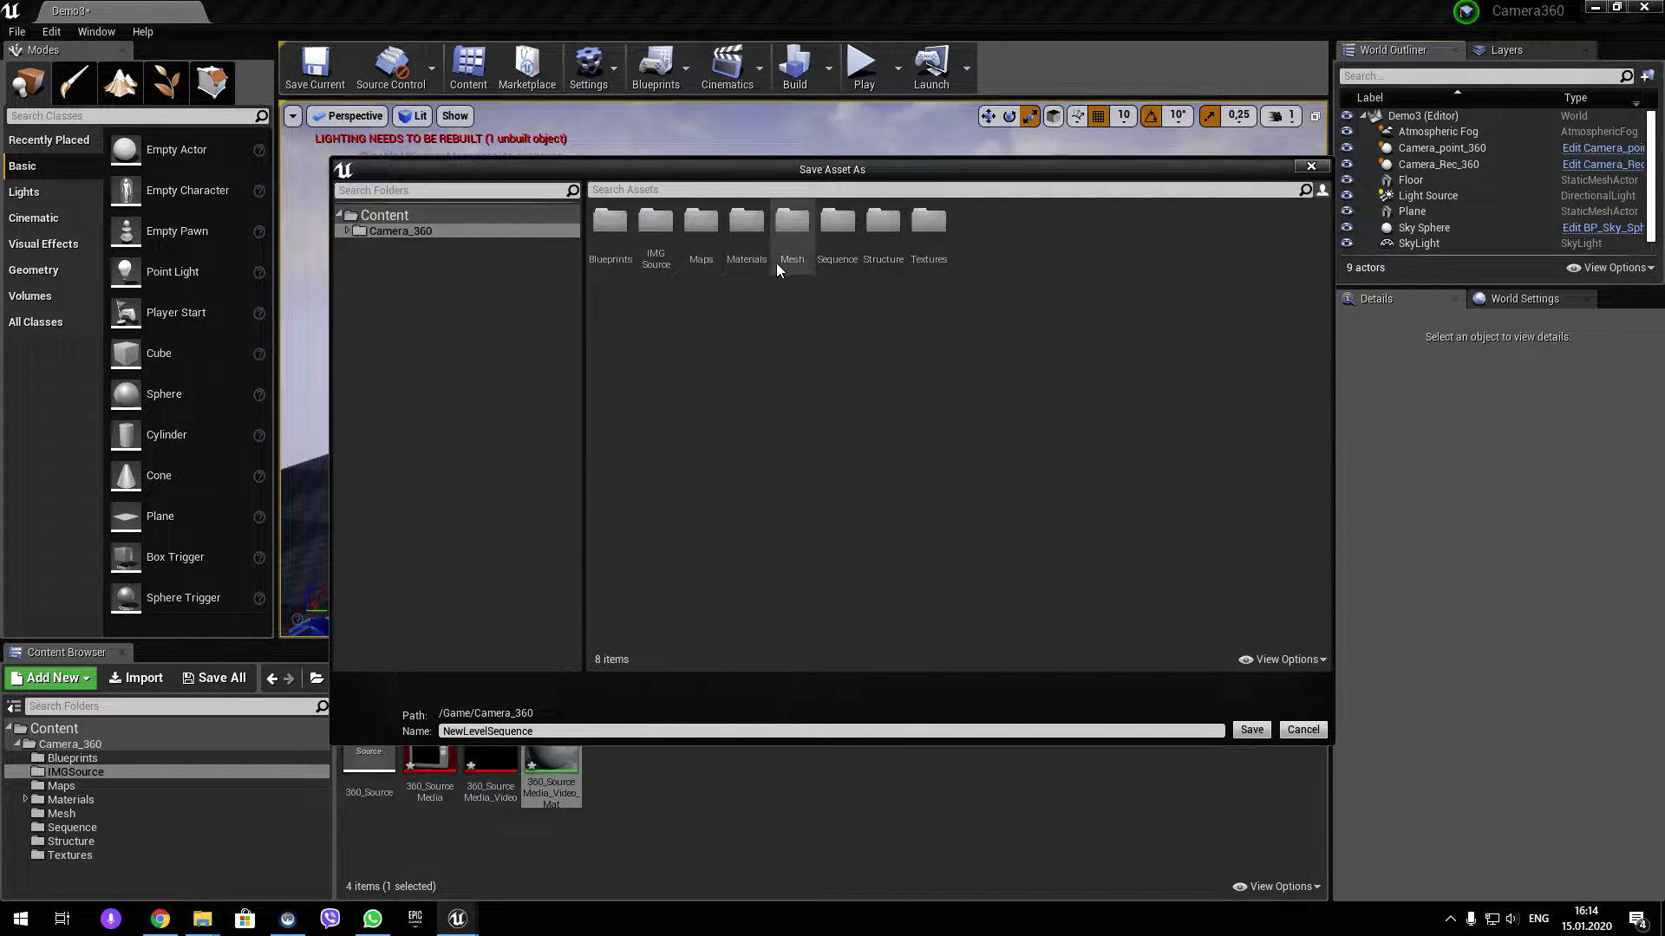
double_click(673, 257)
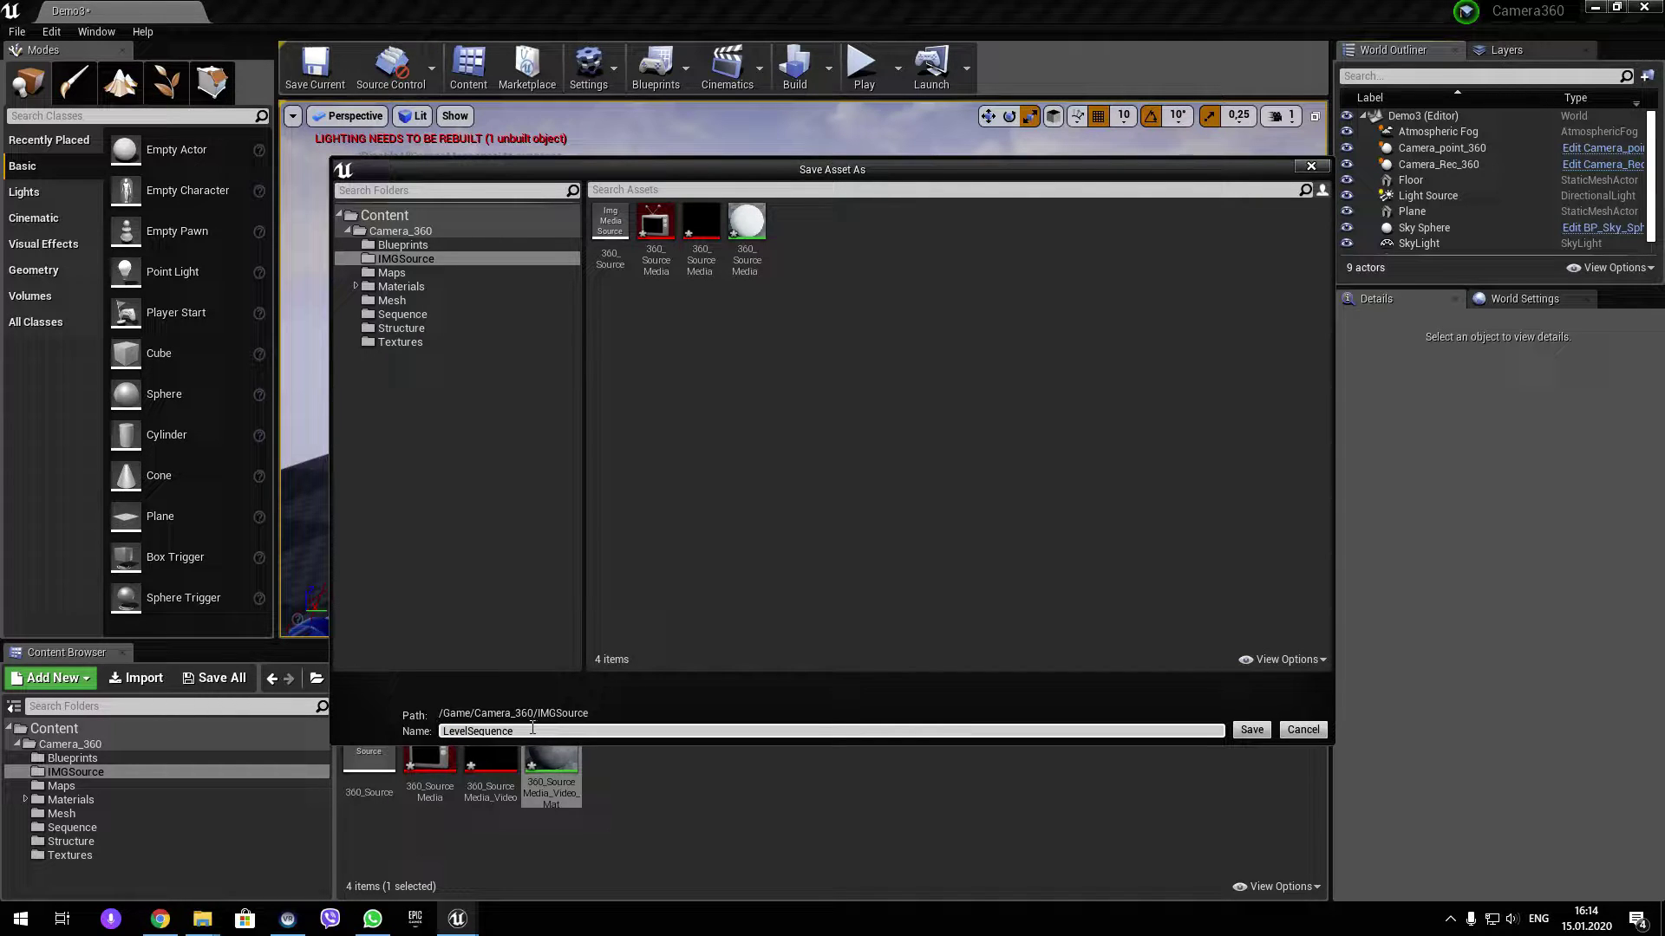
type("360")
left_click(1252, 731)
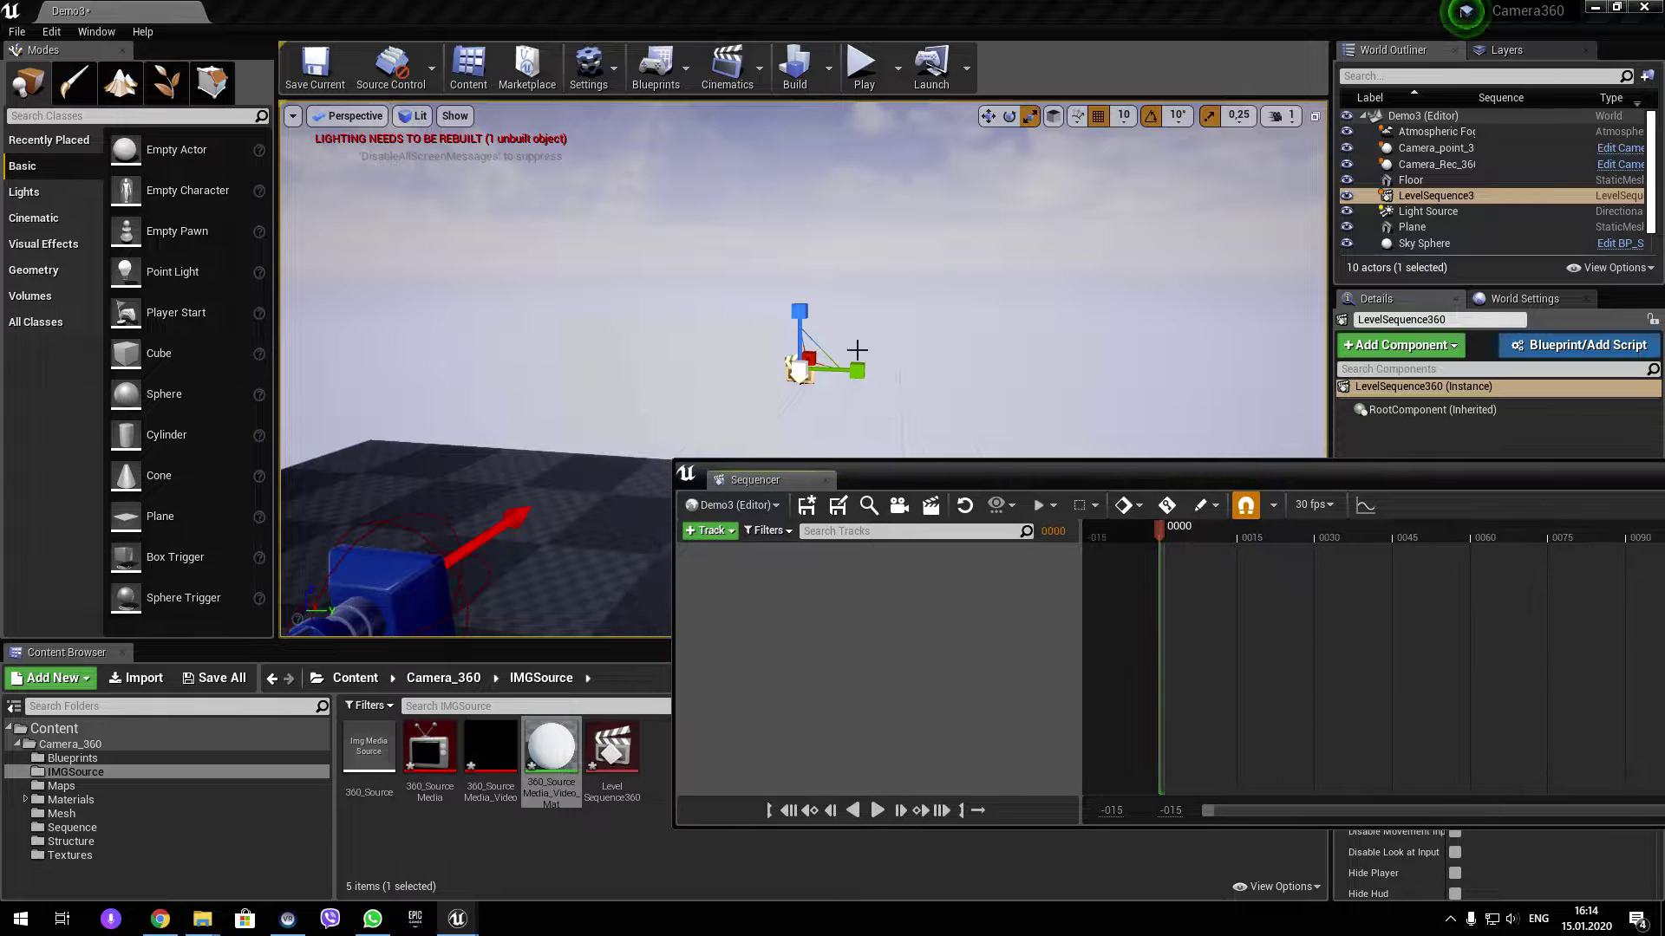
Add a Media track to LevelSequence360 playing 360_Source.
left_click(710, 529)
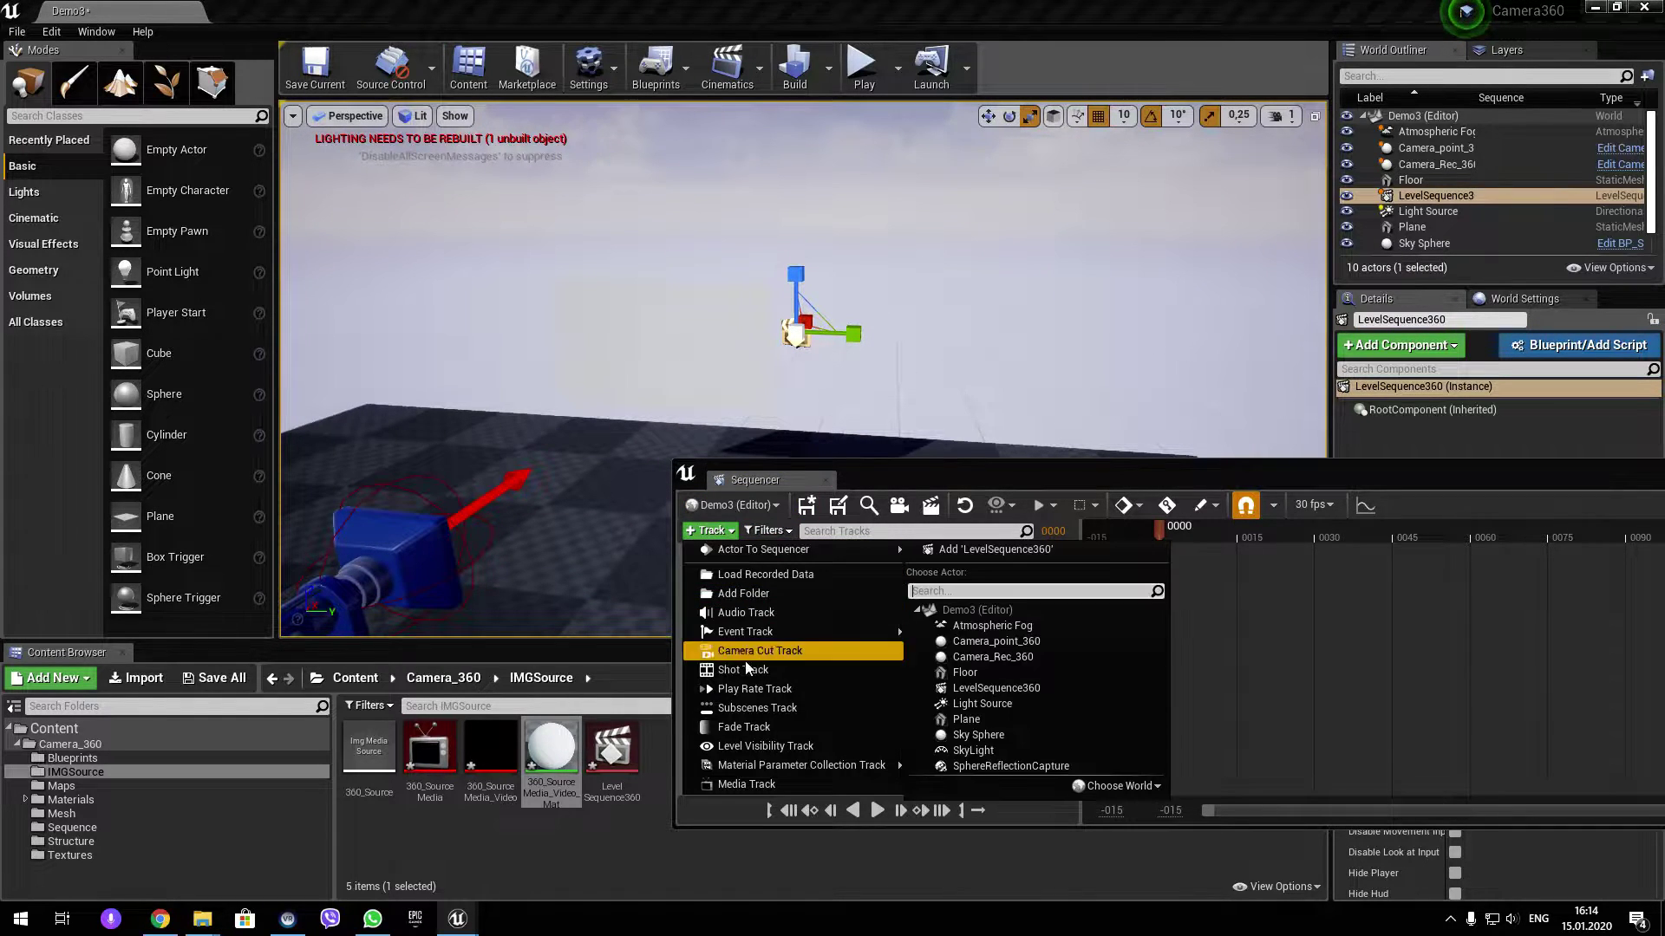
left_click(750, 783)
left_click(1040, 553)
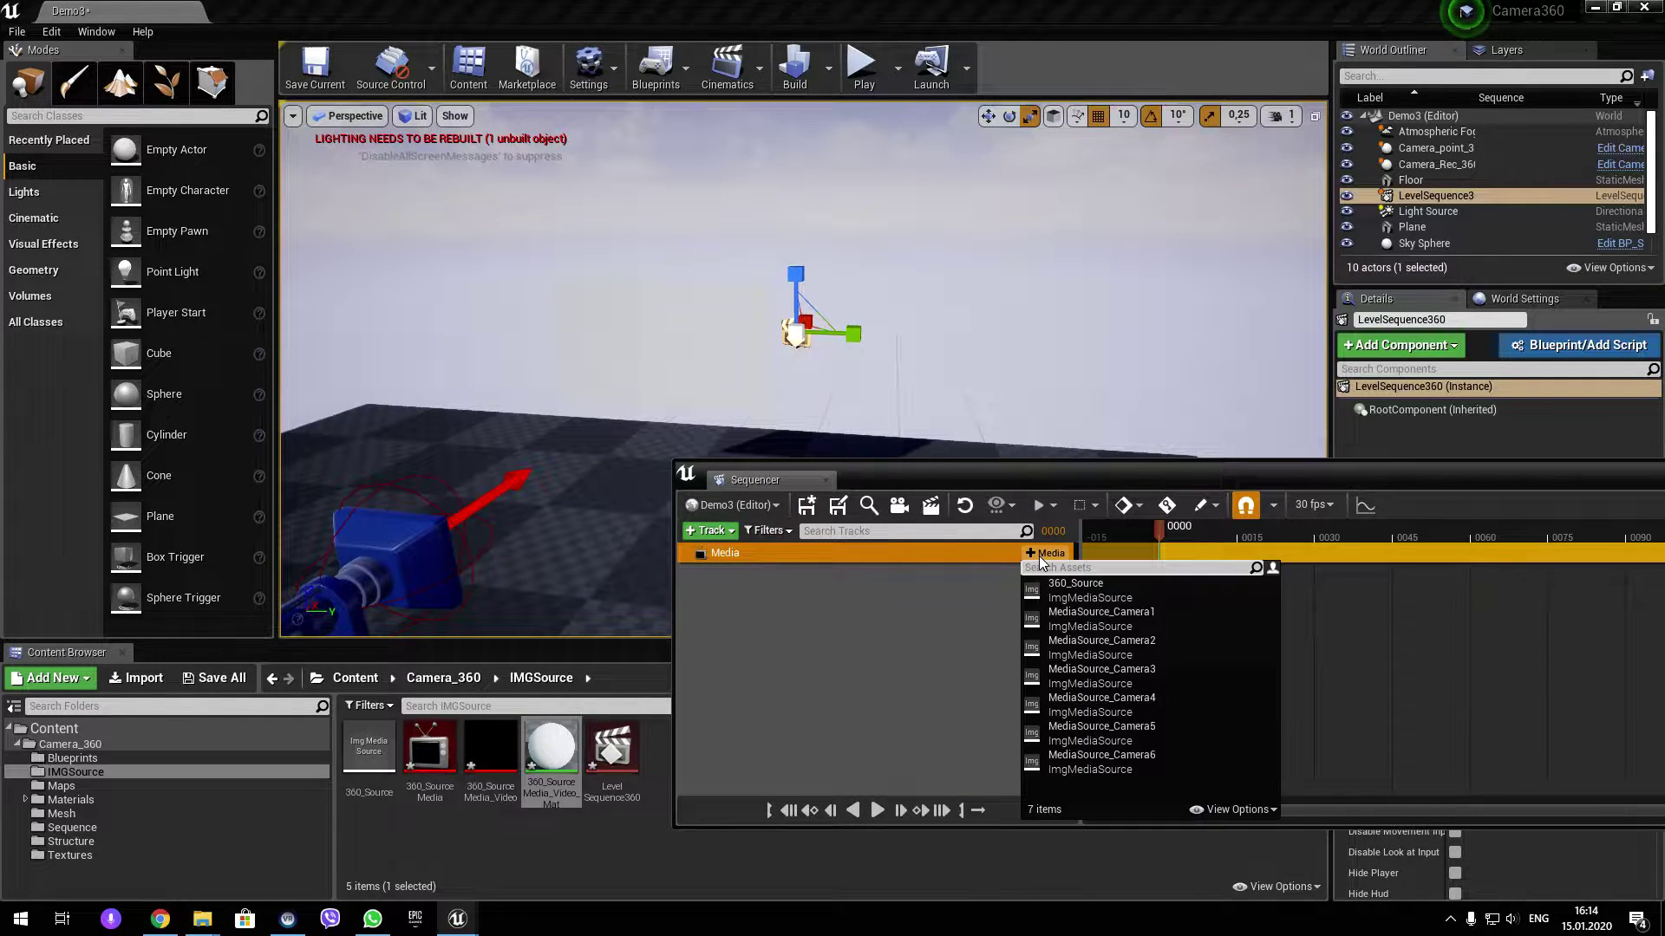
left_click(1105, 596)
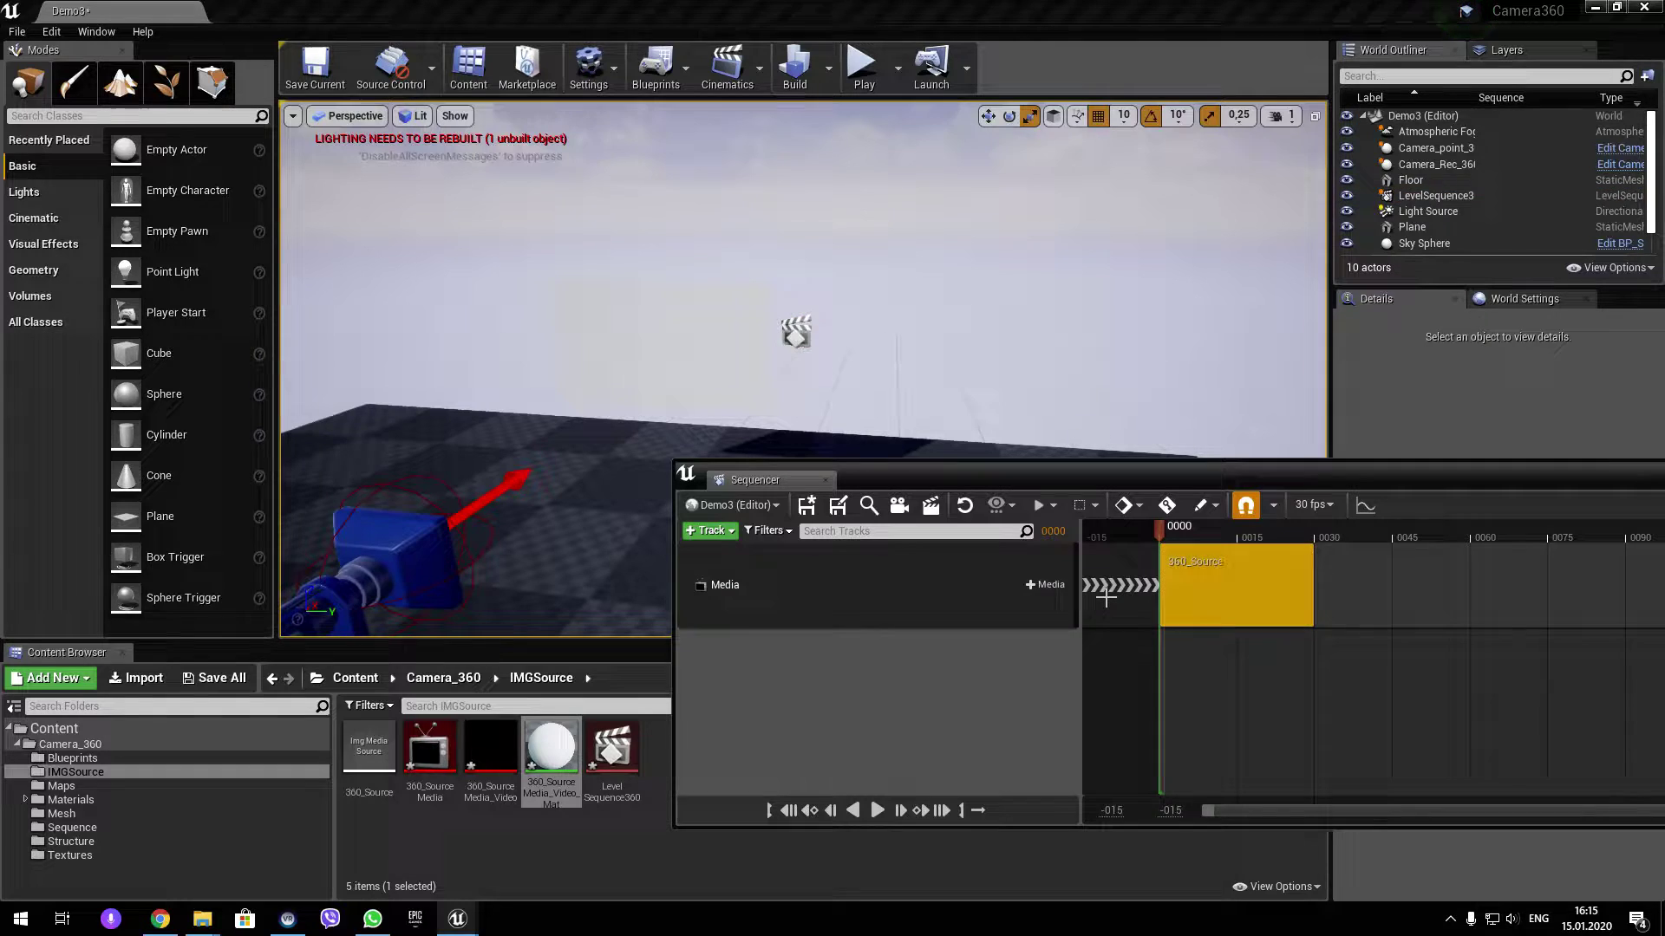
Set the 360_Source section's Media Texture to 360_SourceMedia_Video, then select the plane.
right_click(1239, 581)
mouse_move(1282, 592)
left_click(1175, 818)
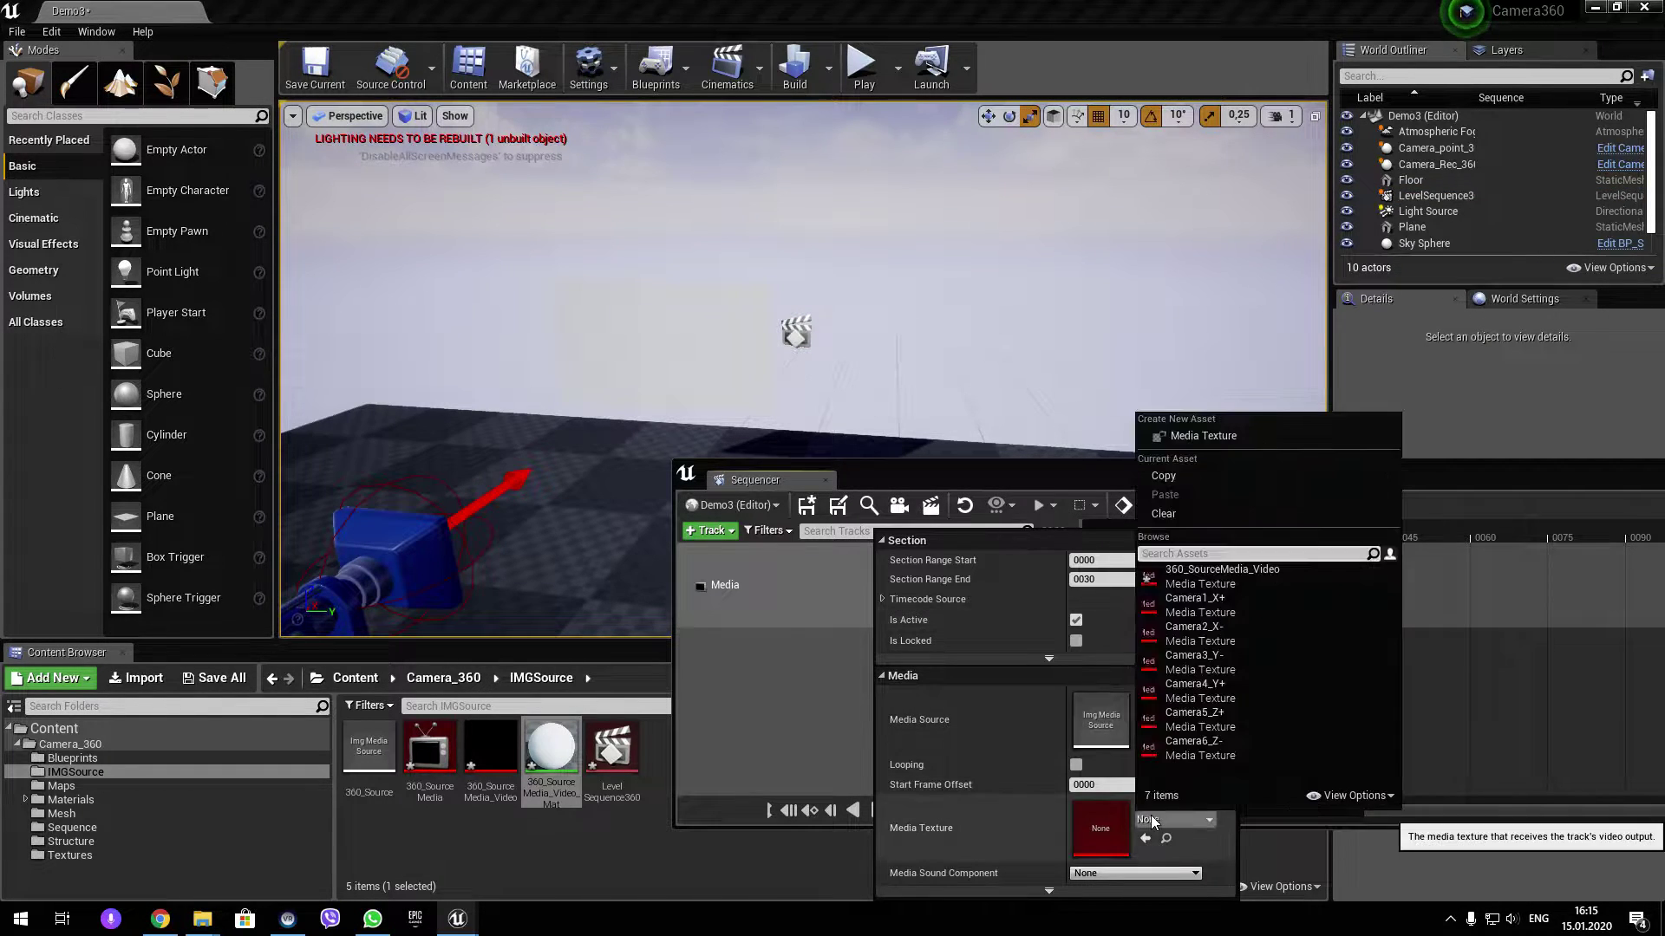
left_click(1242, 578)
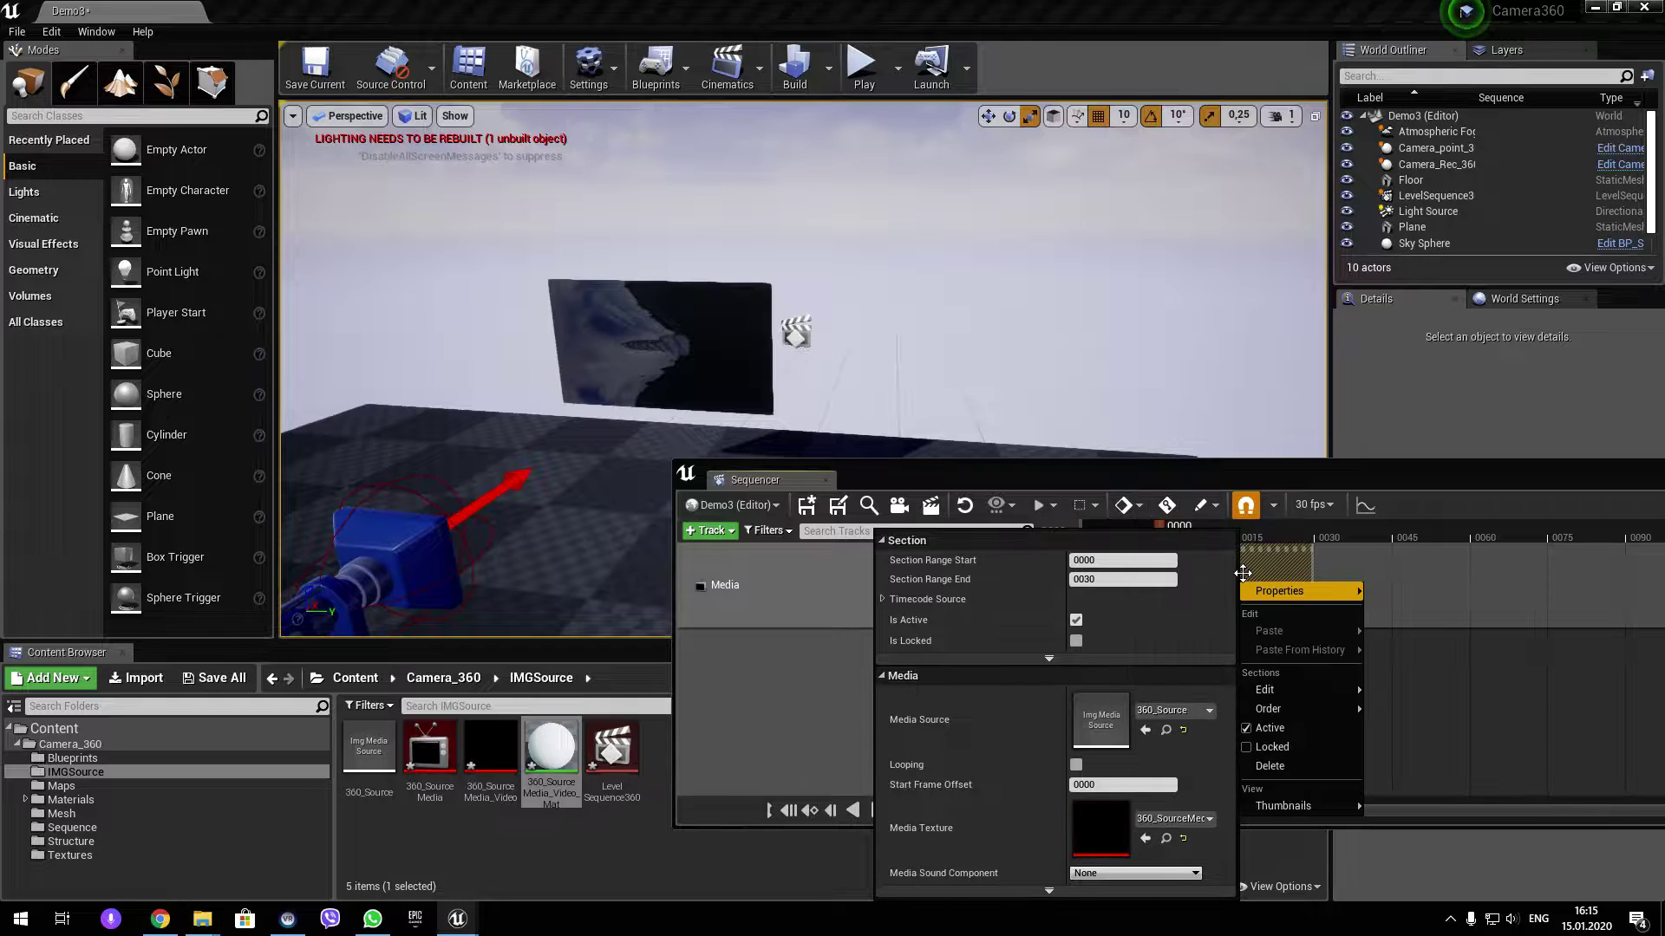
left_click(715, 346)
Rotate the video plane 90 degrees to stand it upright.
key("e")
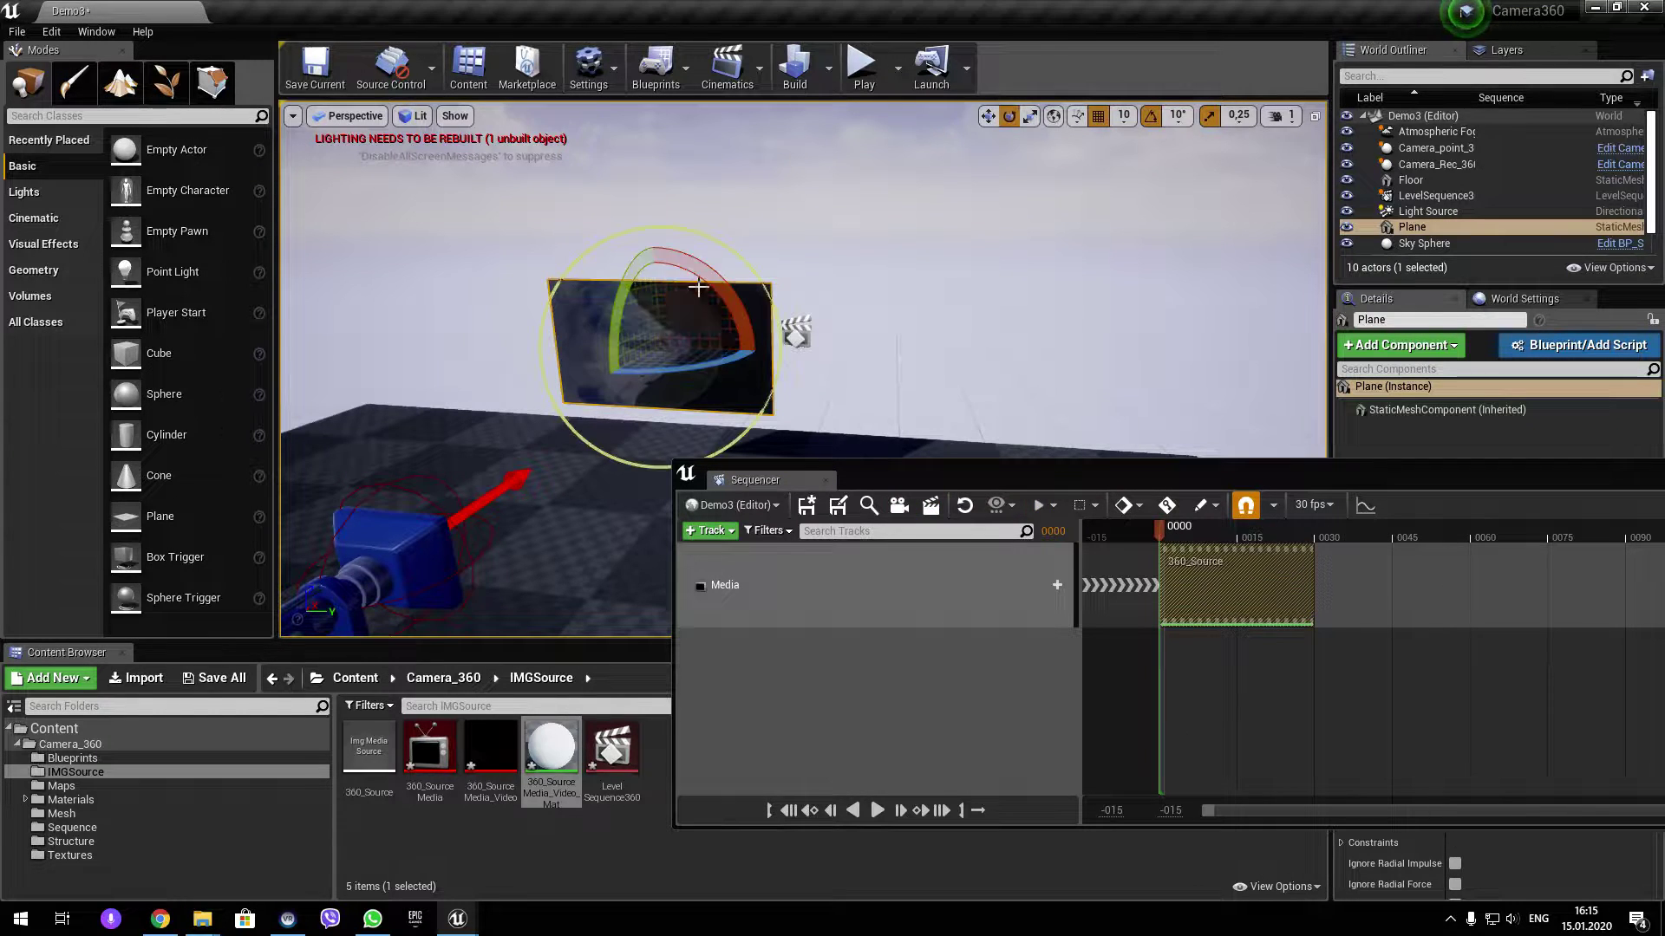
left_click_drag(741, 347, 781, 349)
key("r")
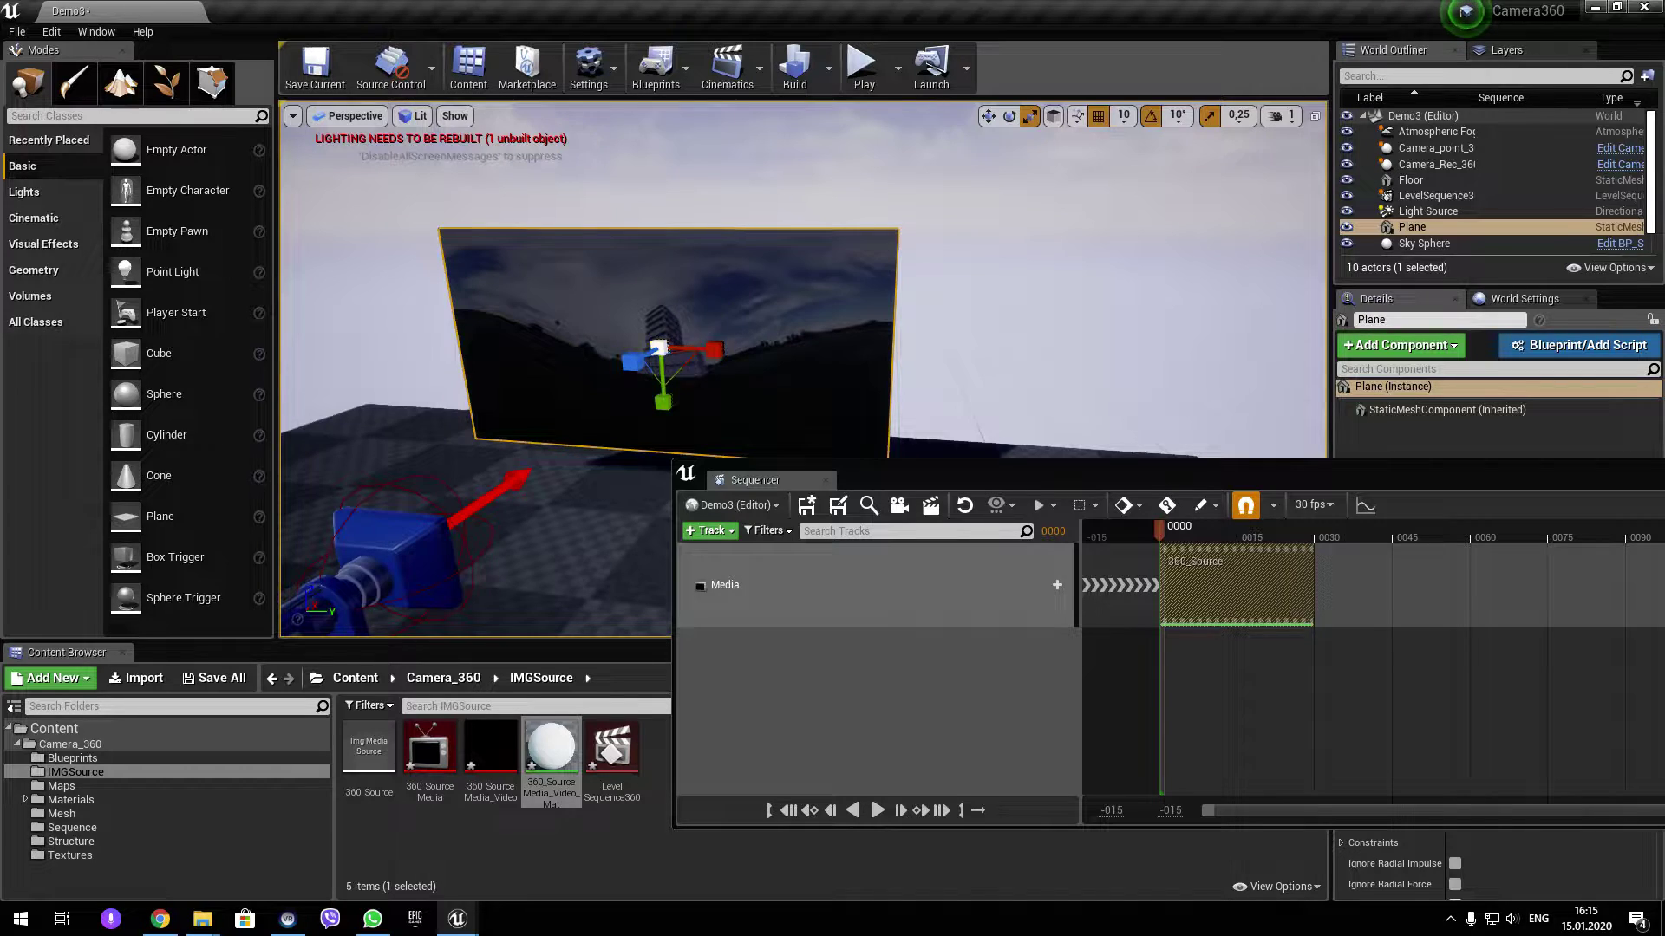
scroll(751, 323, "up", 2)
left_click(1252, 601)
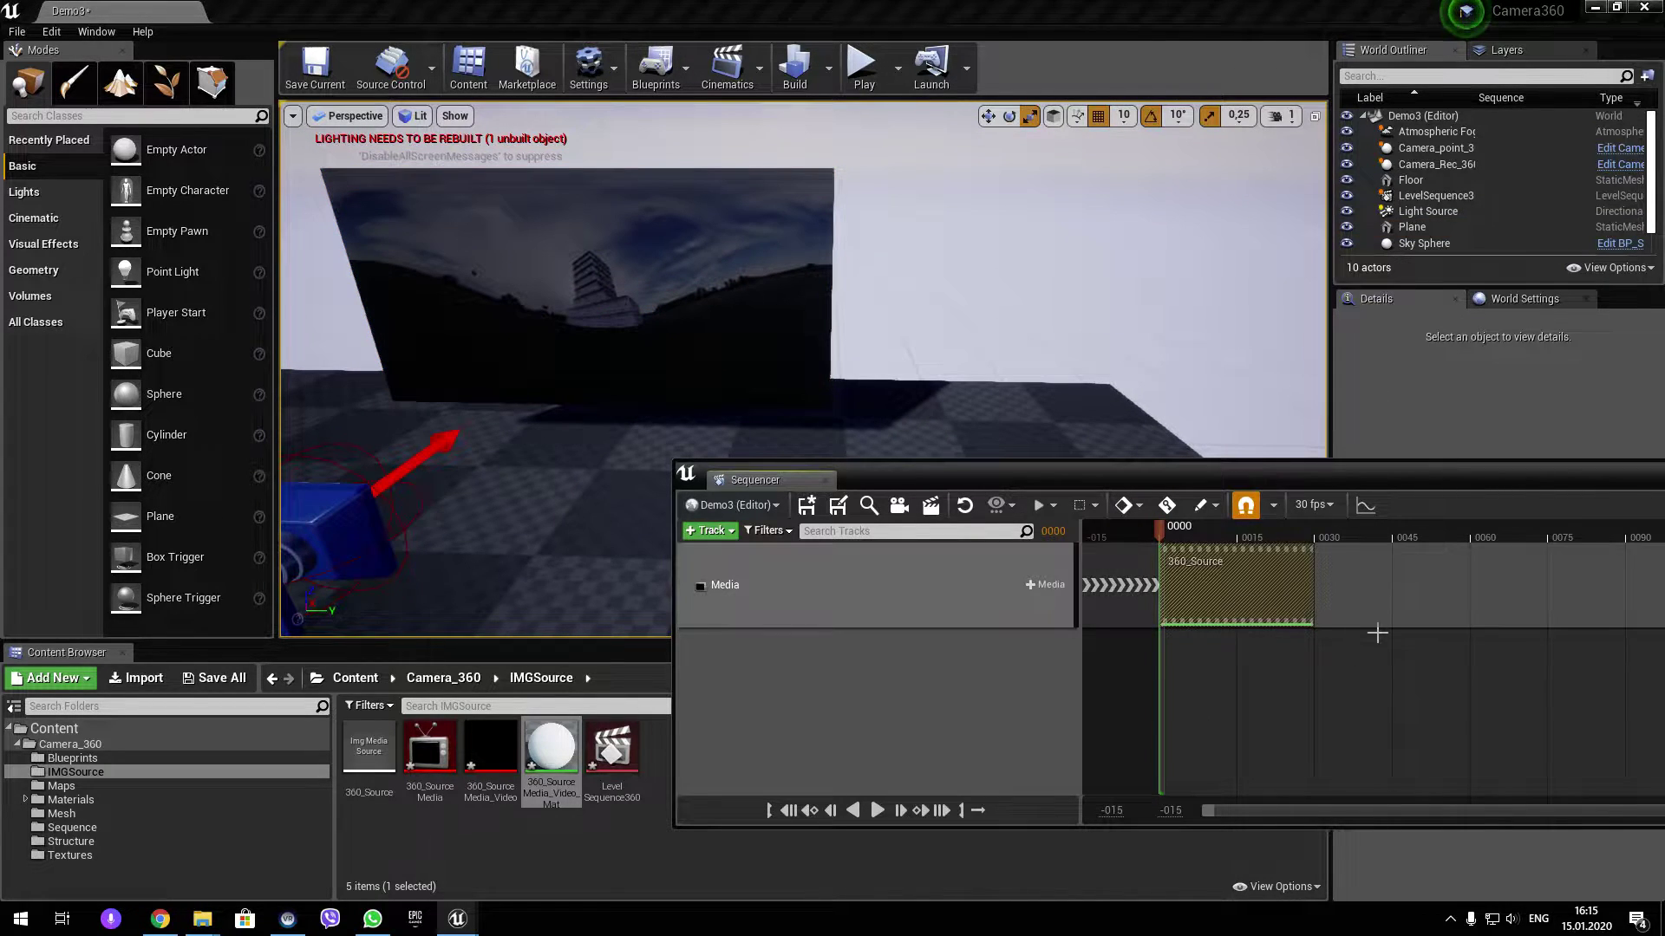
Lengthen the 360_Source section in Sequencer, ending it around frame 1107.
scroll(1249, 630, "down", 3)
left_click_drag(1141, 573, 1376, 573)
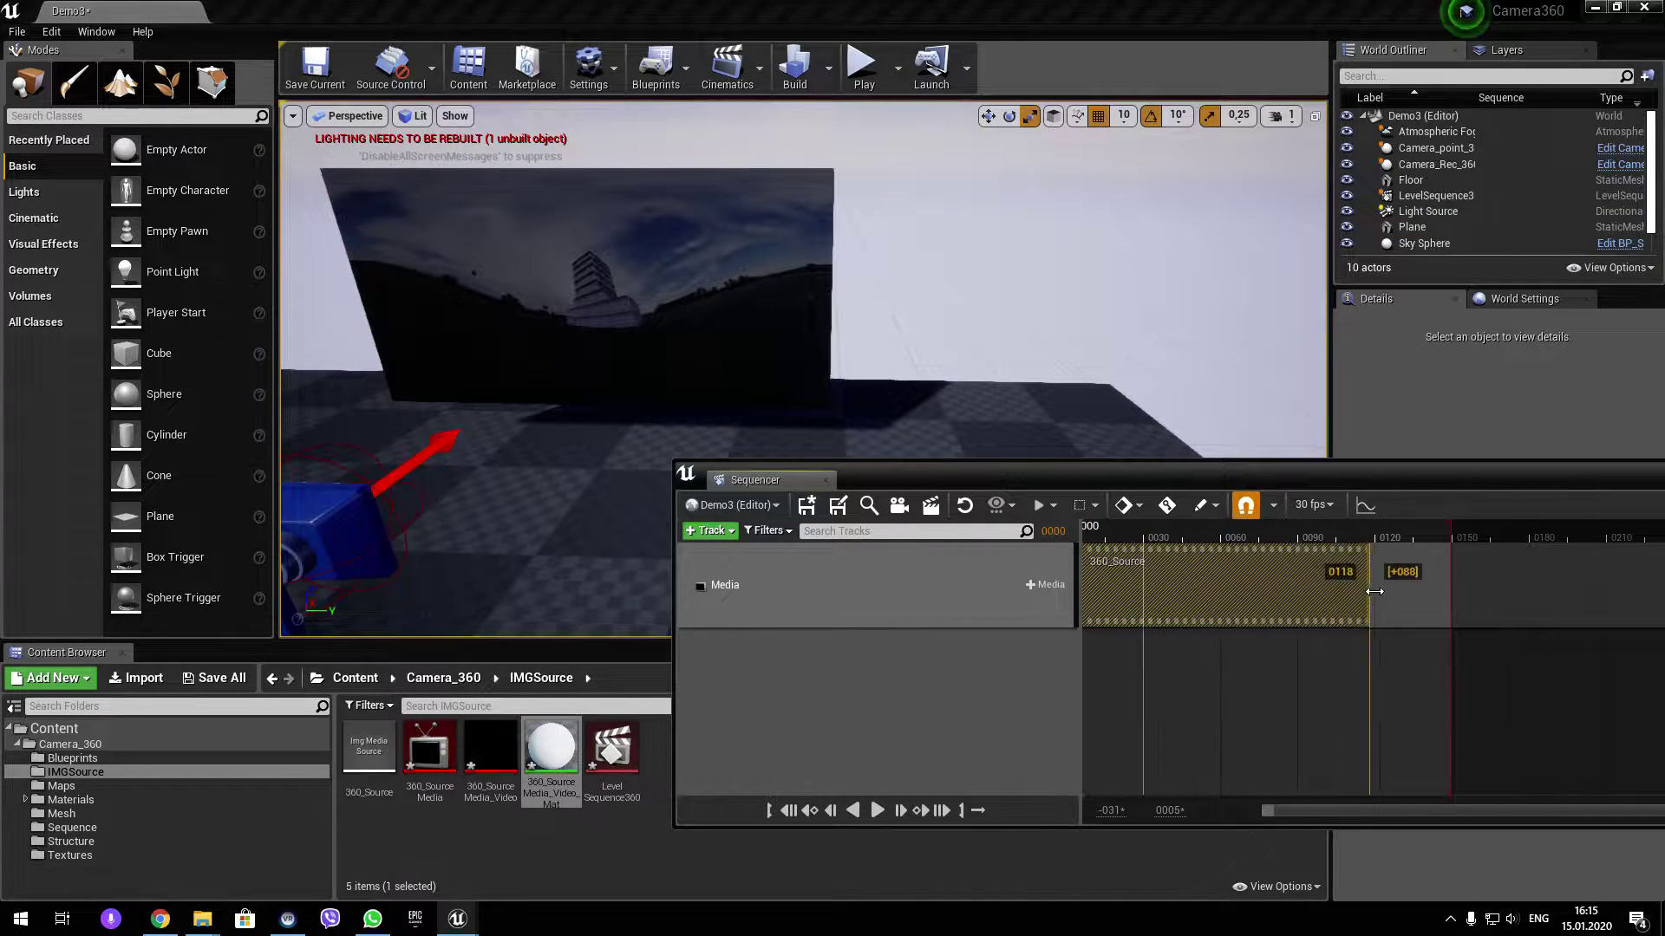
scroll(1395, 546, "down", 3)
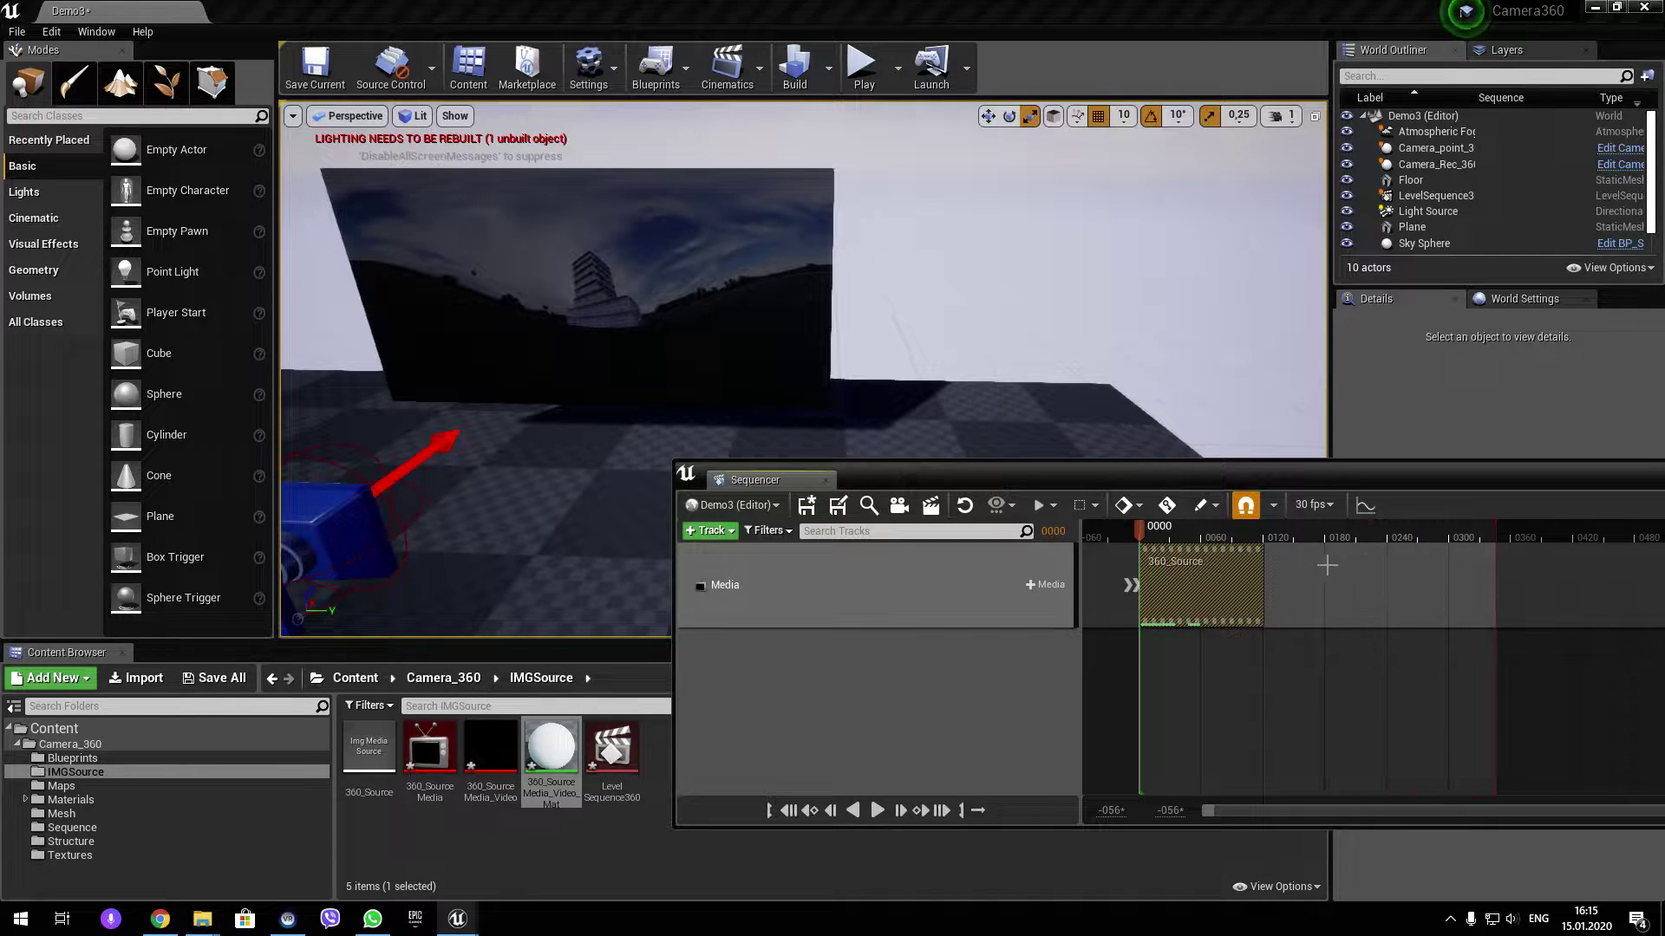
left_click_drag(1263, 564, 1268, 594)
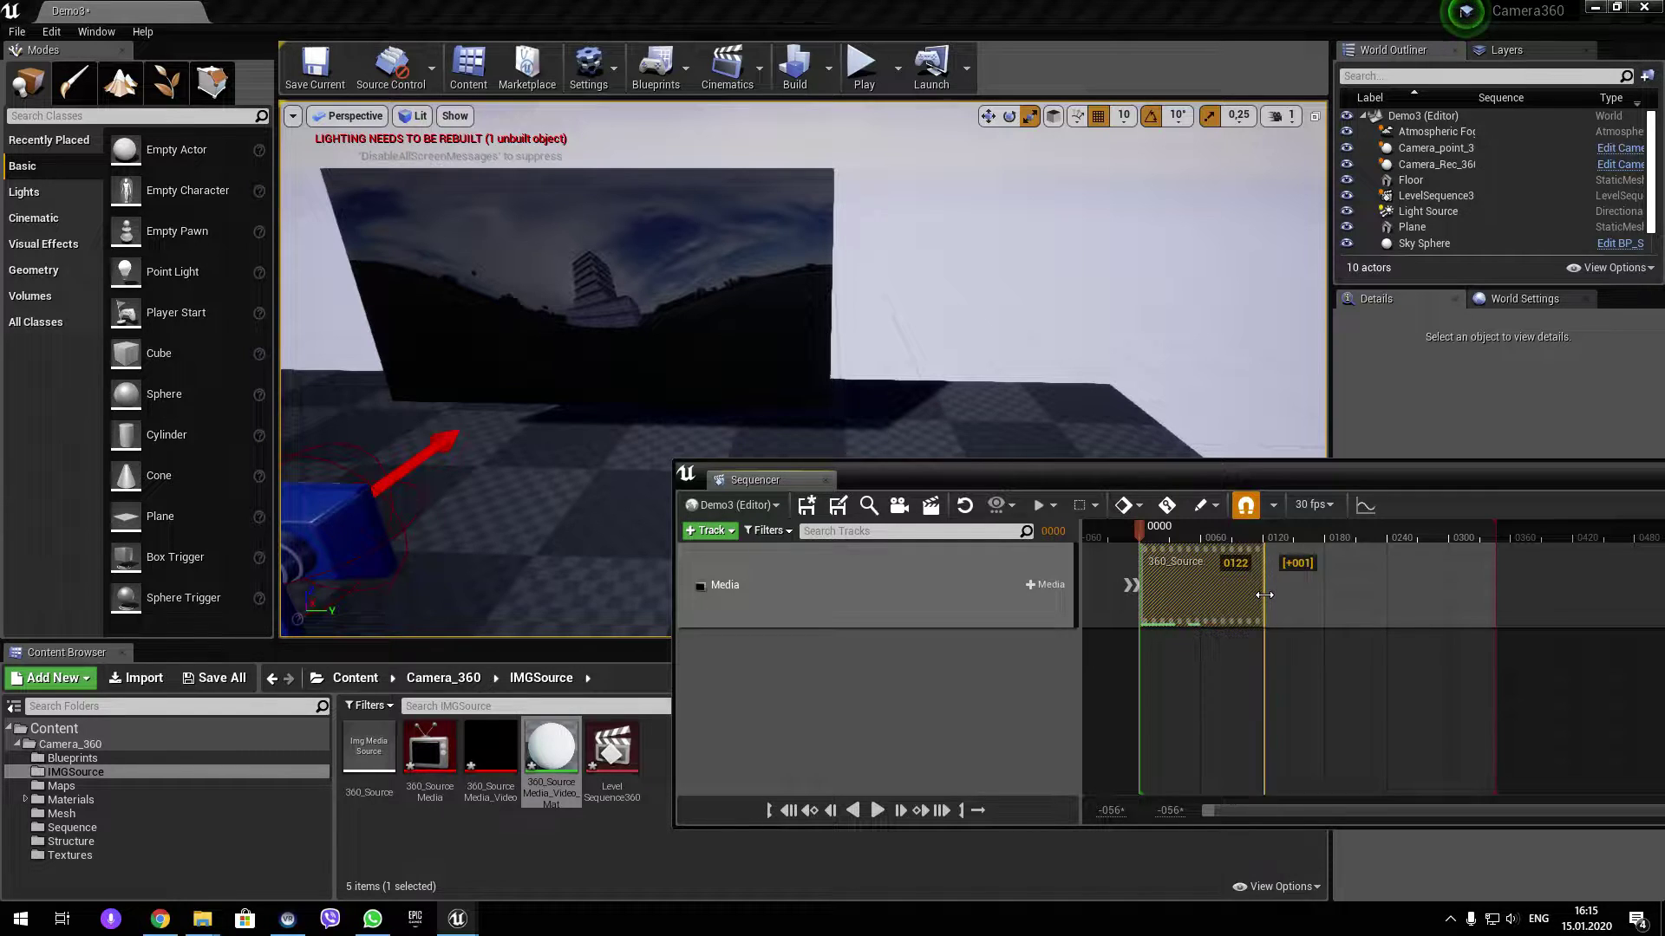
left_click_drag(1264, 594, 1517, 595)
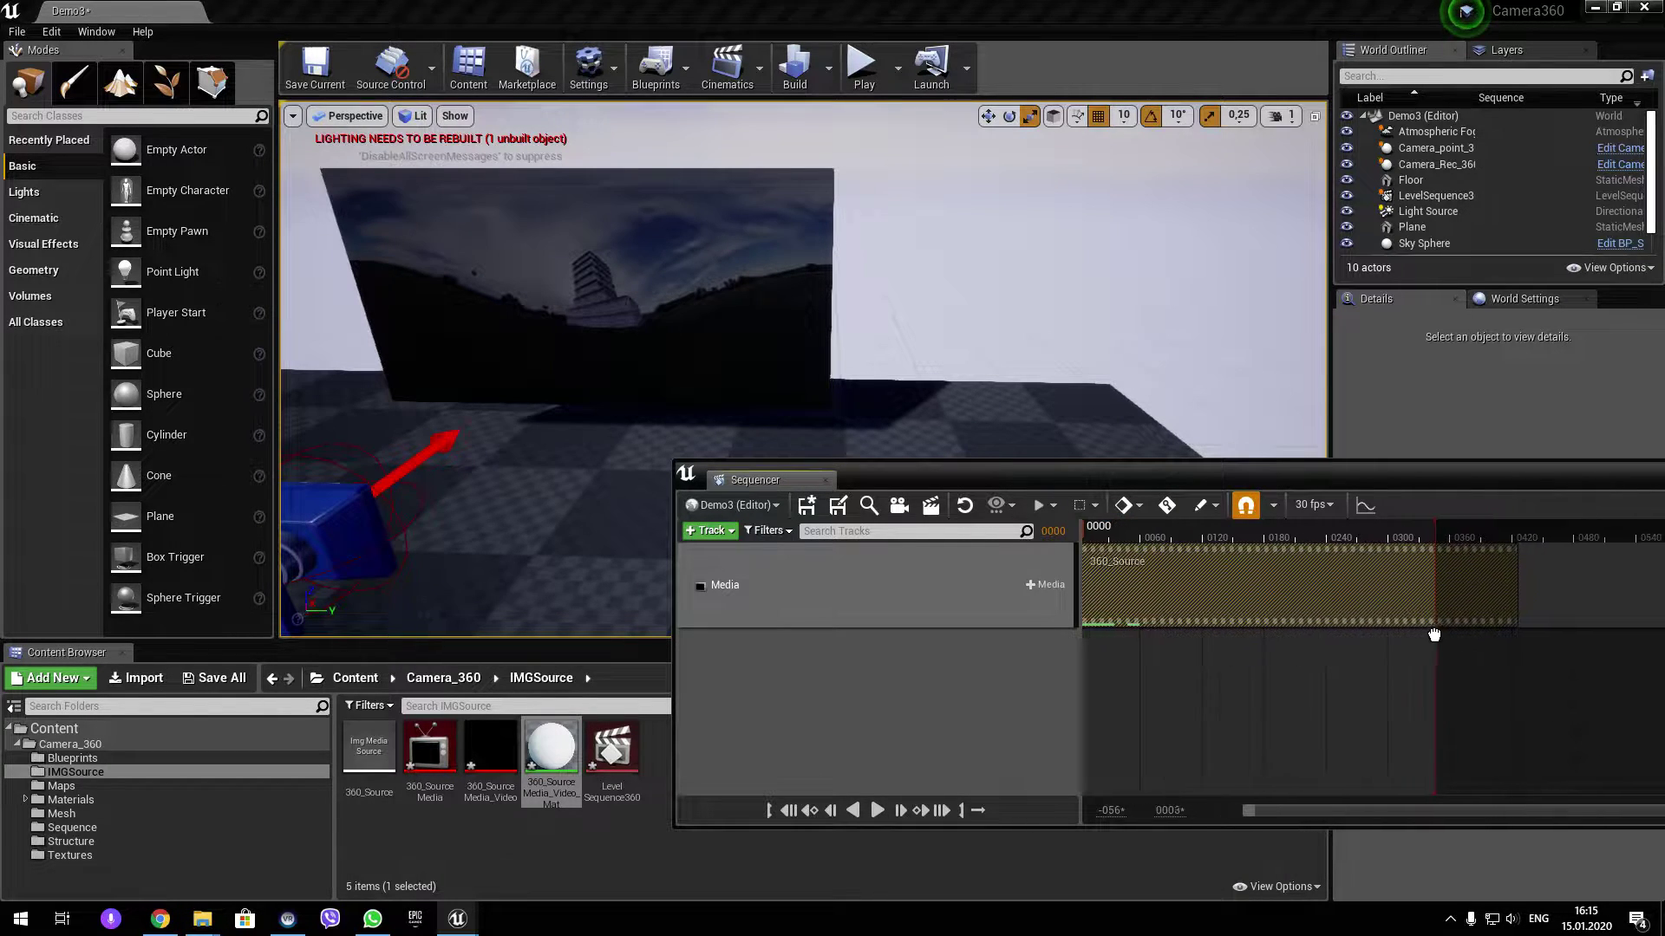
scroll(1426, 610, "down", 4)
left_click_drag(1340, 575, 1632, 609)
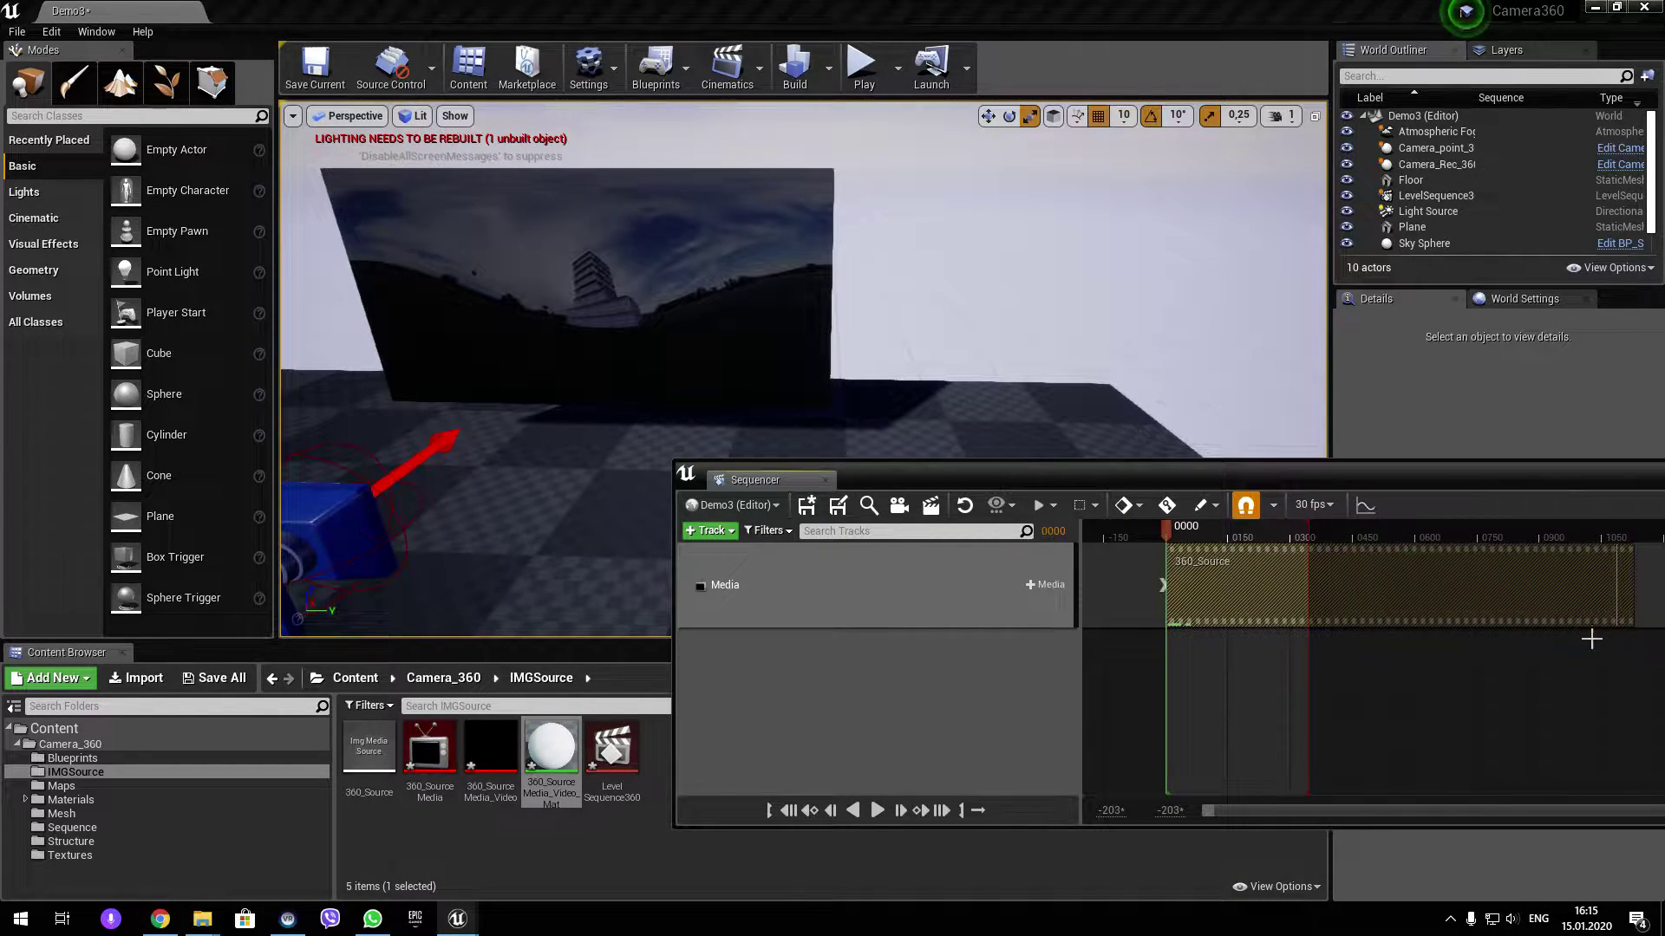
right_click_drag(1591, 640, 1486, 625)
left_click_drag(1604, 570, 1588, 570)
Extend the section to about frame 1350 and end the playback range just past frame 900.
left_click_drag(1280, 529, 1587, 563)
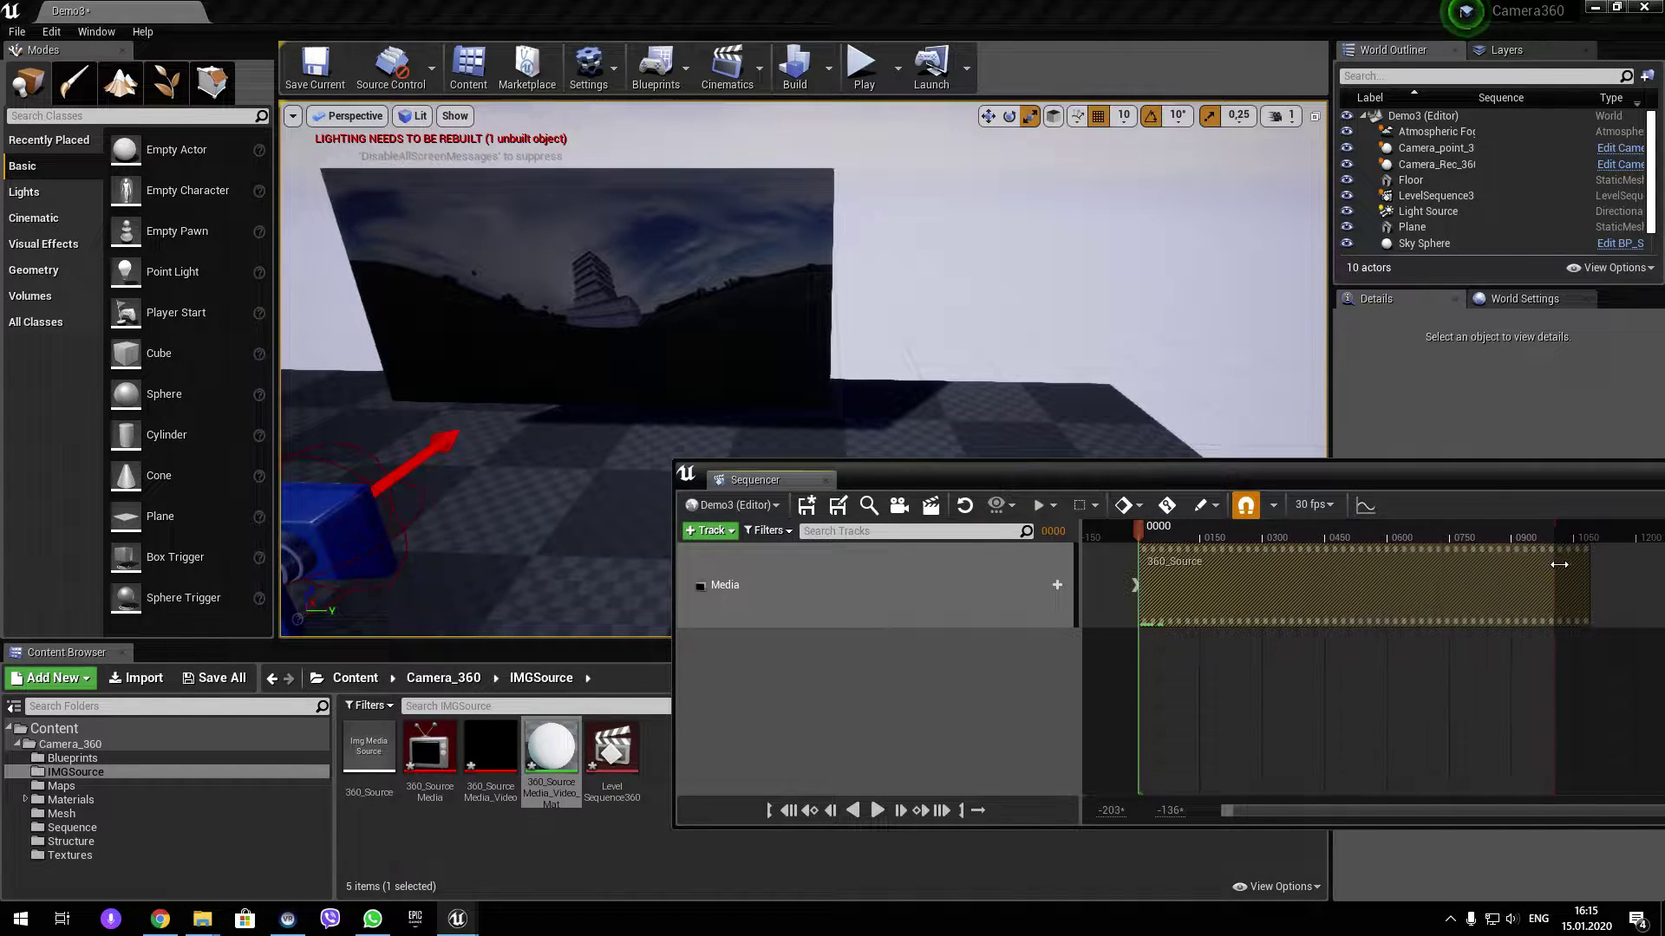
right_click_drag(1592, 563, 1339, 572)
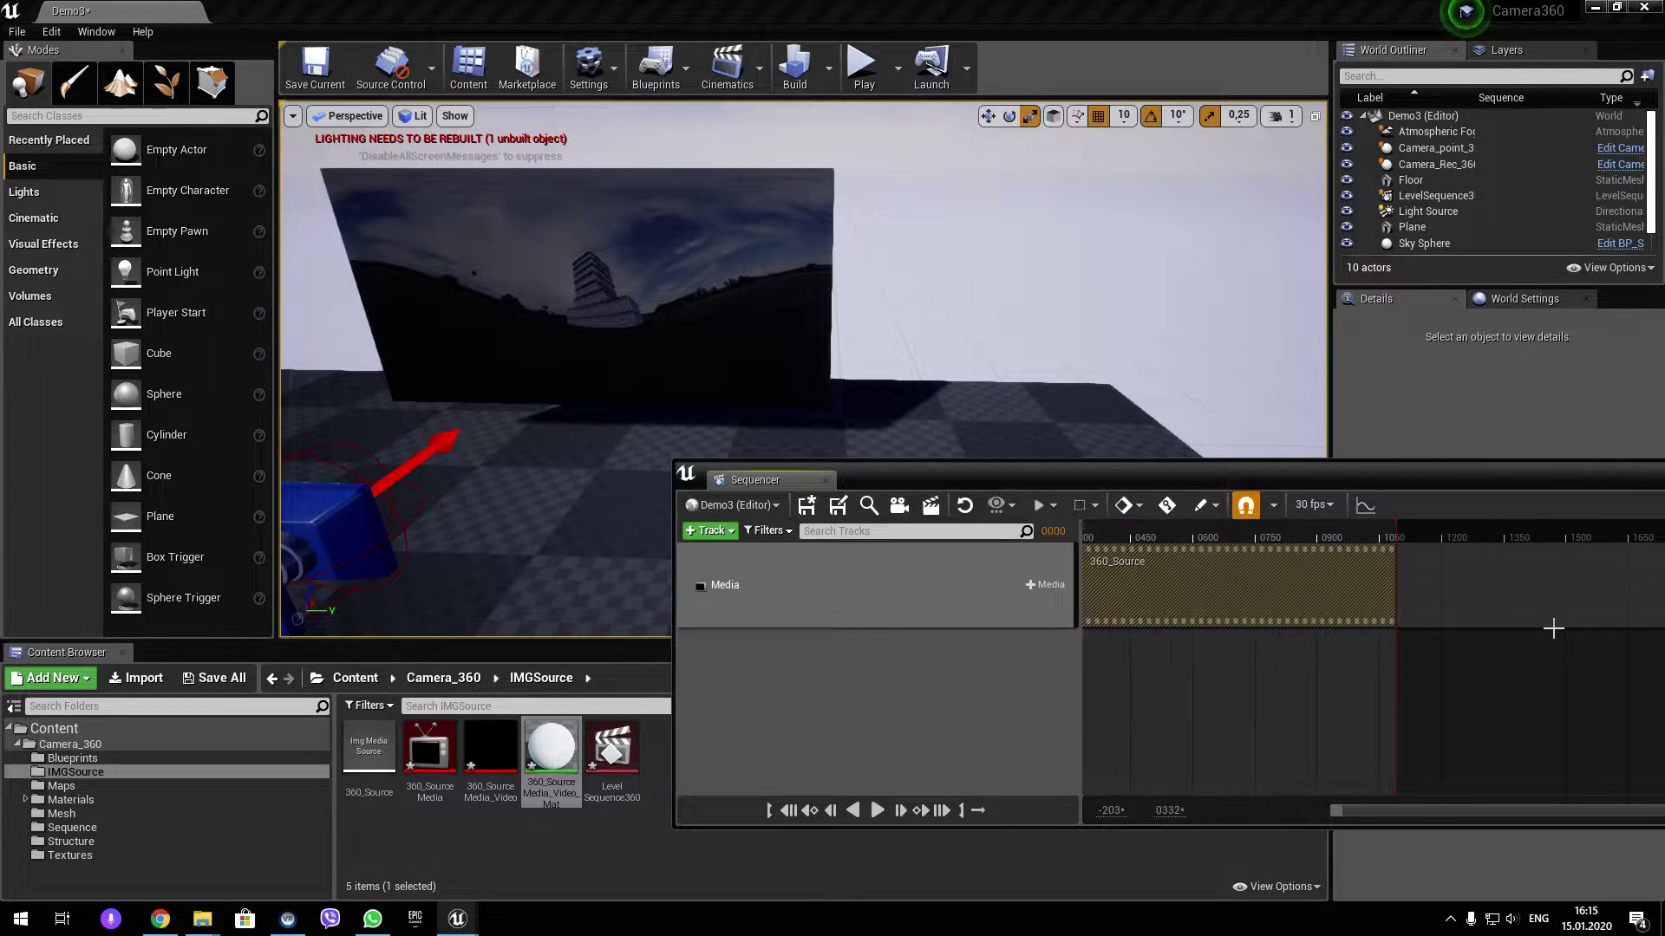
left_click_drag(1394, 567, 1517, 568)
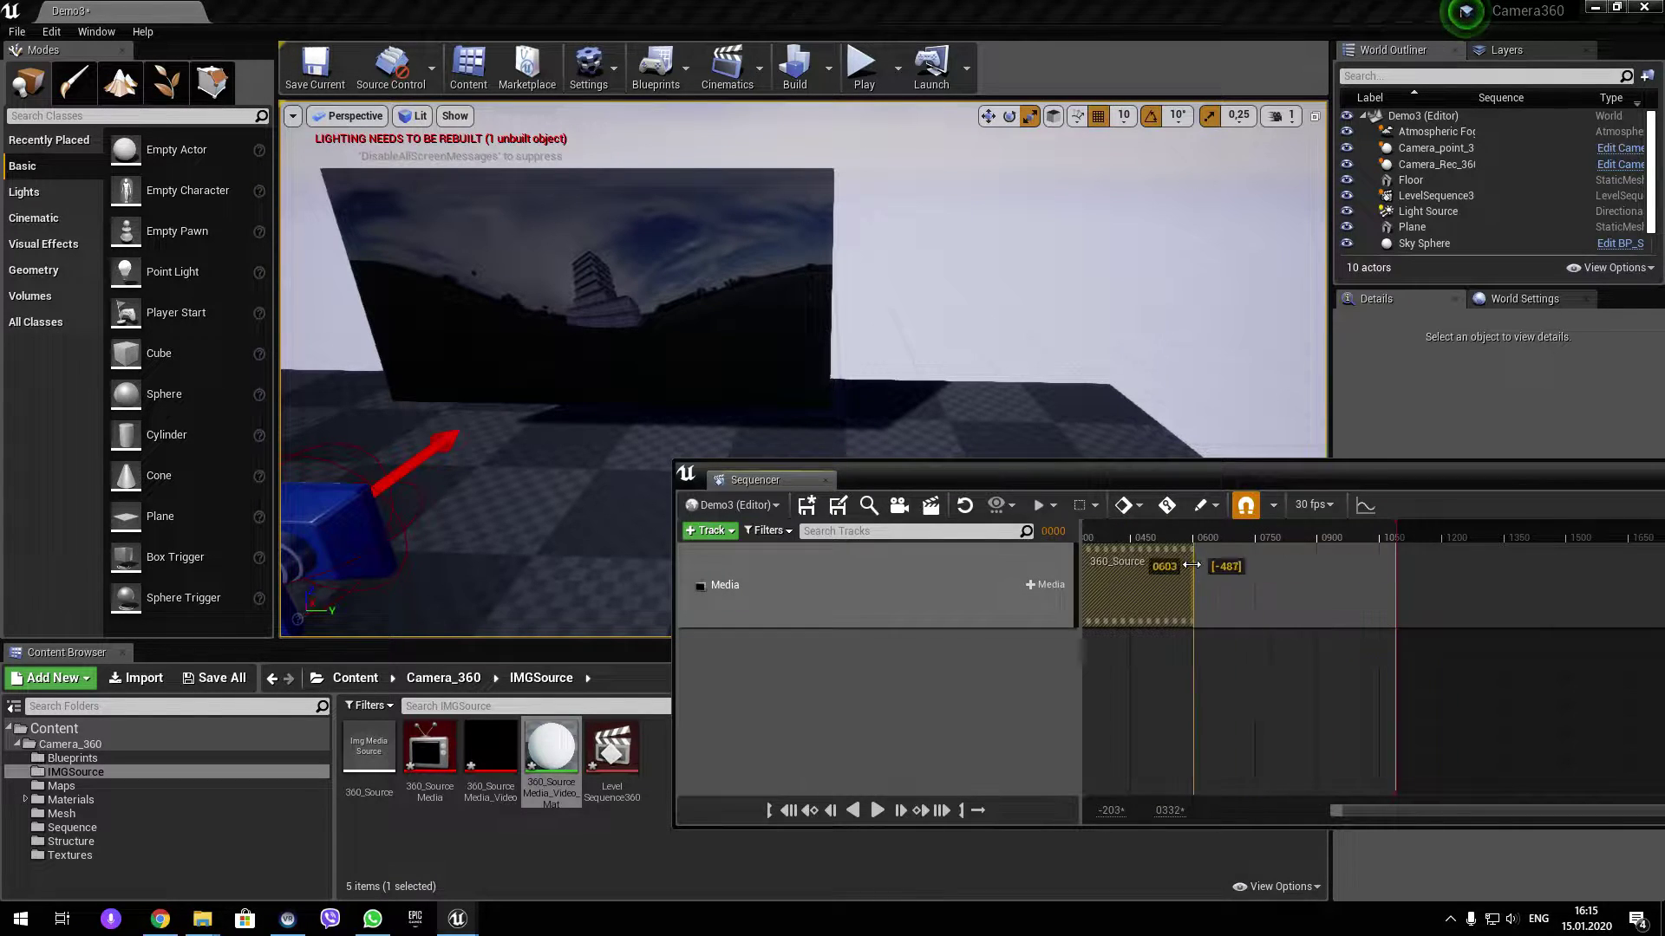
scroll(1292, 607, "down", 5)
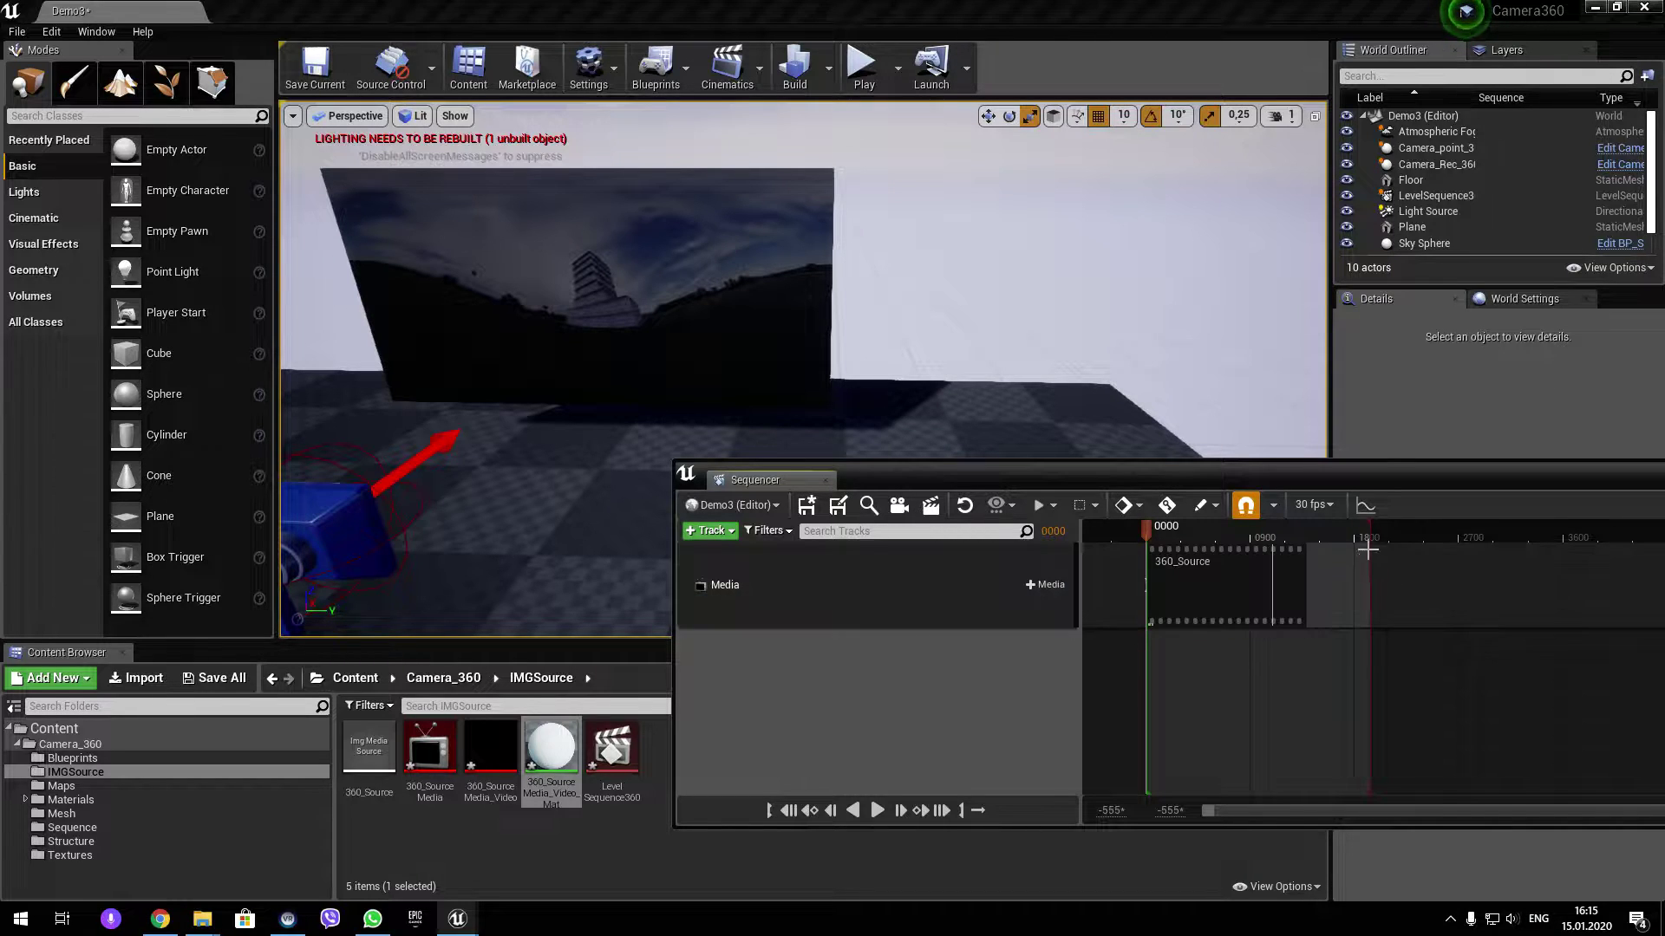
mouse_move(1373, 544)
left_mouse_down()
mouse_move(1270, 538)
mouse_move(1272, 567)
left_mouse_up()
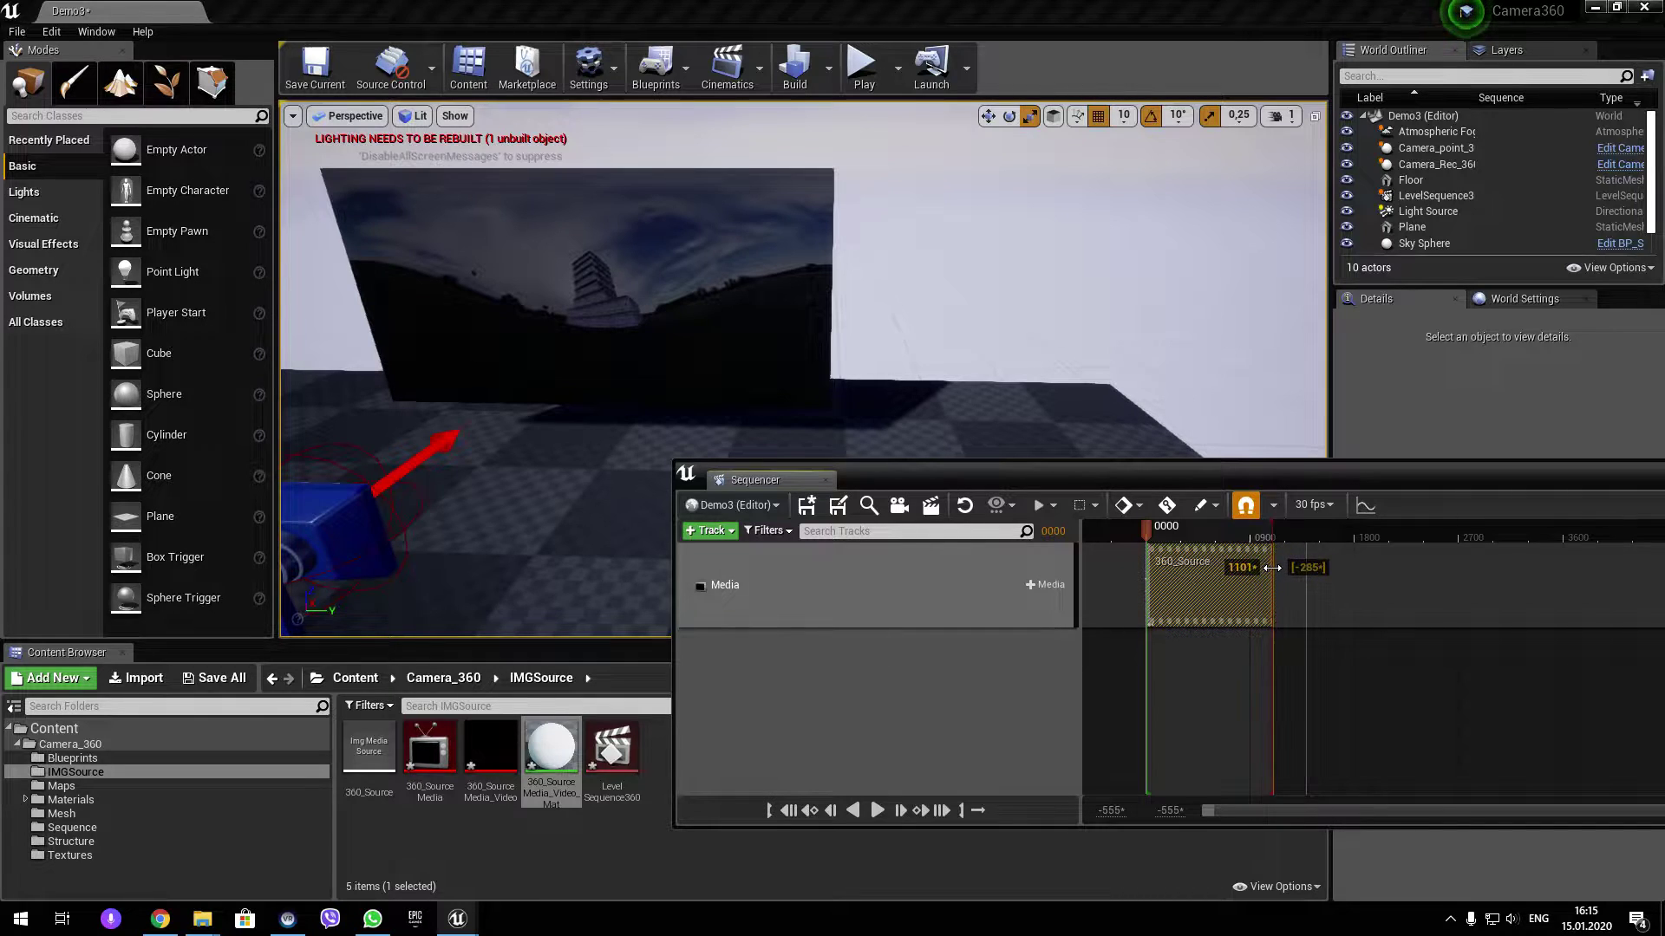
Scrub the playhead to preview the footage around frames 70 to 80.
scroll(1180, 562, "up", 5)
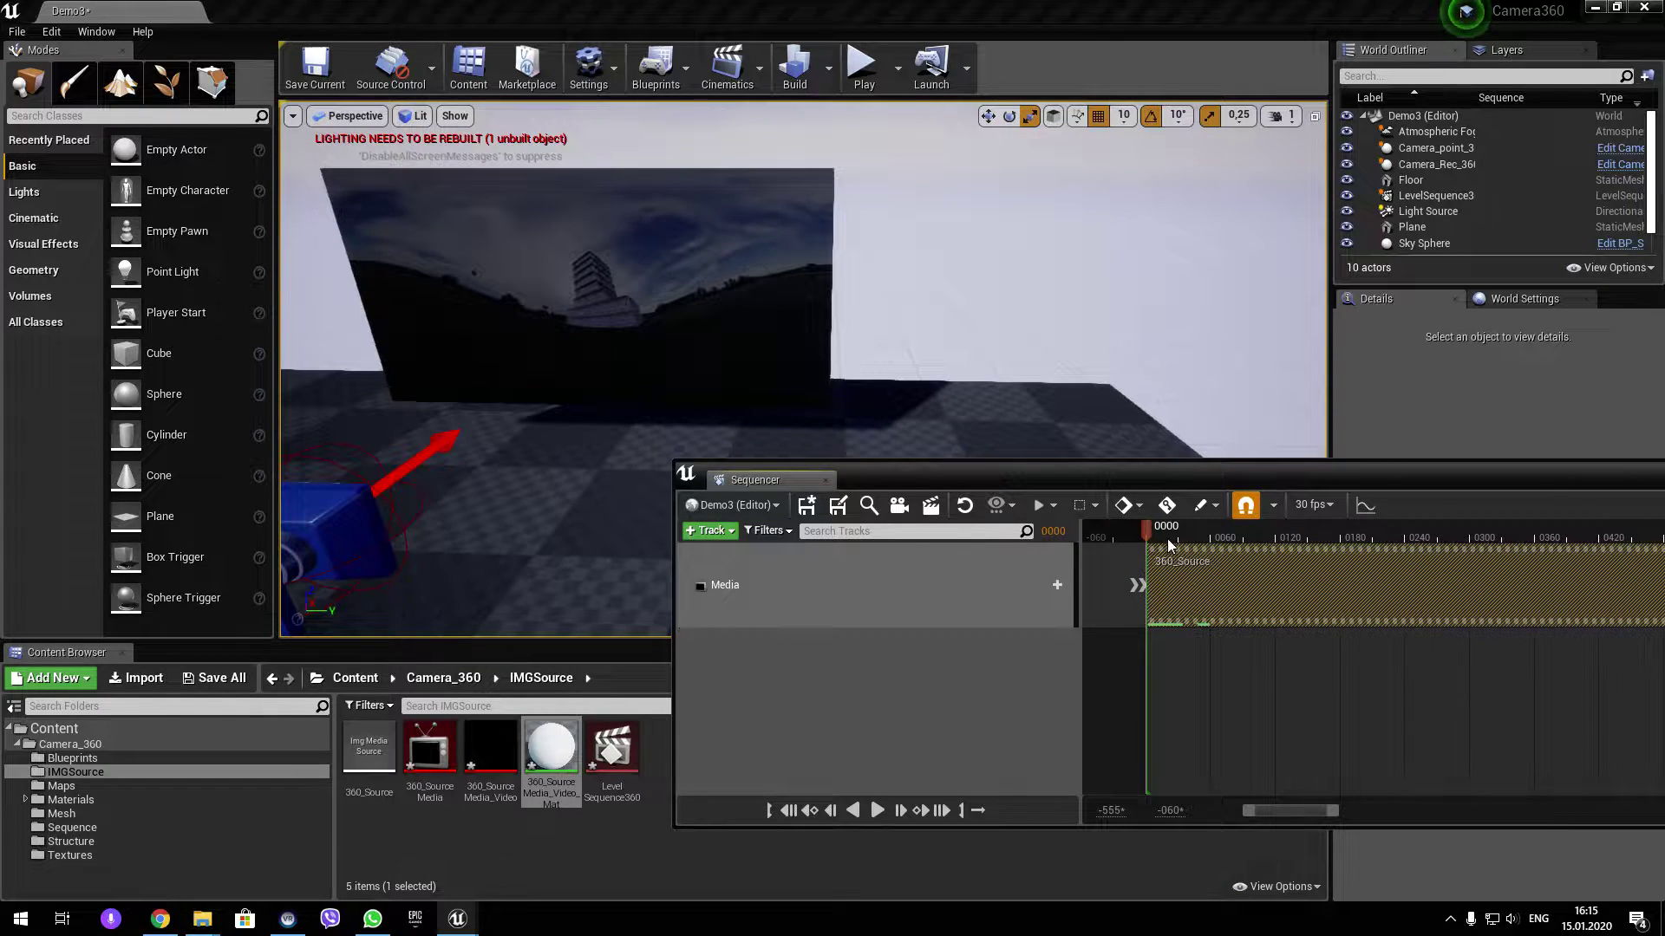
left_click_drag(1167, 538, 1223, 548)
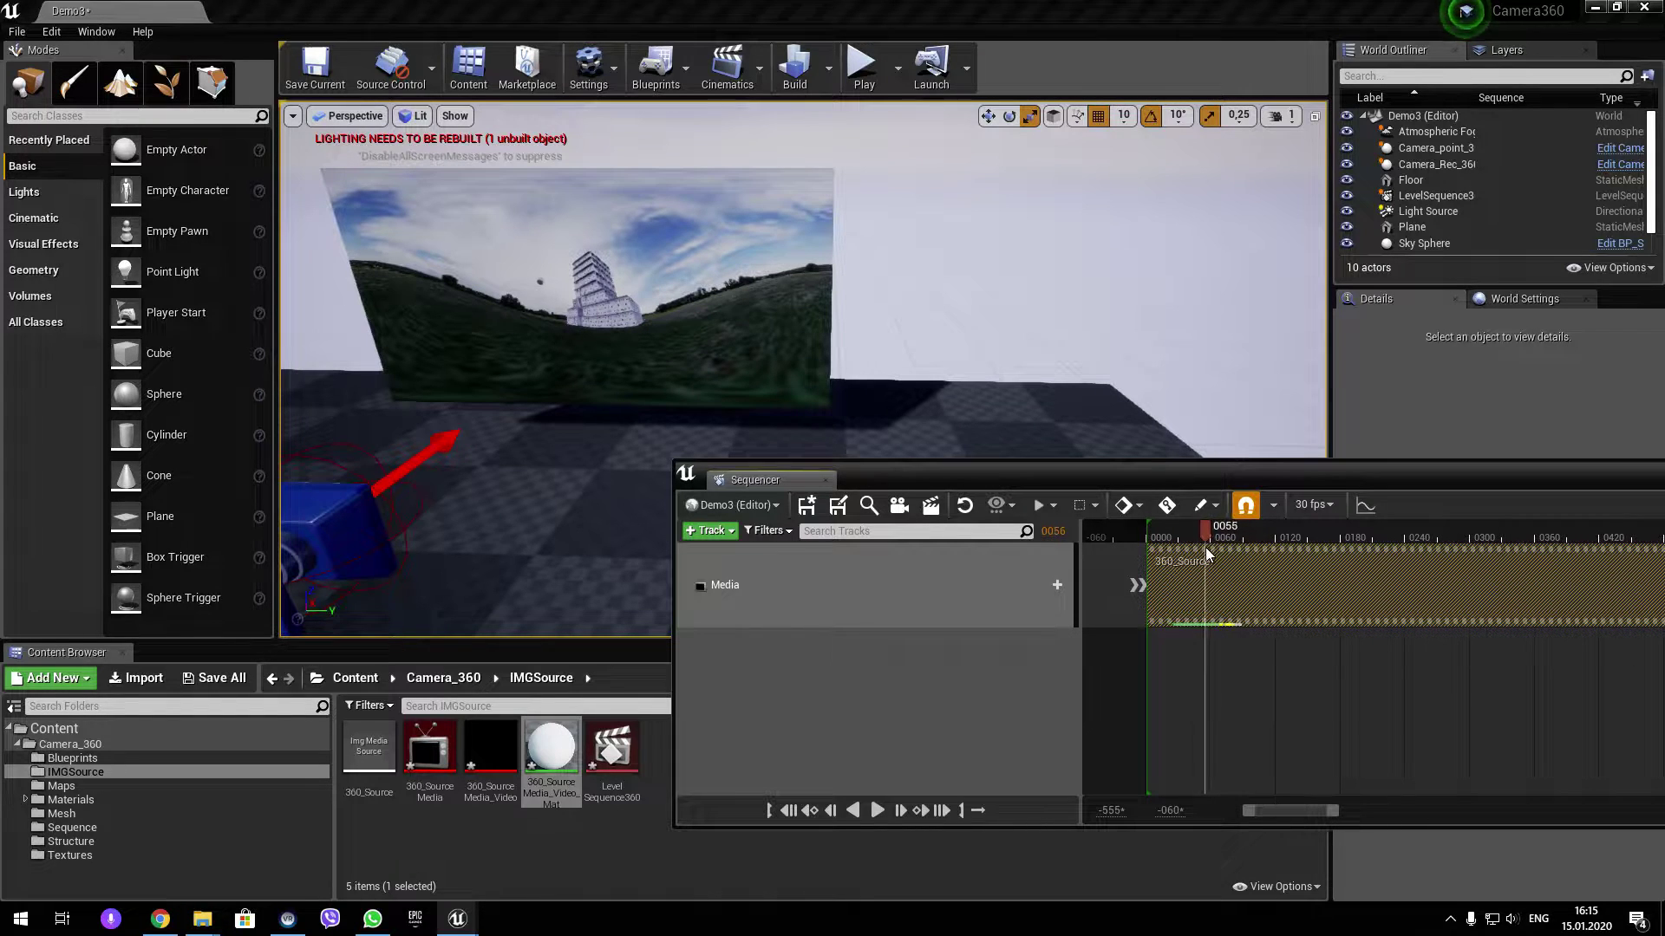
left_click_drag(1222, 548, 1247, 550)
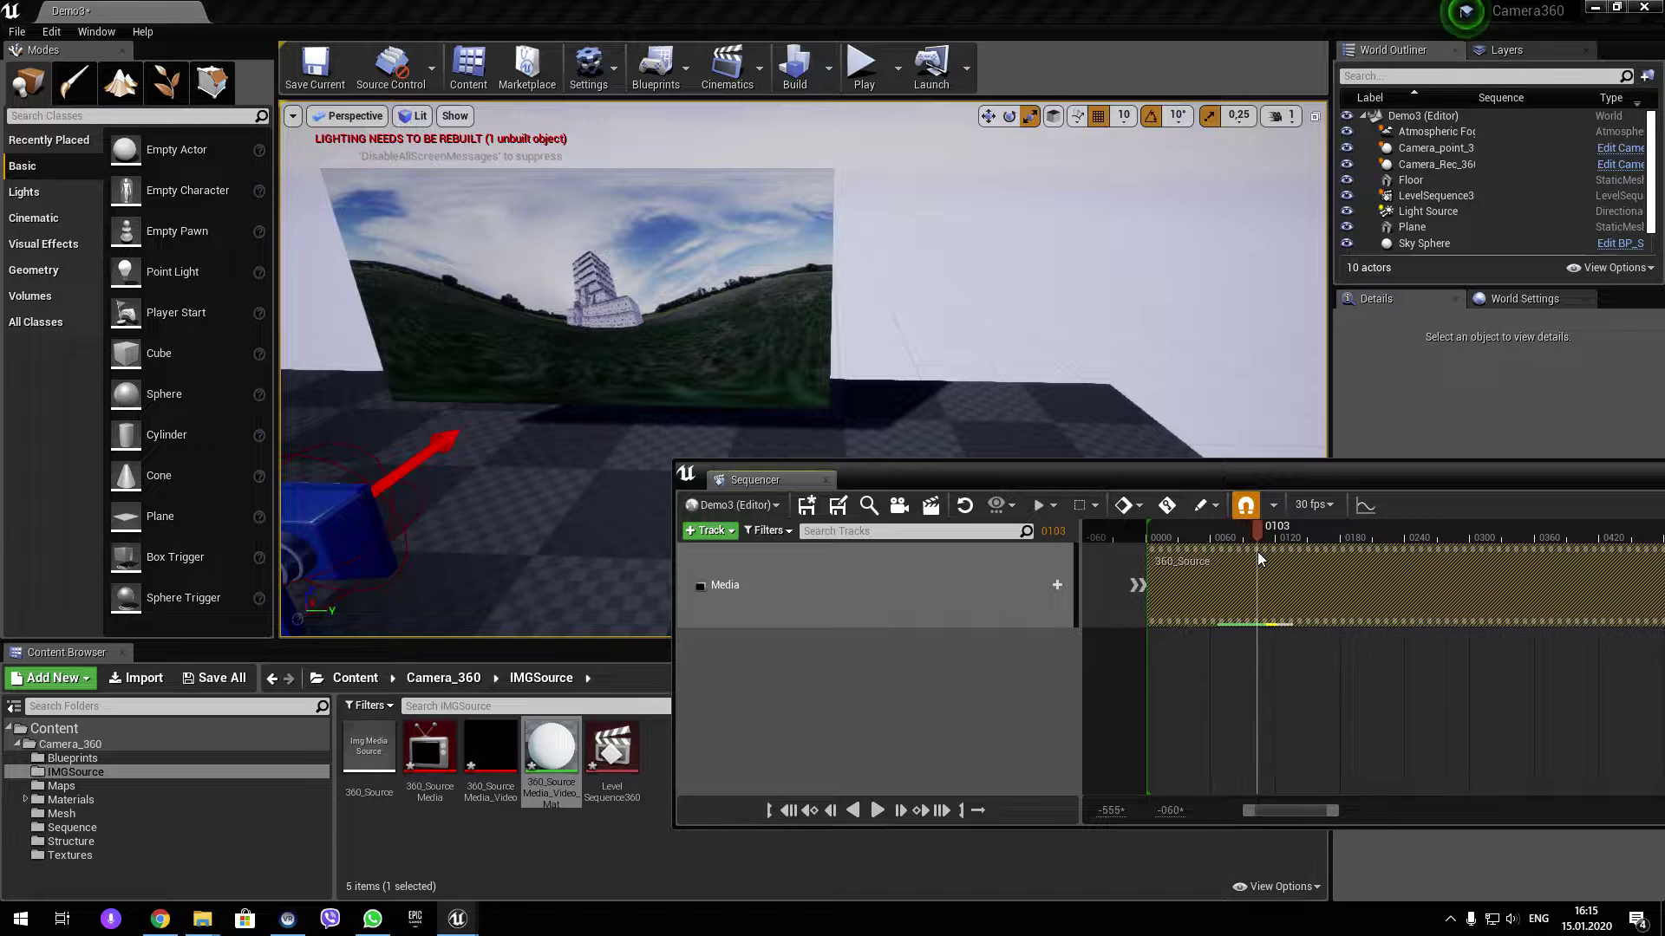
Preview up to frame 99 and switch the Sequencer display rate to 60 fps.
left_click_drag(1246, 550, 1254, 552)
left_click(1333, 506)
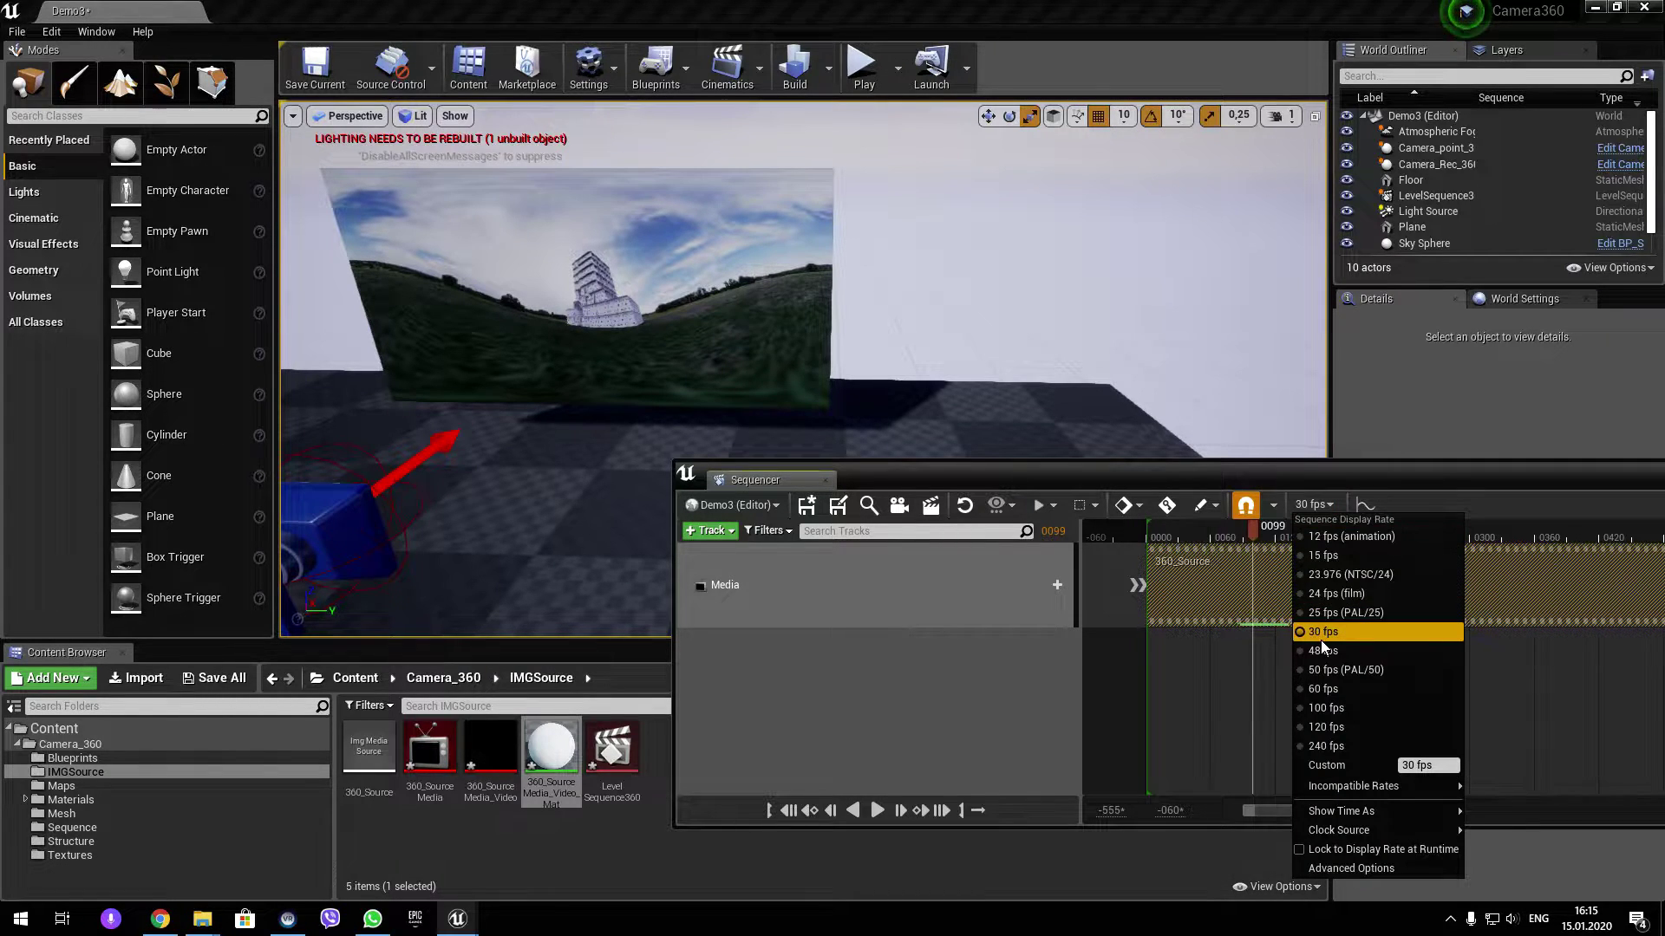
left_click(1331, 685)
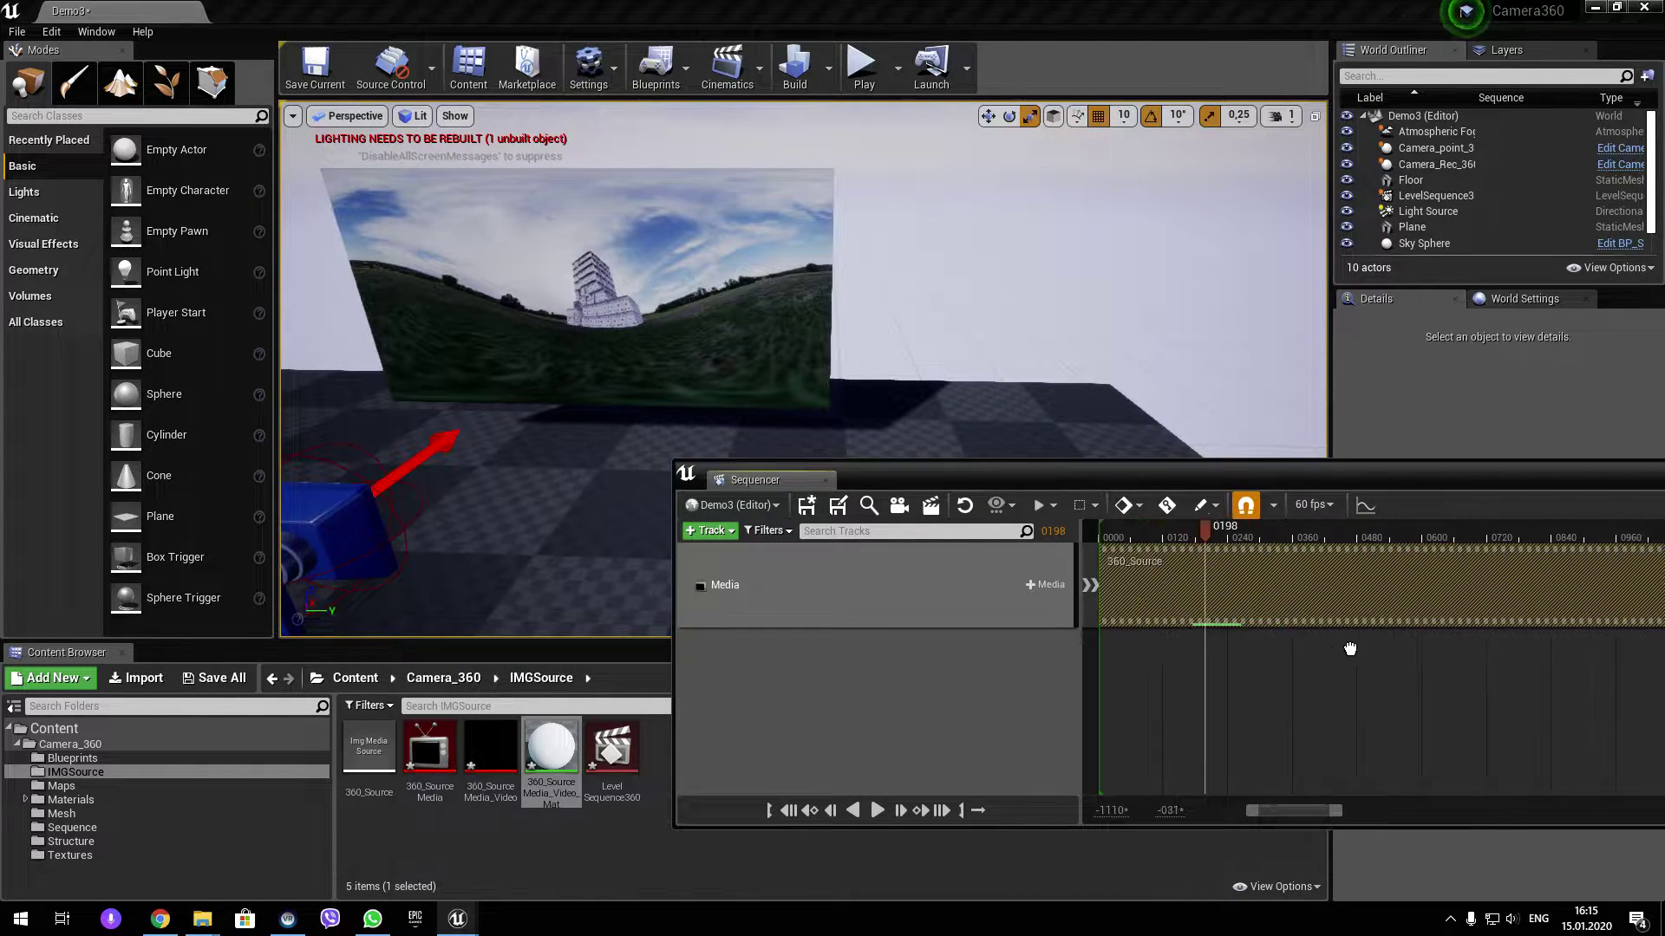
scroll(1321, 642, "down", 3)
scroll(1184, 542, "up", 1)
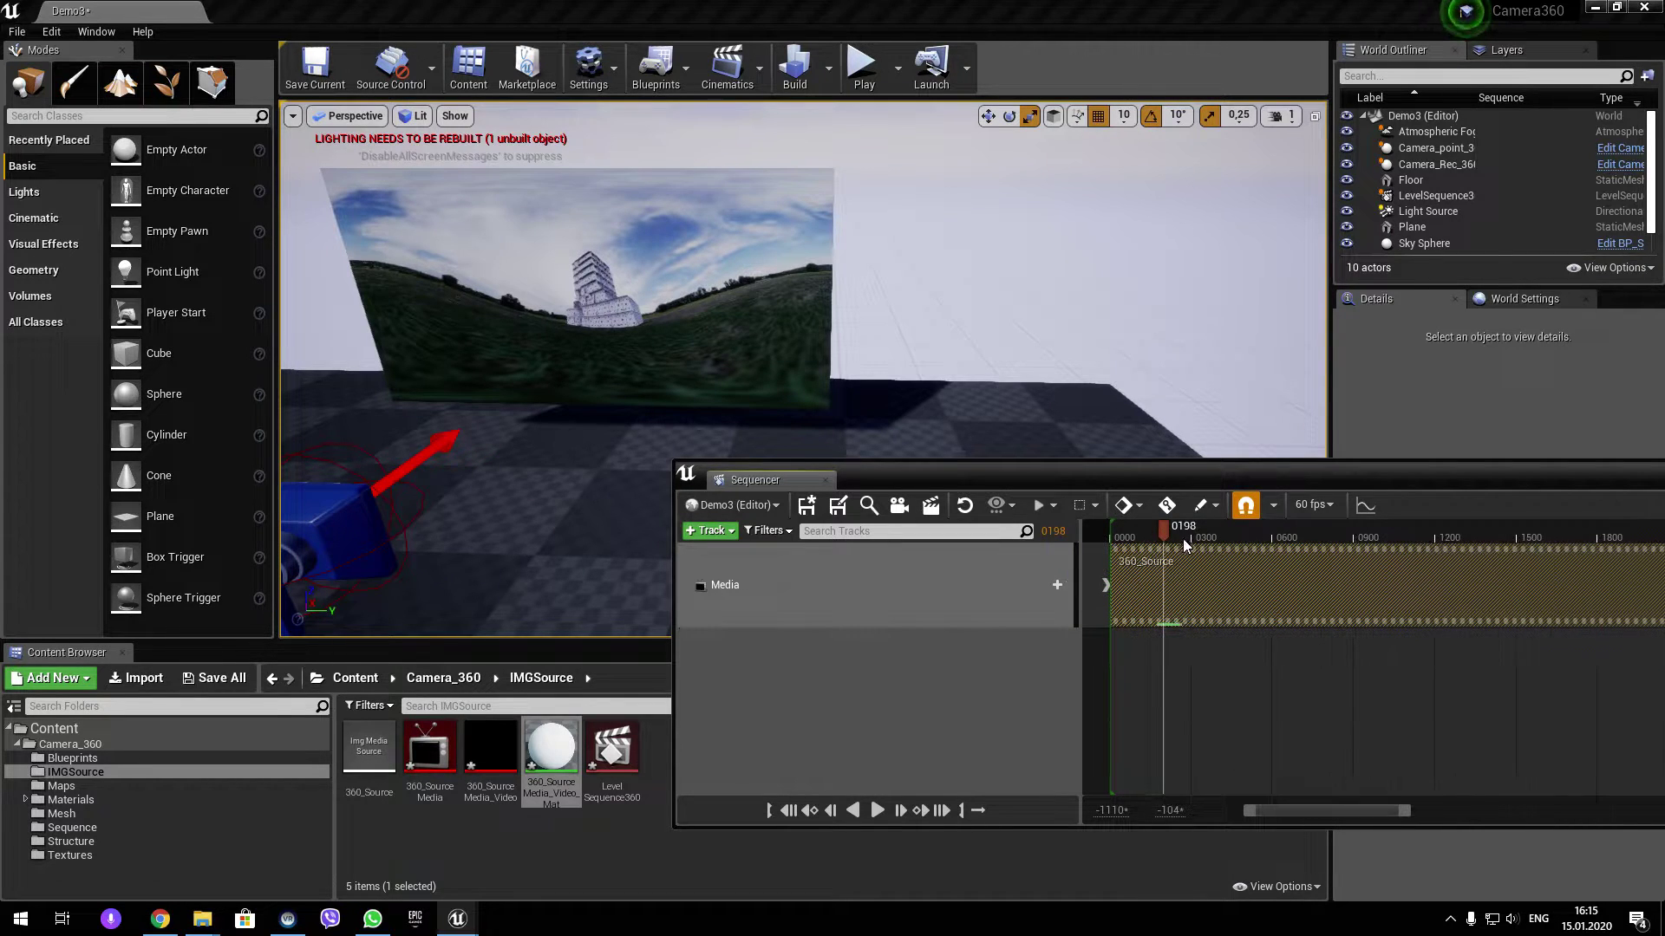
Set 360_Source's Frame Rate Override to 30 fps, save it, and set Sequencer display rate to 30 fps.
double_click(369, 747)
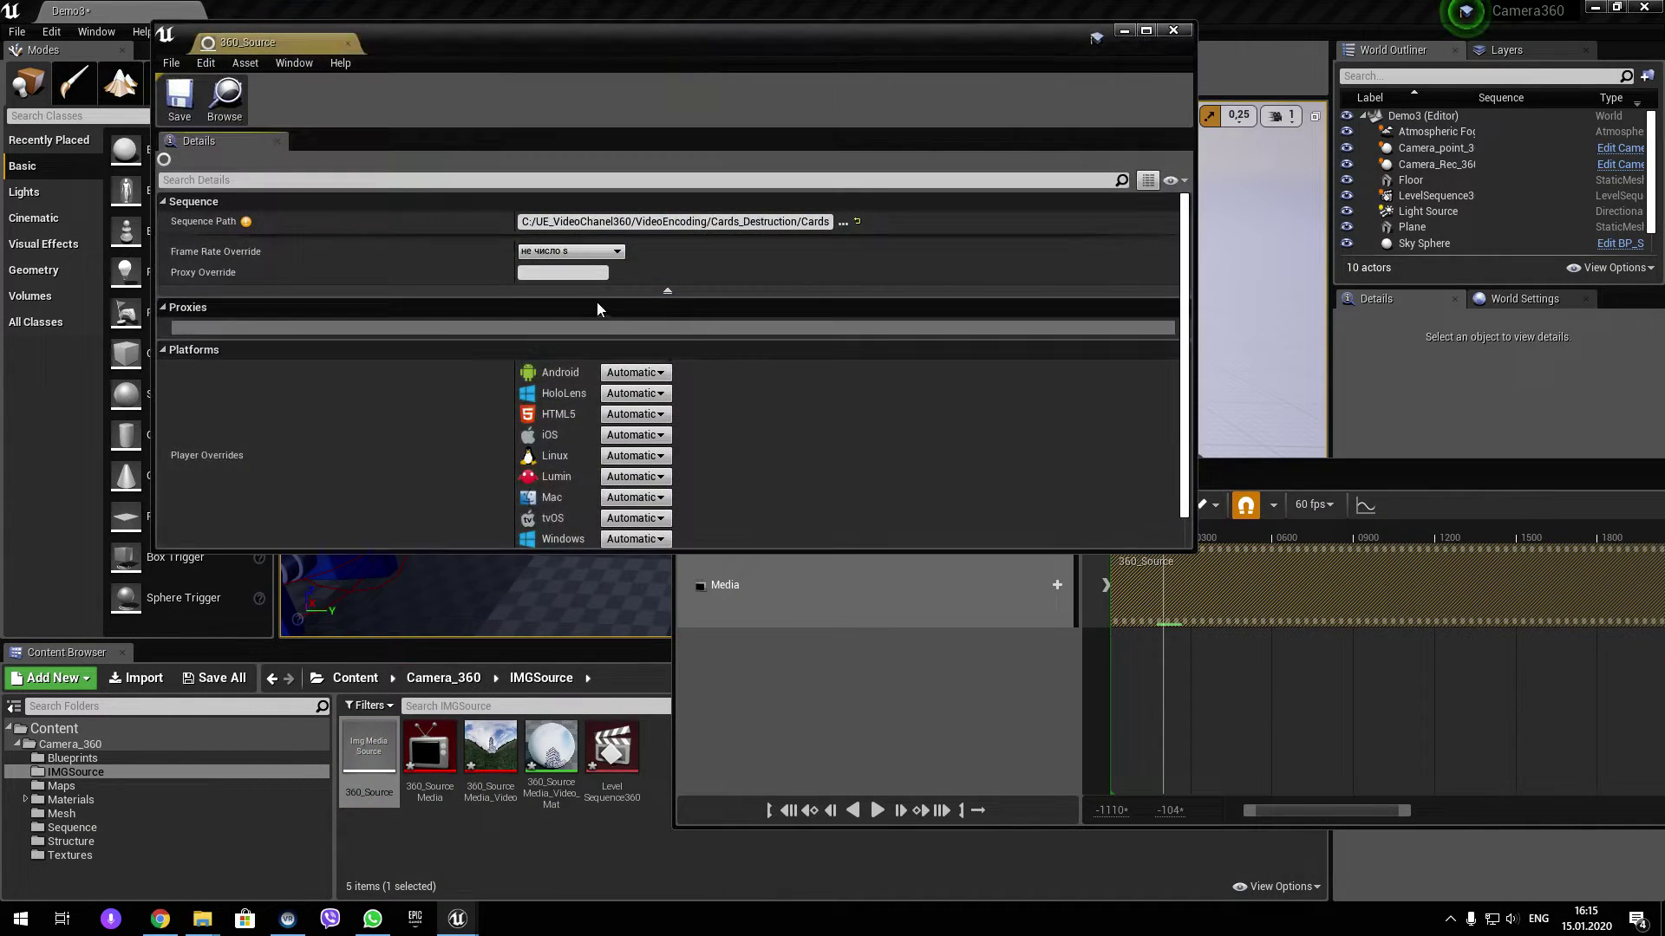
left_click(586, 252)
left_click(553, 346)
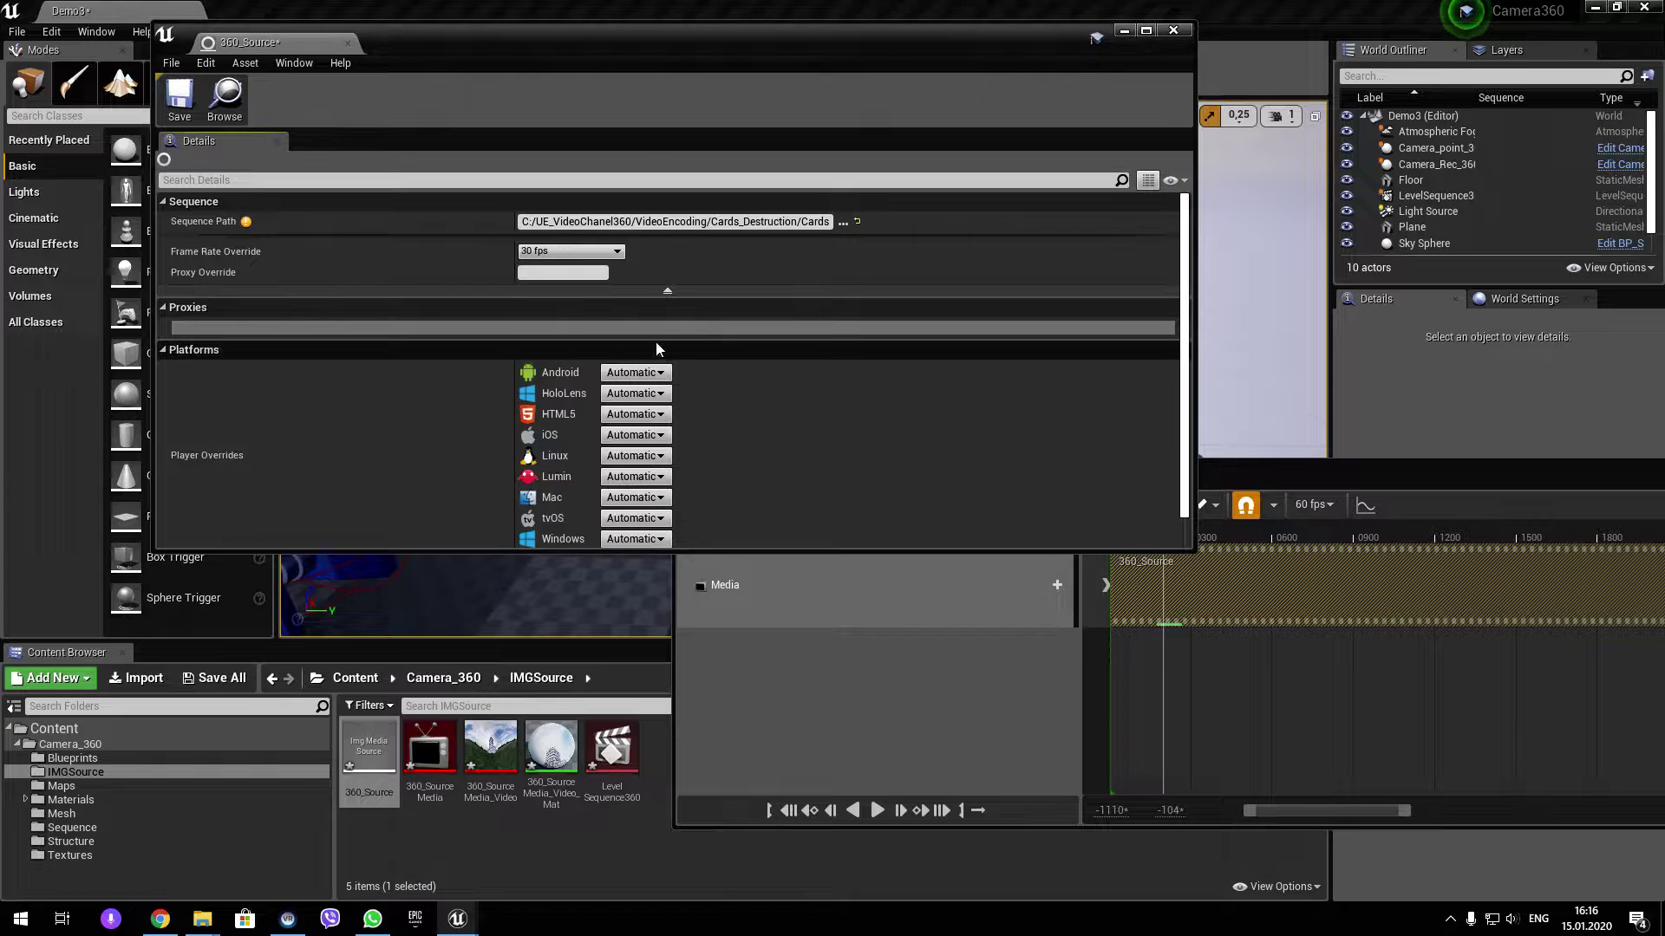
key("ctrl+s")
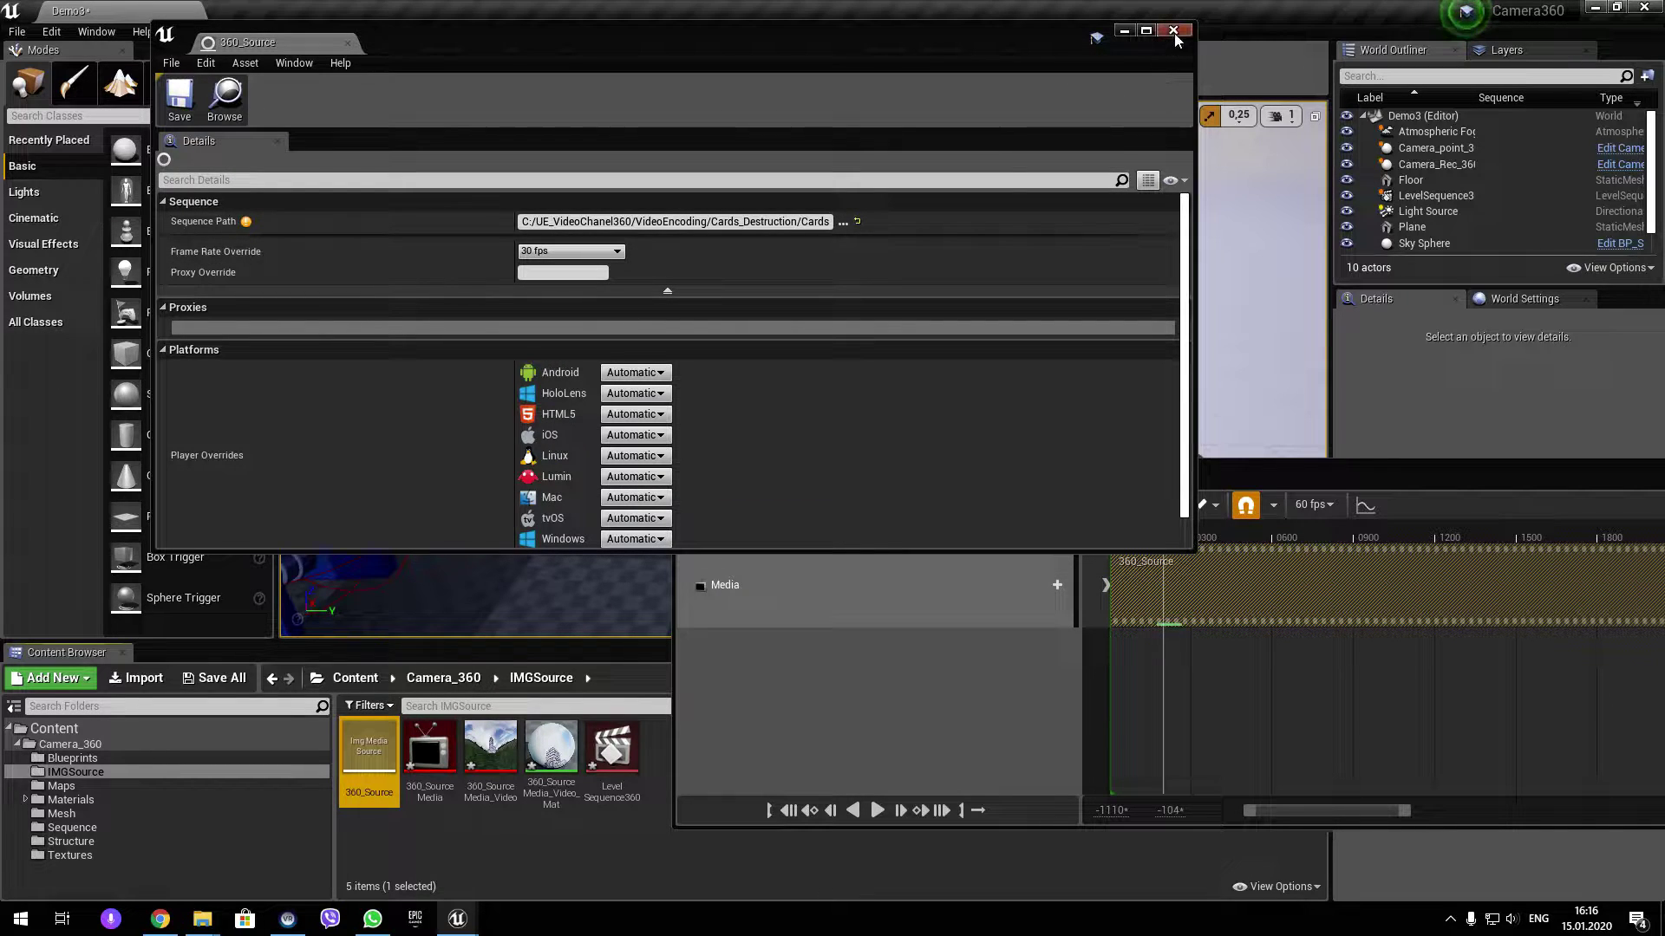
left_click(1174, 33)
left_click(1314, 504)
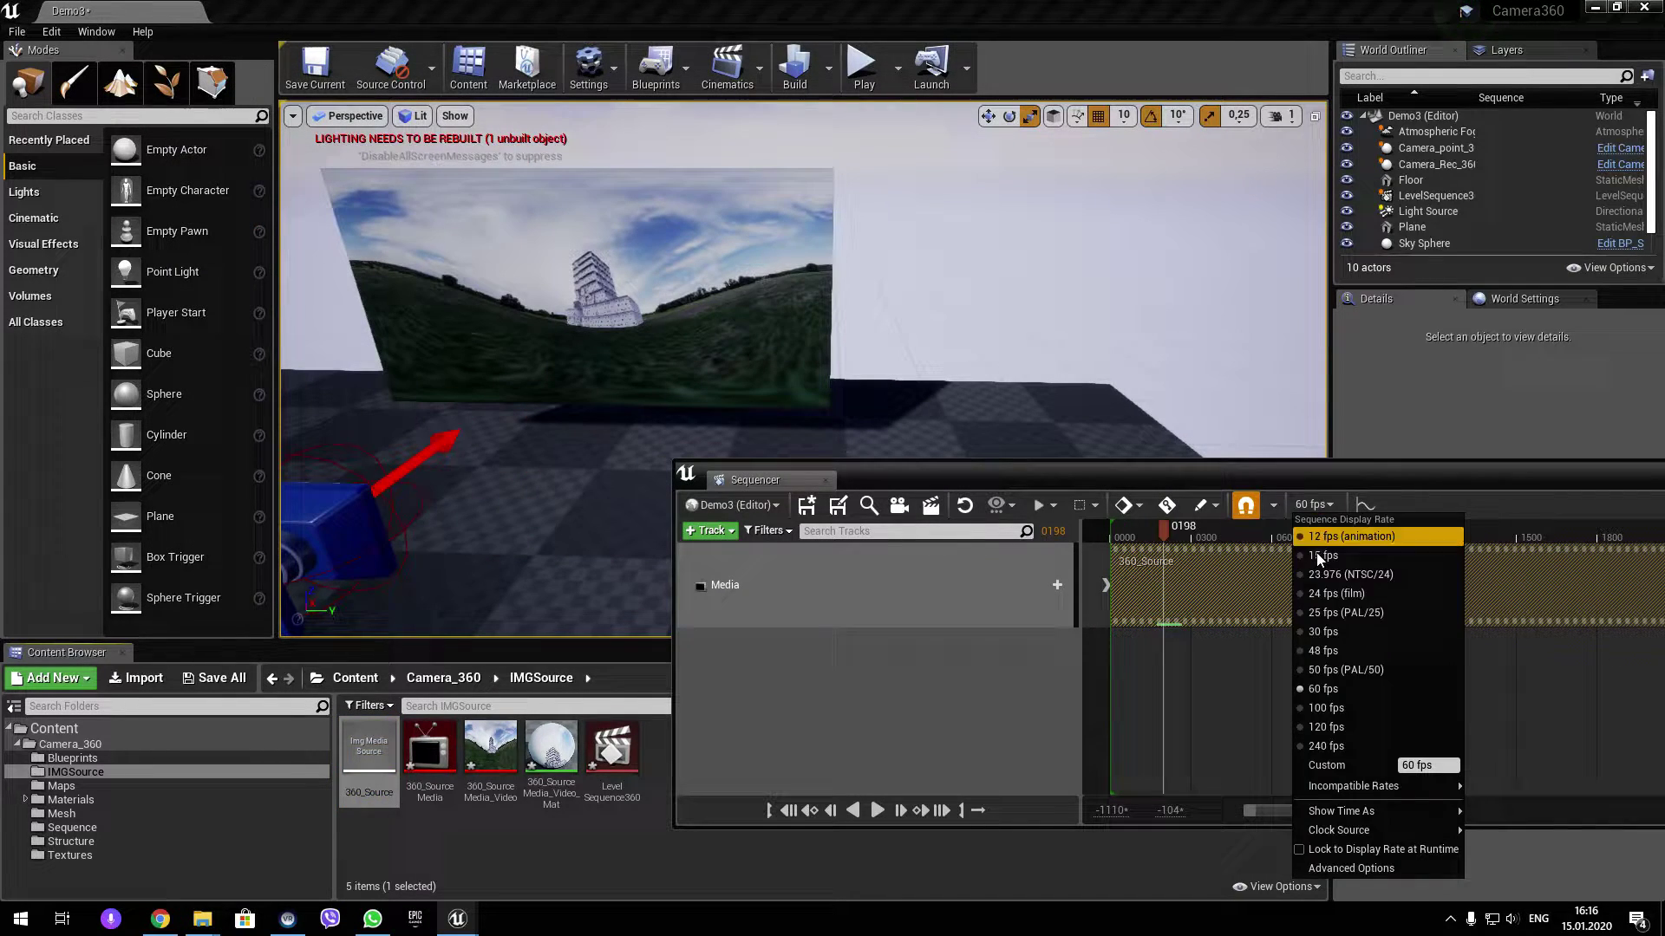
left_click(1323, 632)
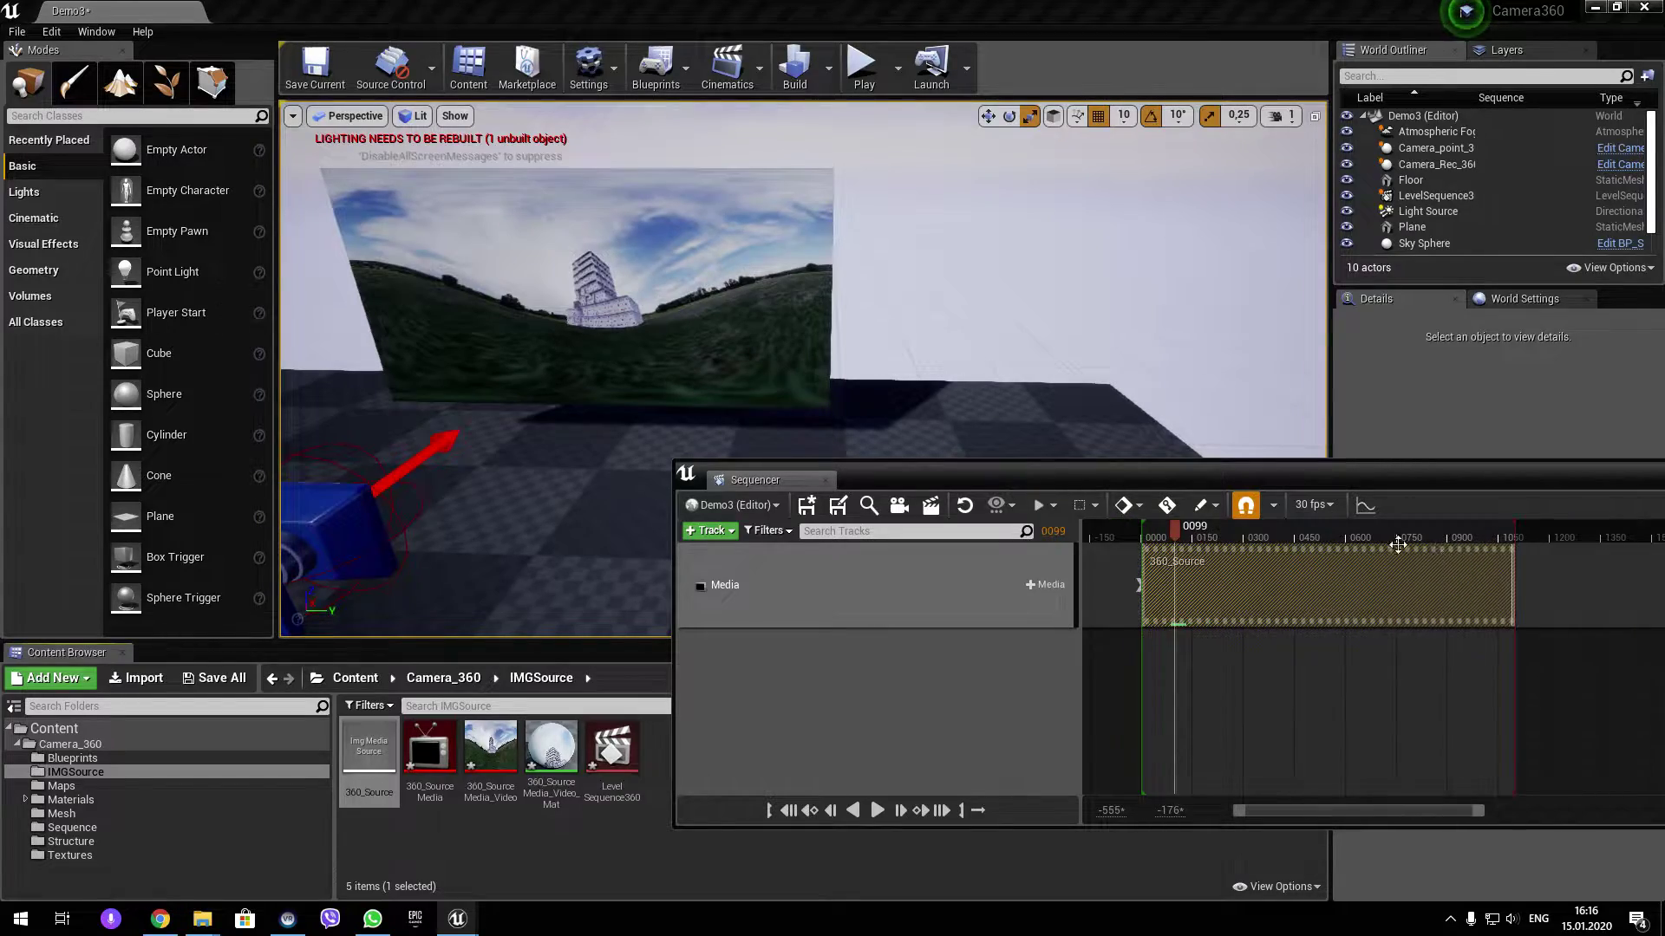
Bring up the Explorer window, re-enter Cards from Cards_Destruction, then minimize it.
mouse_move(198, 921)
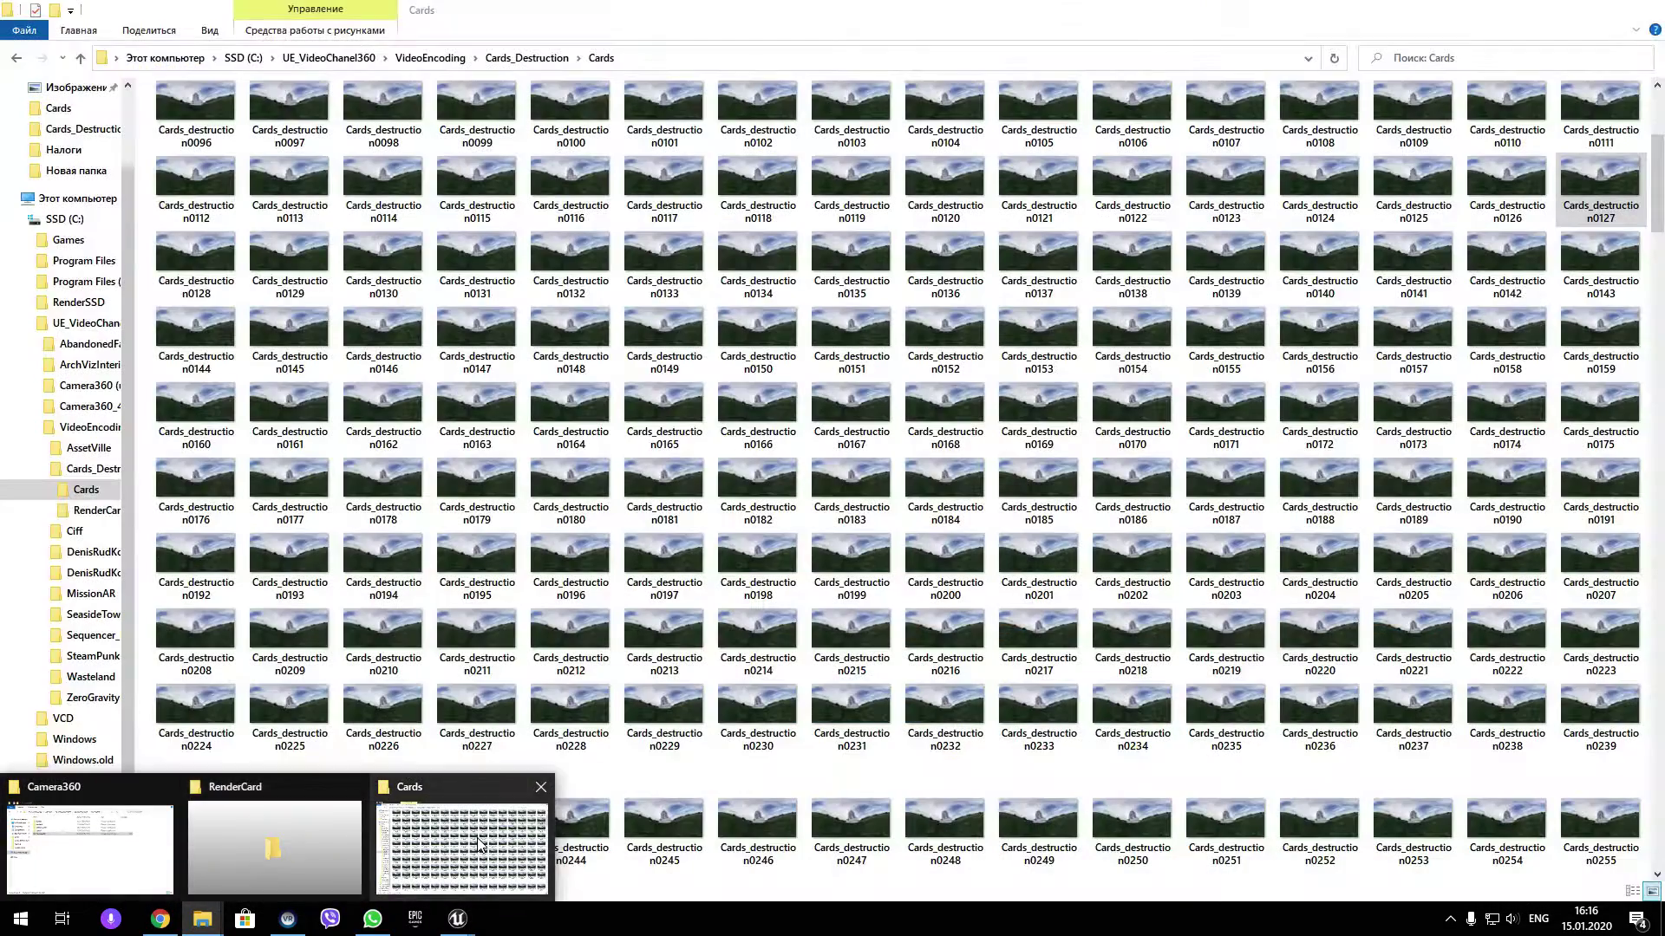
left_click(461, 837)
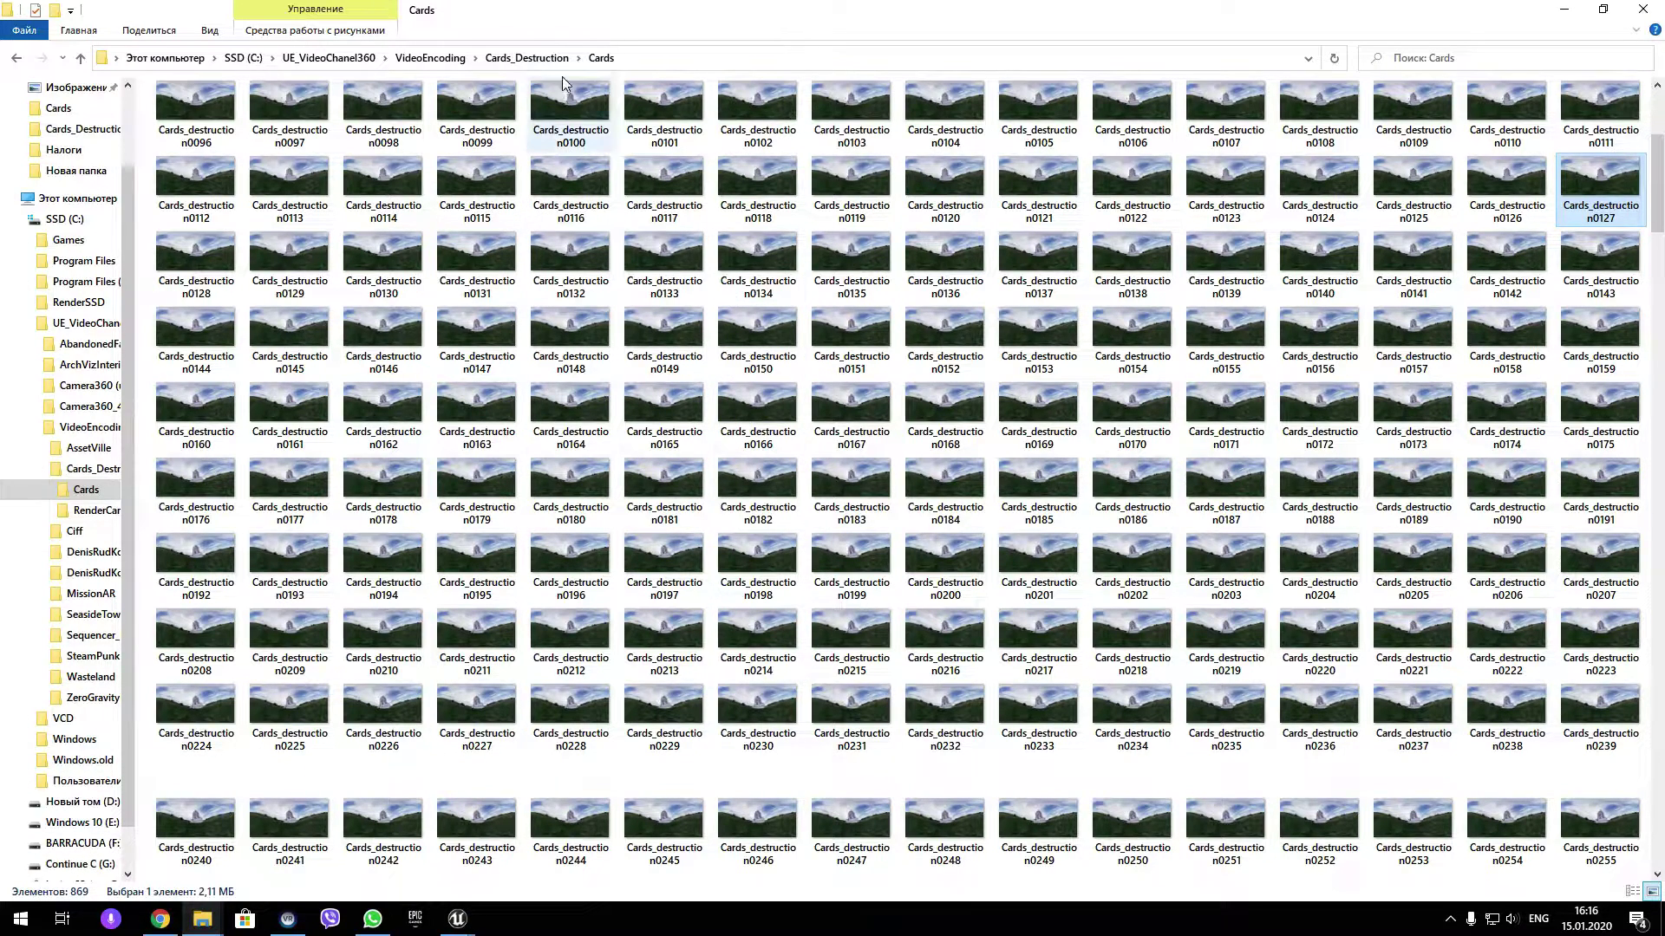
left_click(564, 63)
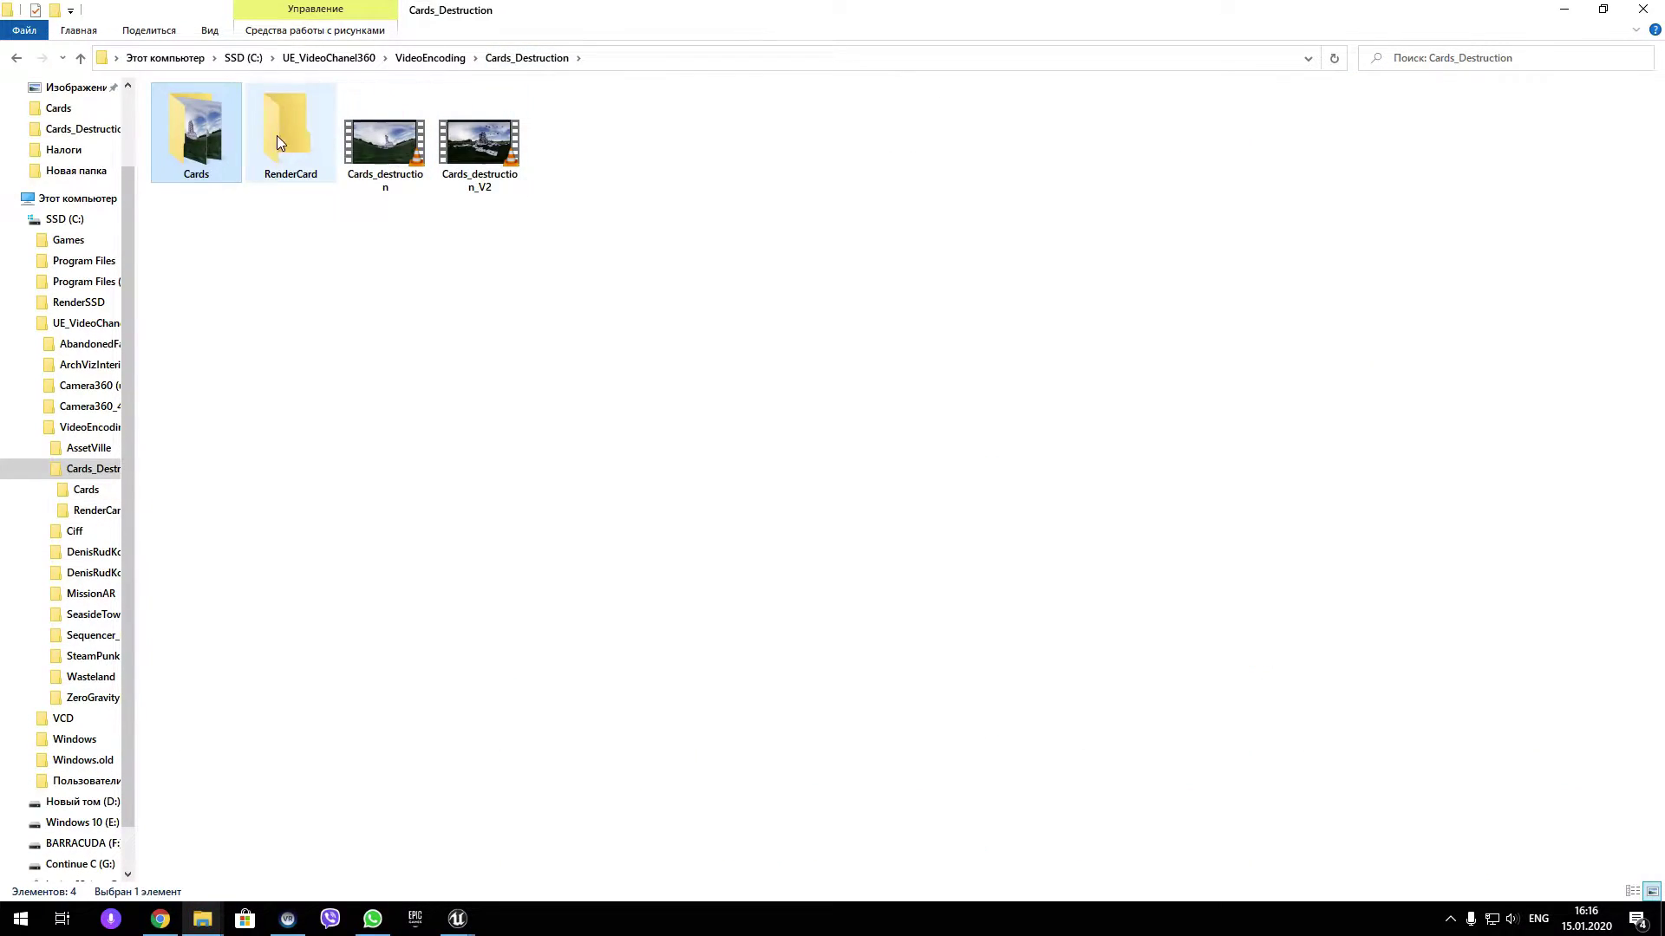
double_click(224, 130)
left_click(1564, 10)
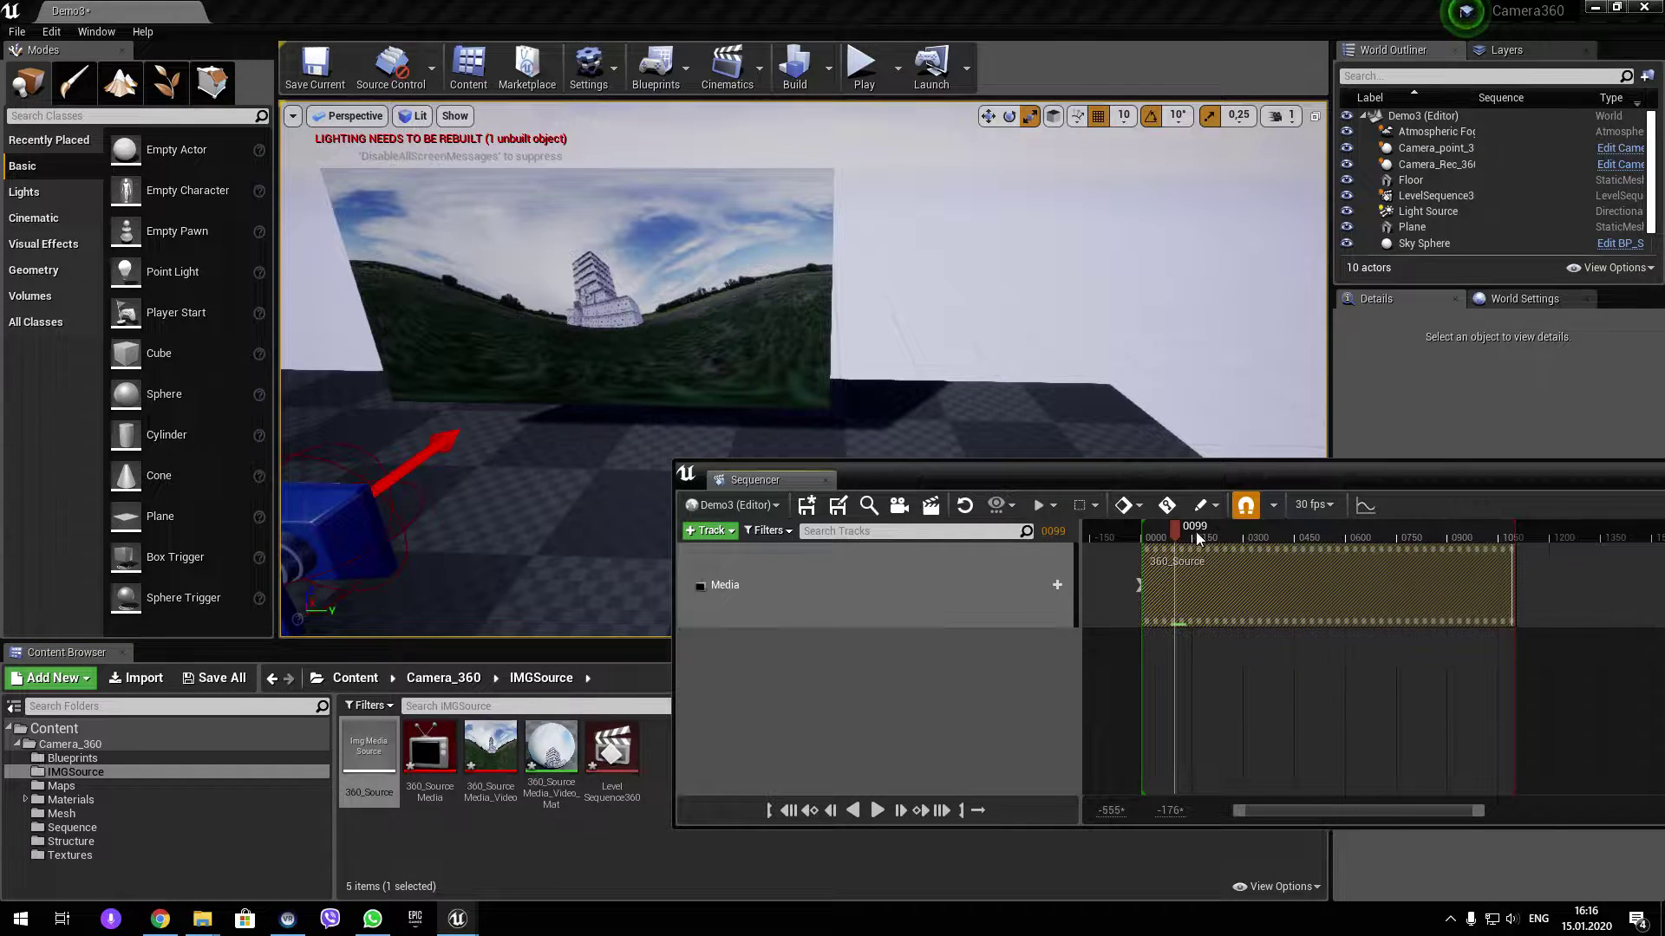
Scrub through the 360_Source footage, park the playhead at frame 0045, and close the Sequencer.
left_click_drag(1288, 535, 1504, 534)
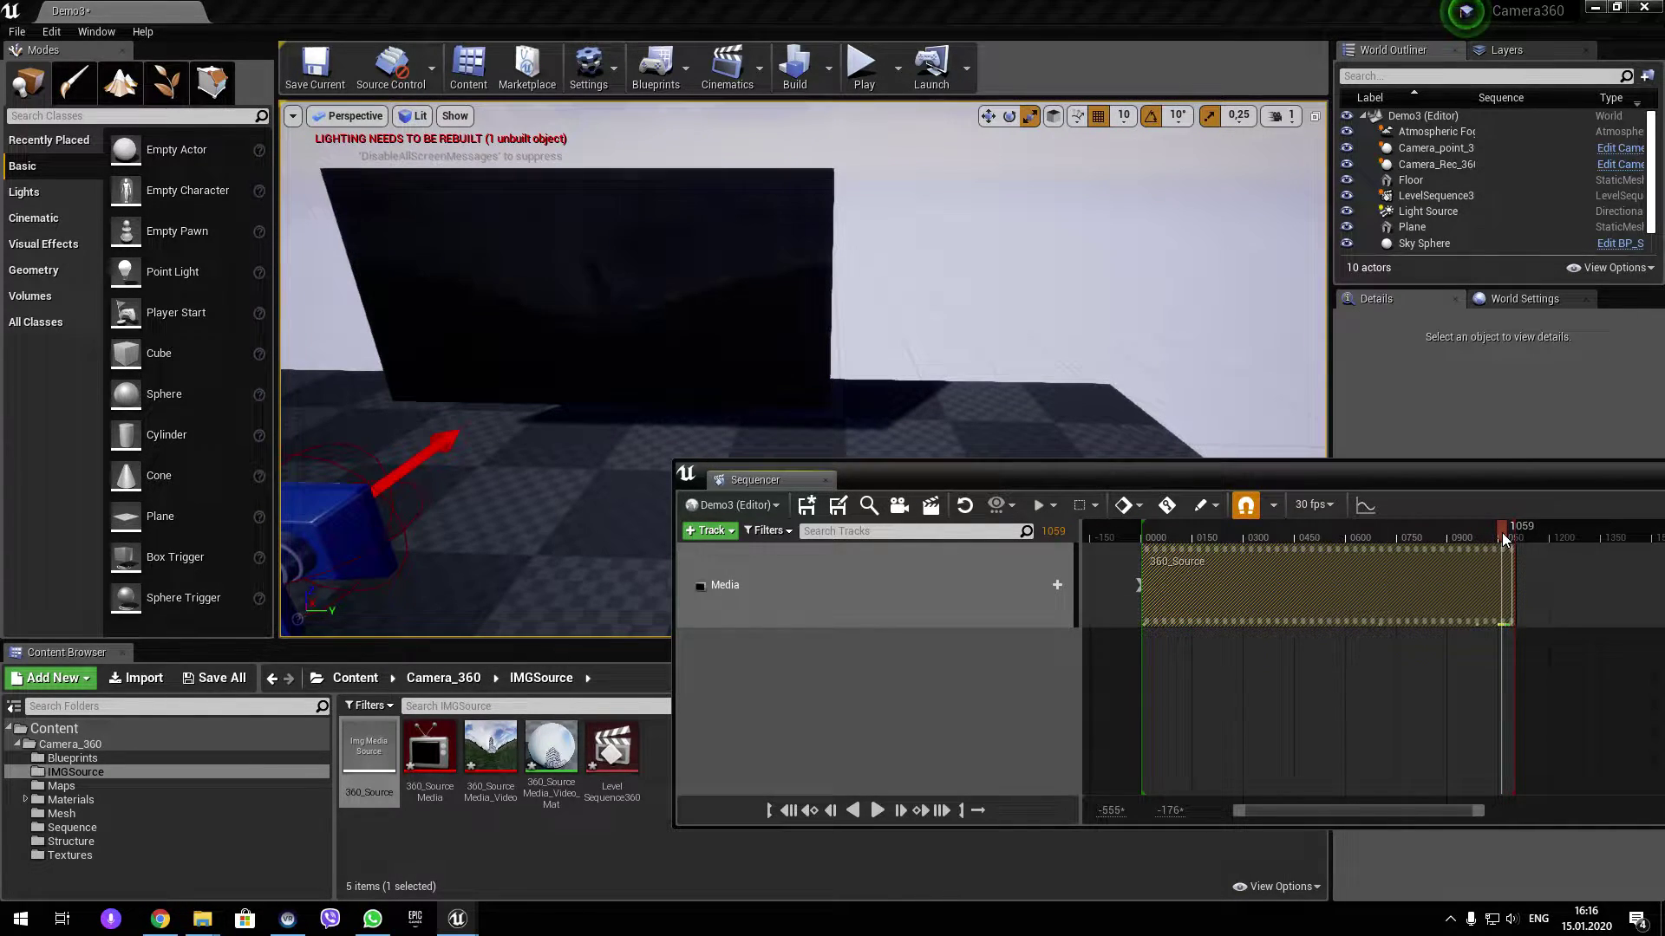
left_click_drag(1503, 538, 1496, 533)
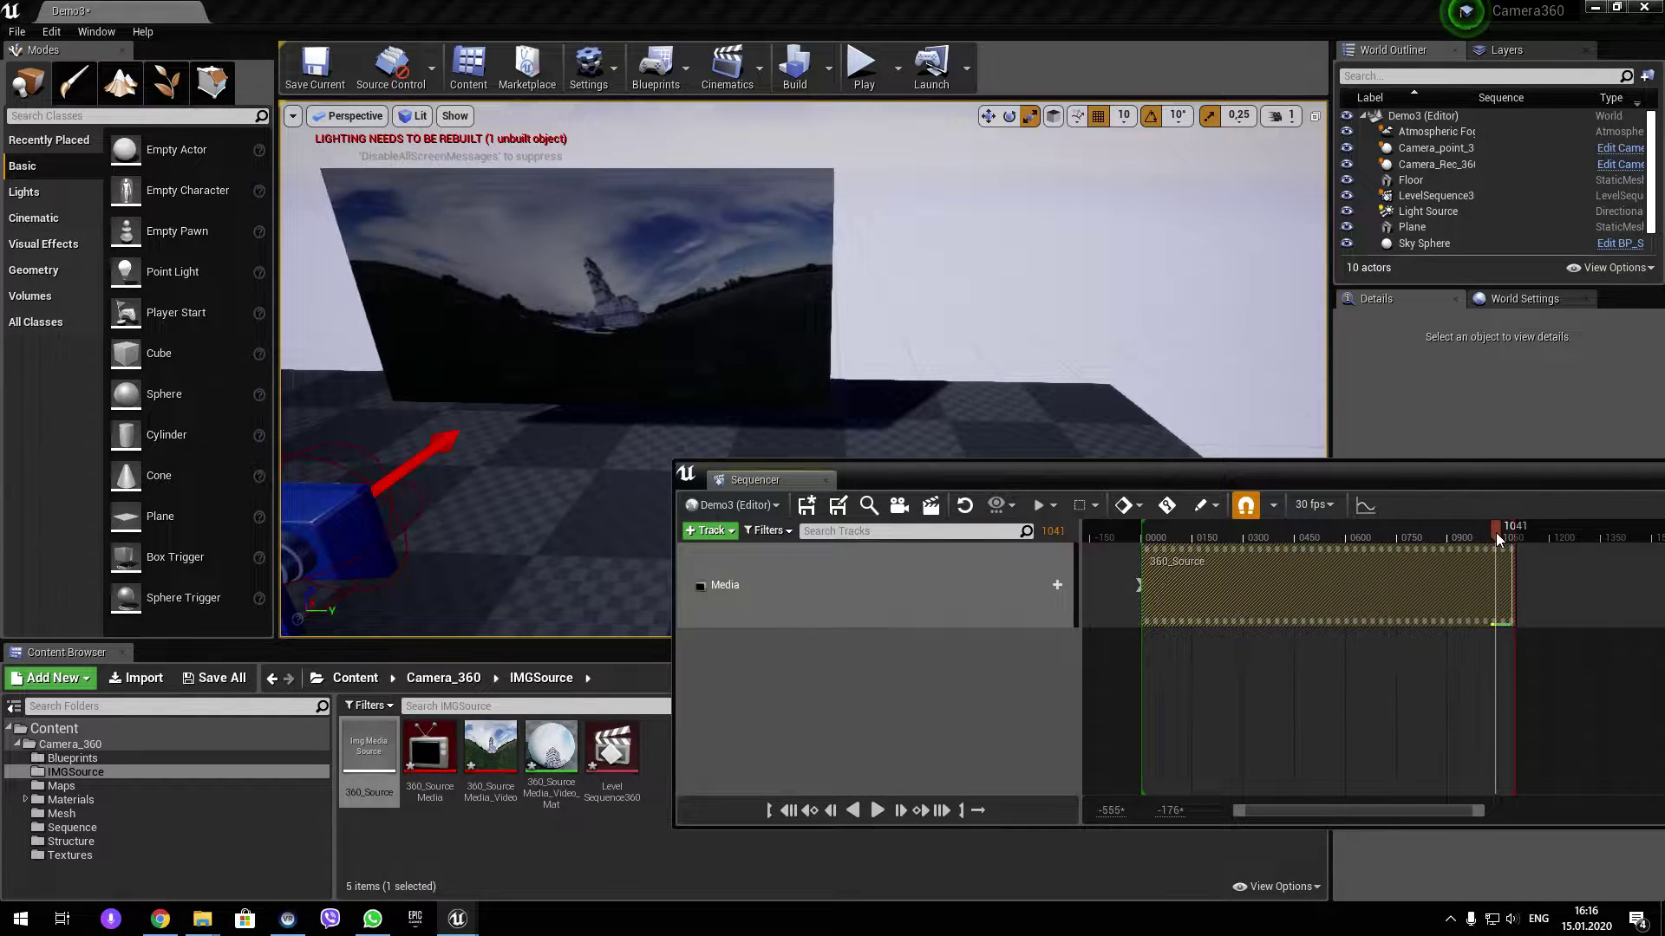
left_click(1163, 536)
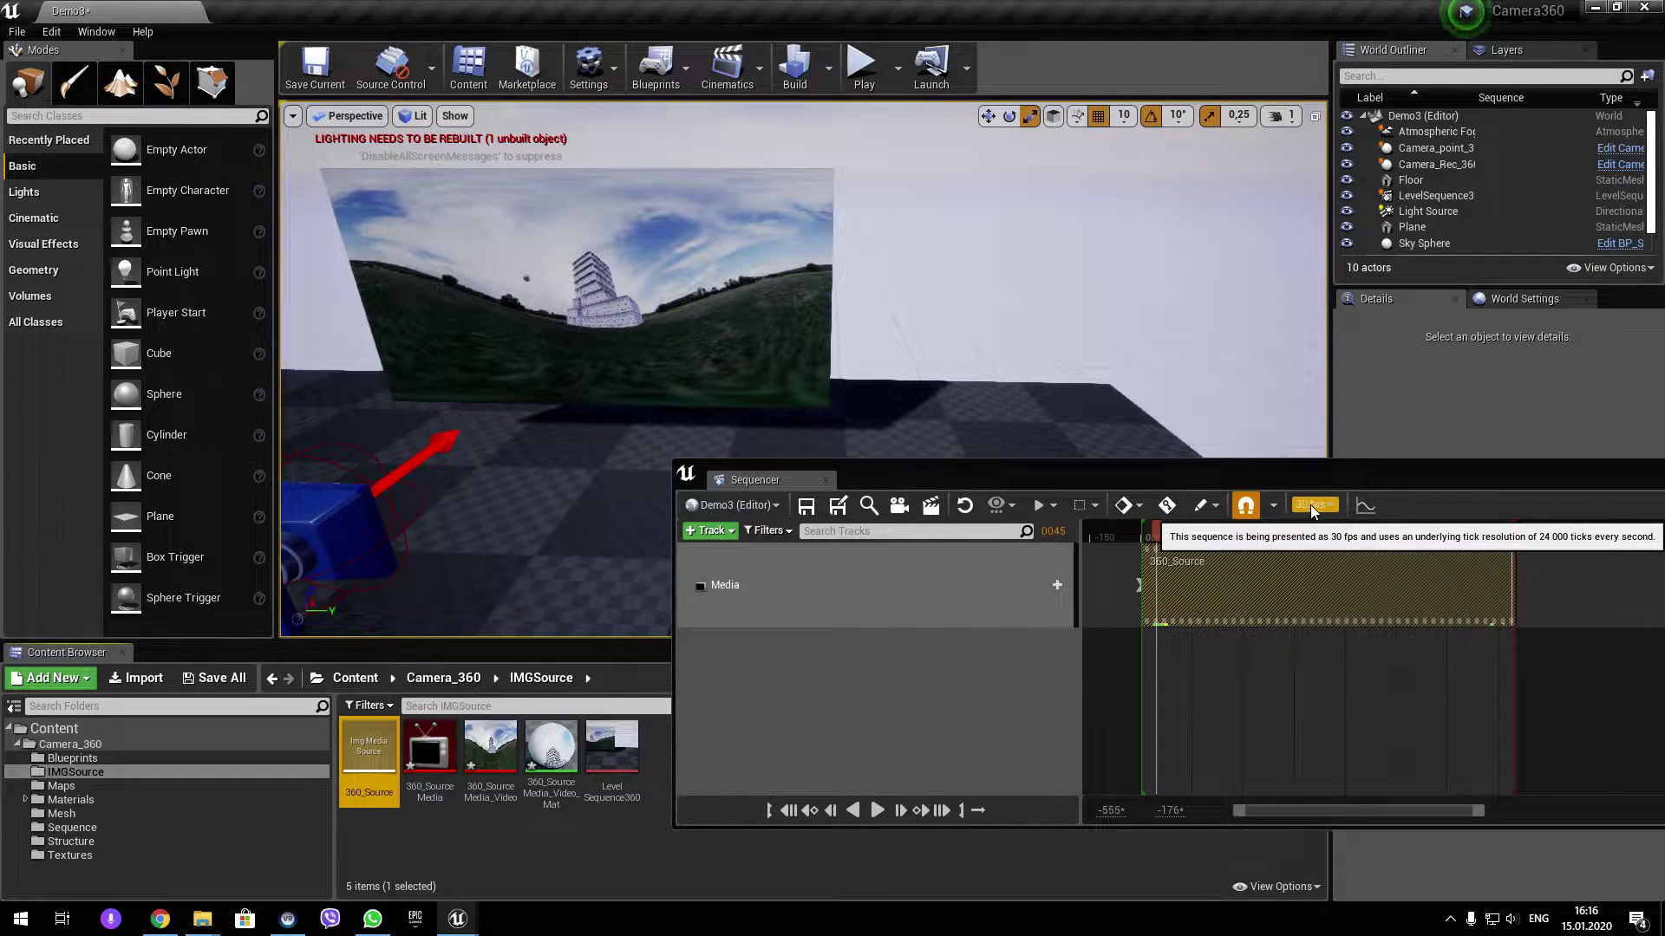
left_click_drag(1339, 472, 908, 441)
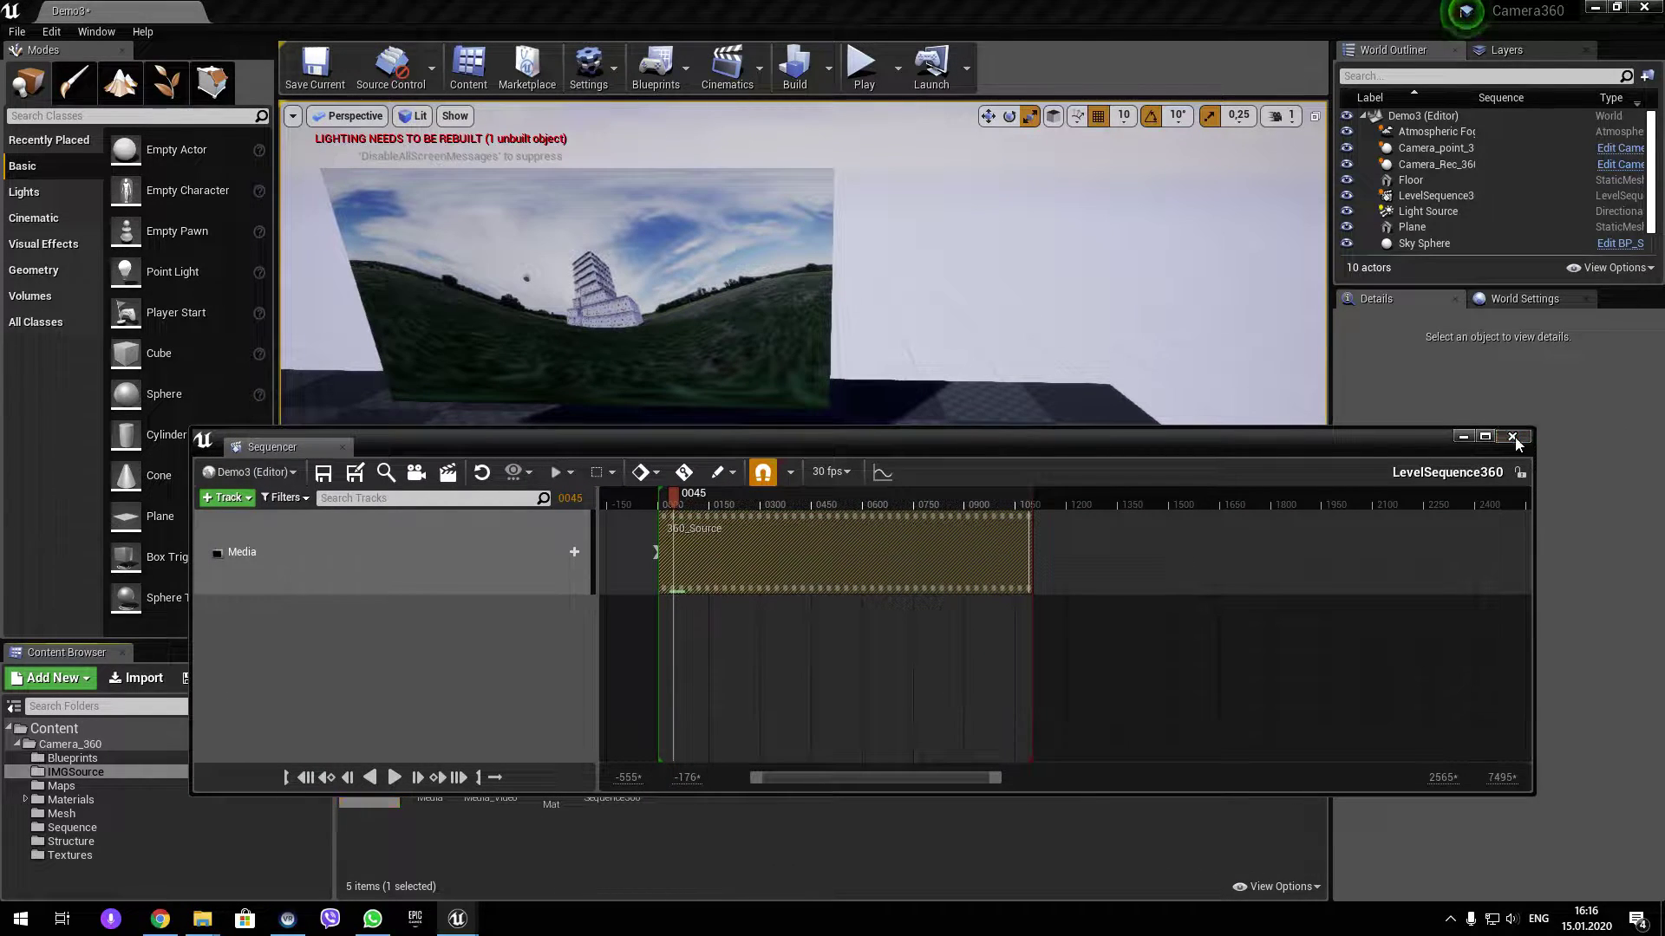
left_click(1512, 438)
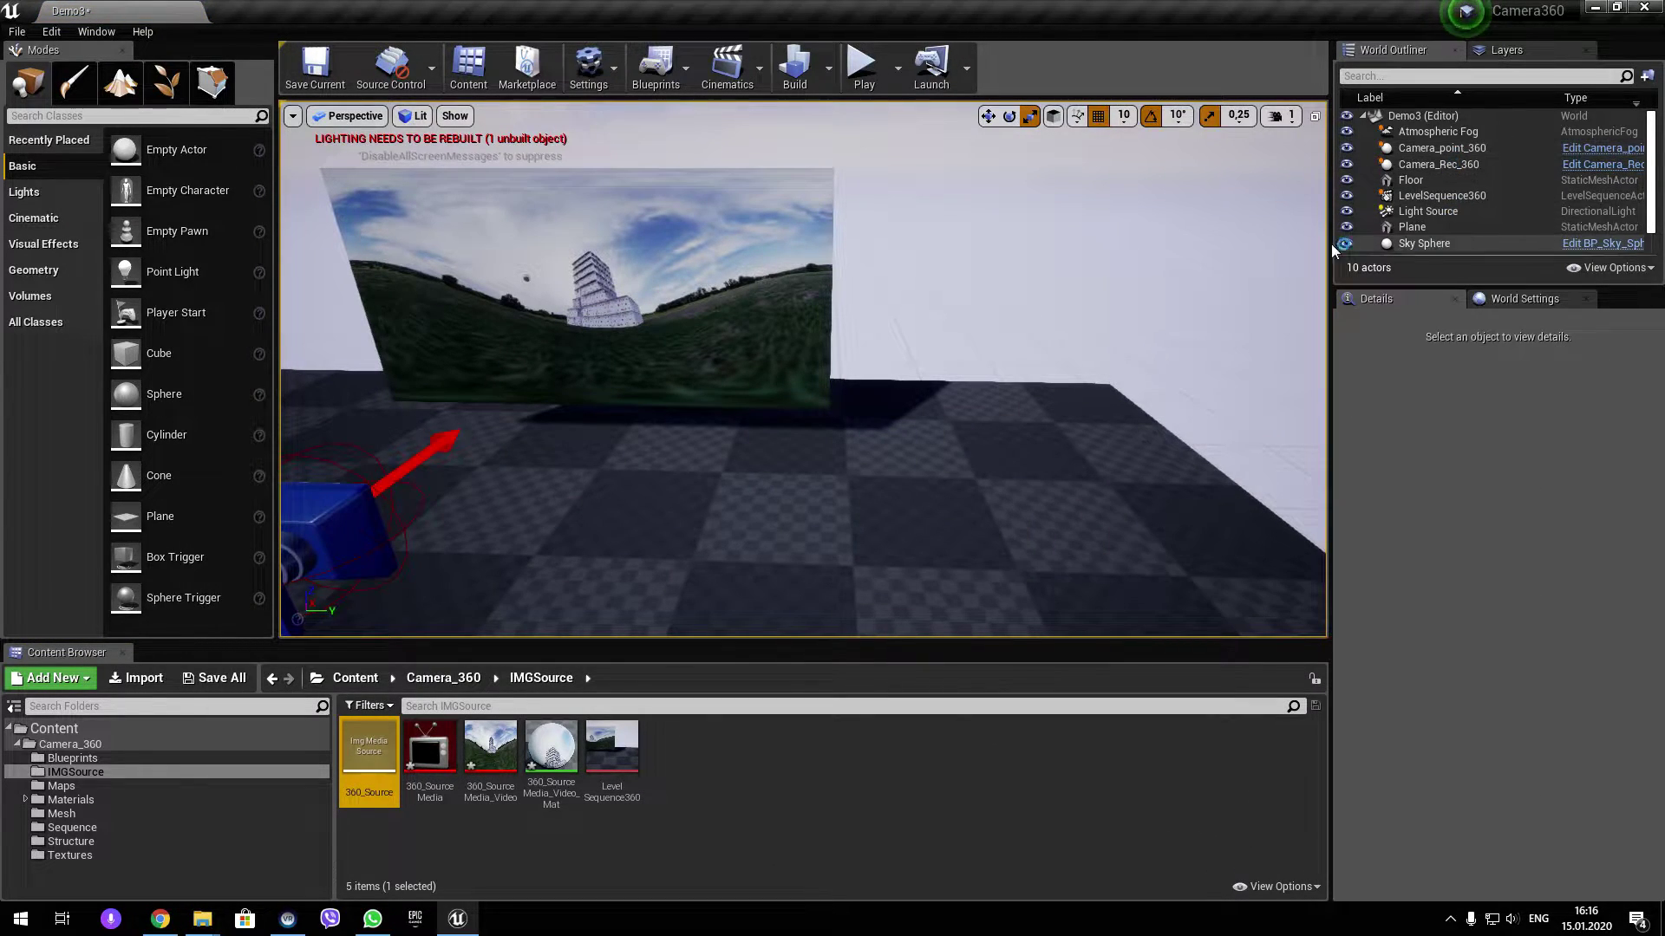
Open the Camera_Rec_360 actor's blueprint on its Event Graph.
left_click(1470, 164)
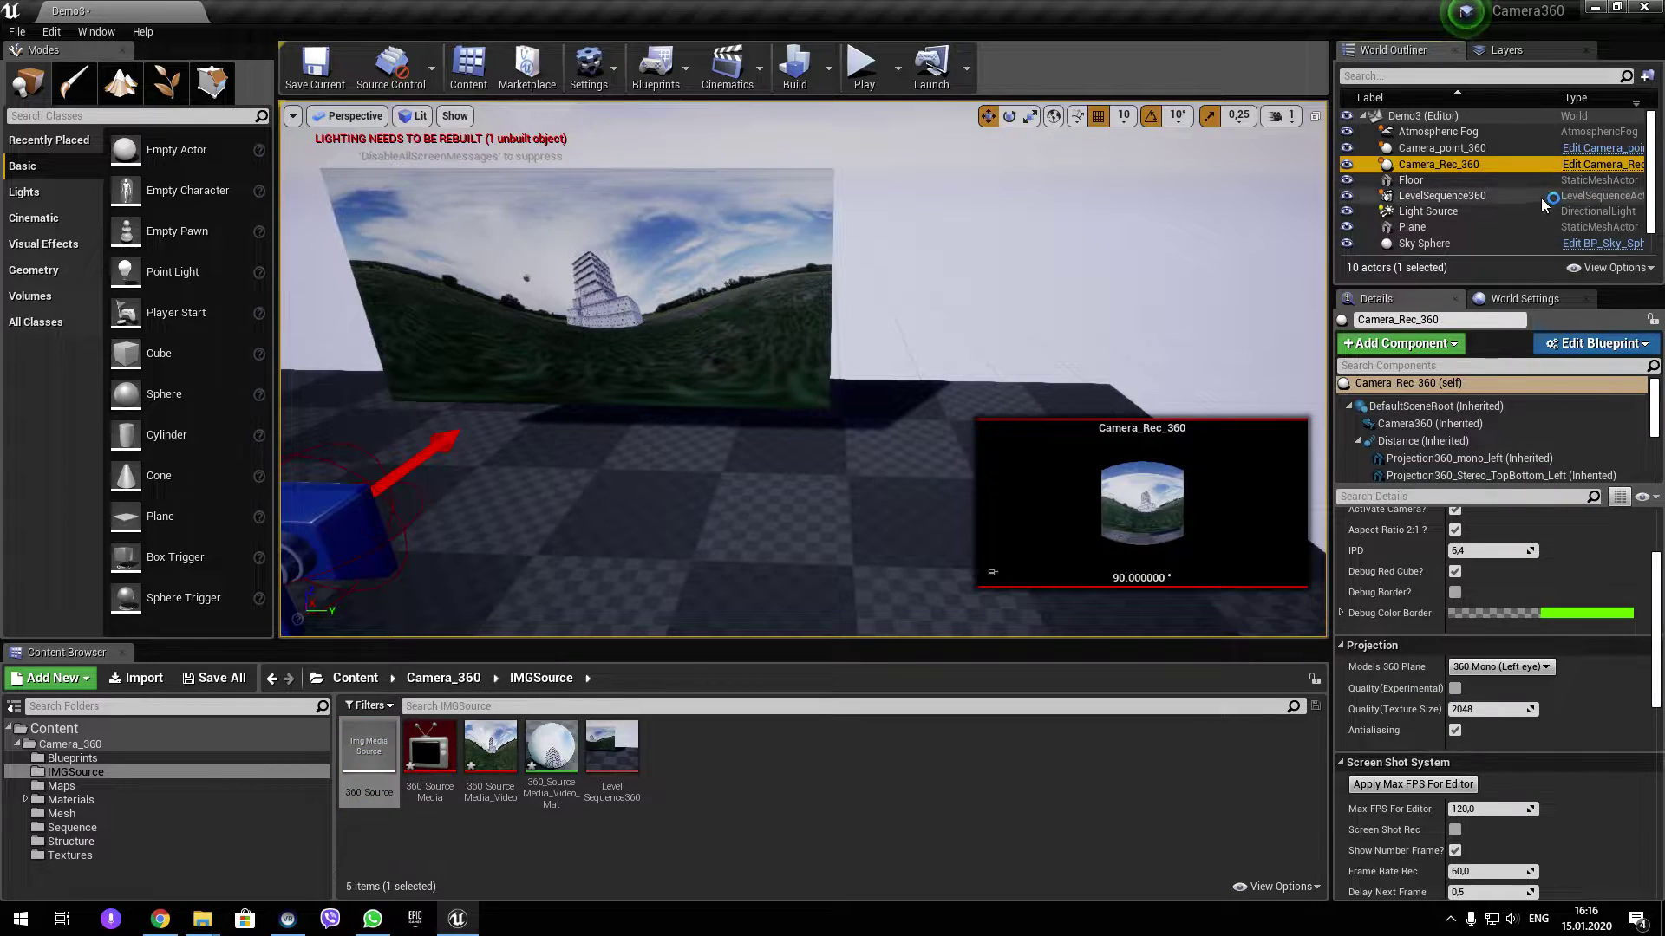
left_click(1586, 170)
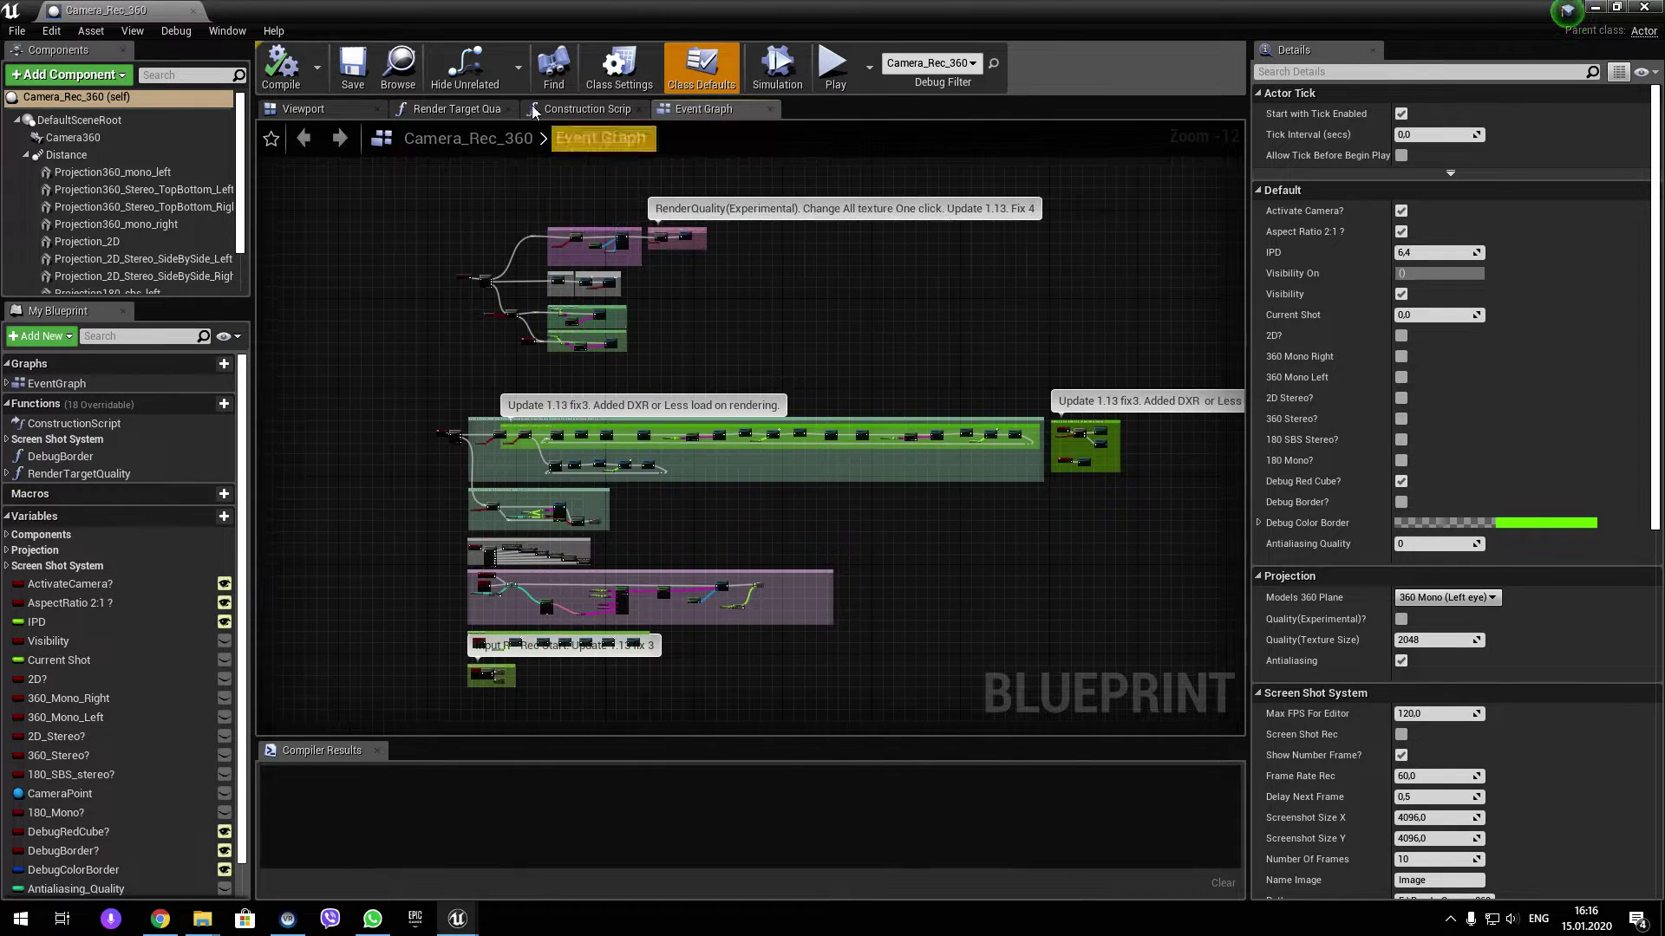
left_click(56, 383)
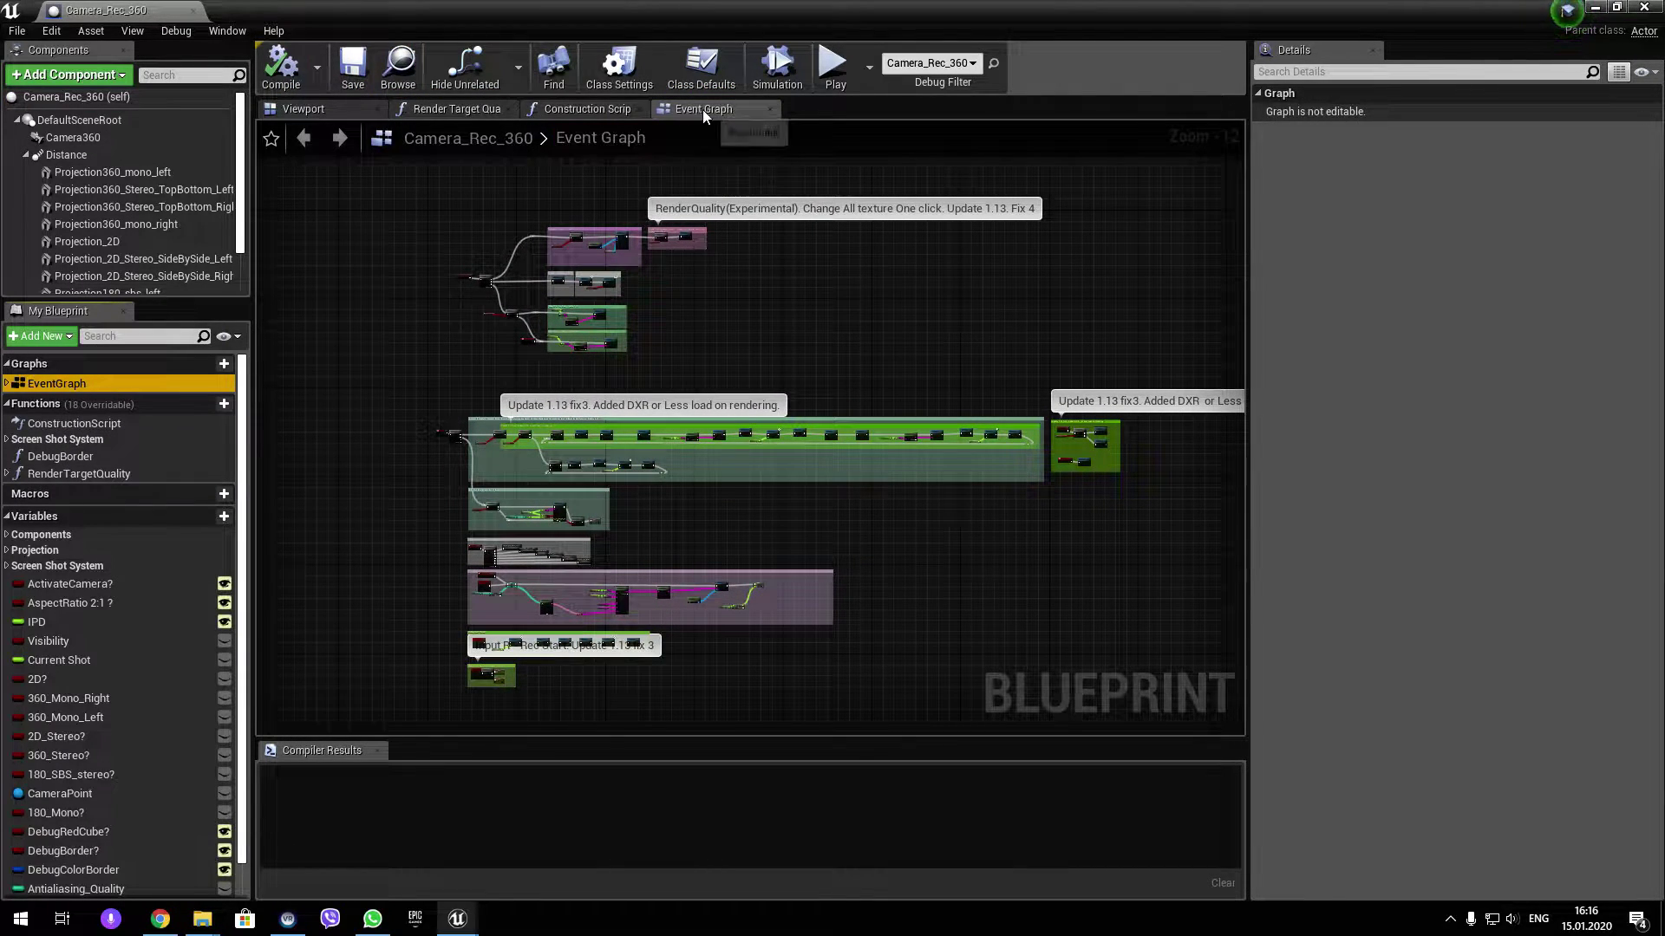
scroll(528, 591, "up", 3)
scroll(507, 621, "up", 5)
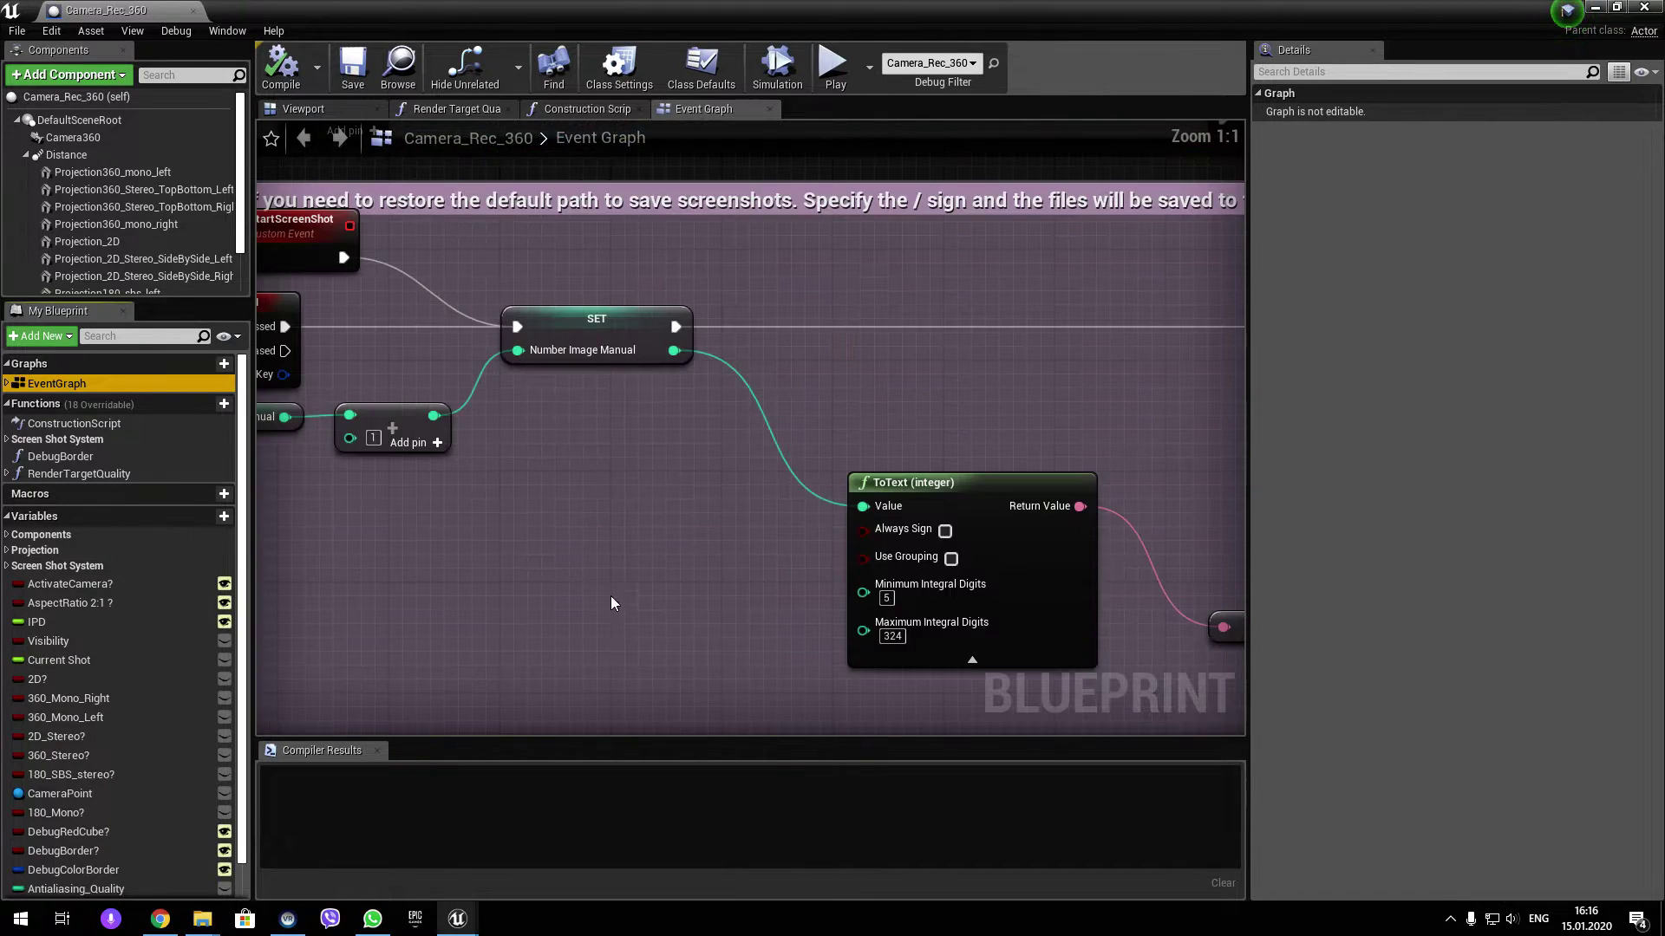
scroll(610, 595, "down", 4)
scroll(744, 485, "up", 1)
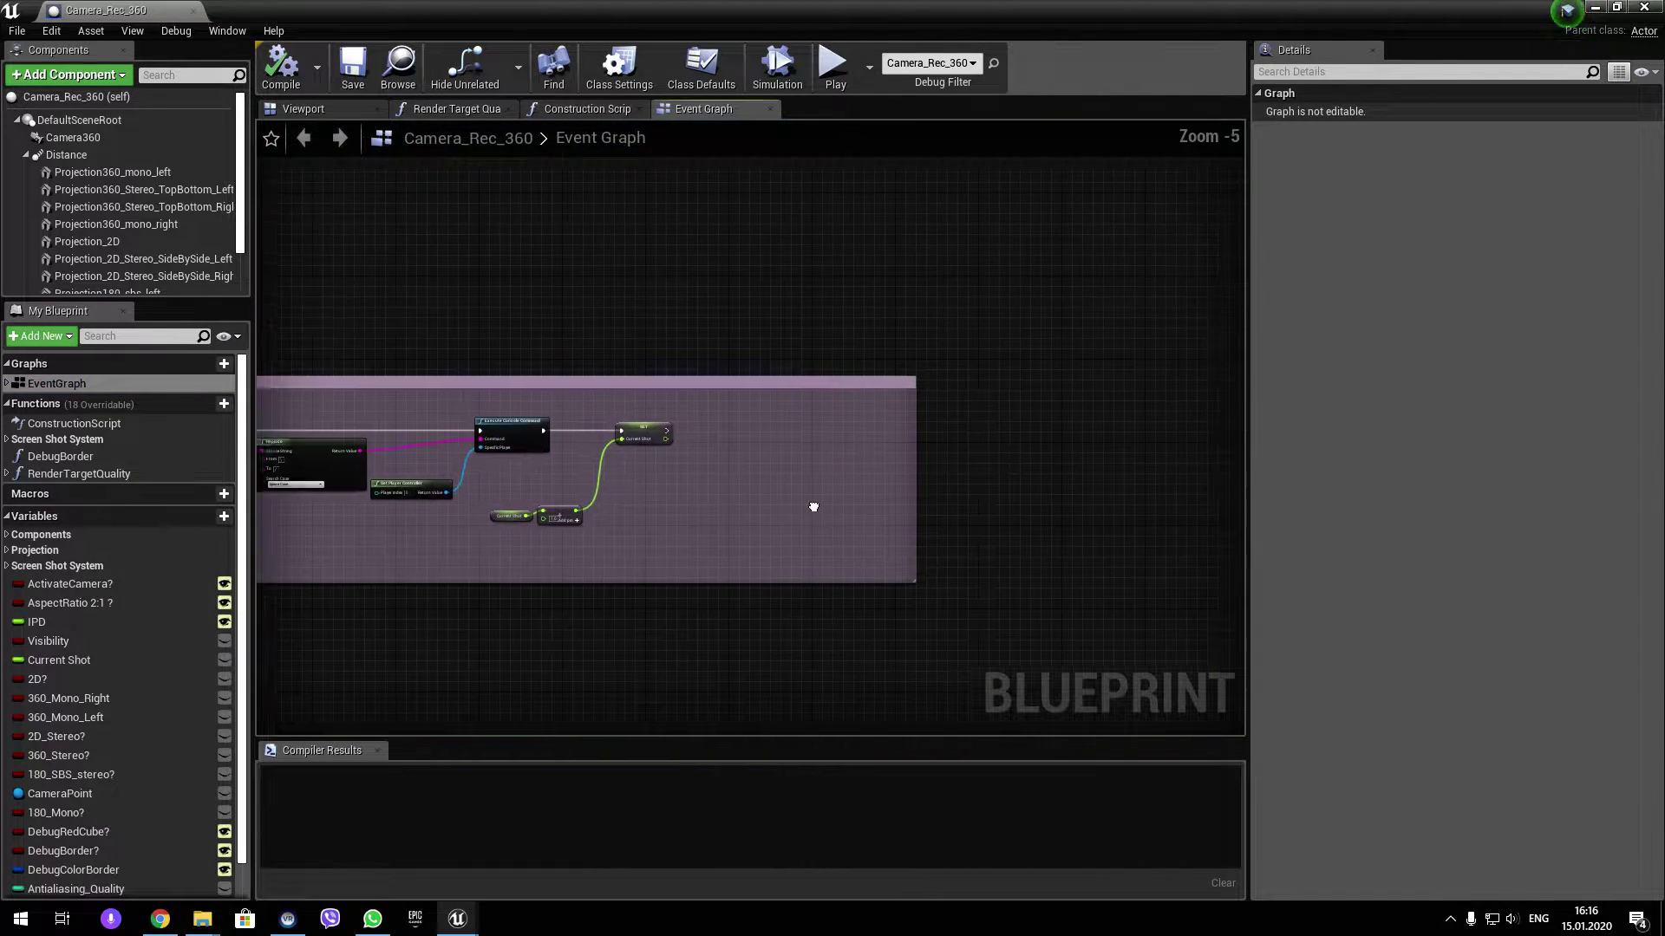
scroll(618, 465, "up", 1)
scroll(619, 471, "up", 2)
scroll(726, 418, "up", 1)
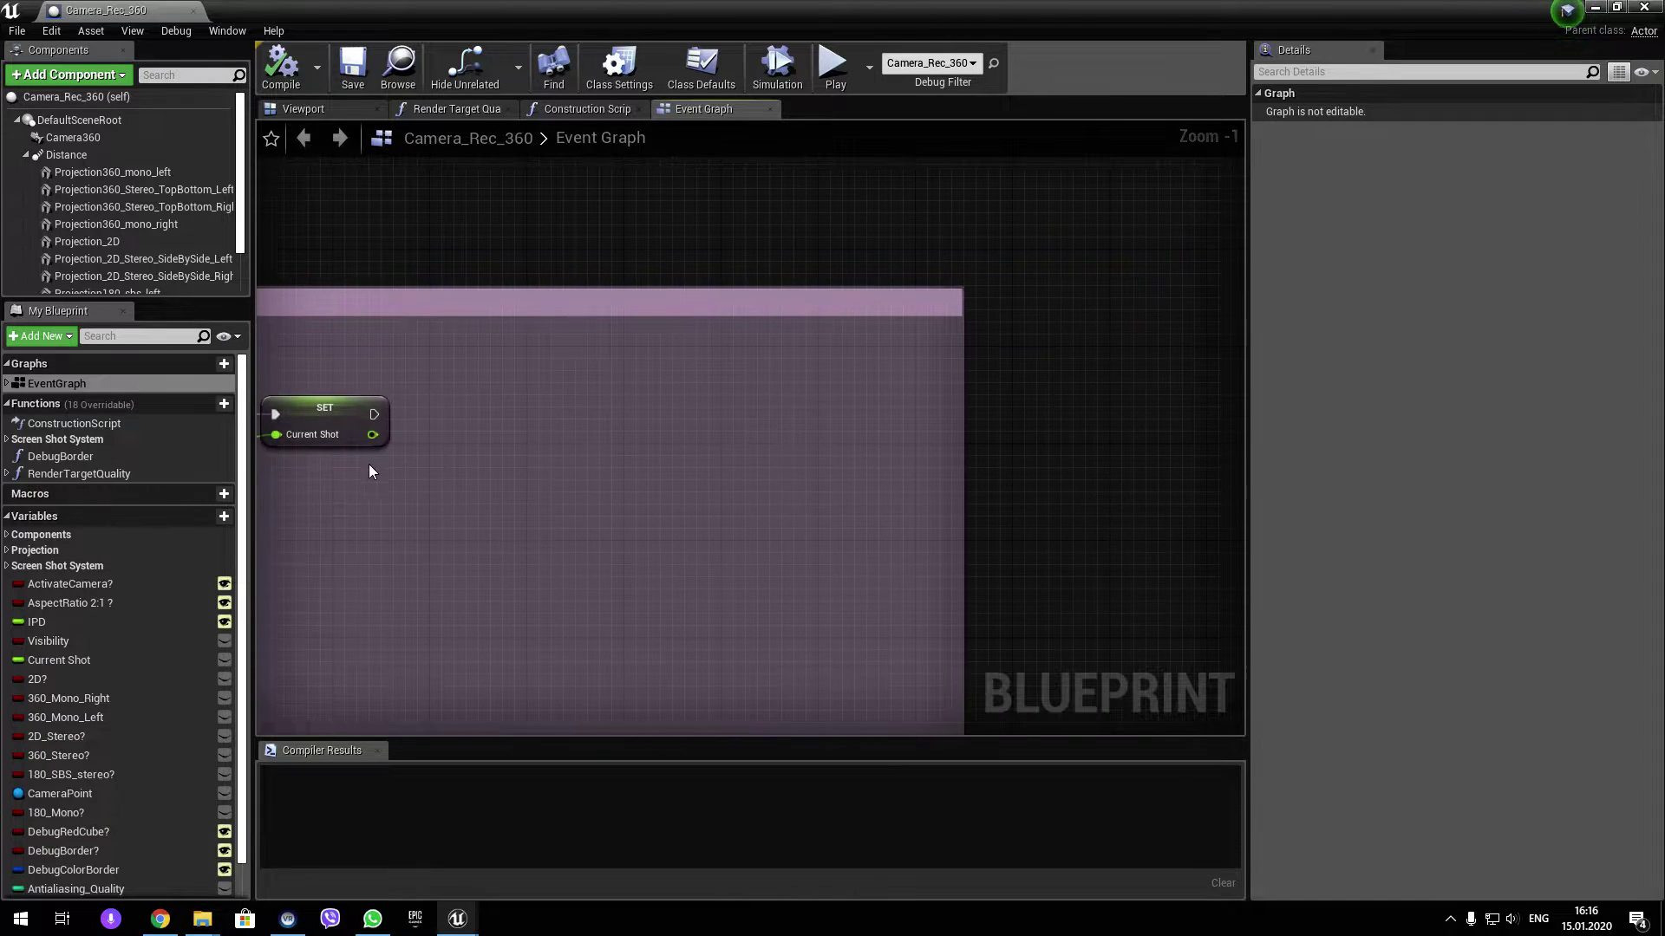
scroll(154, 718, "down", 1)
Create a PlaySource event dispatcher and place its Call node after SET Current Shot.
left_click(223, 870)
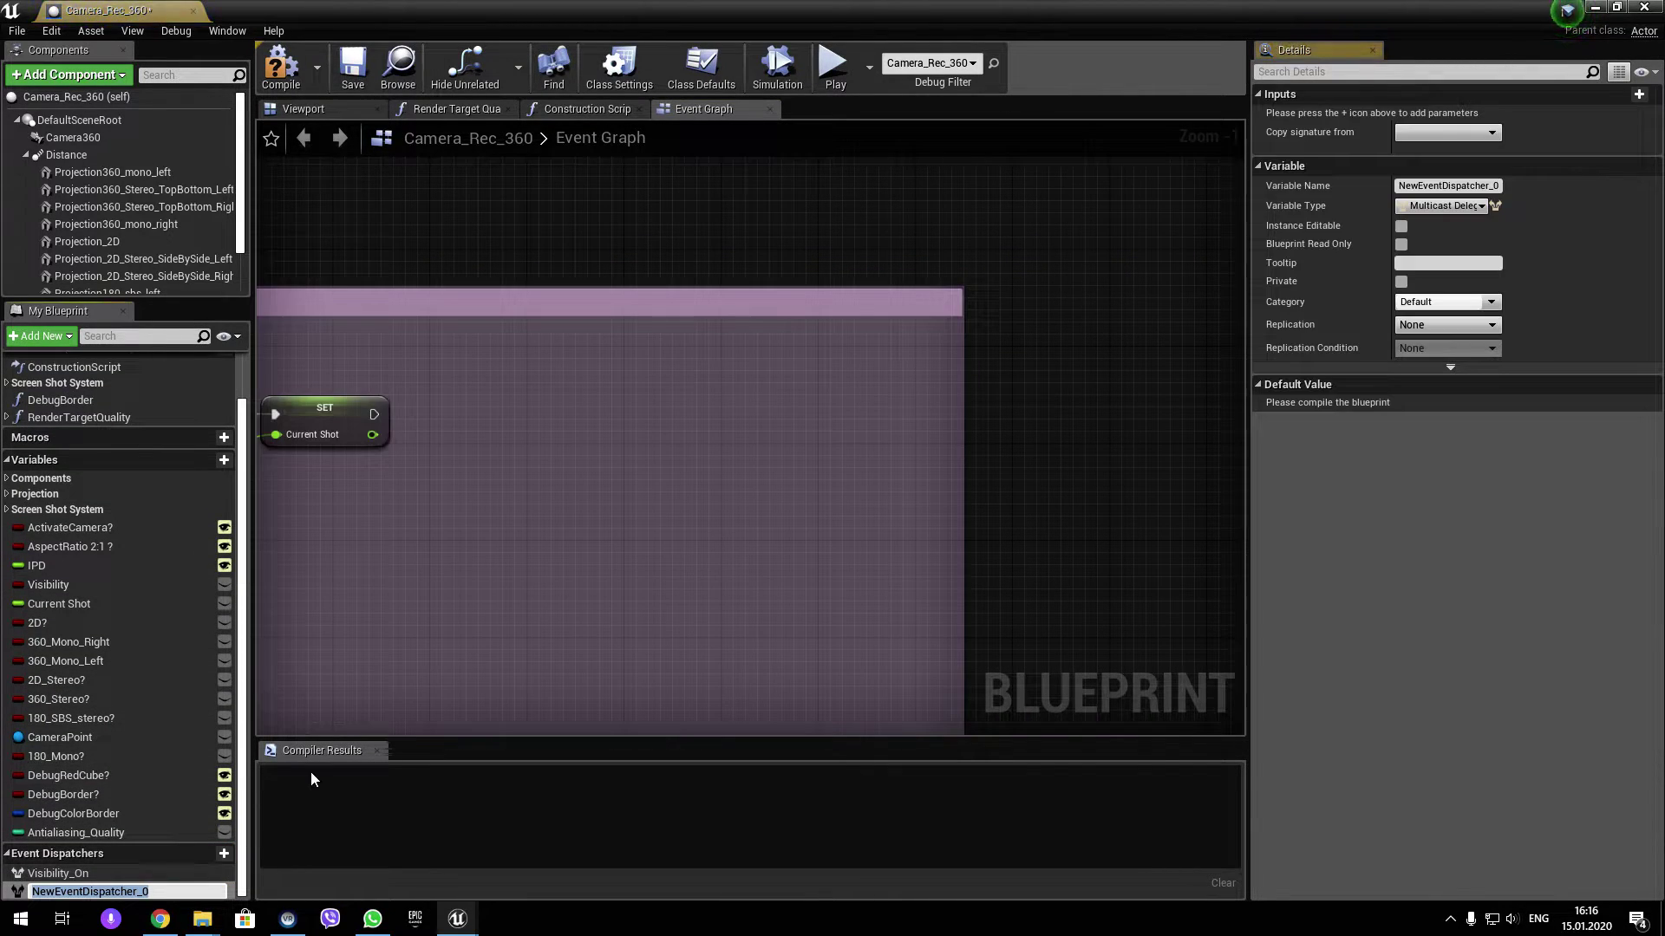
type("PlaySou")
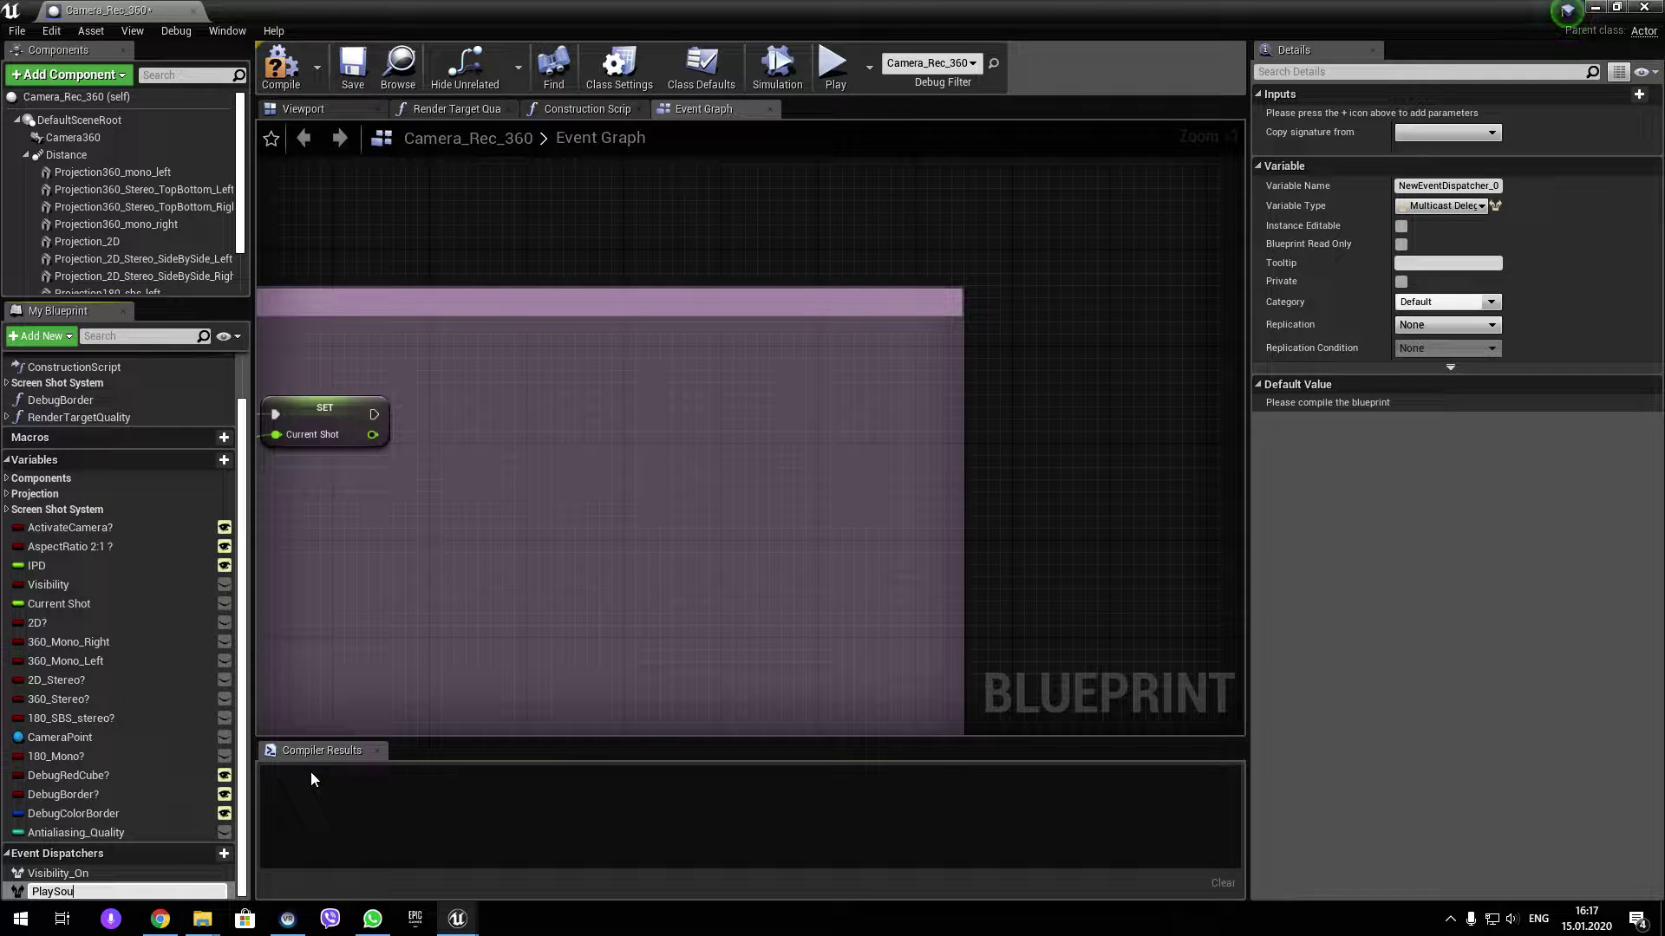
type("rce")
key("Return")
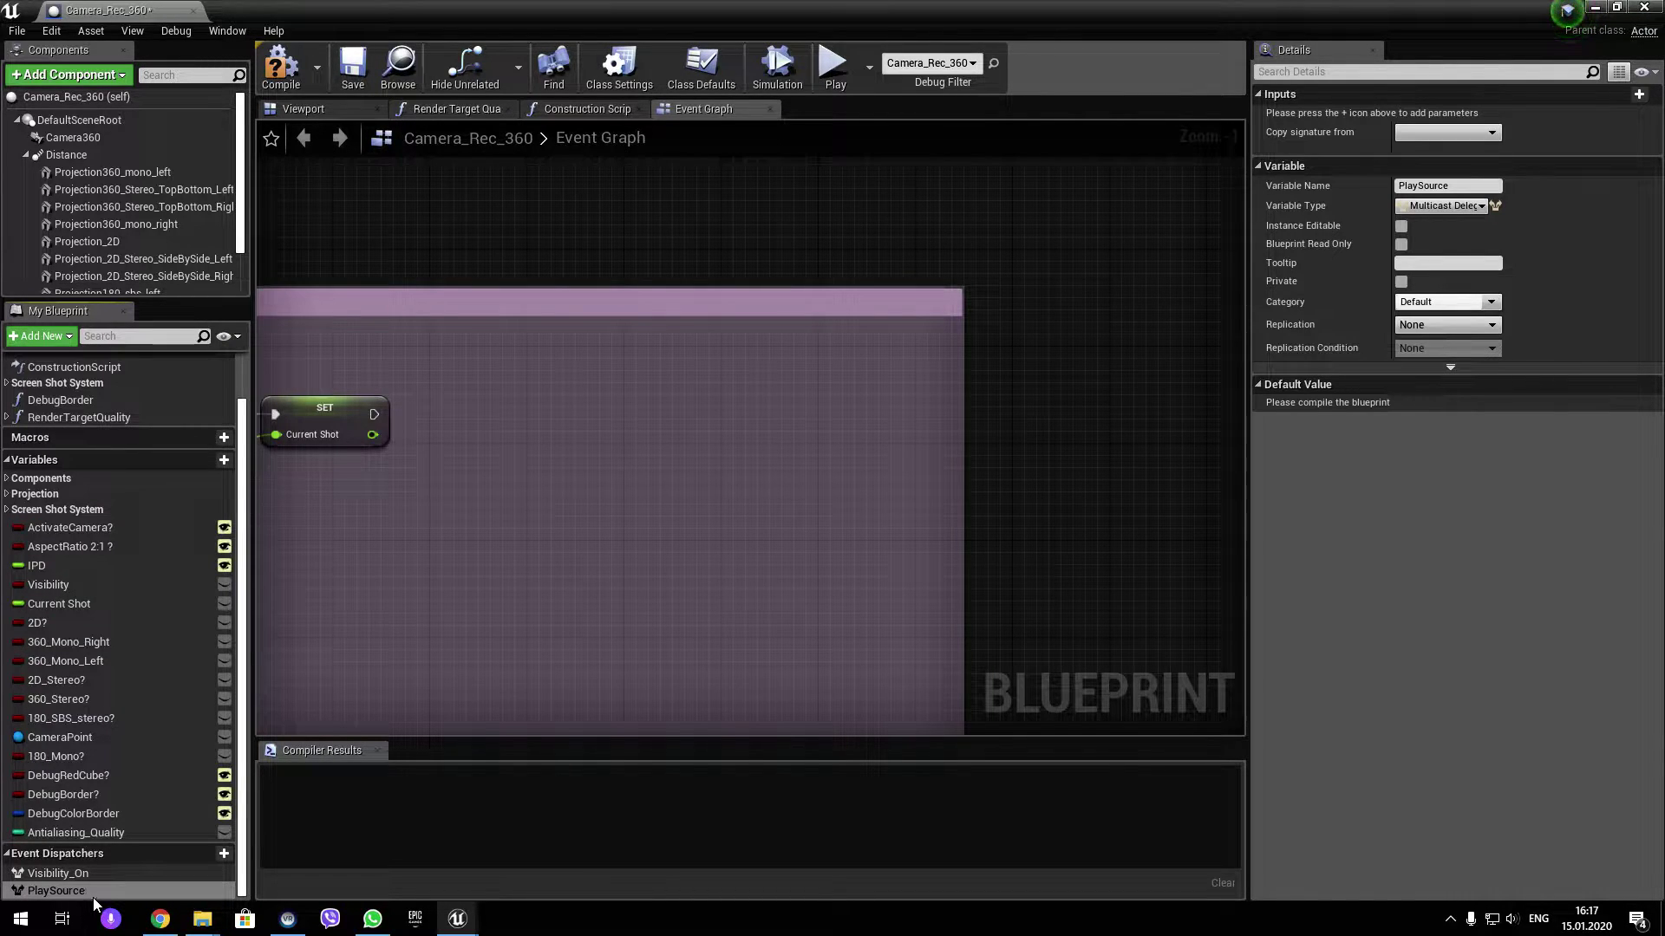
mouse_move(92, 893)
left_mouse_down()
mouse_move(442, 411)
mouse_move(459, 440)
left_mouse_up()
left_click(476, 434)
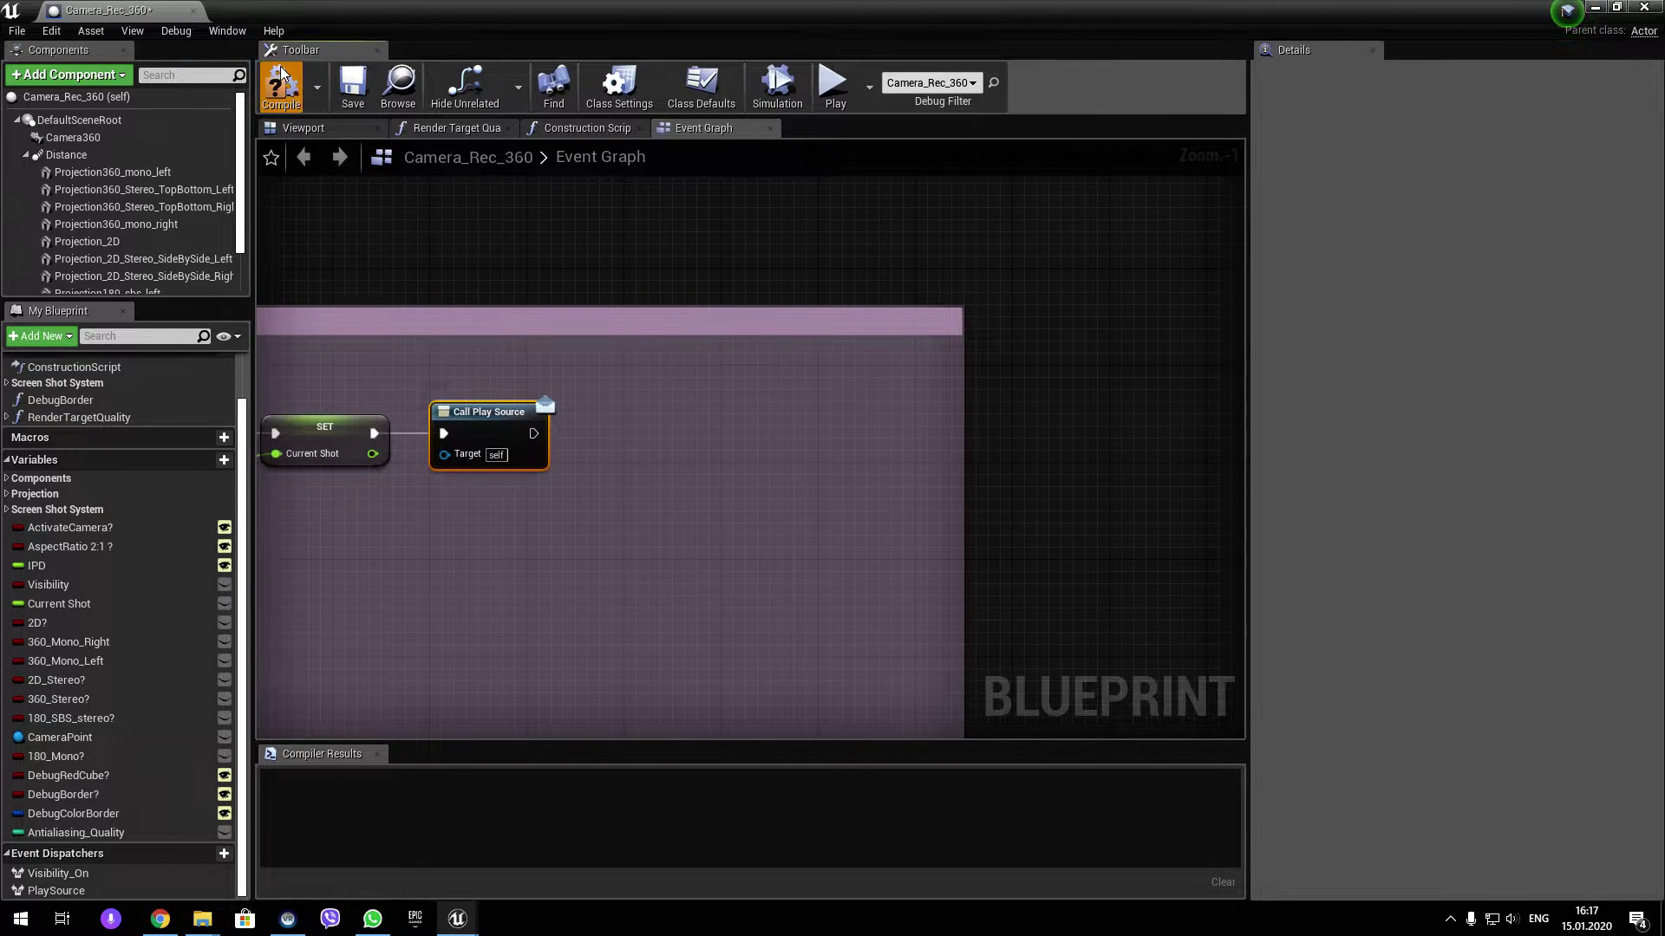
Compile and save the Camera_Rec_360 blueprint, then close its editor.
left_click(291, 91)
left_click(349, 95)
left_click(48, 36)
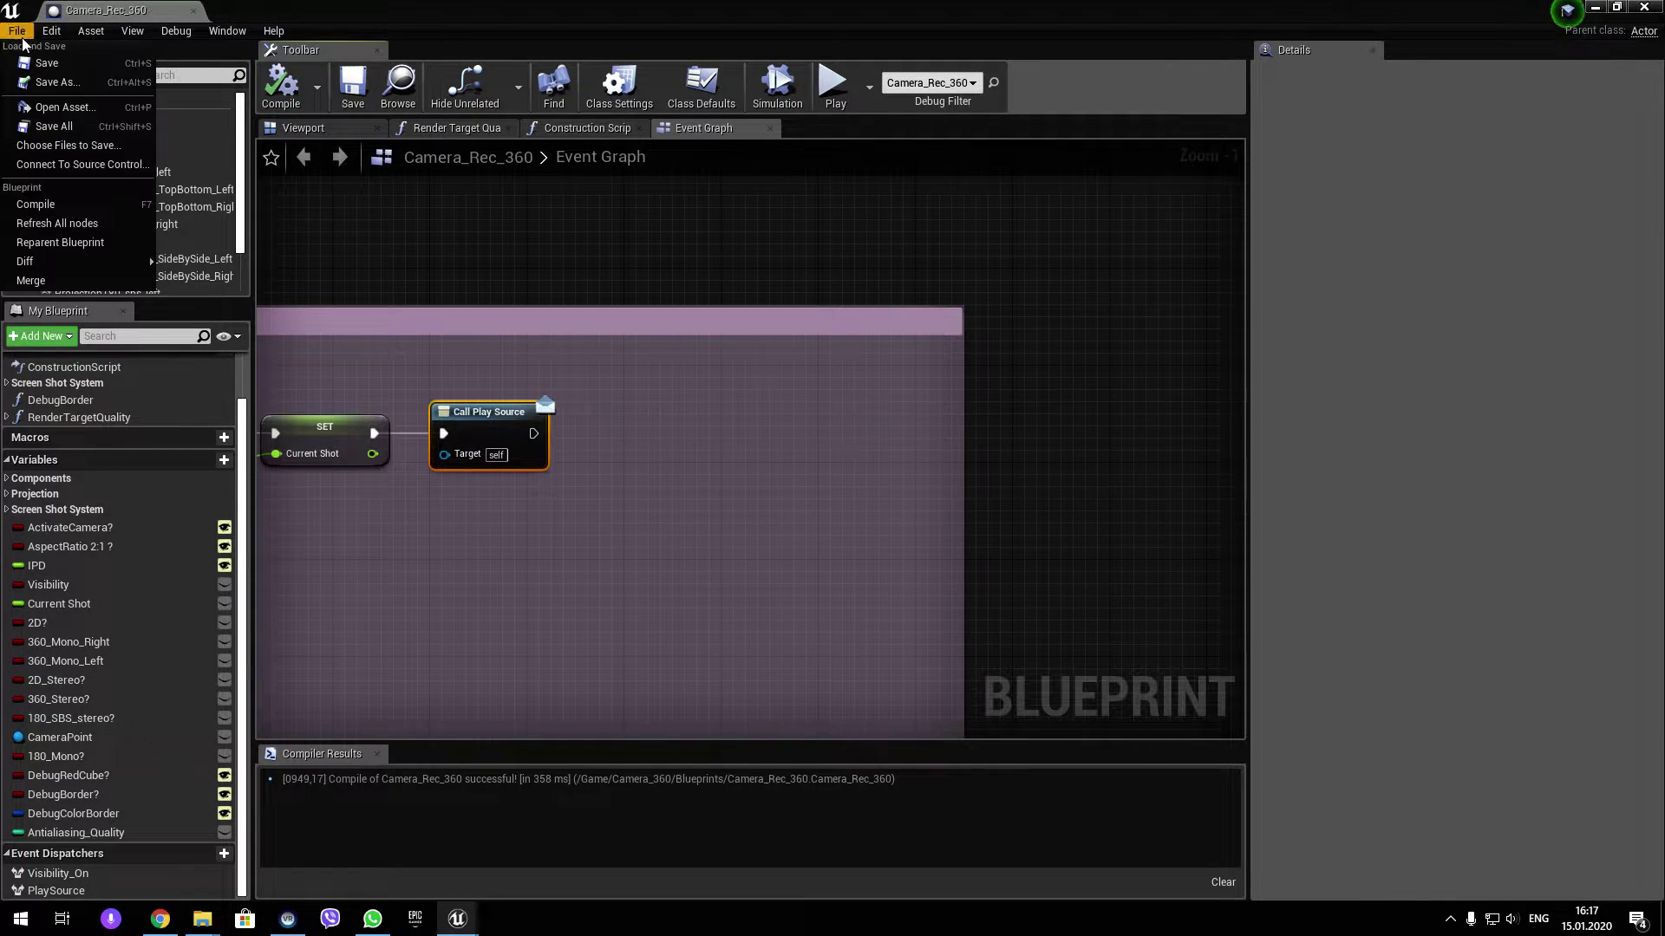
left_click(1642, 9)
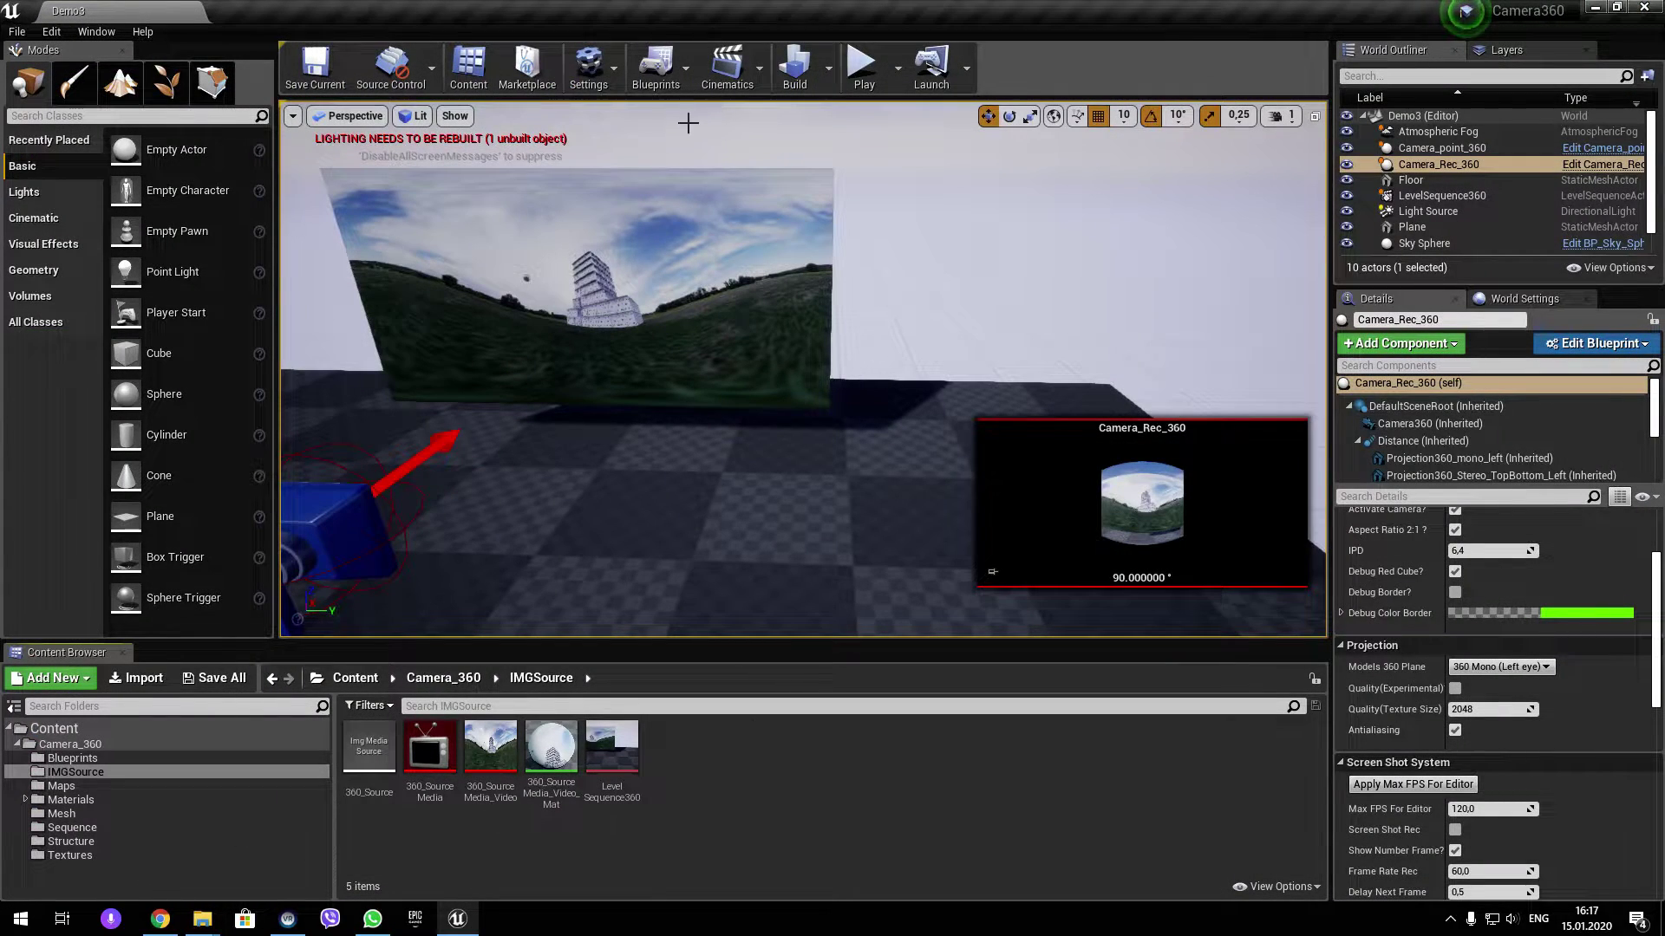
In the level blueprint, add an Event Tick node and delete the Frame variable.
left_click(658, 70)
left_click(729, 214)
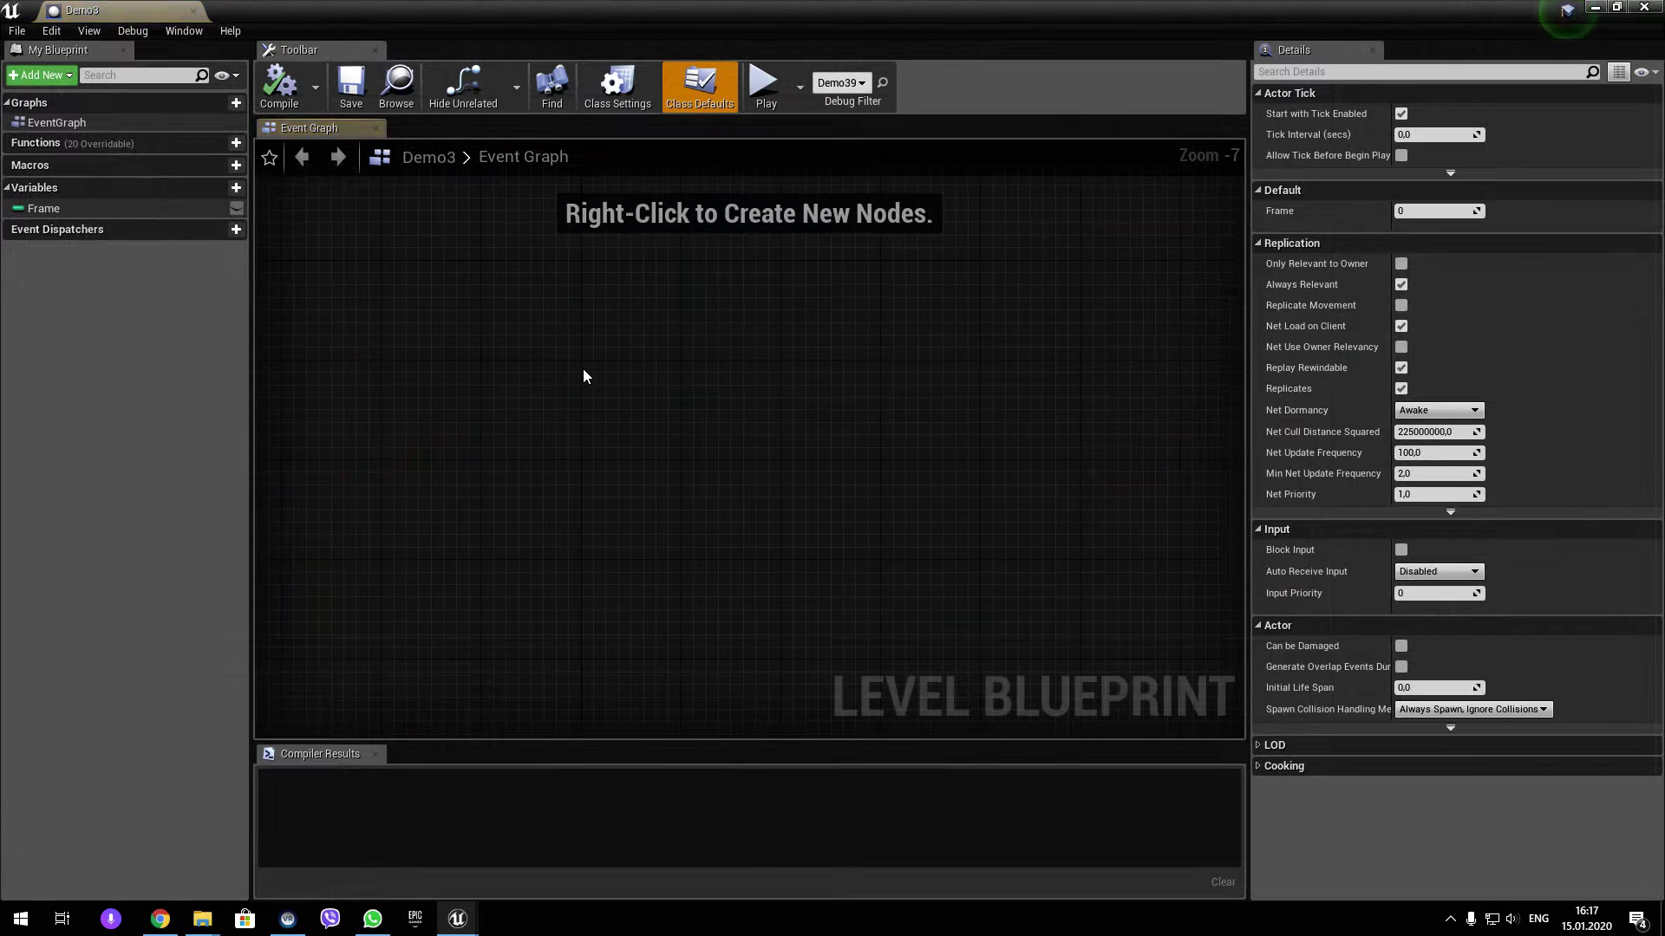
right_click(601, 397)
type("eventti")
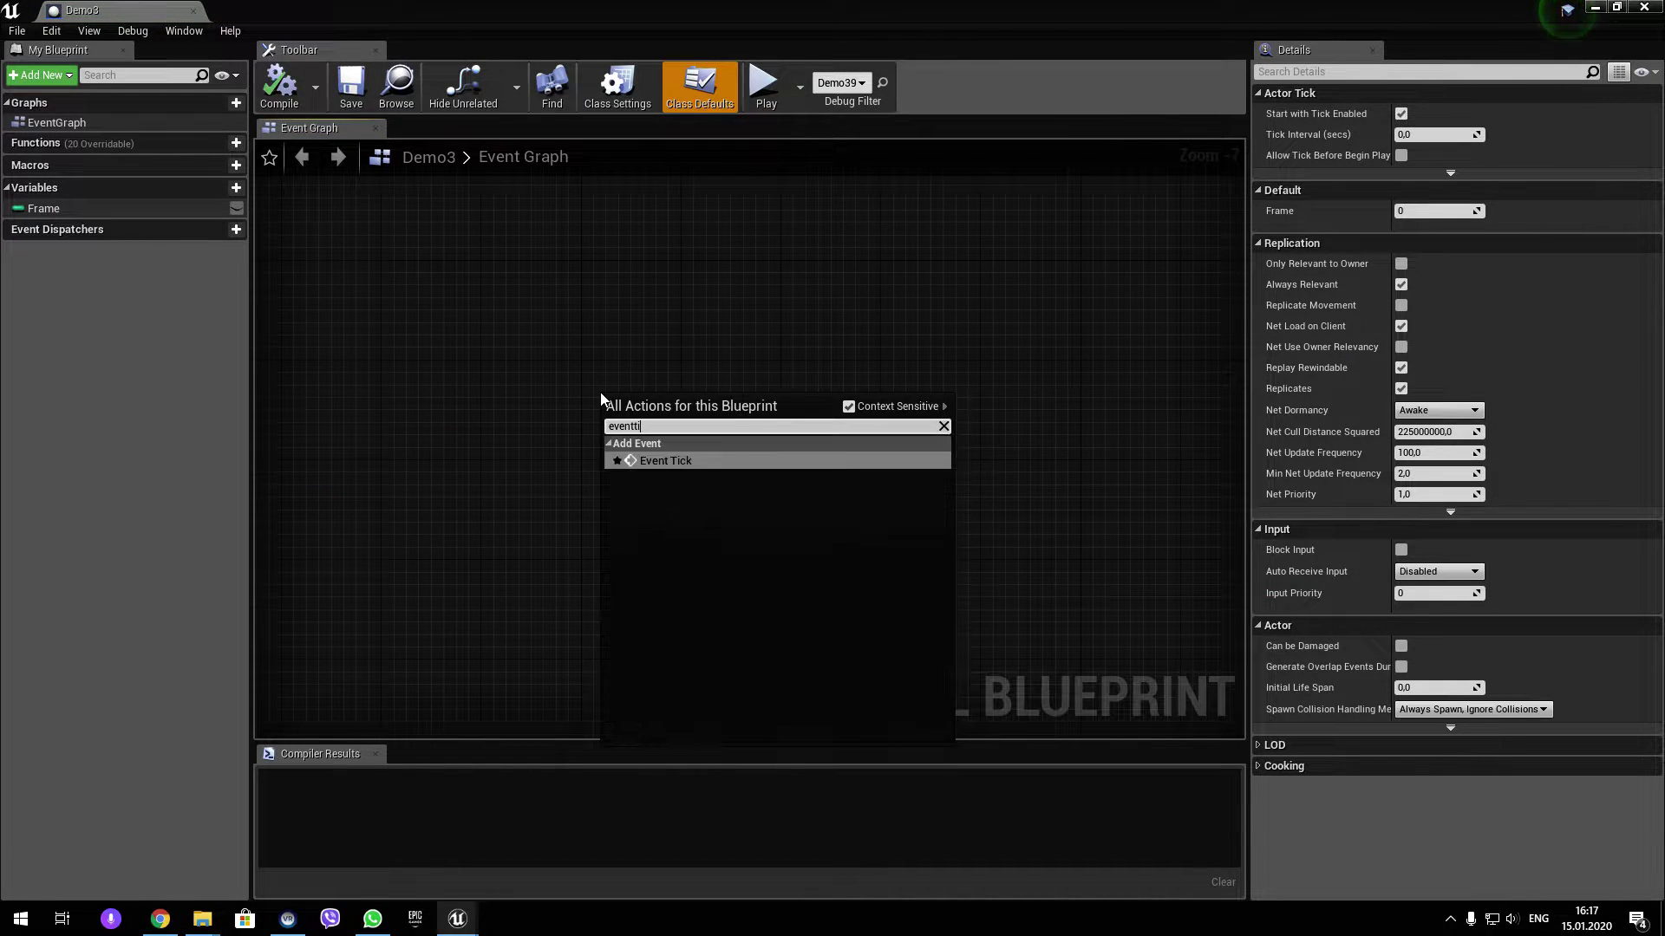
key("Return")
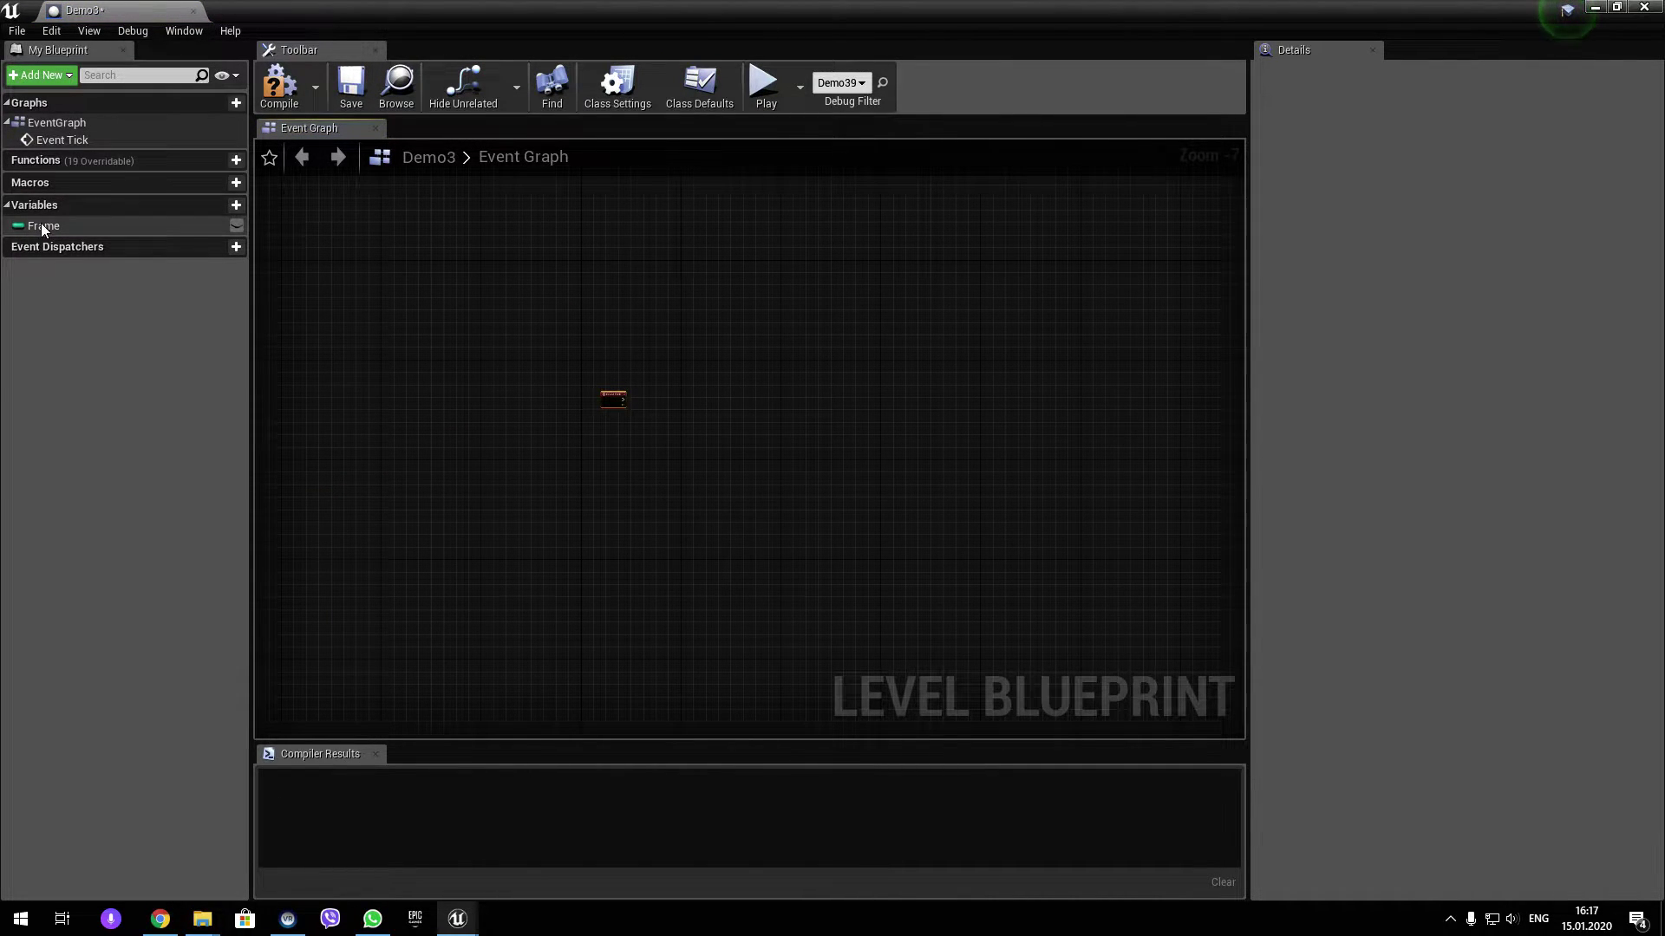
left_click(40, 227)
key("Delete")
Wire Event Tick into a Get All Actors Of Class node set to Camera_Rec_360.
scroll(618, 408, "up", 2)
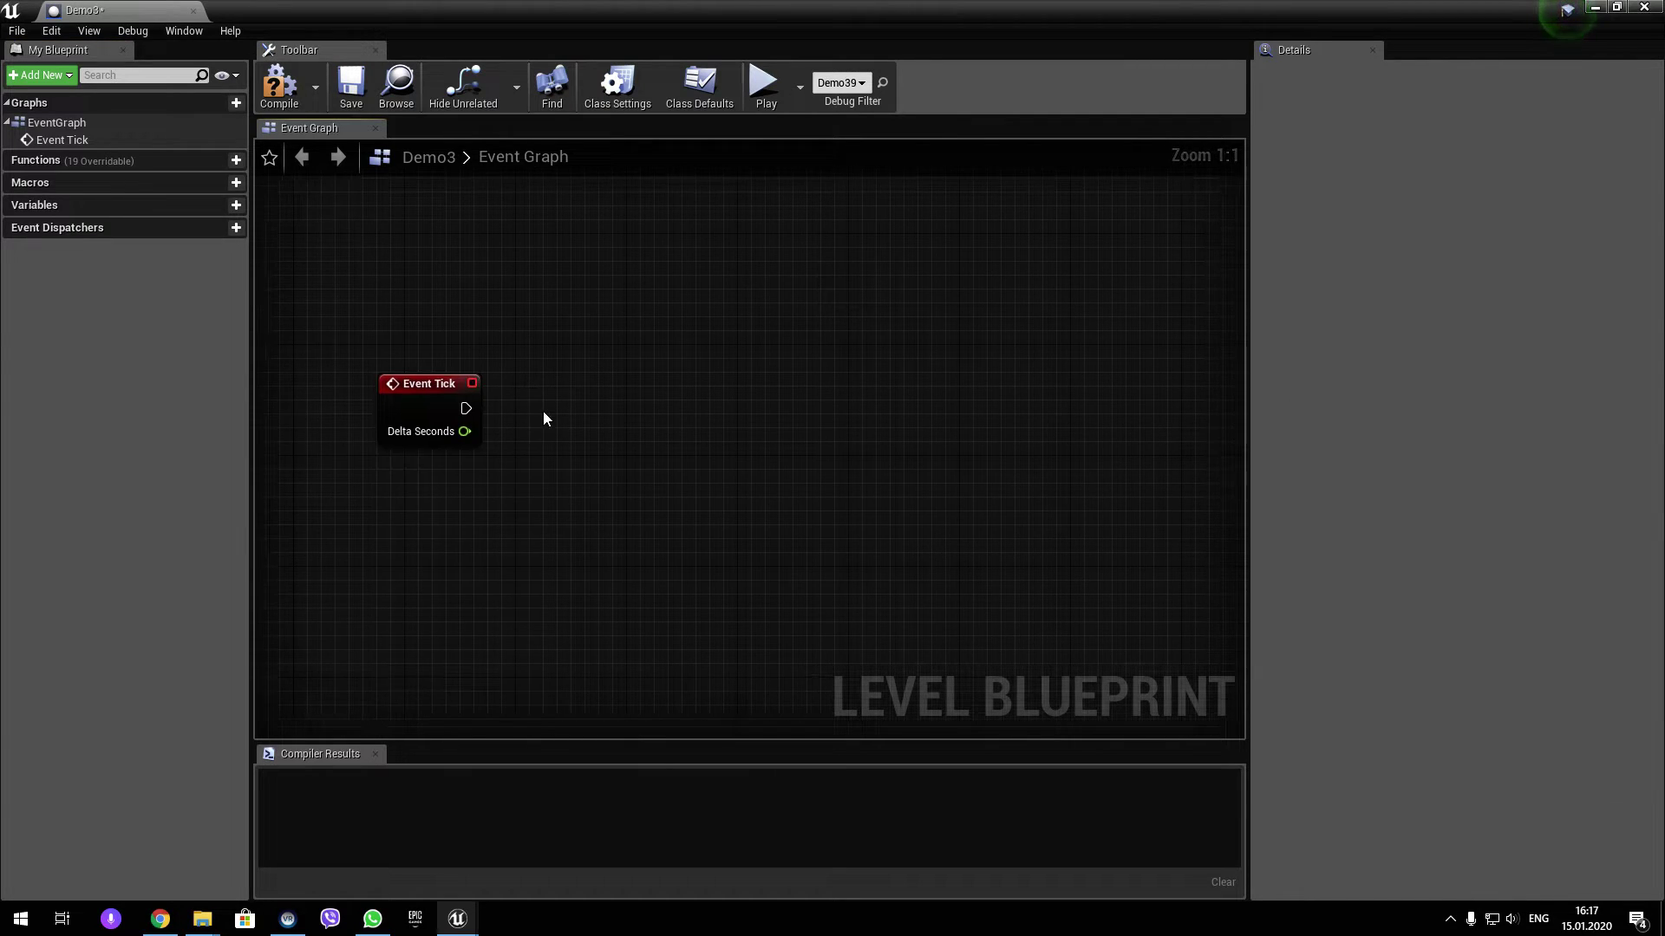
right_click(543, 416)
type("get all actor")
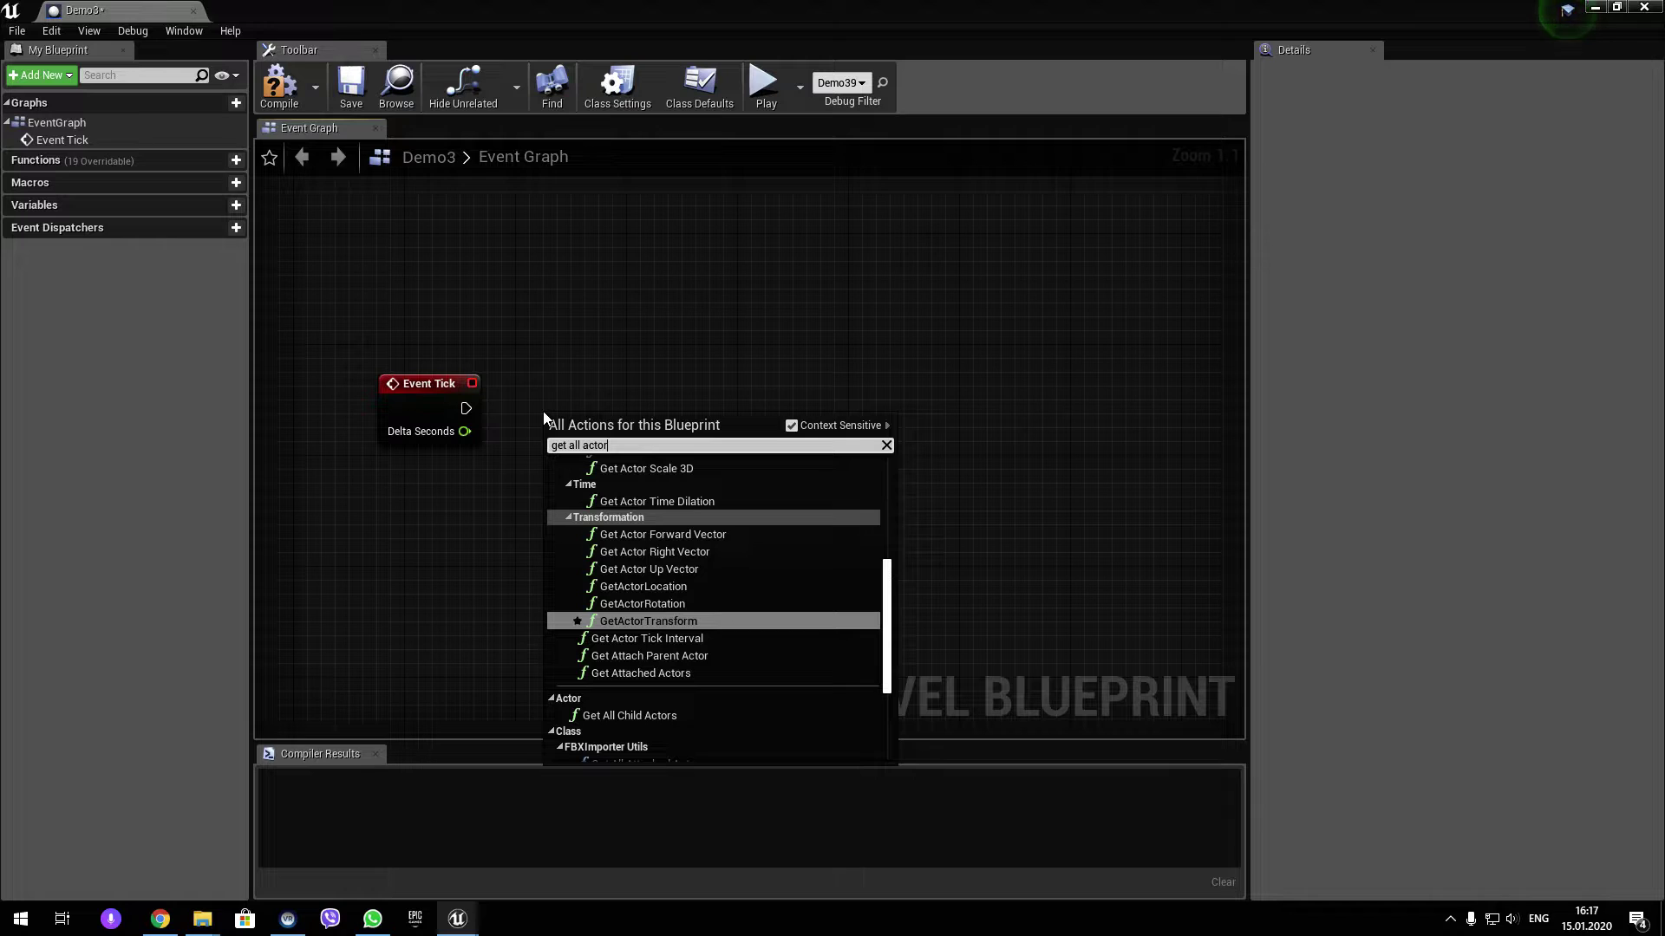
type("s")
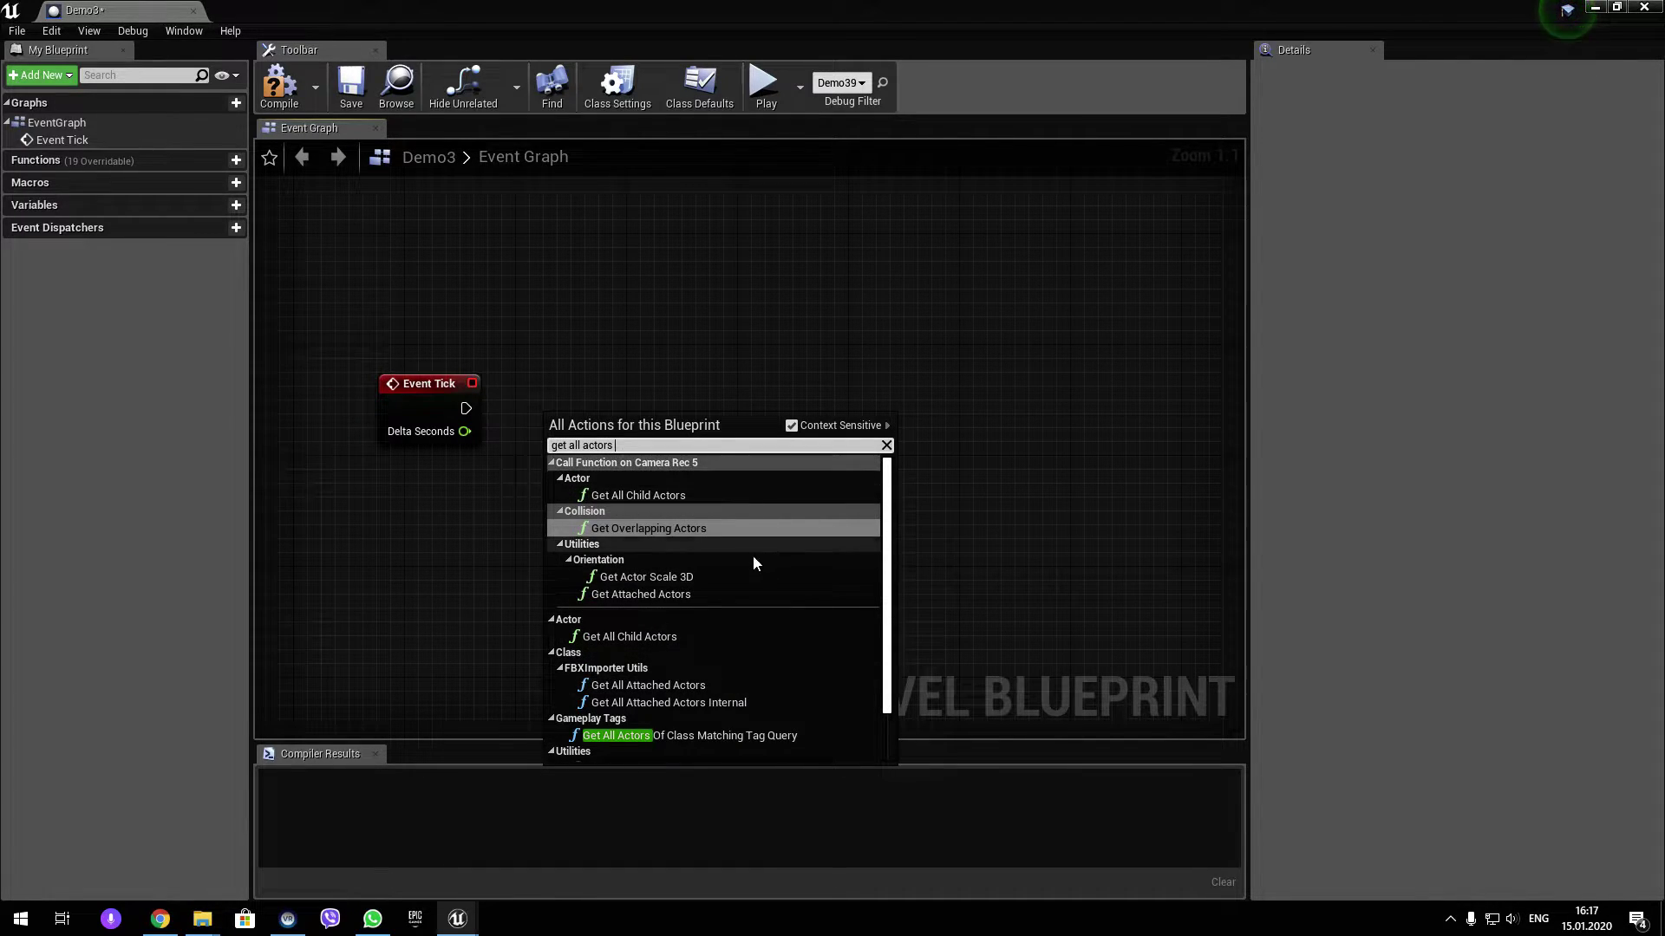
scroll(742, 567, "down", 2)
left_click(692, 713)
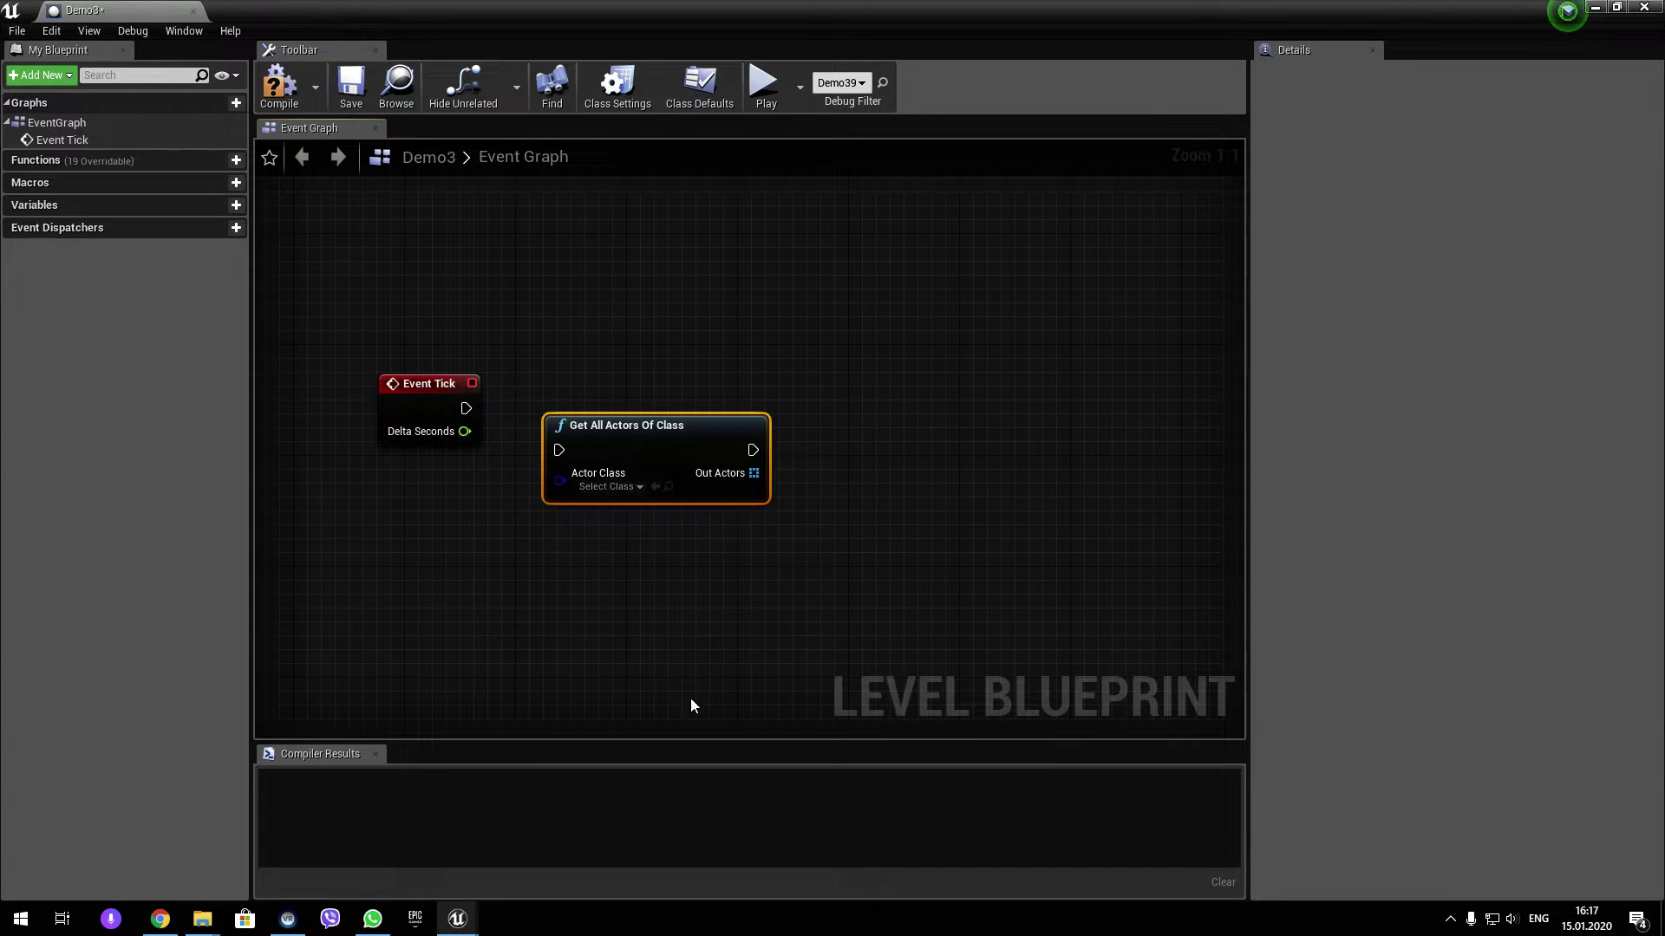
left_click(616, 493)
type("camera")
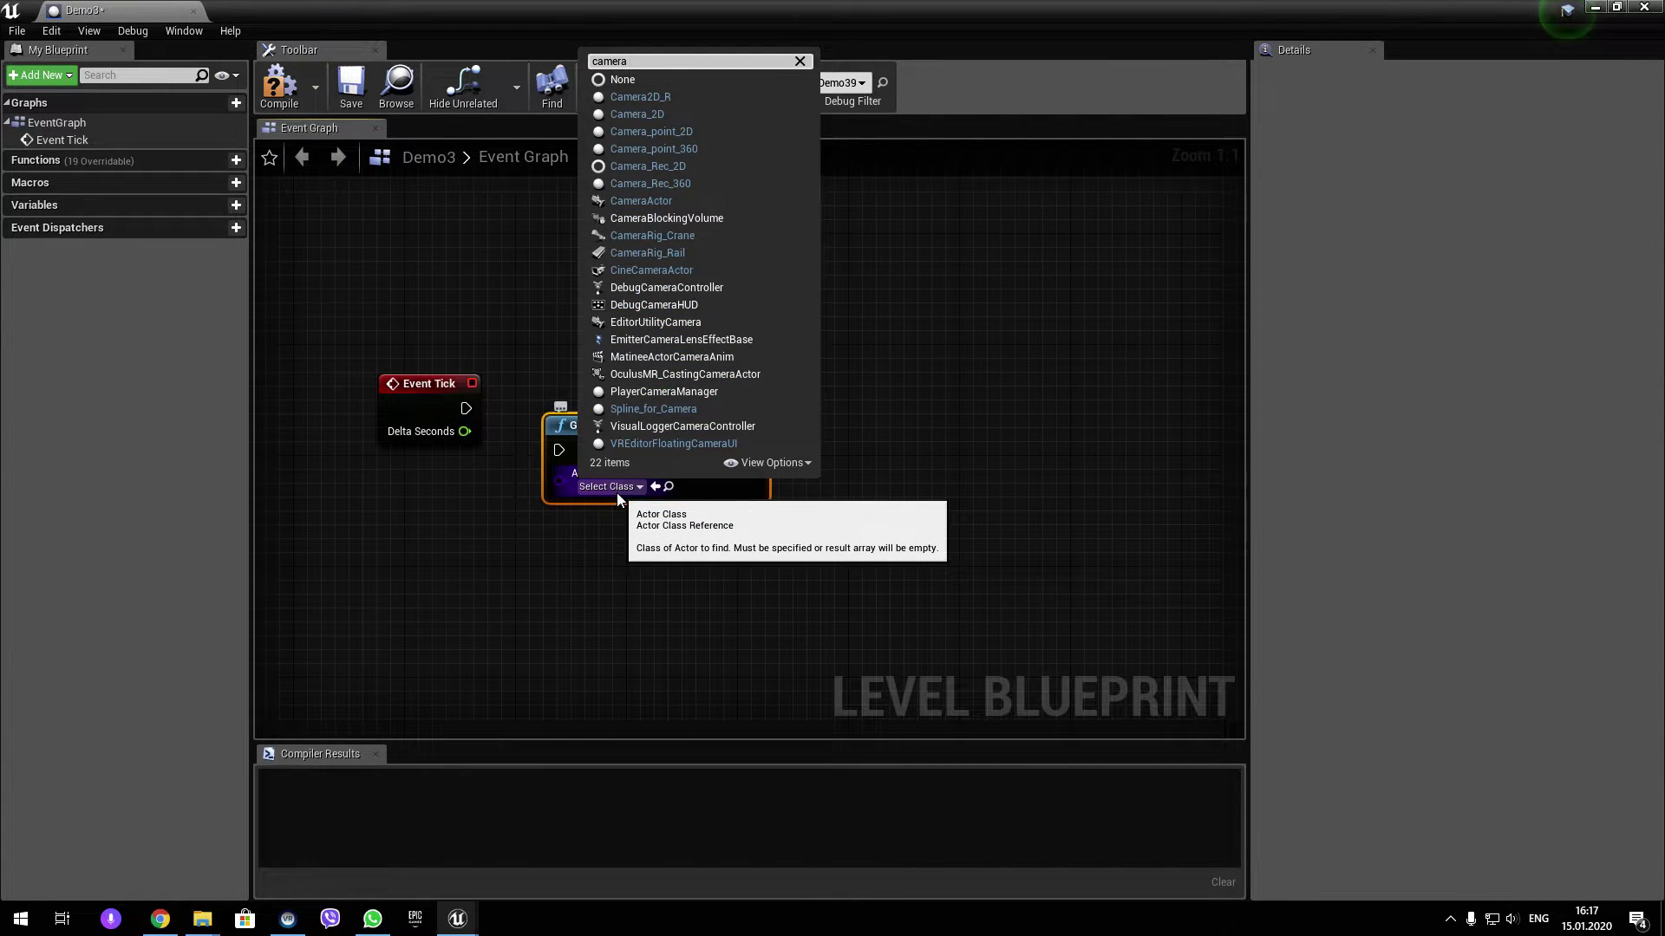
type("_rec")
left_click(675, 569)
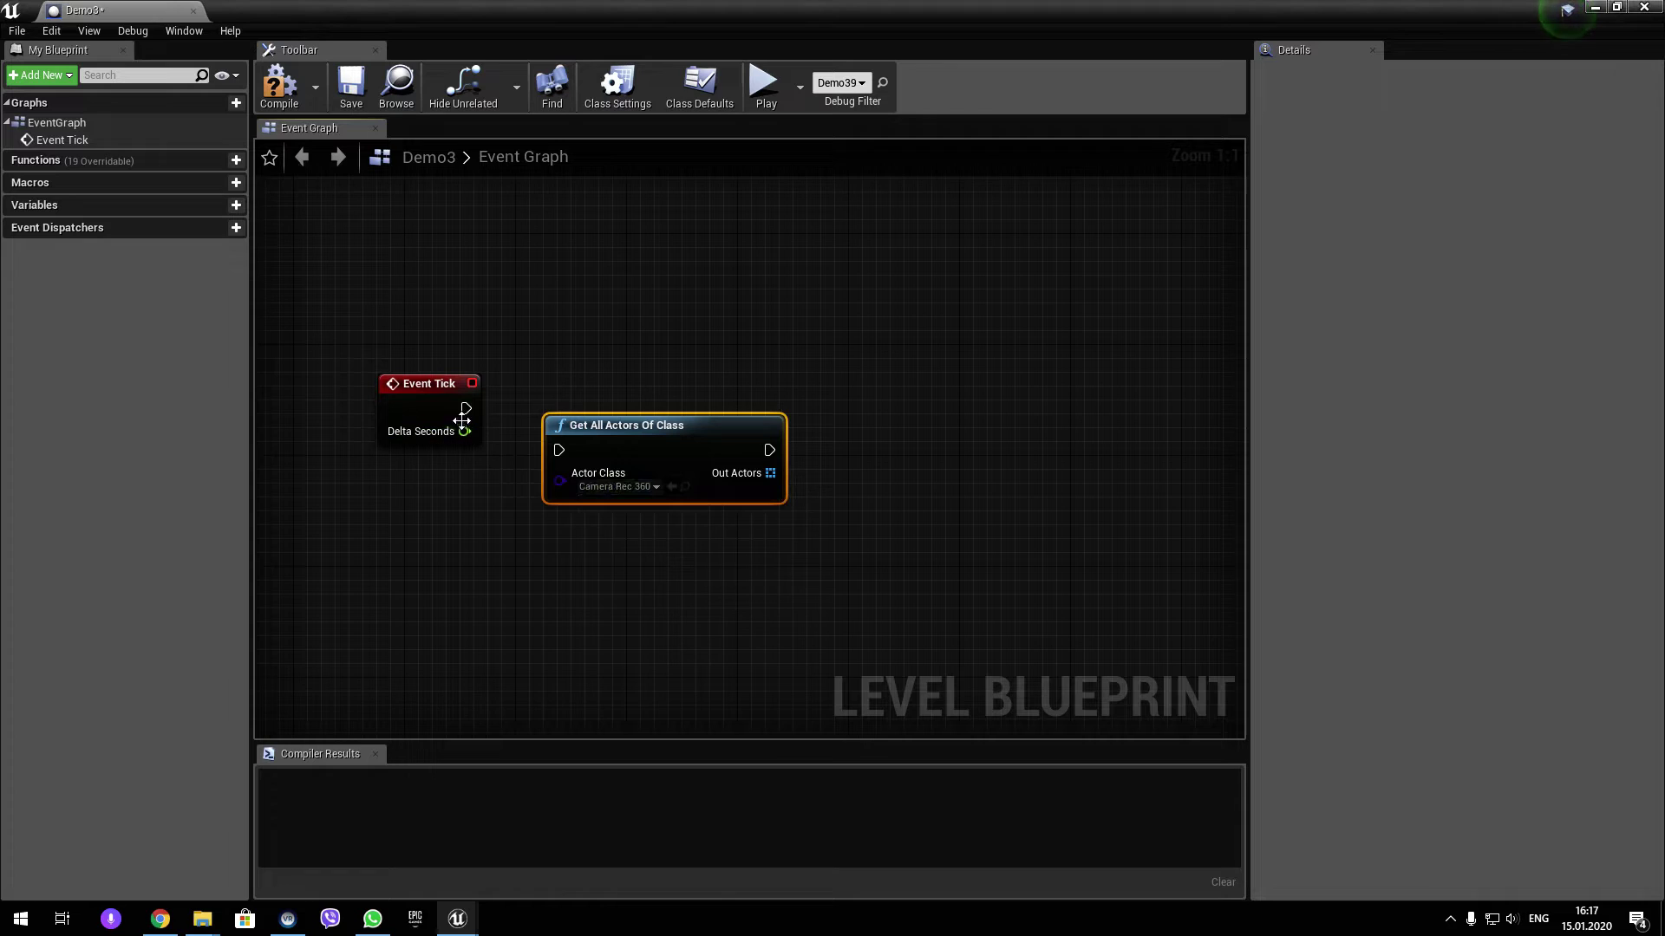
mouse_move(465, 408)
left_mouse_down()
mouse_move(543, 456)
mouse_move(575, 393)
left_mouse_up()
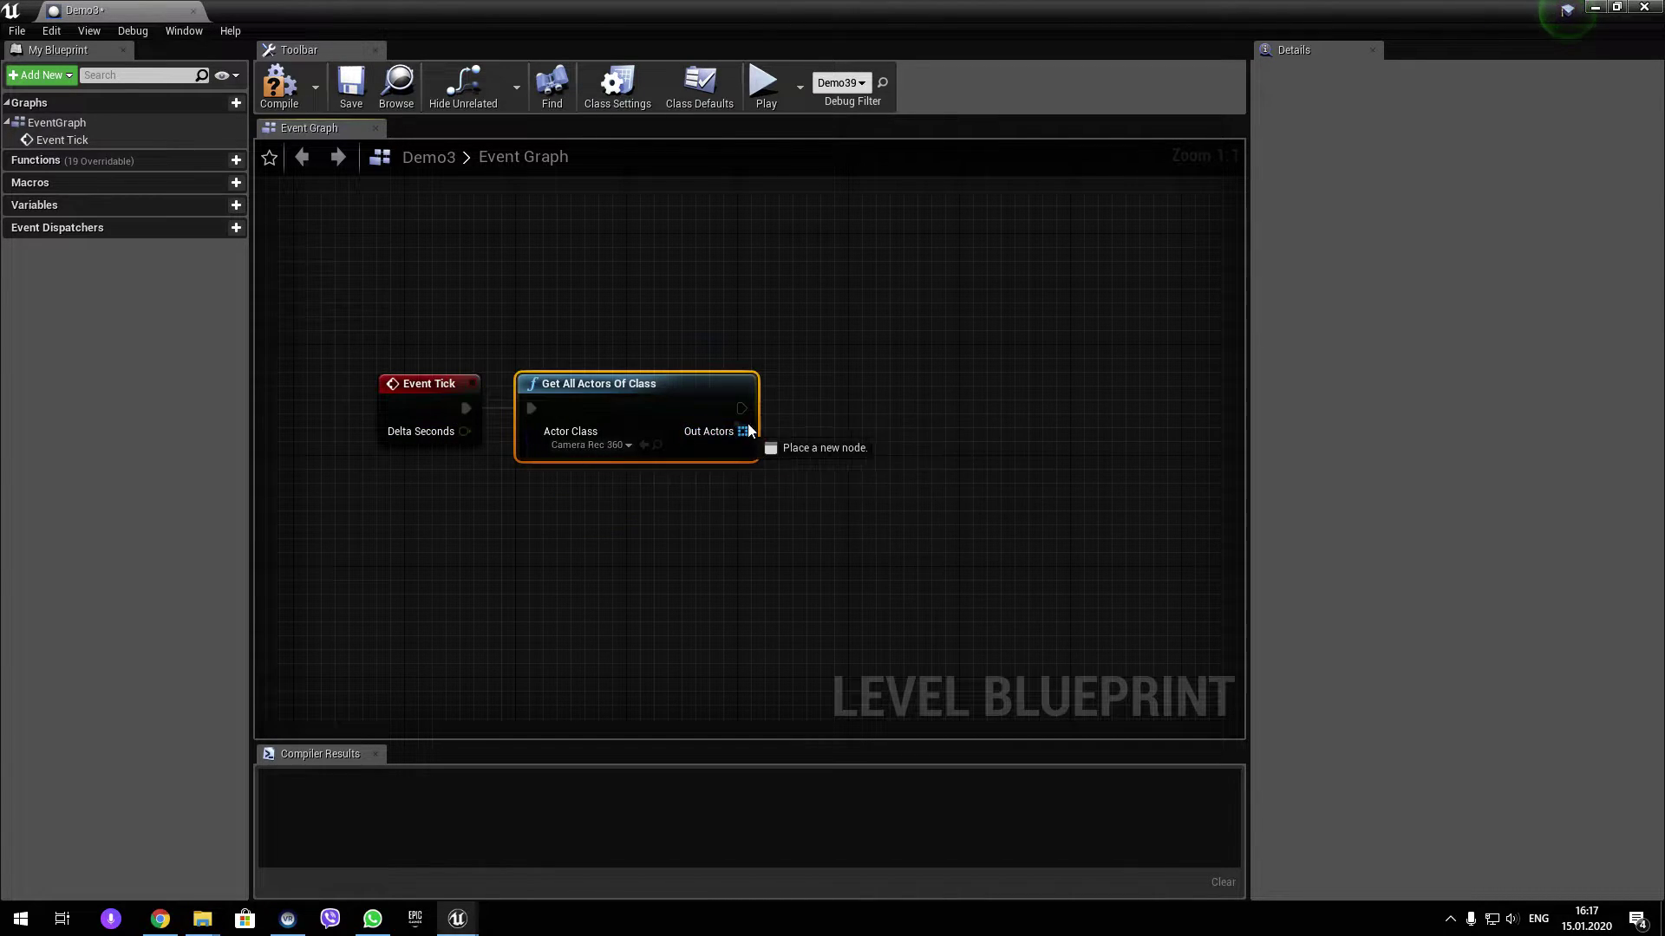
Loop over Out Actors with For Each Loop, binding PlaySource_Event_0 to each element's Play Source.
left_click_drag(742, 431, 783, 423)
type("for each")
key("Return")
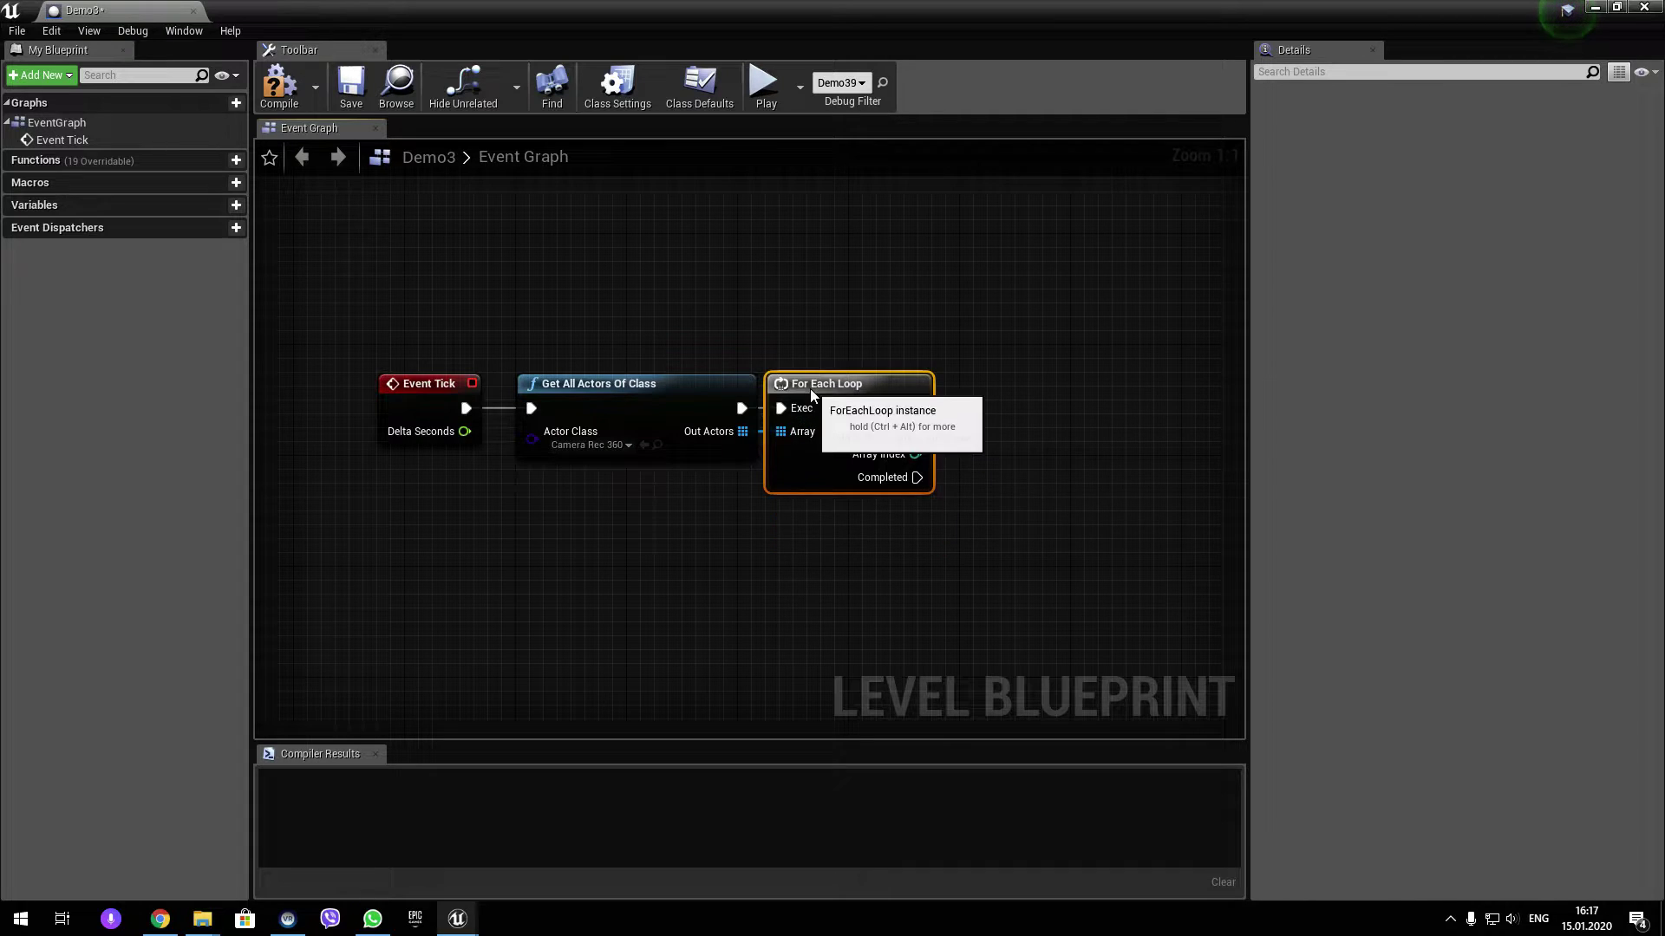
right_click_drag(815, 469, 526, 411)
left_click_drag(639, 429, 669, 429)
type("play sou")
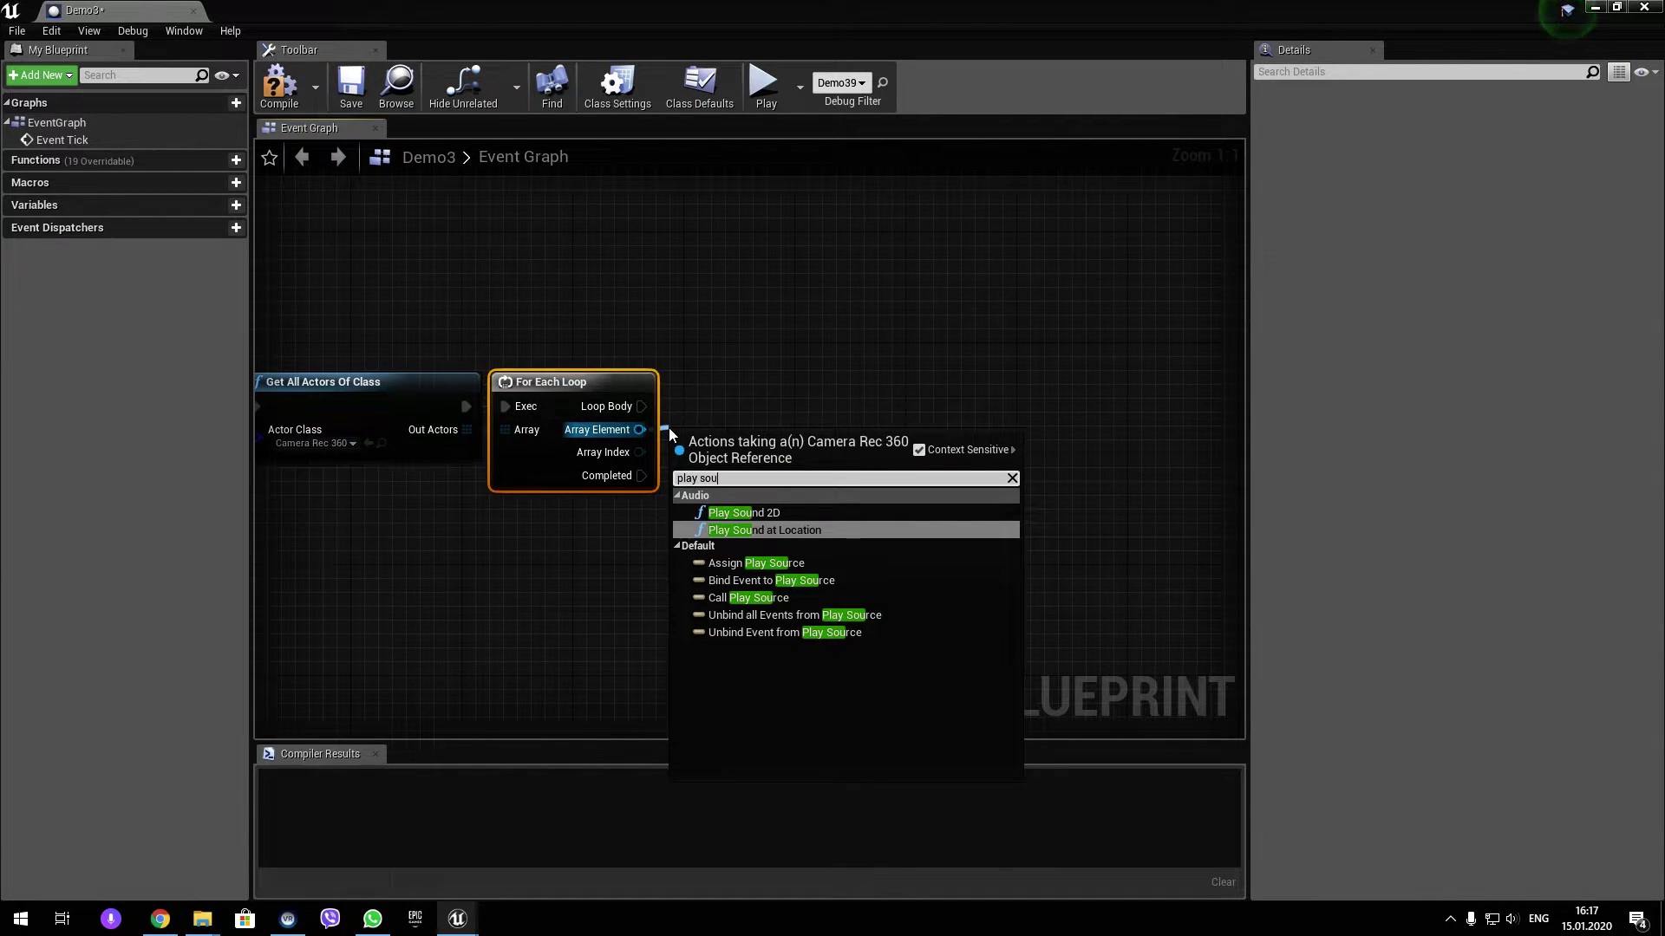
key("Down")
key("Down")
key("Return")
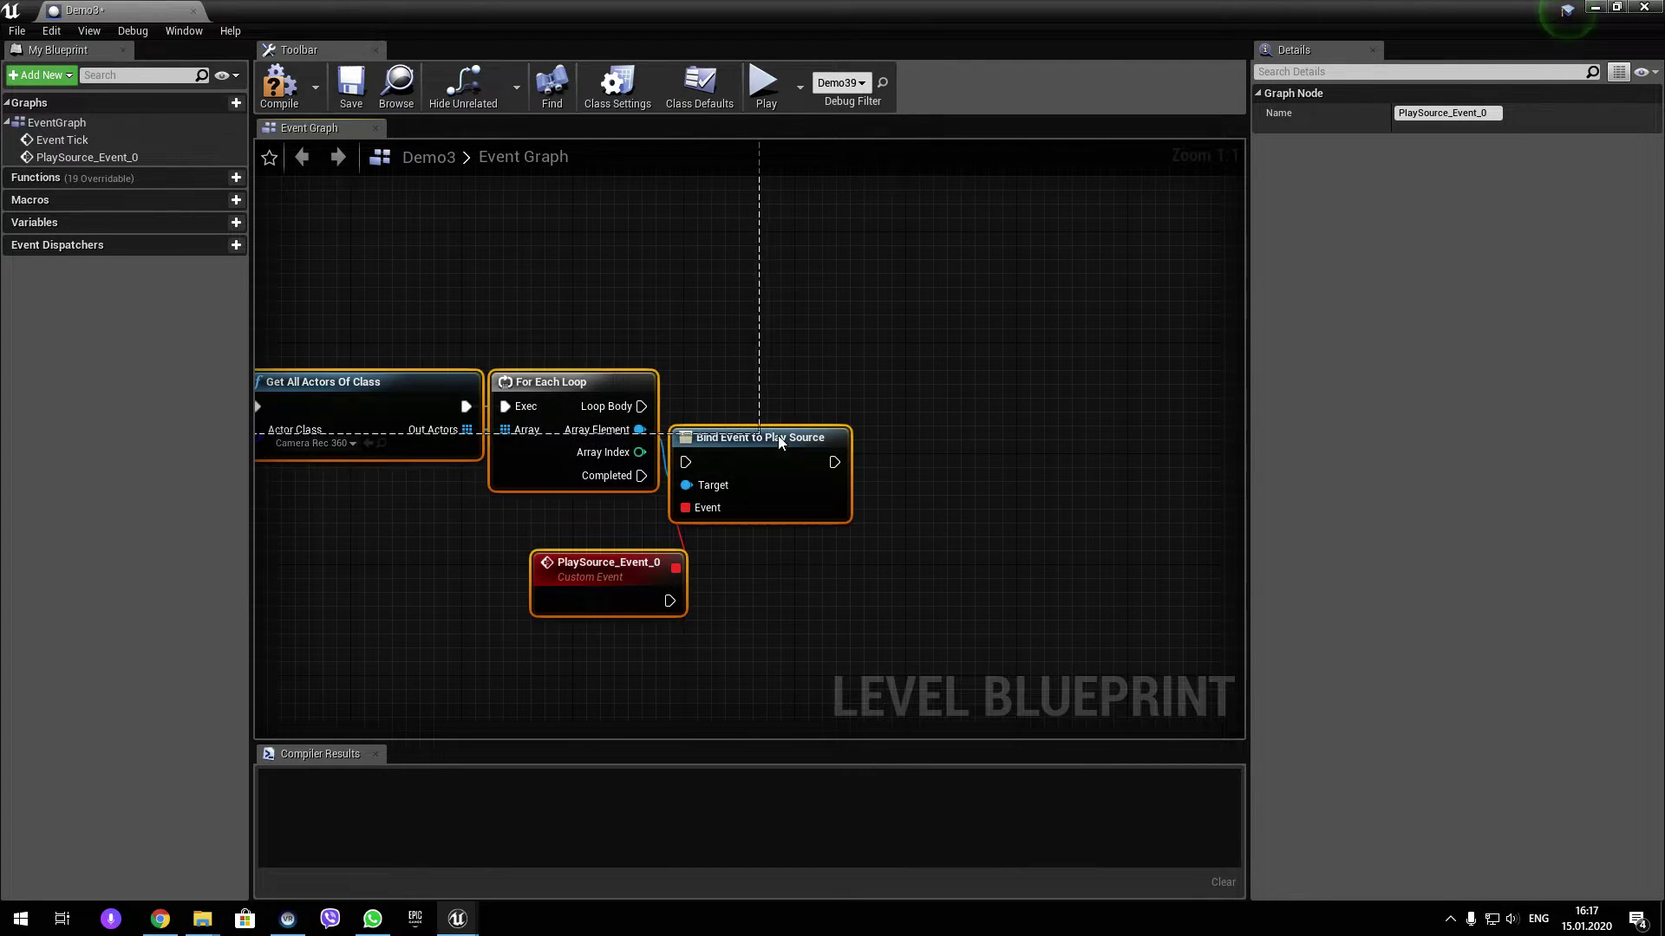
left_click(726, 401)
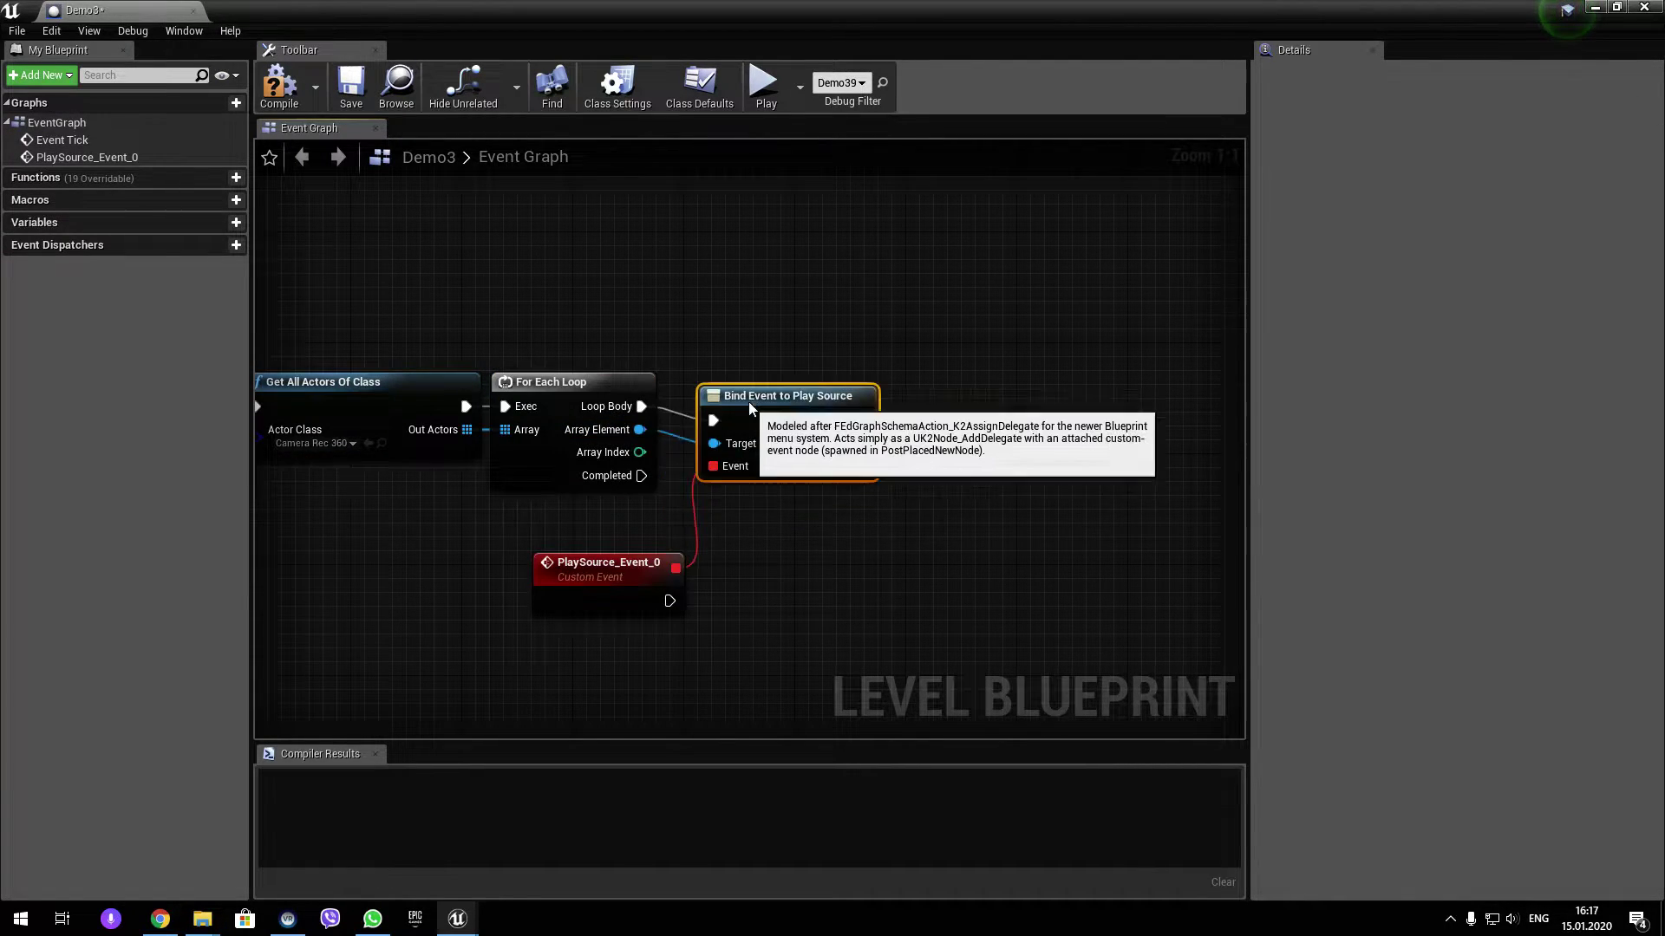
right_click_drag(784, 383, 701, 248)
Add a LevelSequence360 reference to the graph below the PlaySource_Event_0 event.
left_click_drag(607, 11, 581, 250)
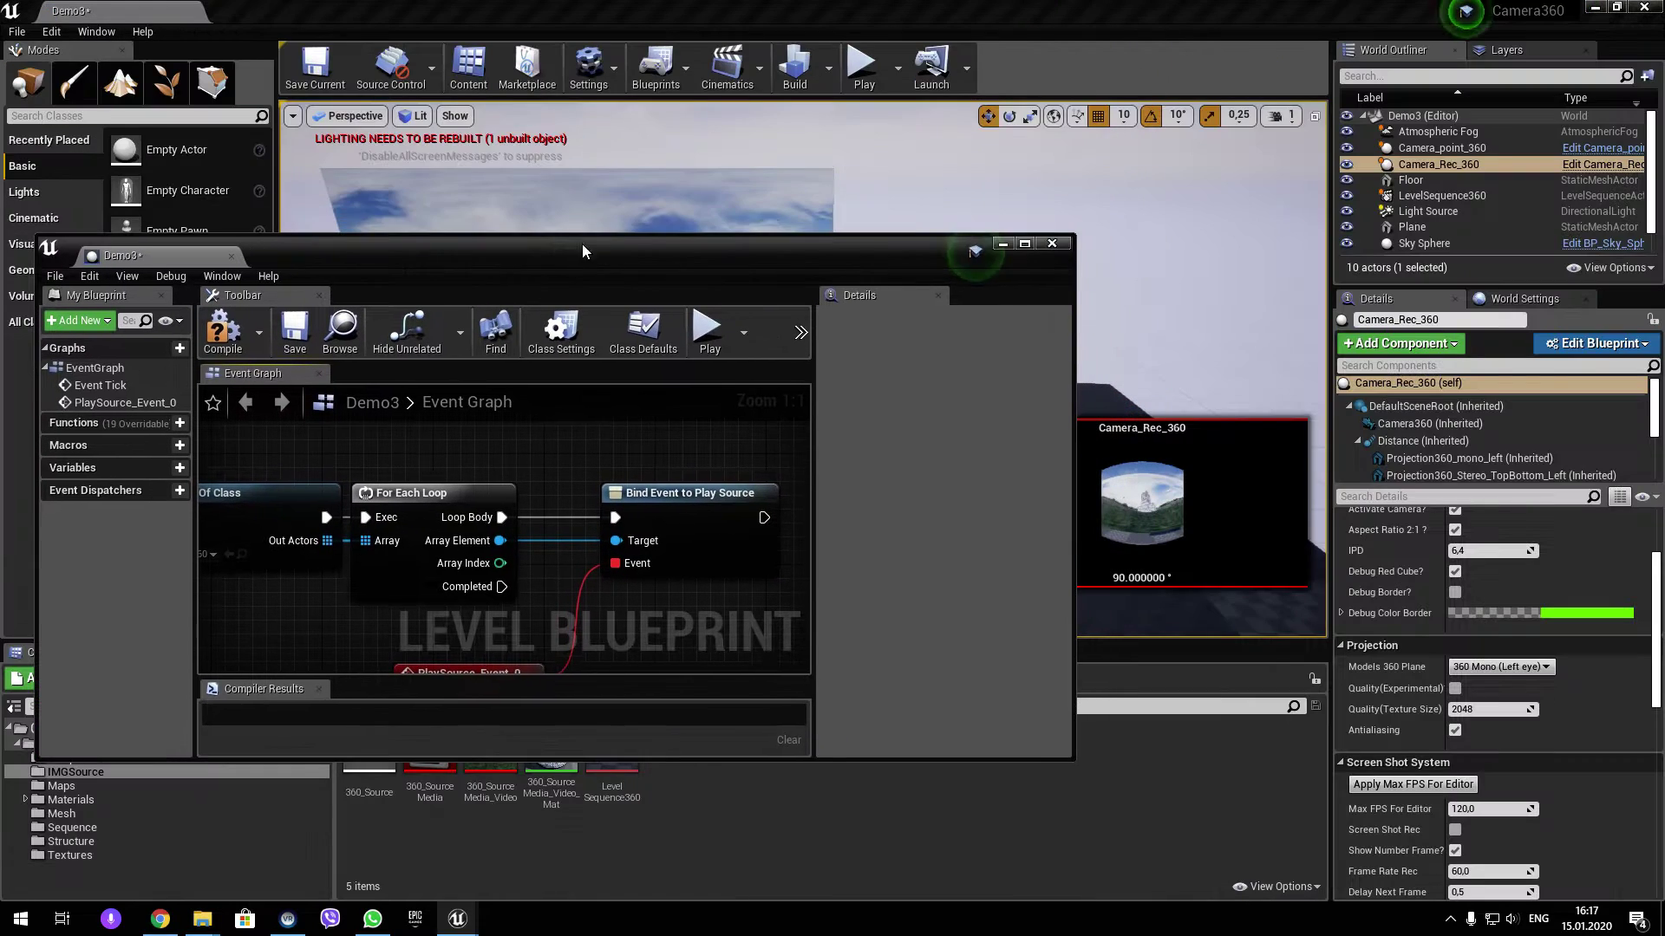
left_click(1450, 195)
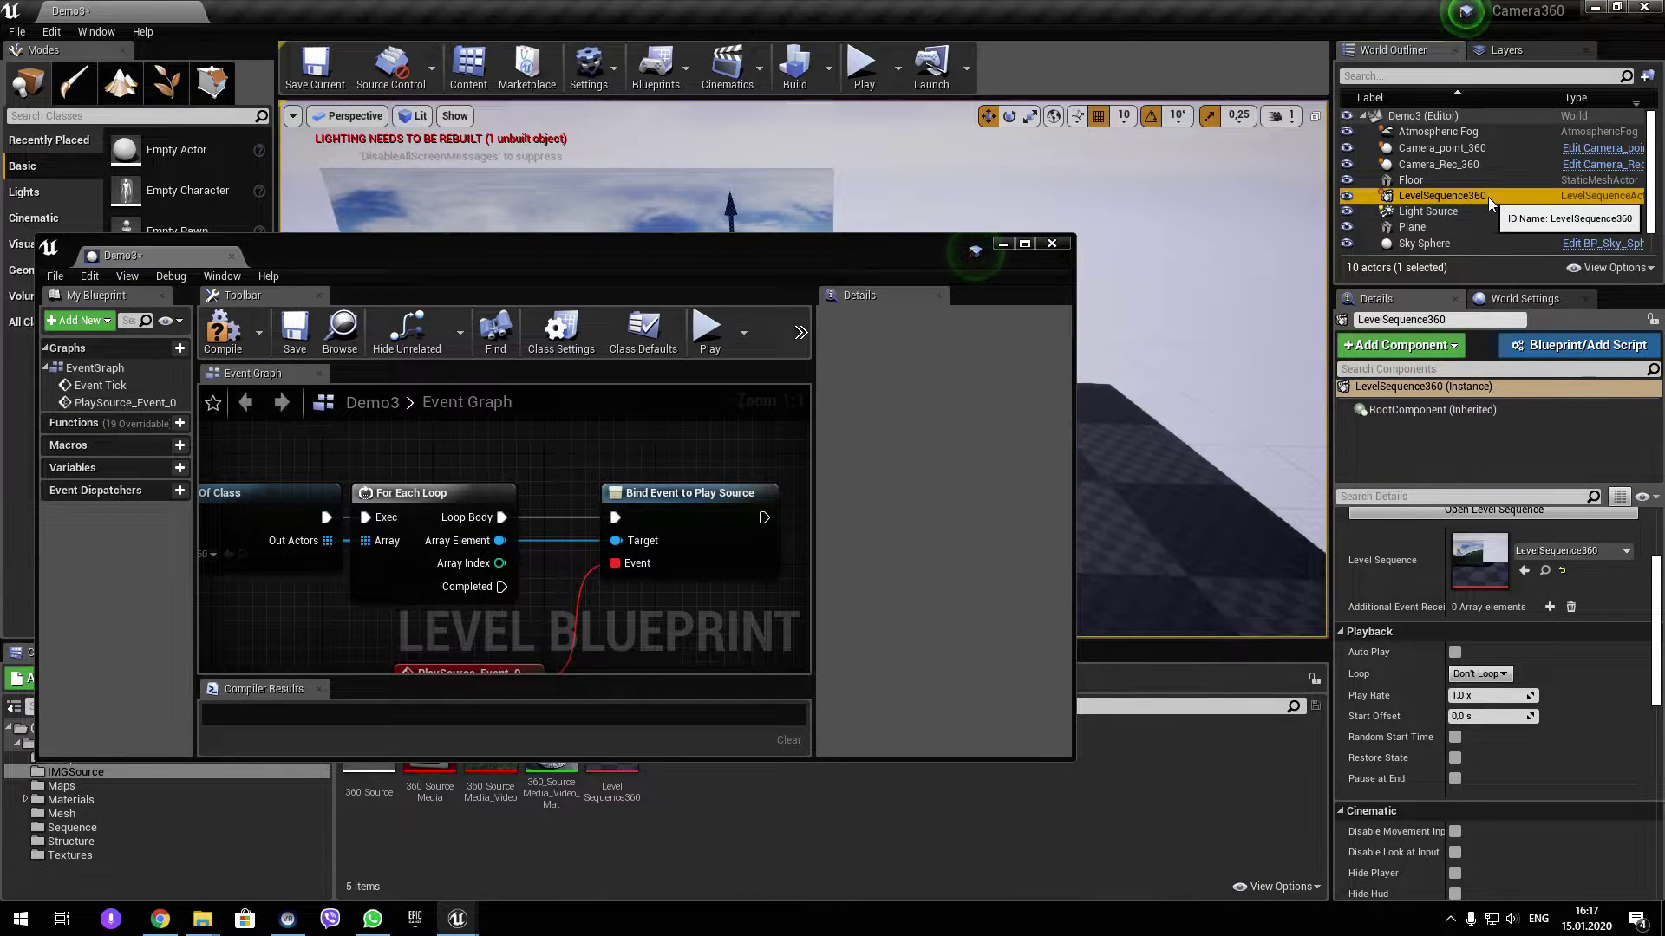
right_click_drag(694, 465, 576, 356)
right_click(550, 531)
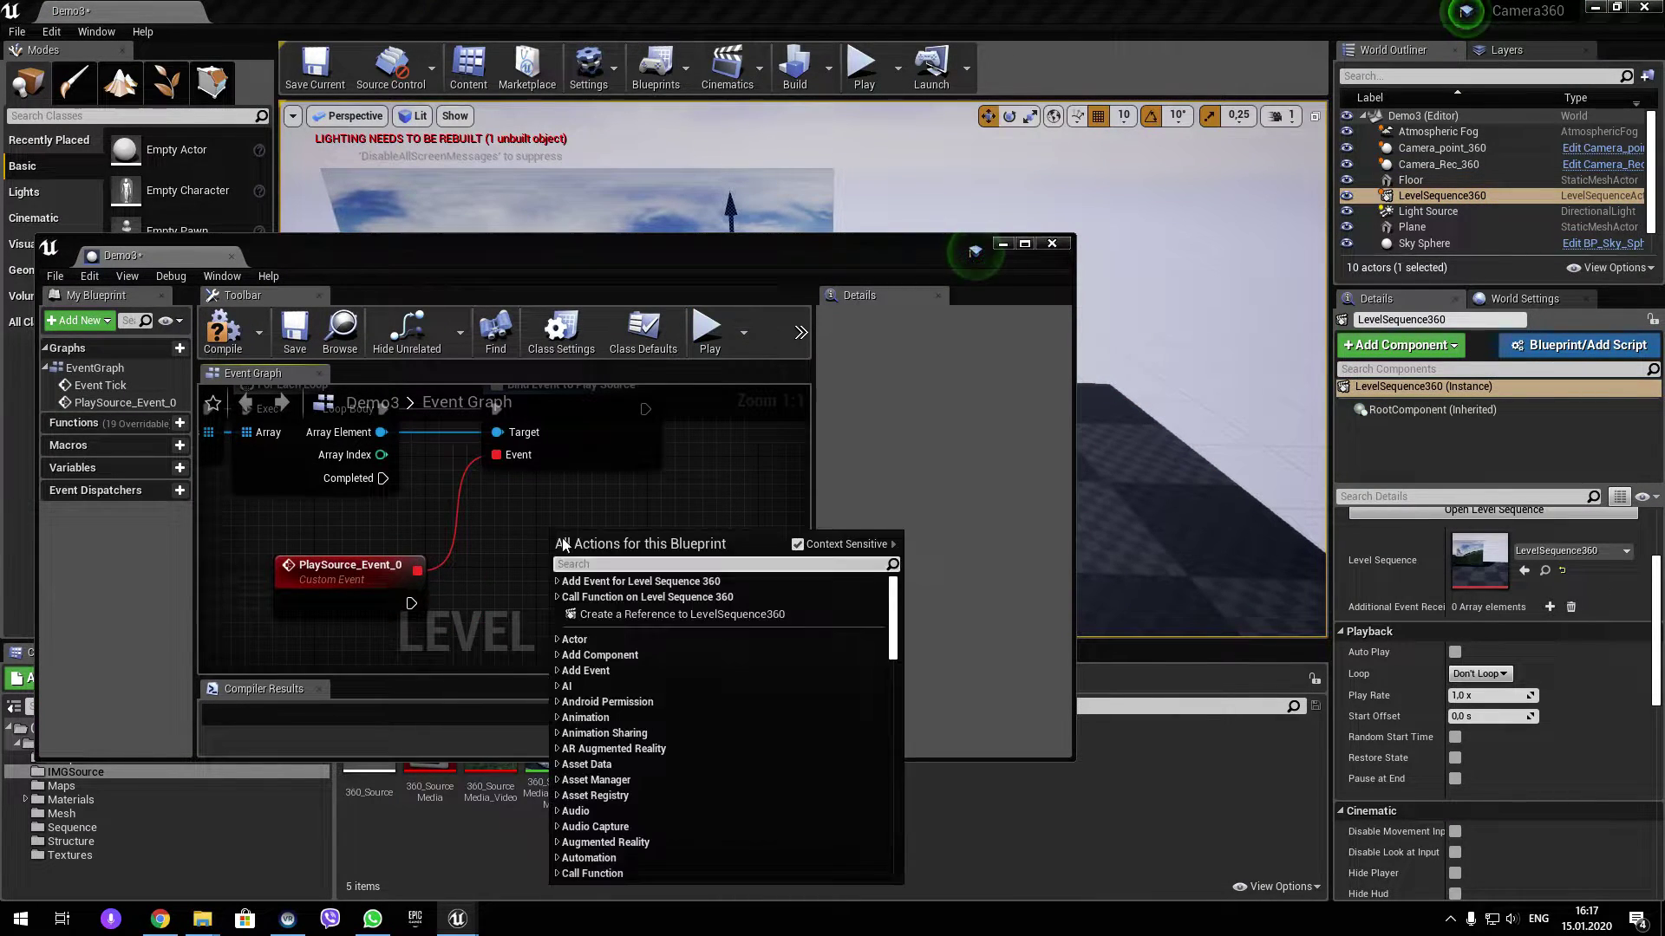
left_click(642, 611)
double_click(726, 253)
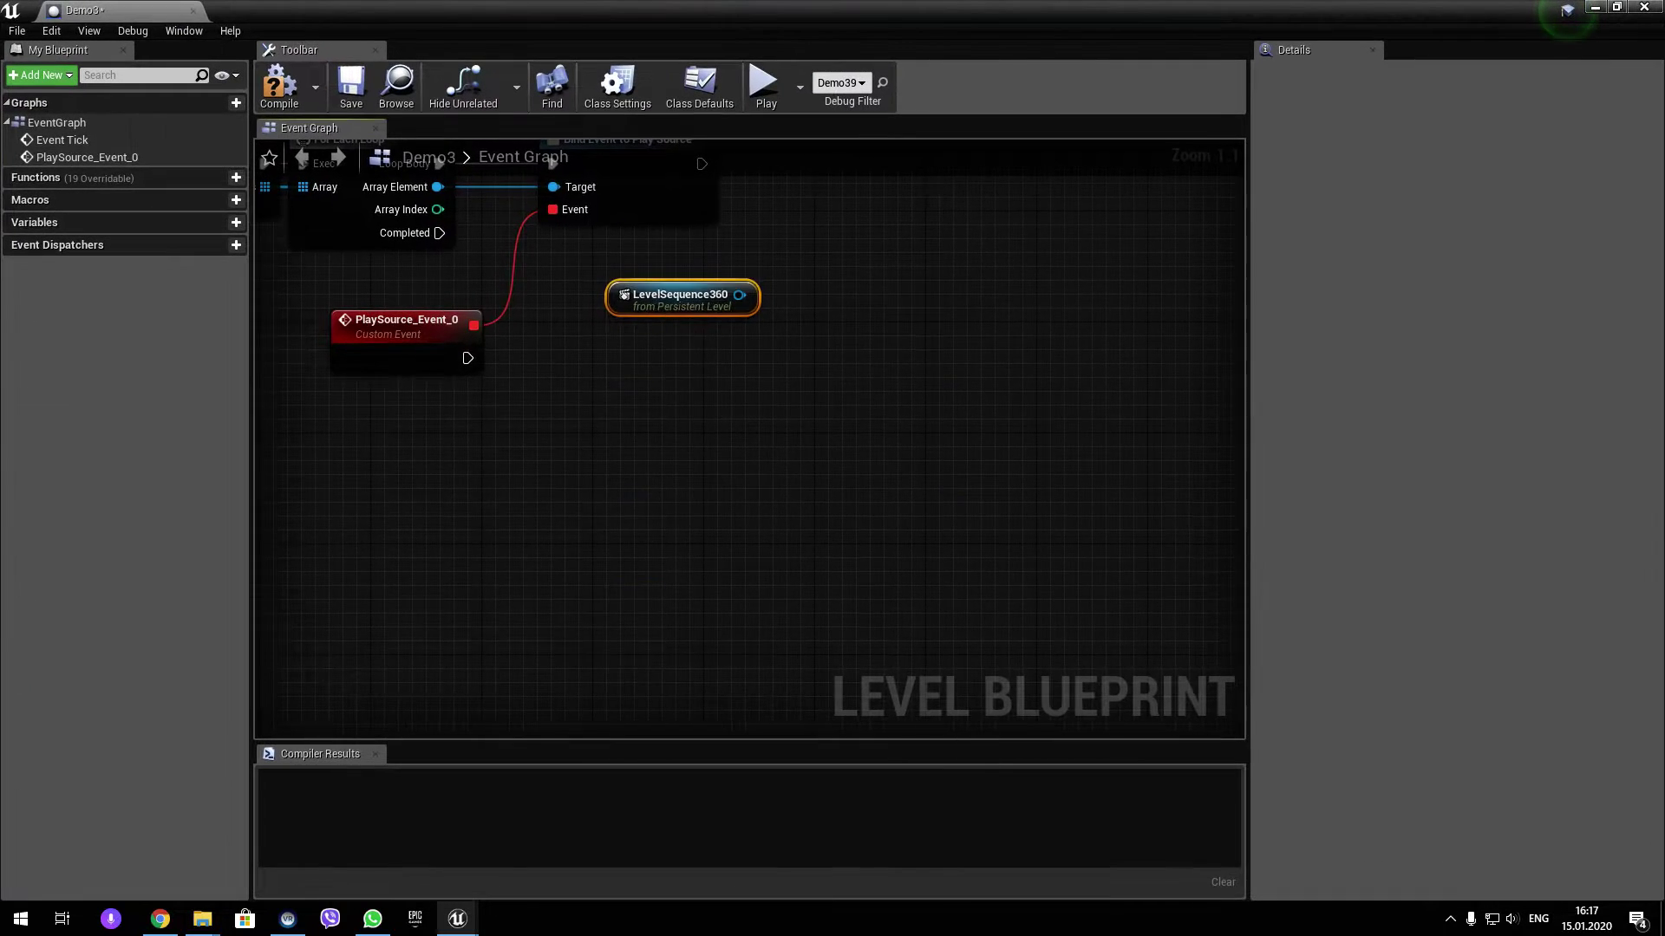
right_click_drag(727, 254, 843, 353)
Add Jump To (Frames) on LevelSequence360's sequence player and wire PlaySource_Event_0 into it.
mouse_move(856, 414)
left_mouse_down()
mouse_move(618, 583)
mouse_move(651, 569)
left_mouse_up()
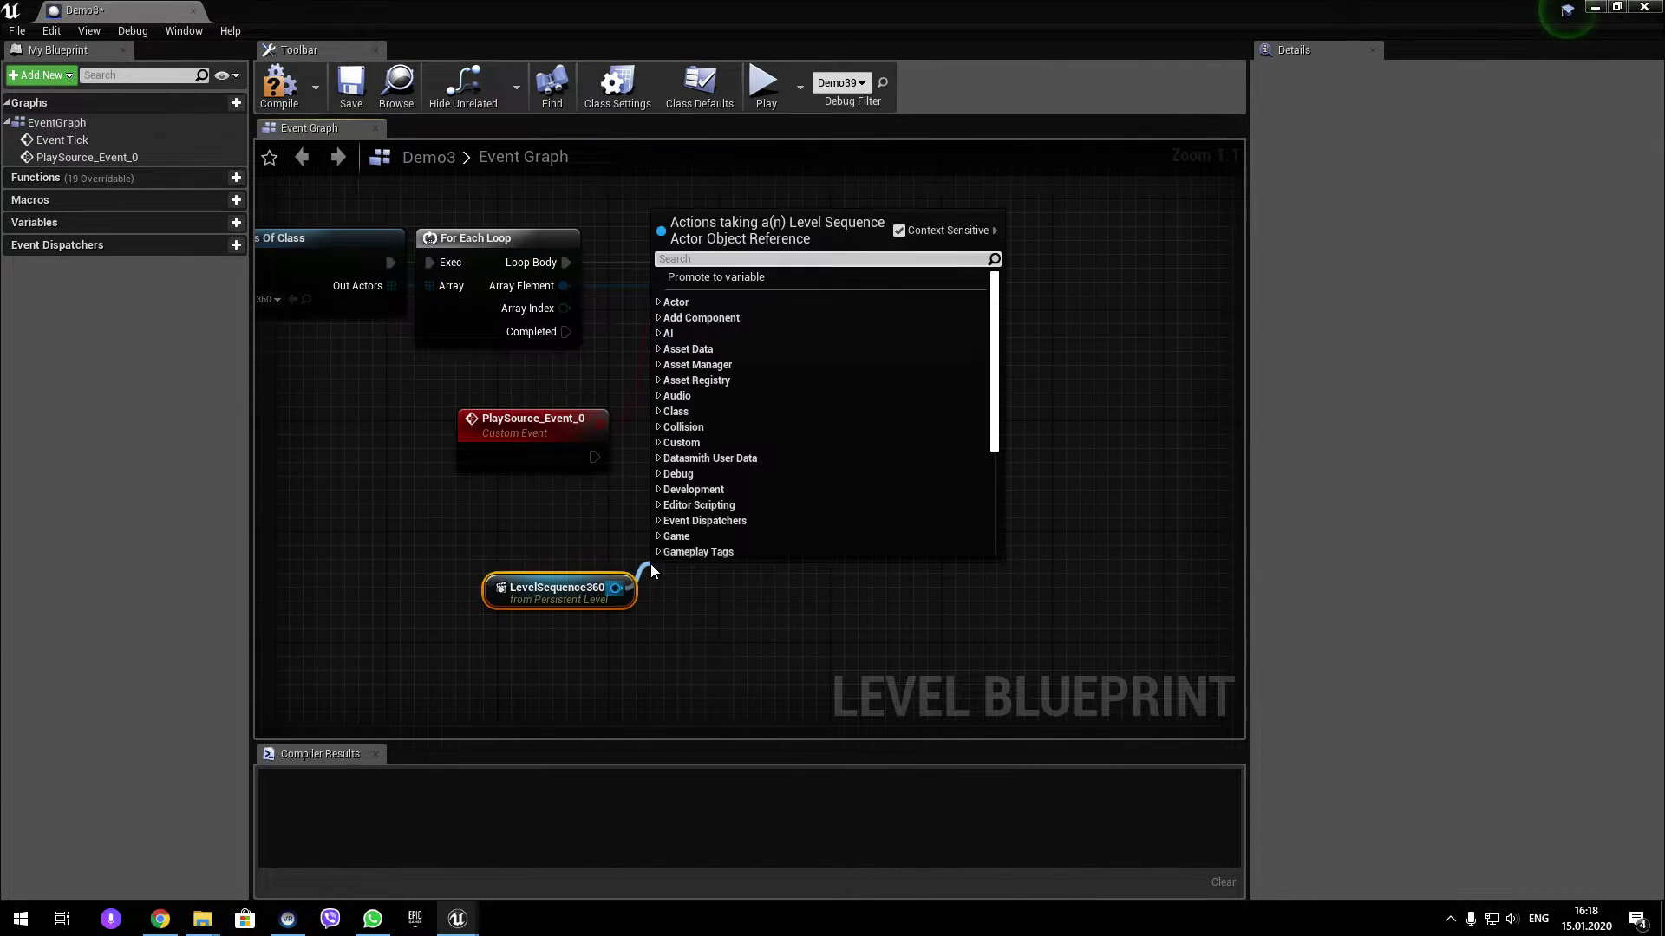
type("jump")
key("Up")
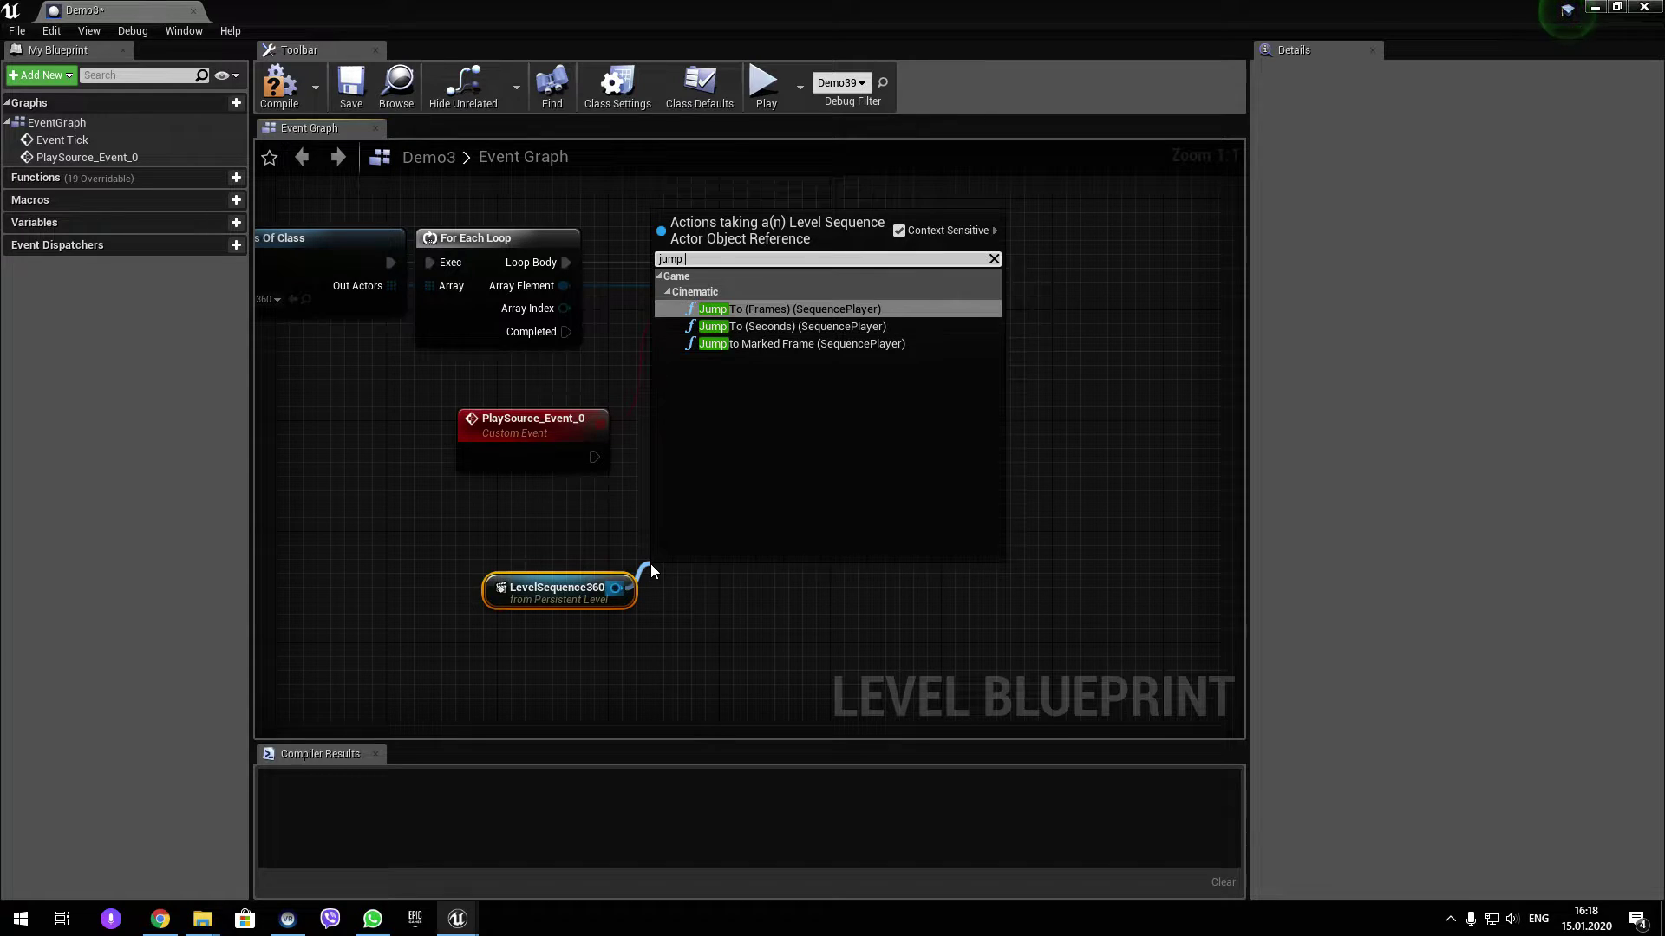
key("Return")
right_click_drag(649, 560, 477, 486)
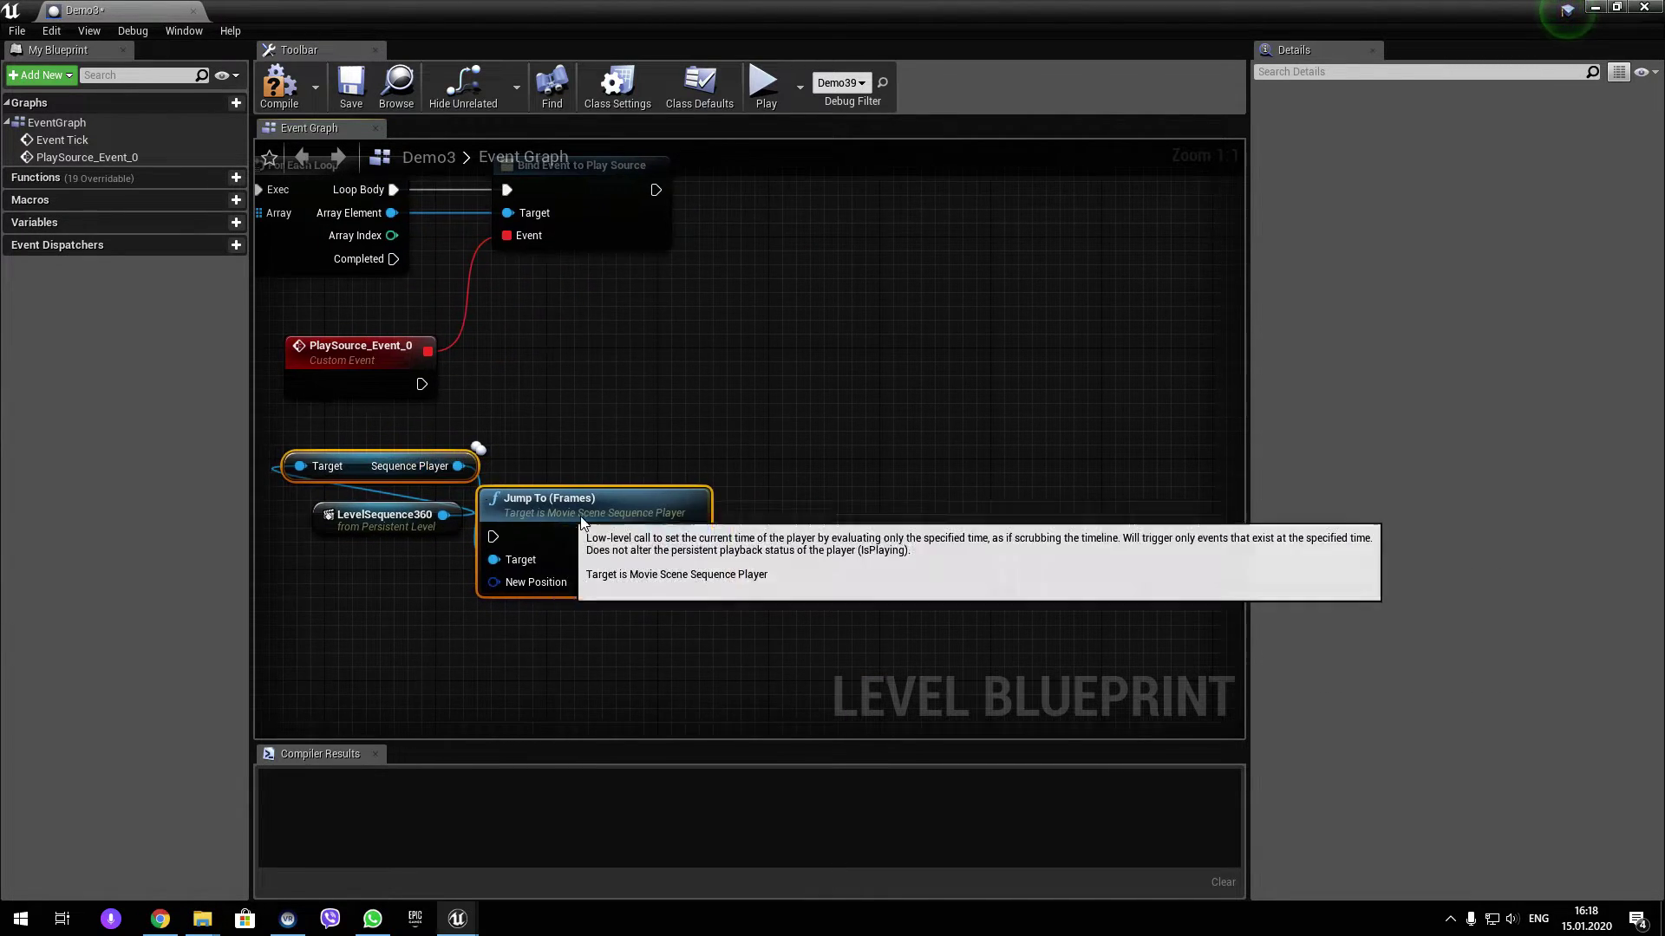
mouse_move(477, 486)
left_mouse_down()
mouse_move(700, 467)
mouse_move(611, 522)
left_mouse_up()
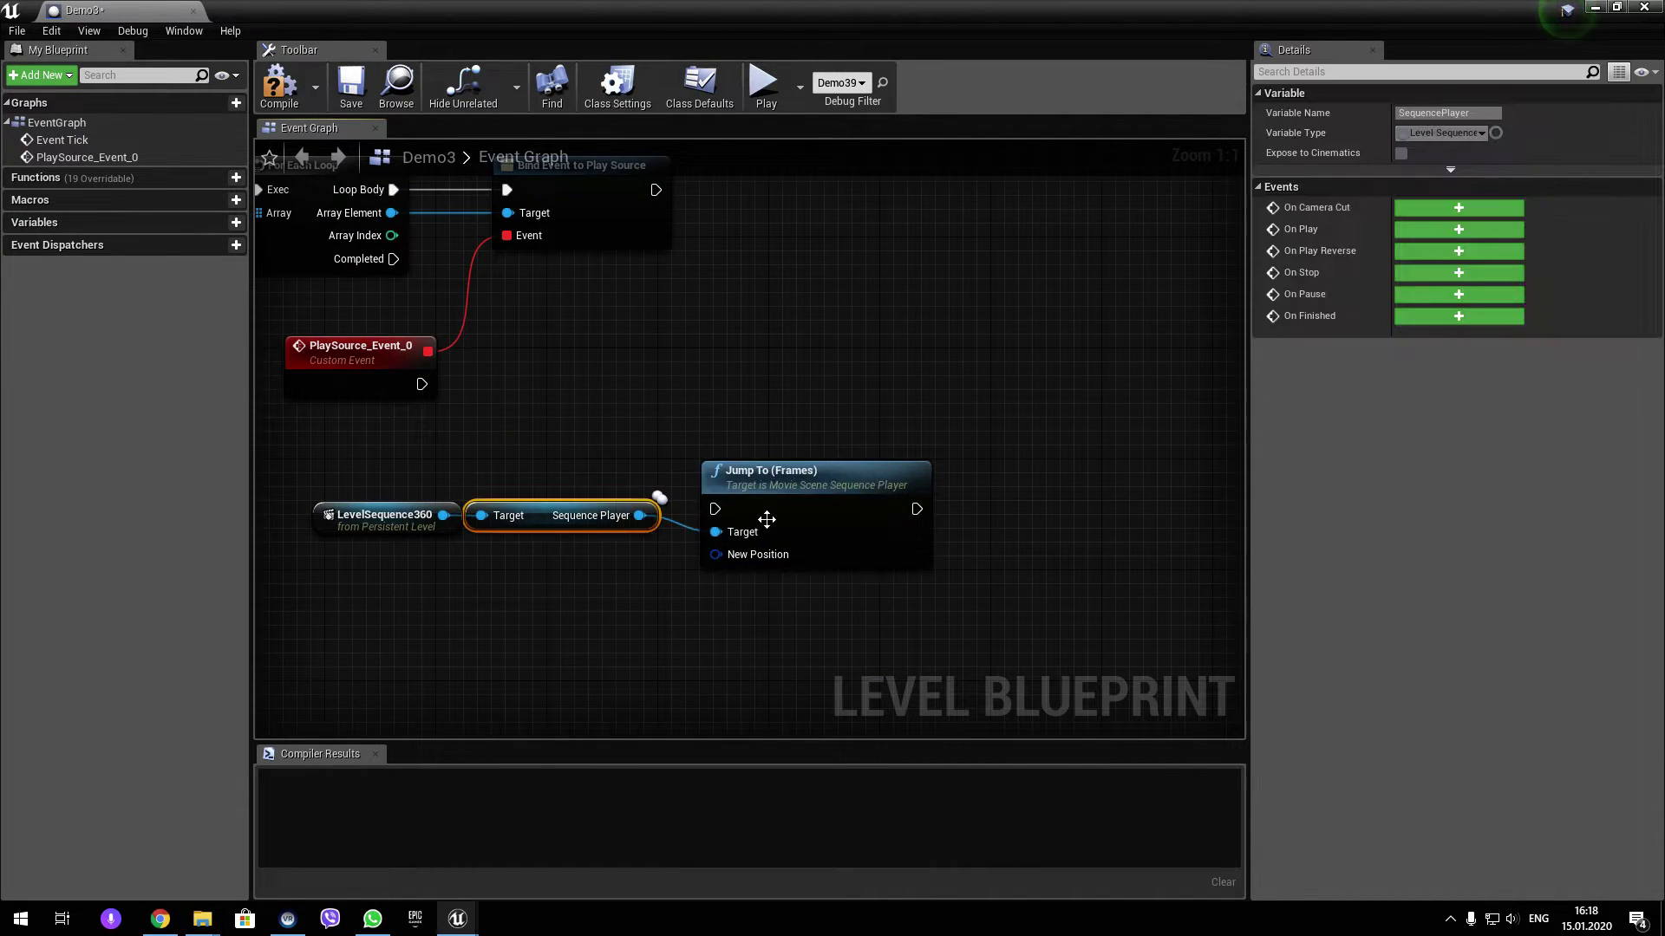
left_click_drag(765, 520, 805, 433)
left_click_drag(421, 384, 586, 401)
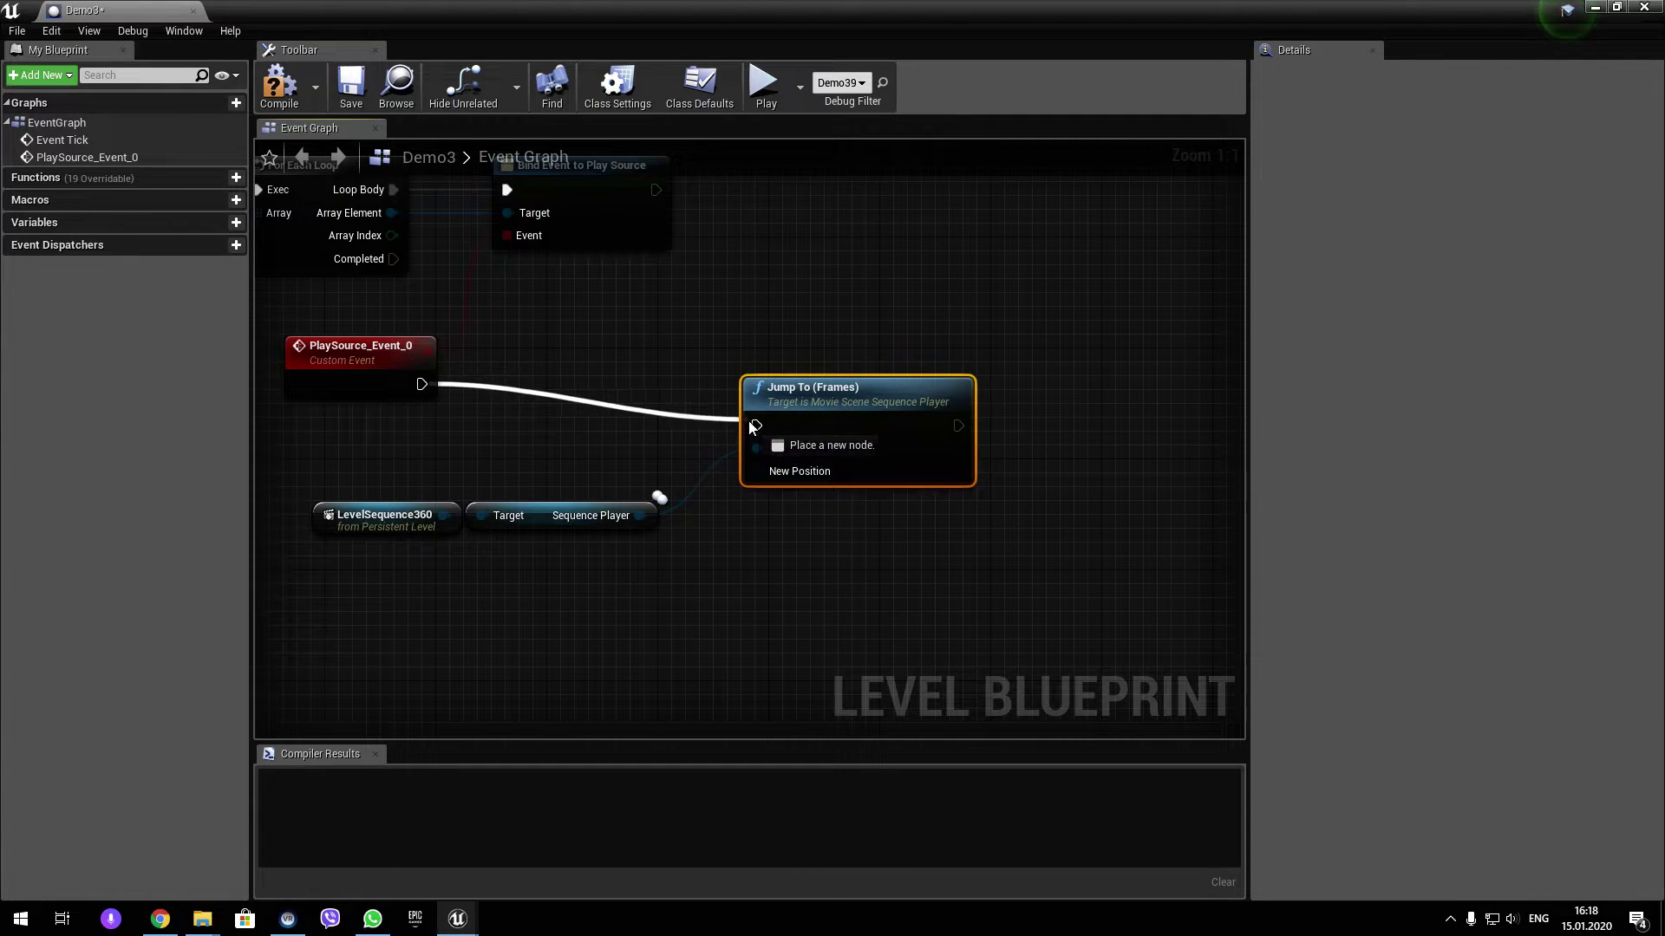
left_click_drag(750, 426, 920, 349)
Feed Jump To's New Position from Make FrameTime built on a Make FrameNumber.
mouse_move(854, 429)
left_mouse_down()
mouse_move(782, 521)
mouse_move(641, 586)
left_mouse_up()
left_click(845, 626)
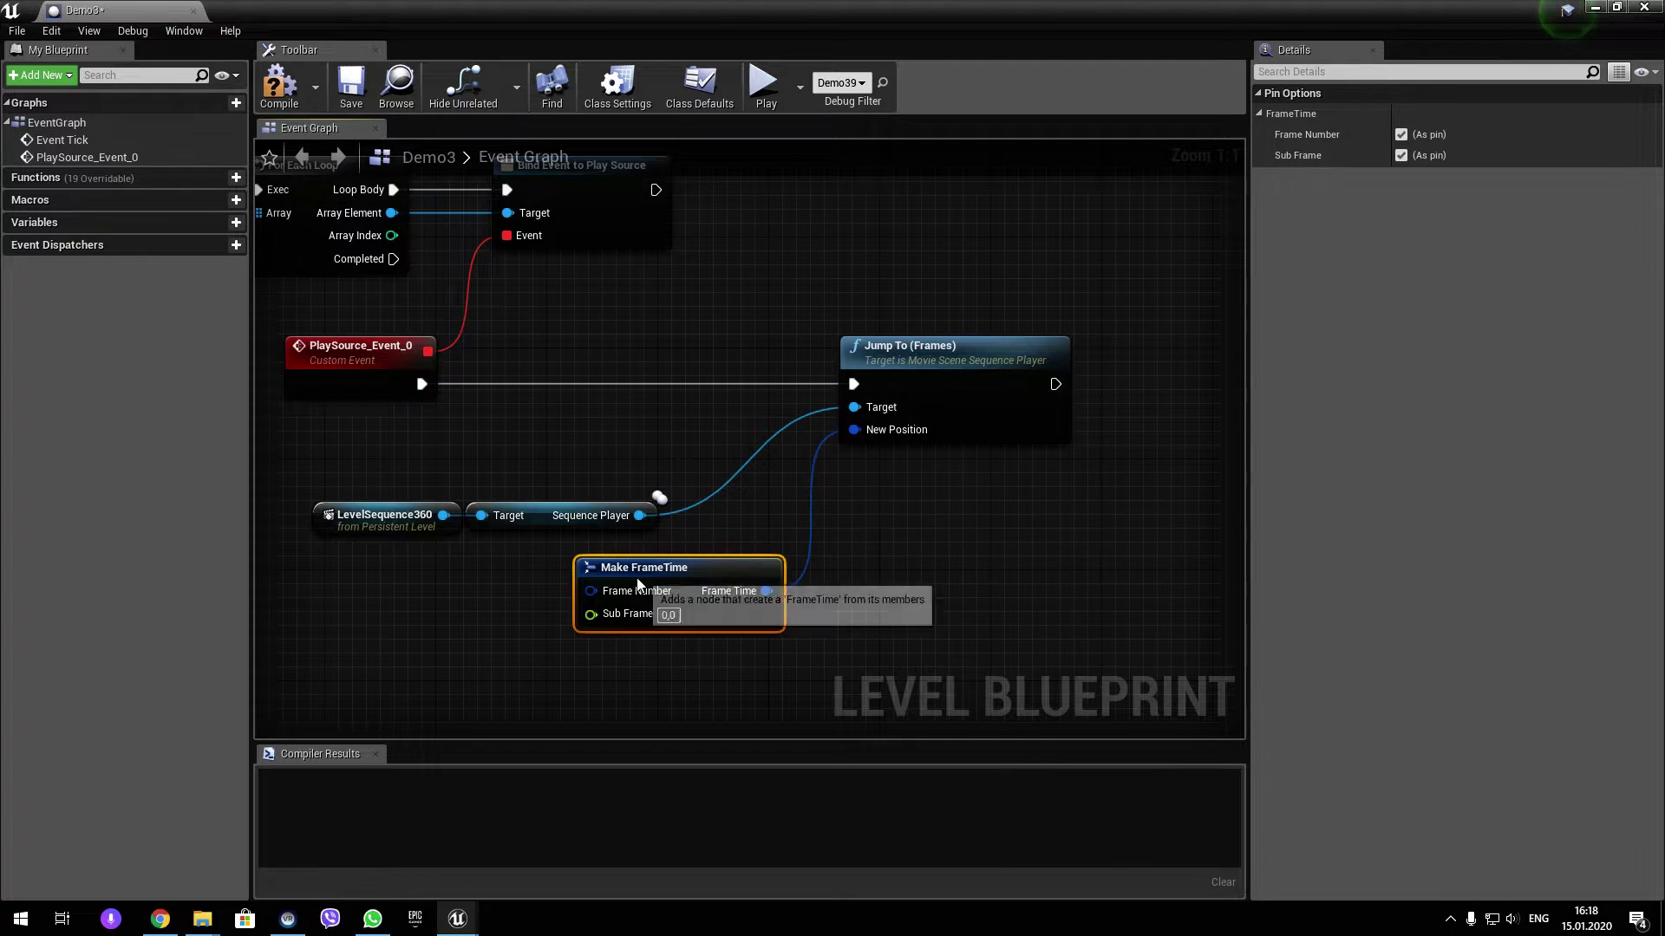
left_click_drag(694, 518, 328, 492)
left_click_drag(462, 506, 587, 424)
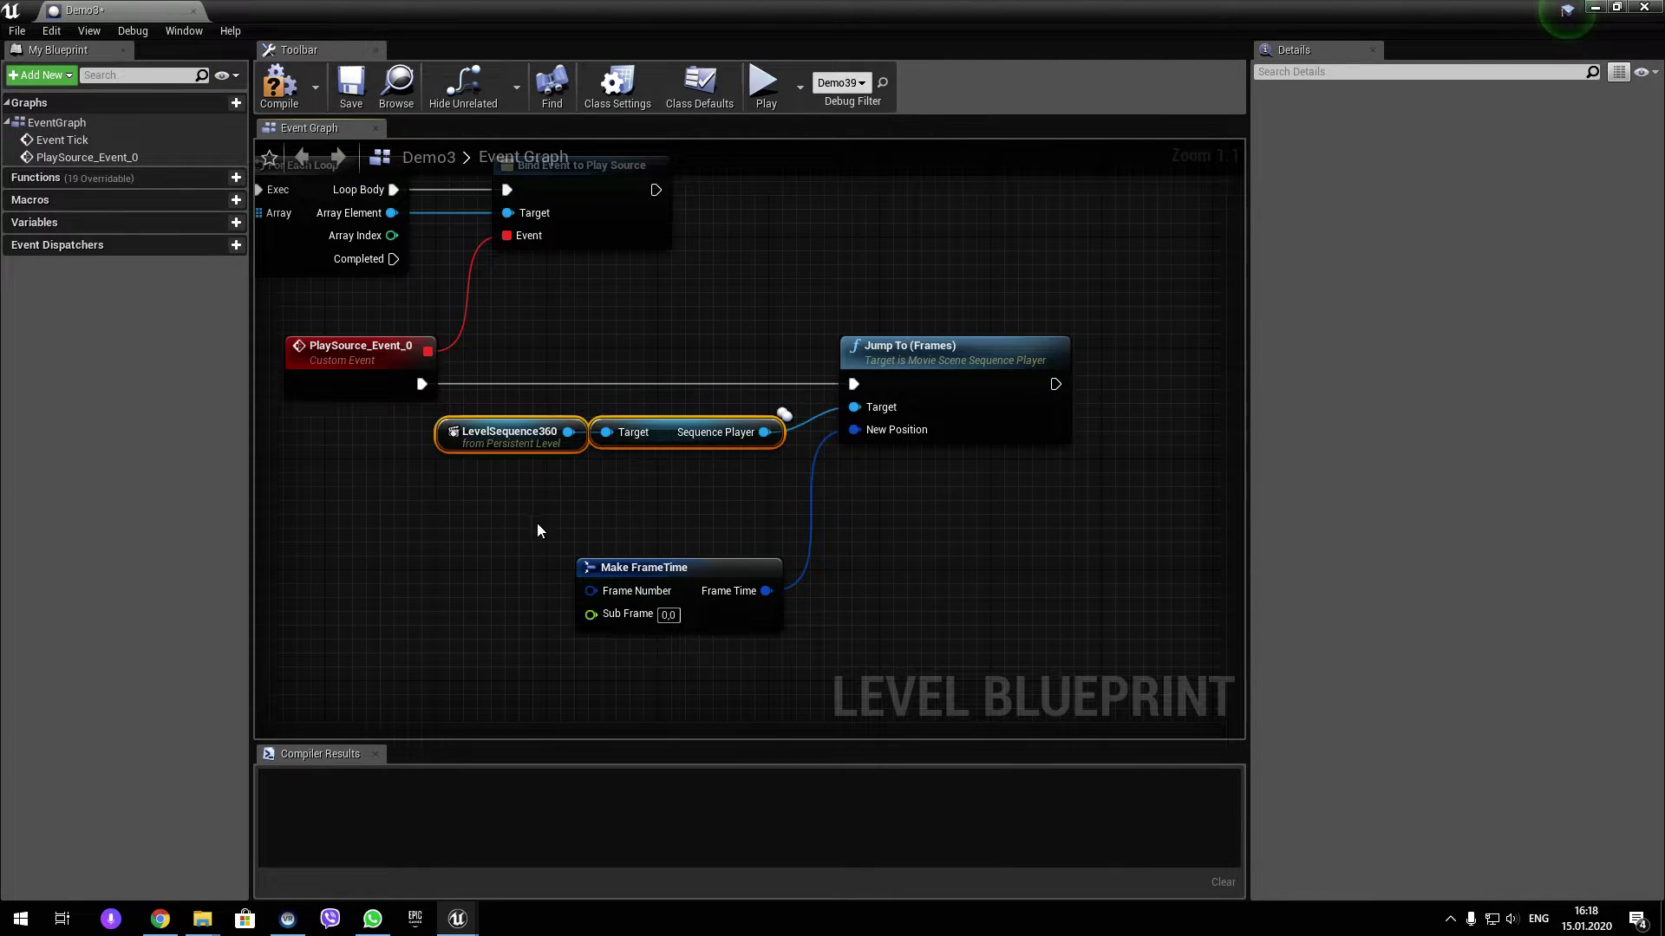
right_click_drag(613, 600, 822, 568)
mouse_move(823, 568)
left_mouse_down()
mouse_move(823, 499)
mouse_move(718, 515)
mouse_move(612, 489)
left_mouse_up()
left_click(806, 653)
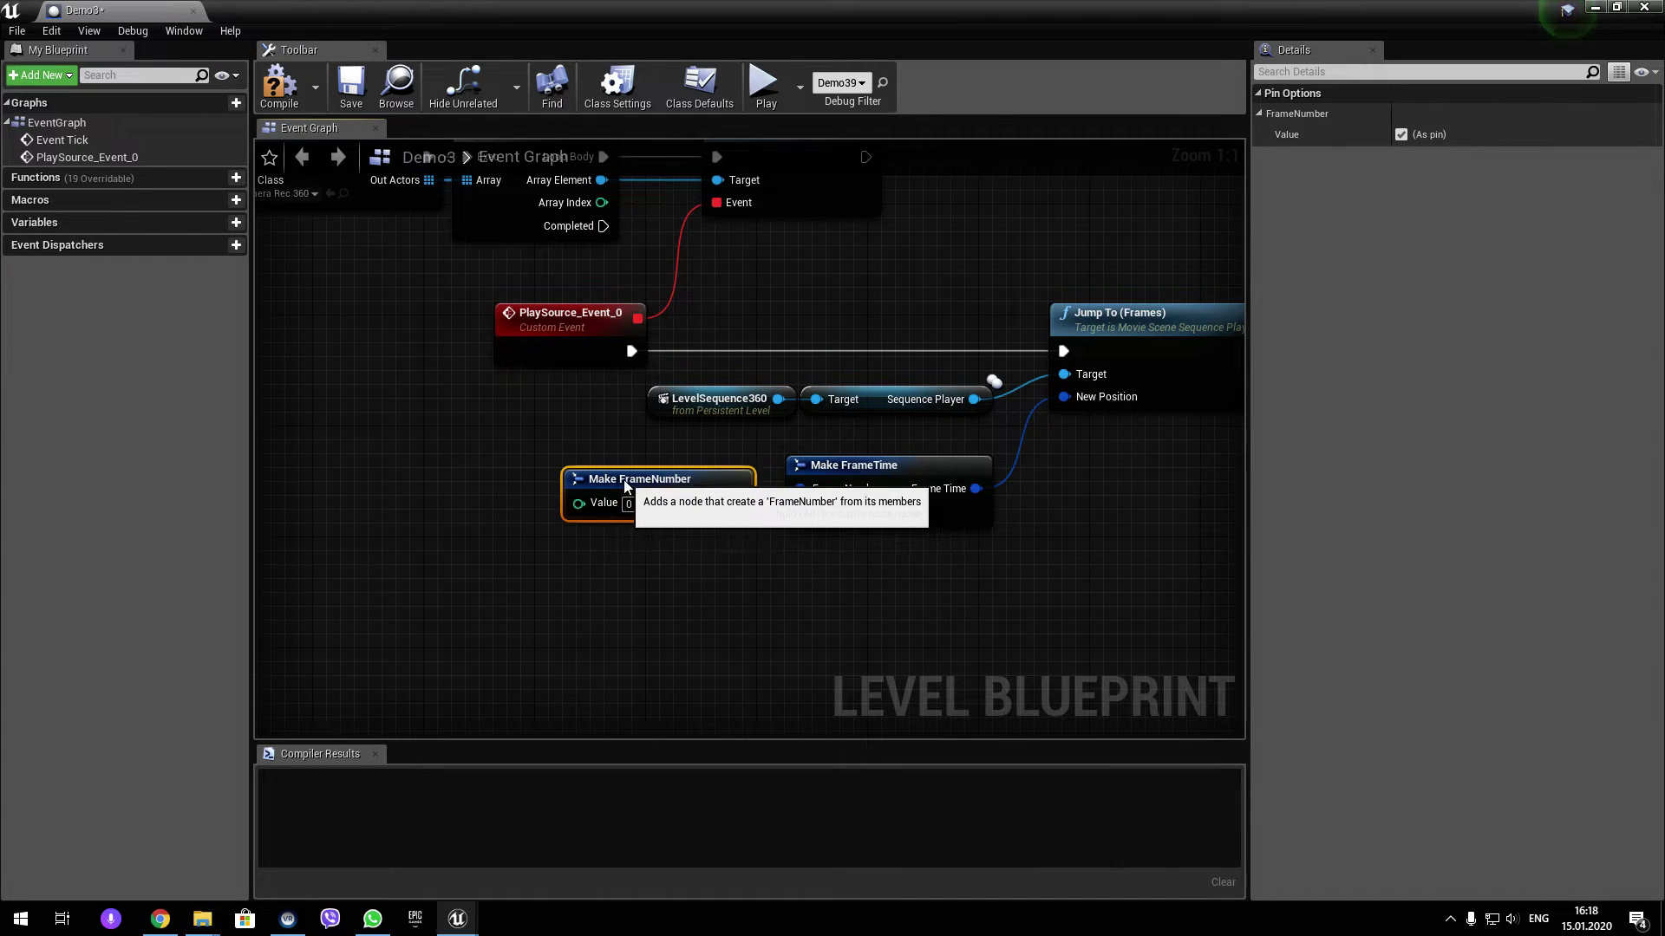
right_click_drag(623, 480, 730, 511)
Create an Integer variable named Frame and compile the level blueprint.
left_click(203, 224)
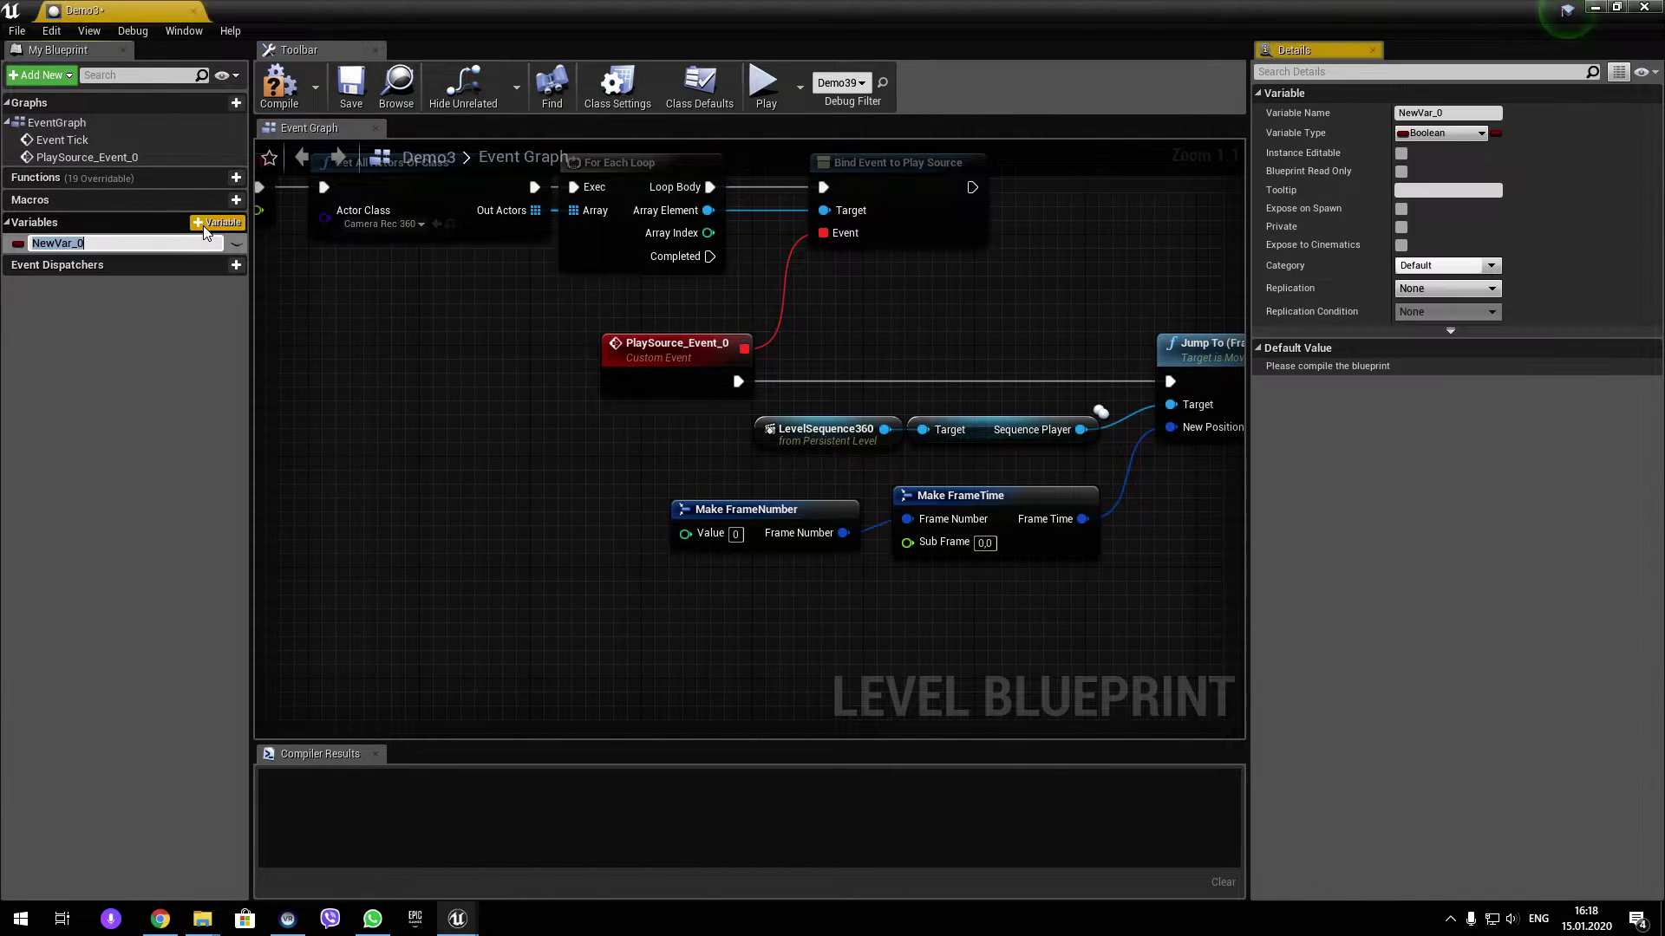
type("Frame")
key("Return")
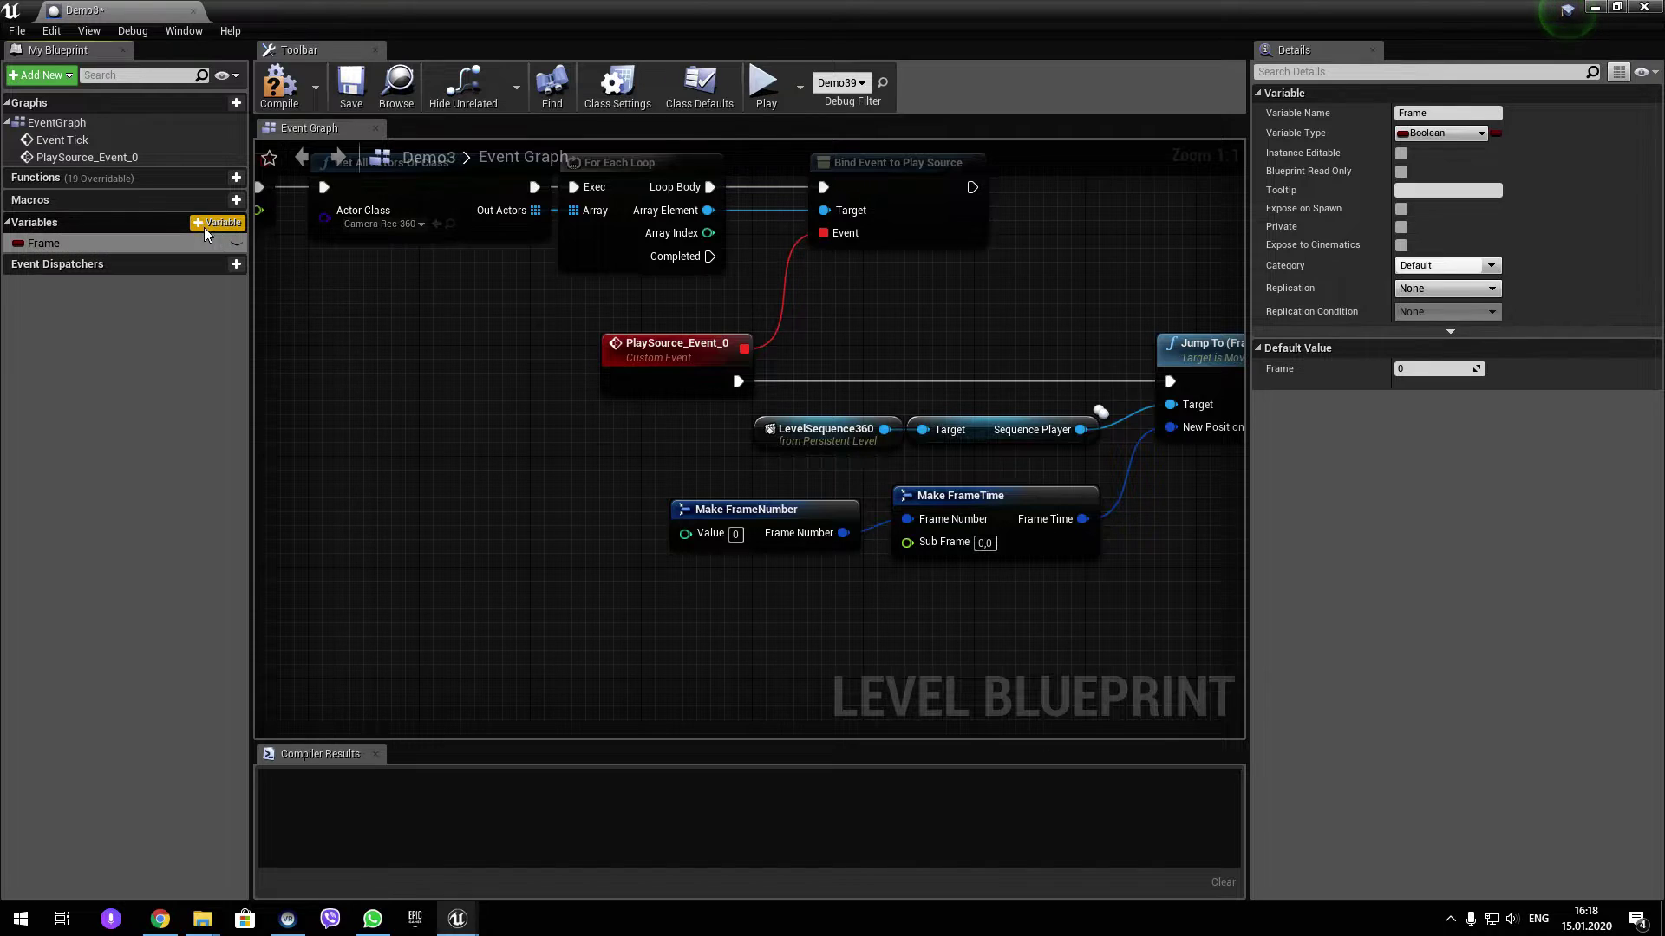
left_click(1441, 133)
left_click(1268, 210)
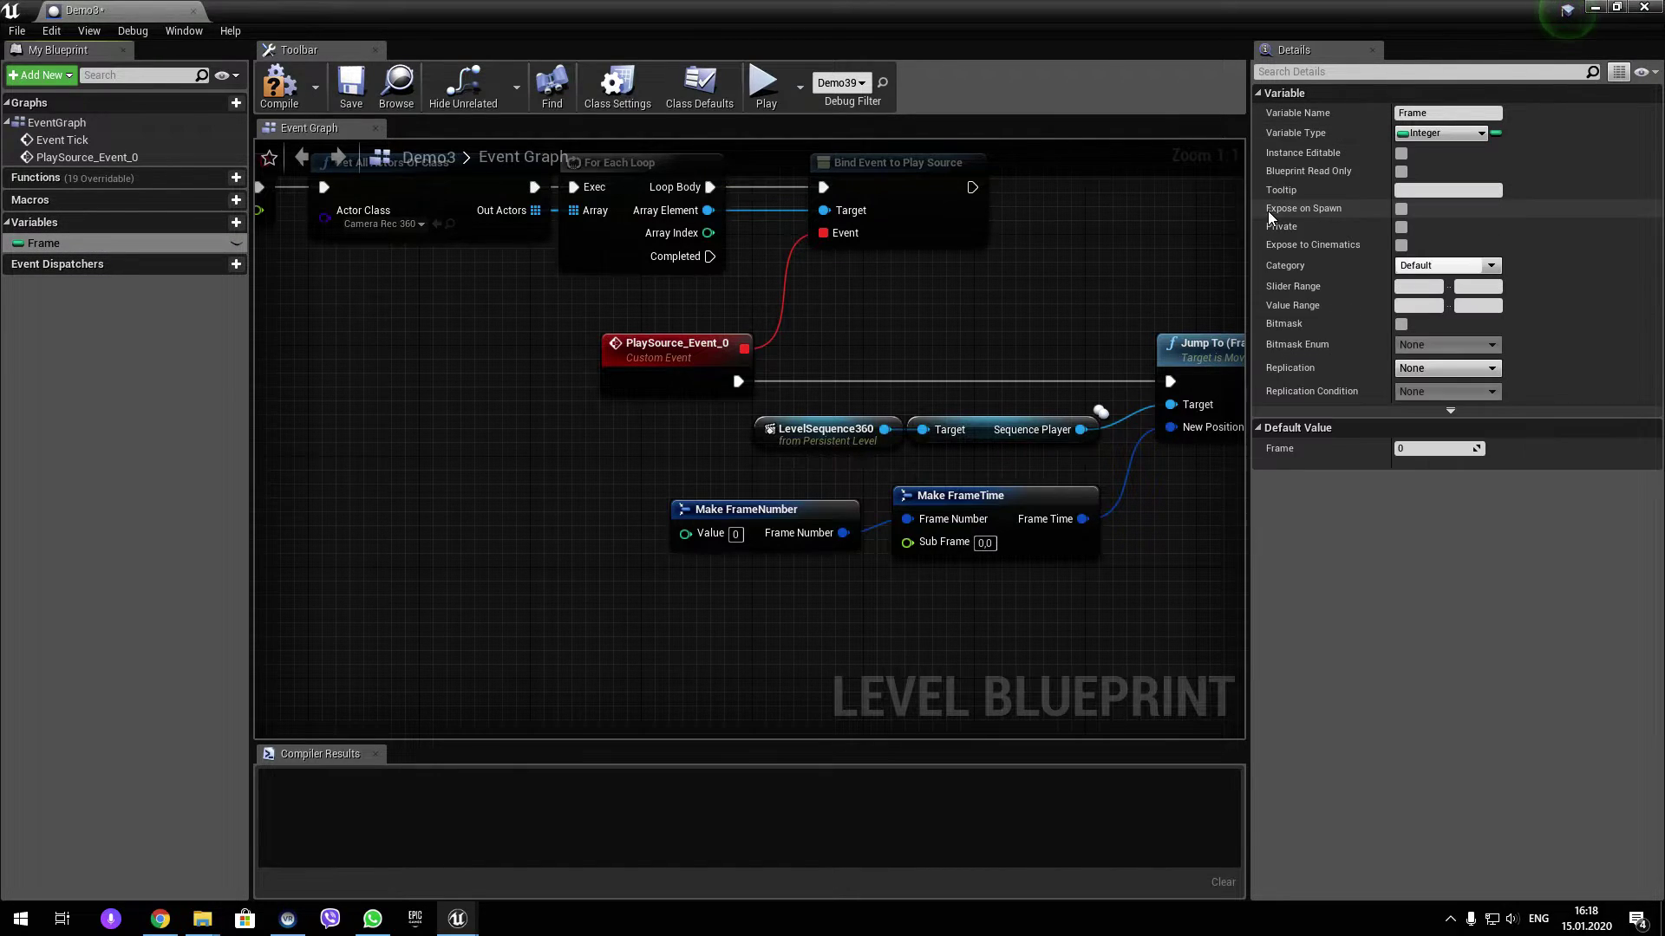
left_click(279, 87)
Add Frame + 1 and wire the result into a SET Frame node.
mouse_move(43, 244)
left_mouse_down()
mouse_move(334, 594)
mouse_move(434, 574)
left_mouse_up()
left_click(353, 613)
type("+")
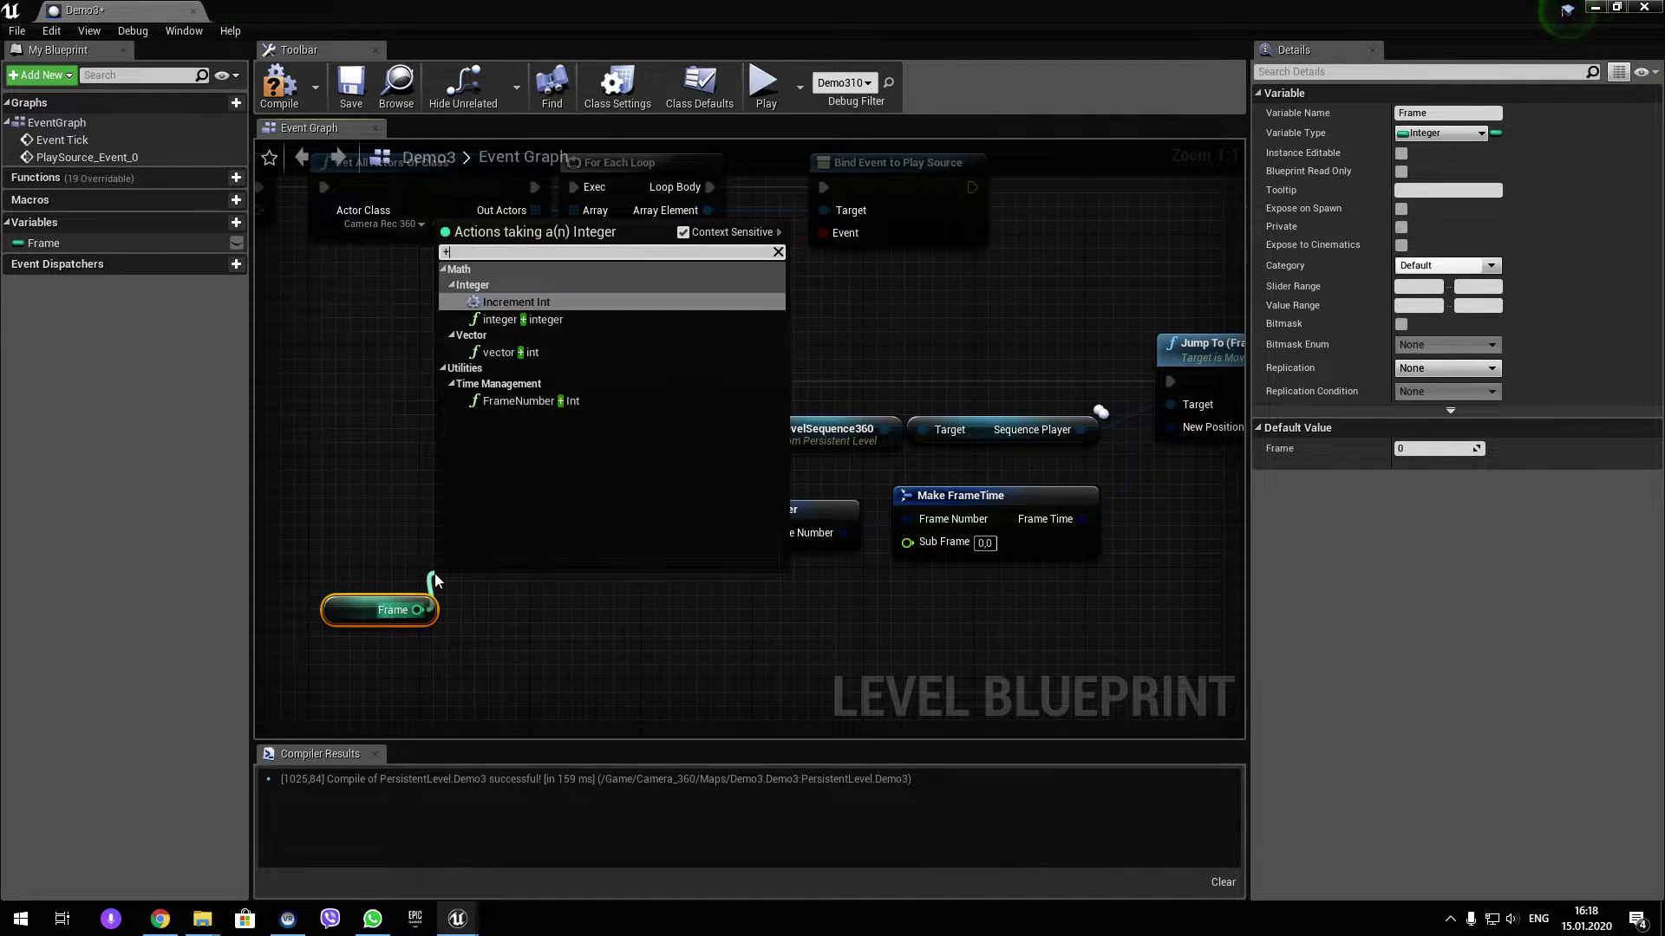
left_click(517, 319)
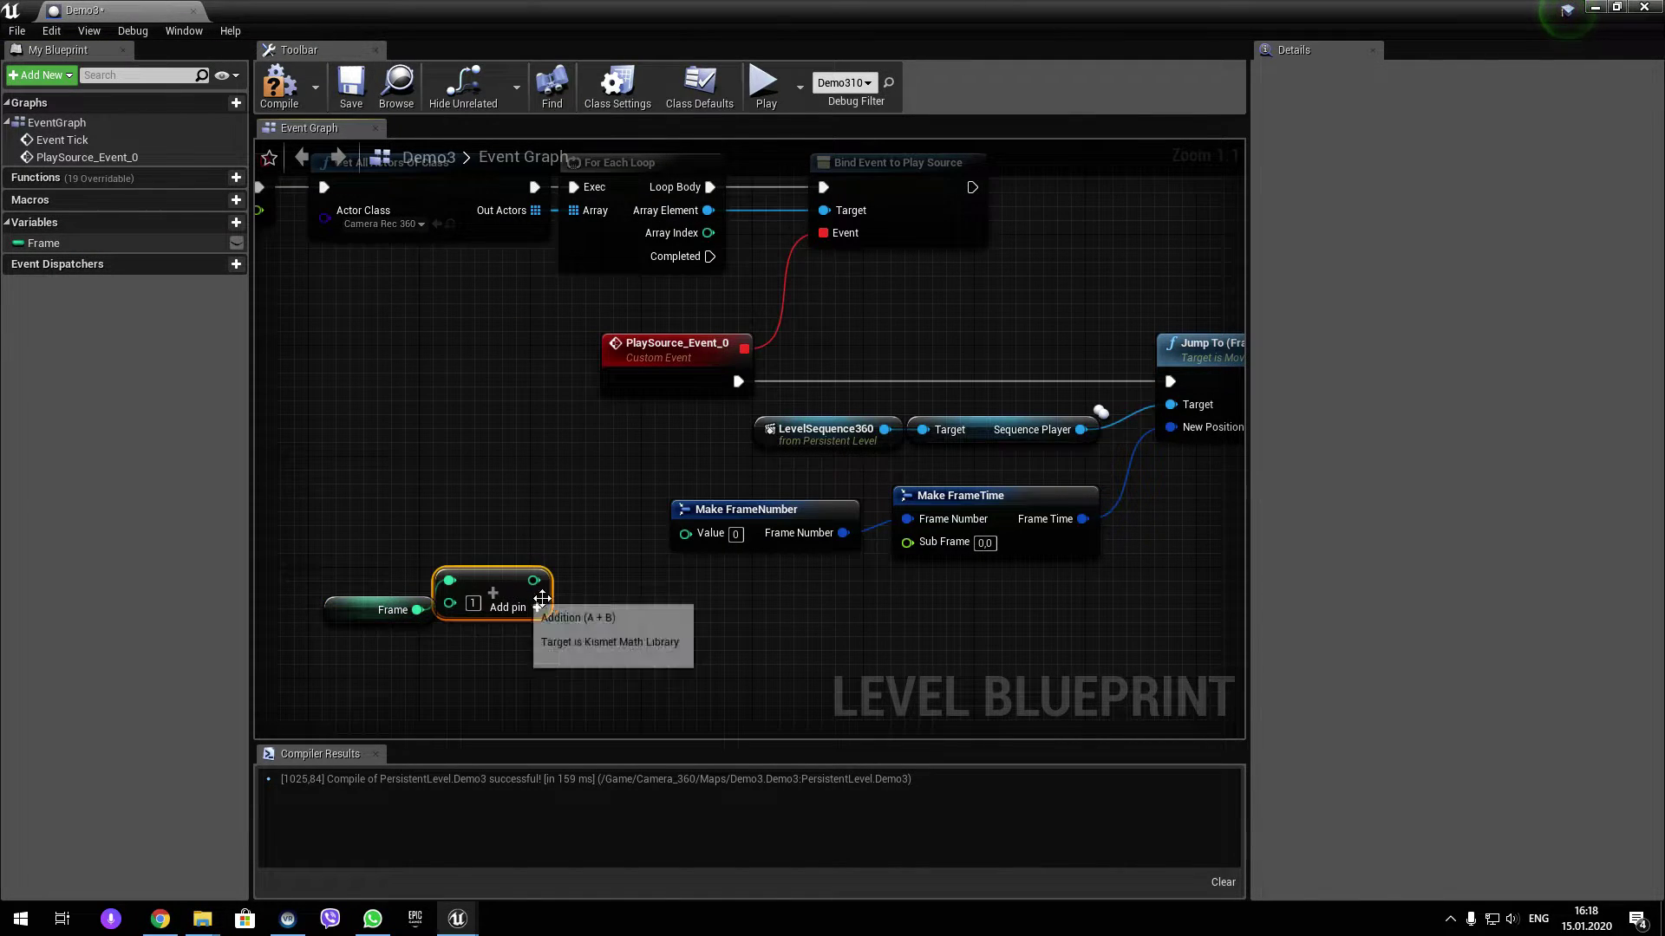
right_click_drag(582, 571, 669, 484)
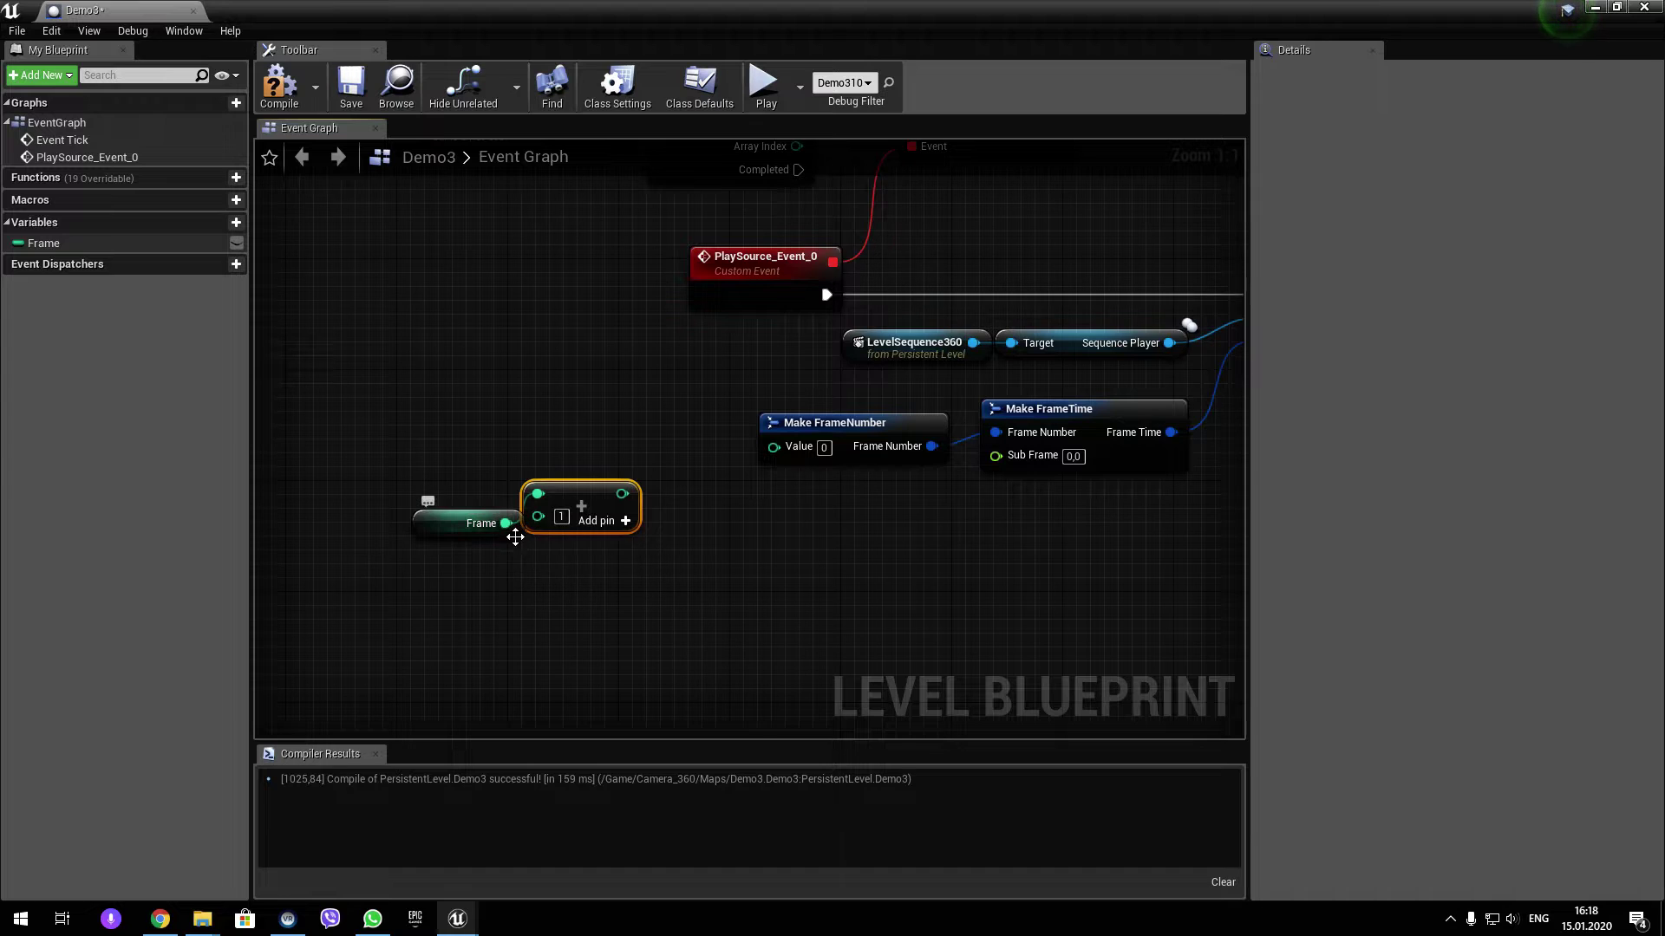
mouse_move(508, 533)
left_mouse_down()
mouse_move(480, 521)
mouse_move(404, 554)
left_mouse_up()
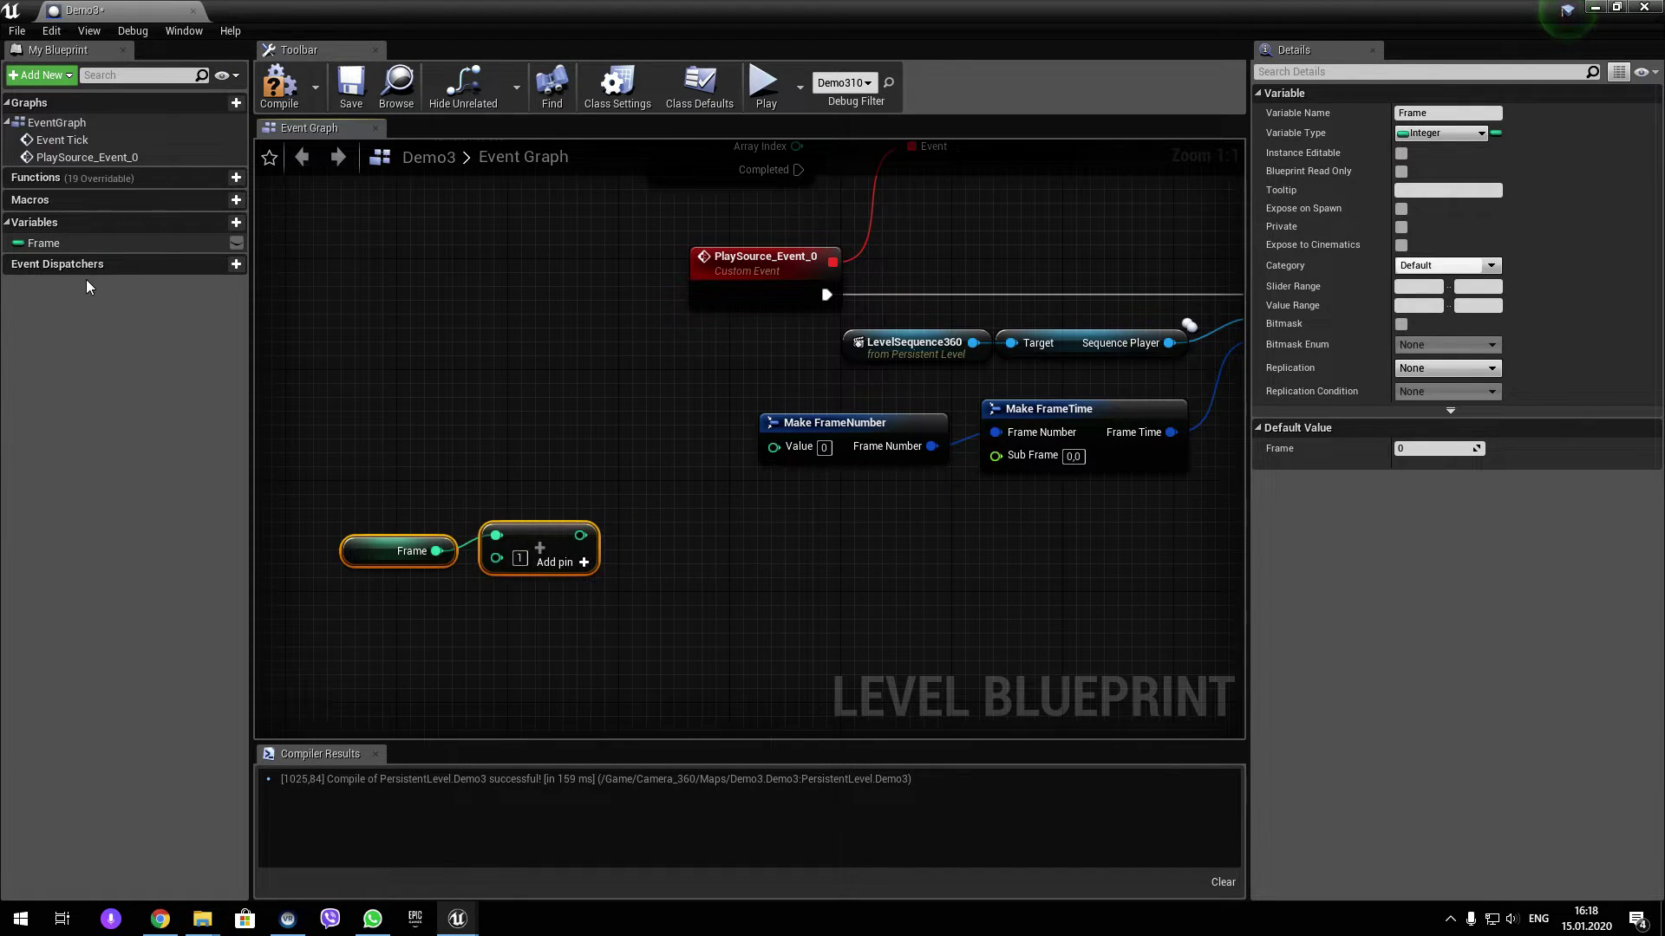
left_click_drag(44, 243, 584, 501)
left_click(584, 501)
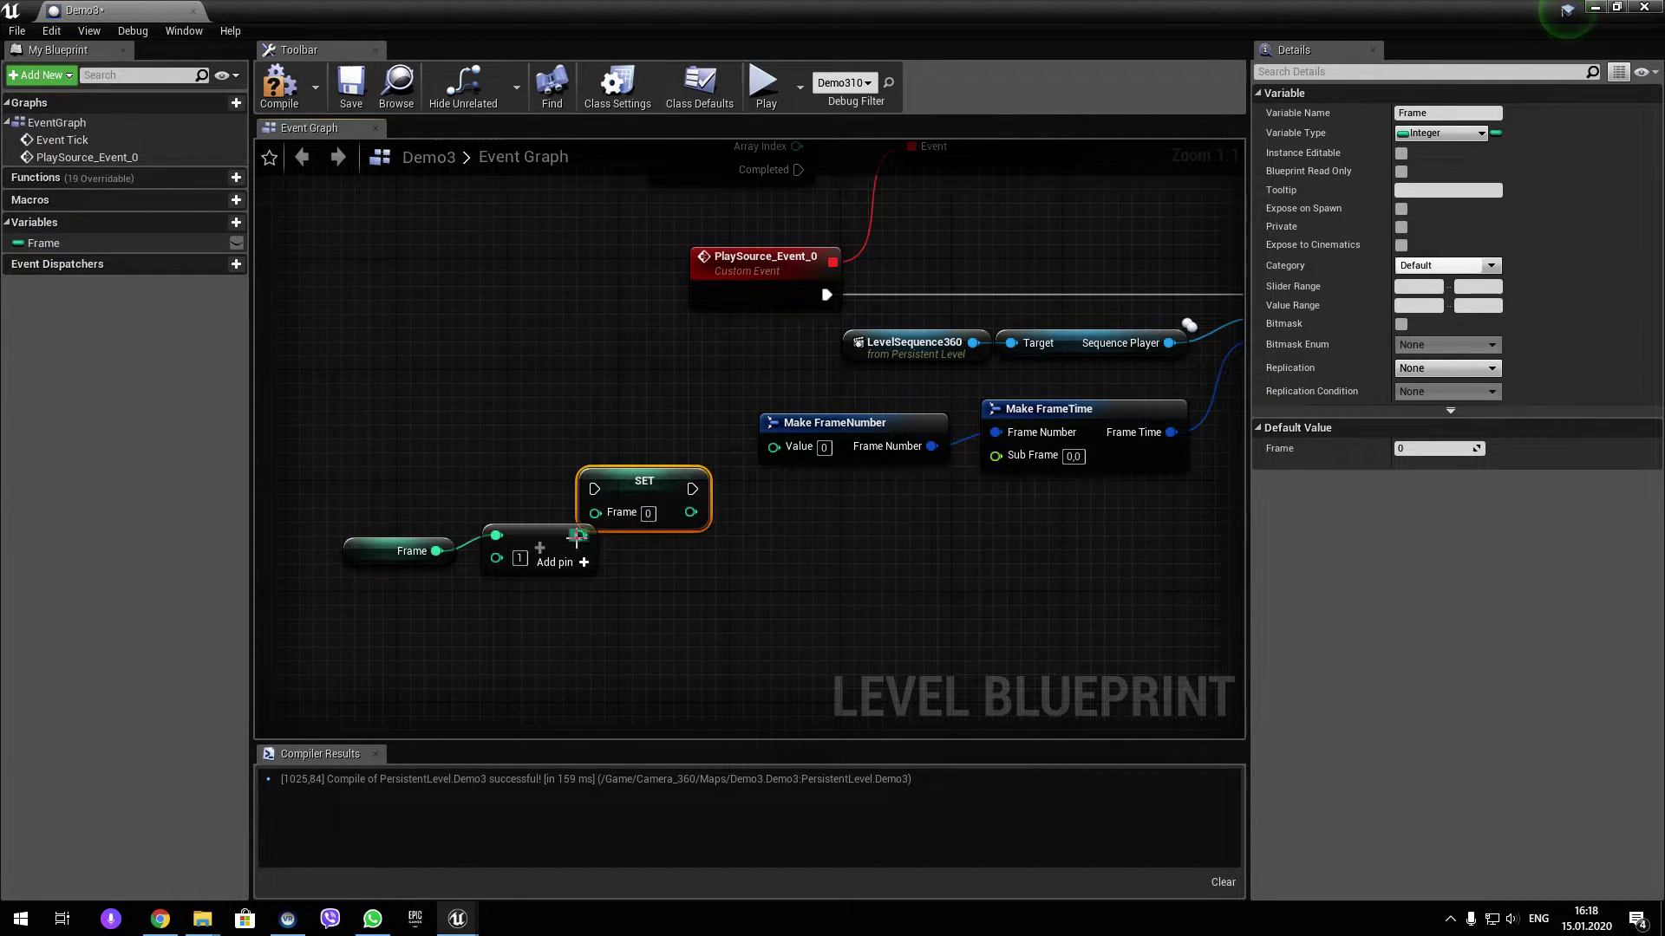
mouse_move(334, 525)
left_mouse_down()
mouse_move(509, 537)
mouse_move(488, 524)
left_mouse_up()
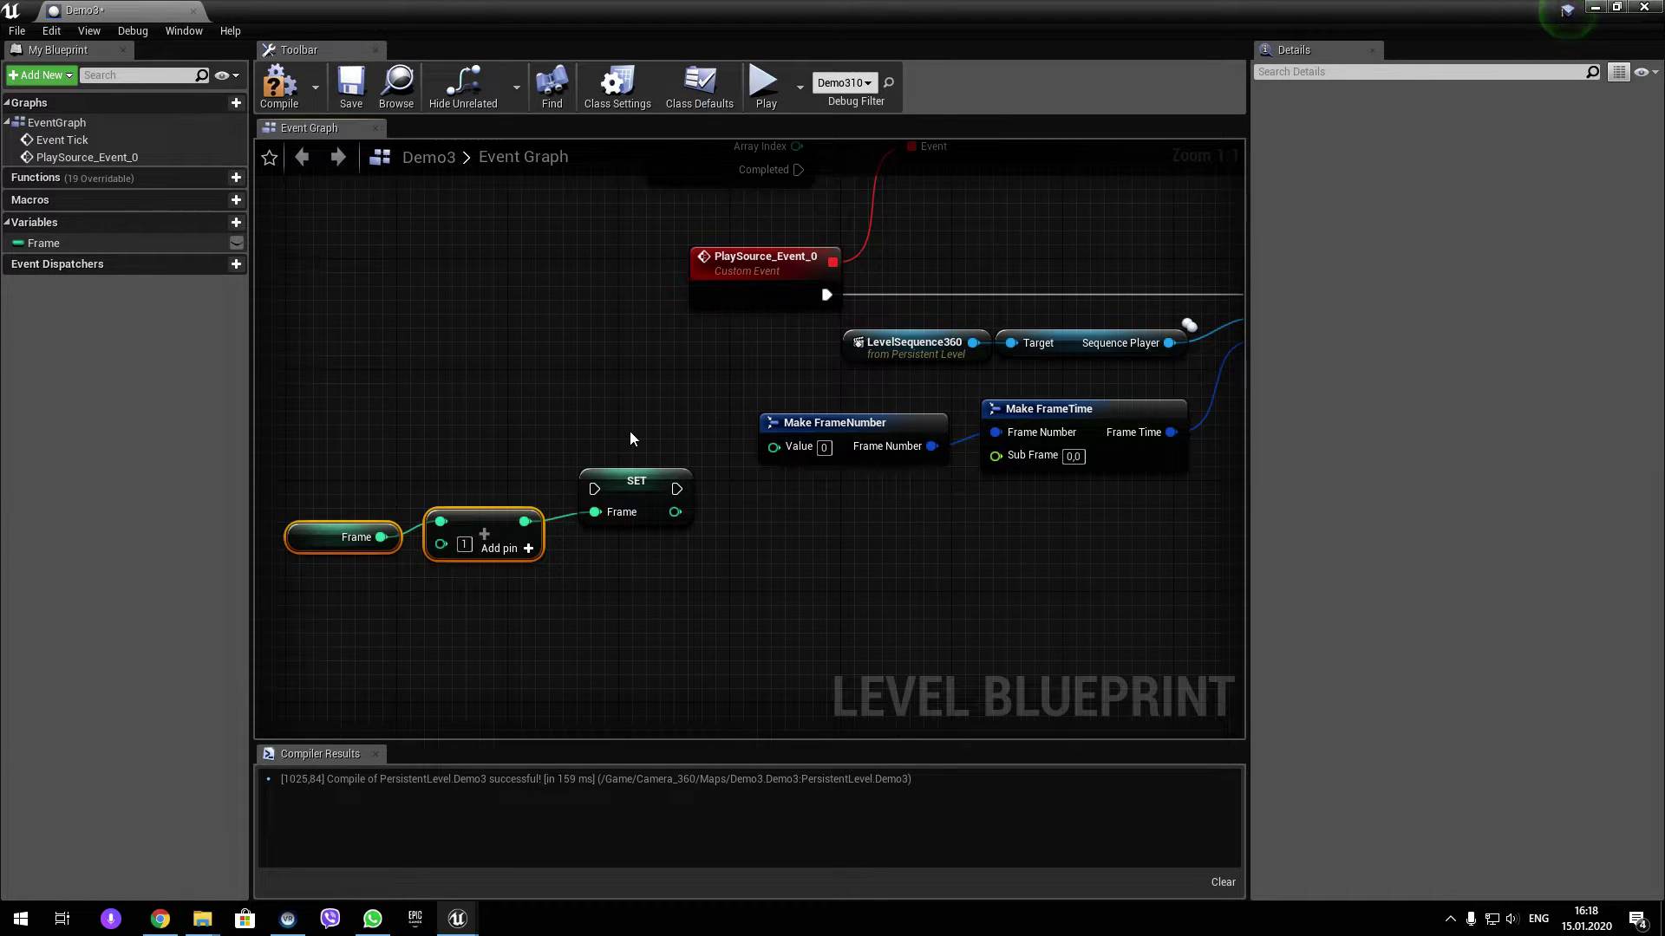
Place the increment nodes under PlaySource_Event_0 and route its exec wire through SET Frame.
left_click(793, 457)
left_click(763, 520)
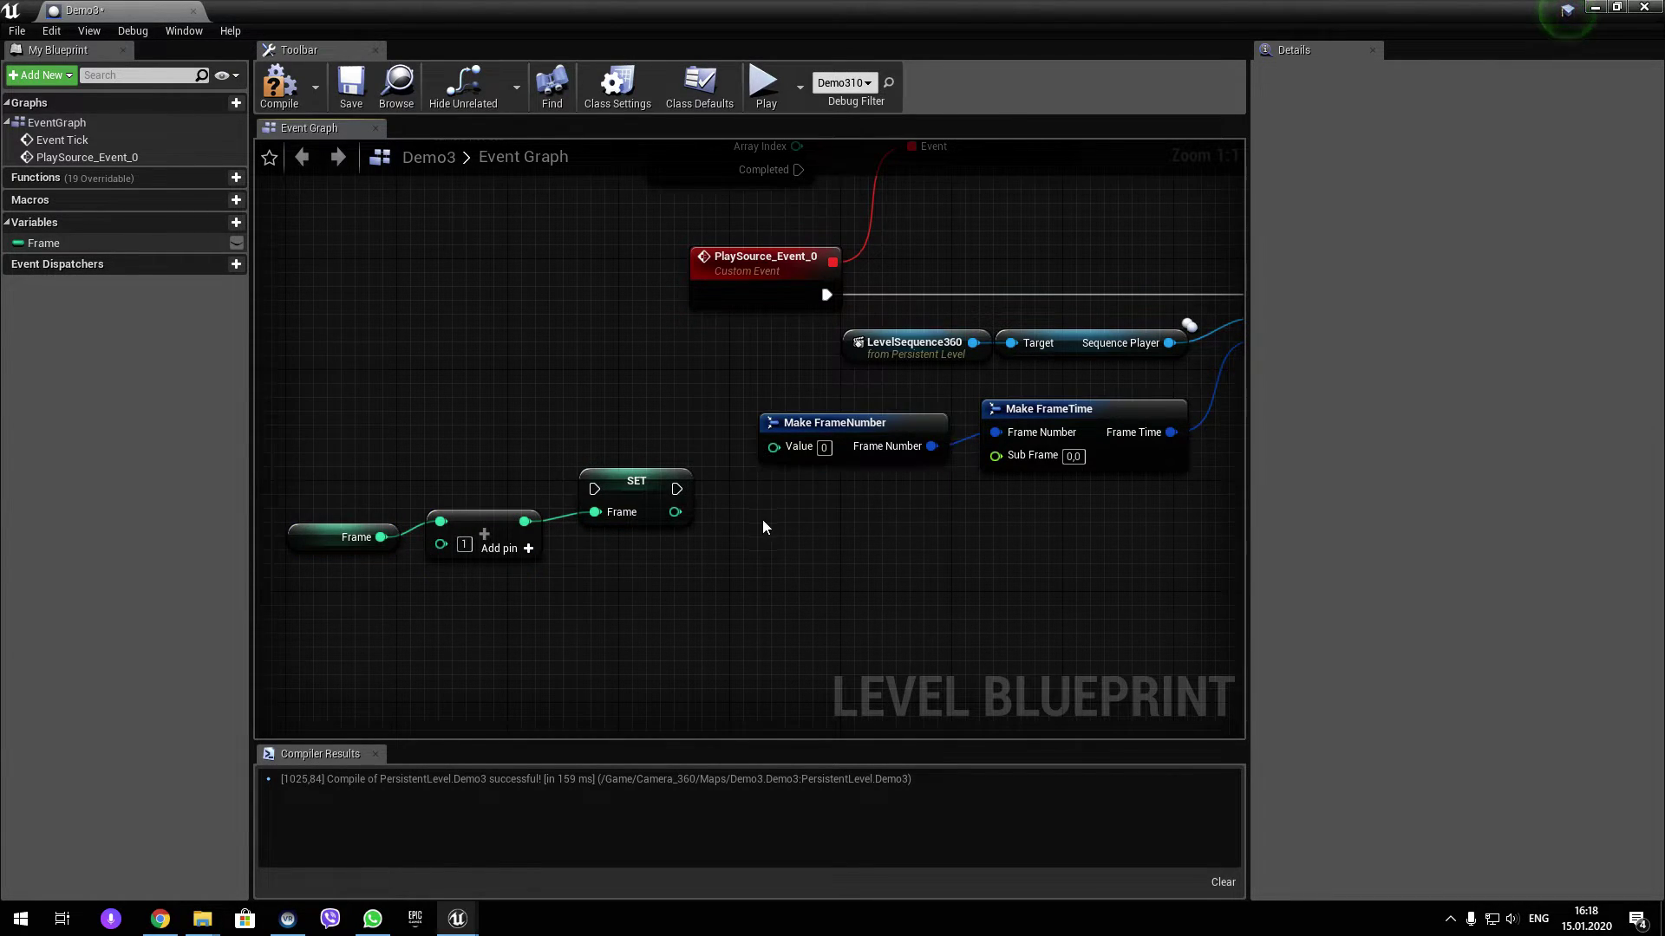
scroll(754, 521, "down", 2)
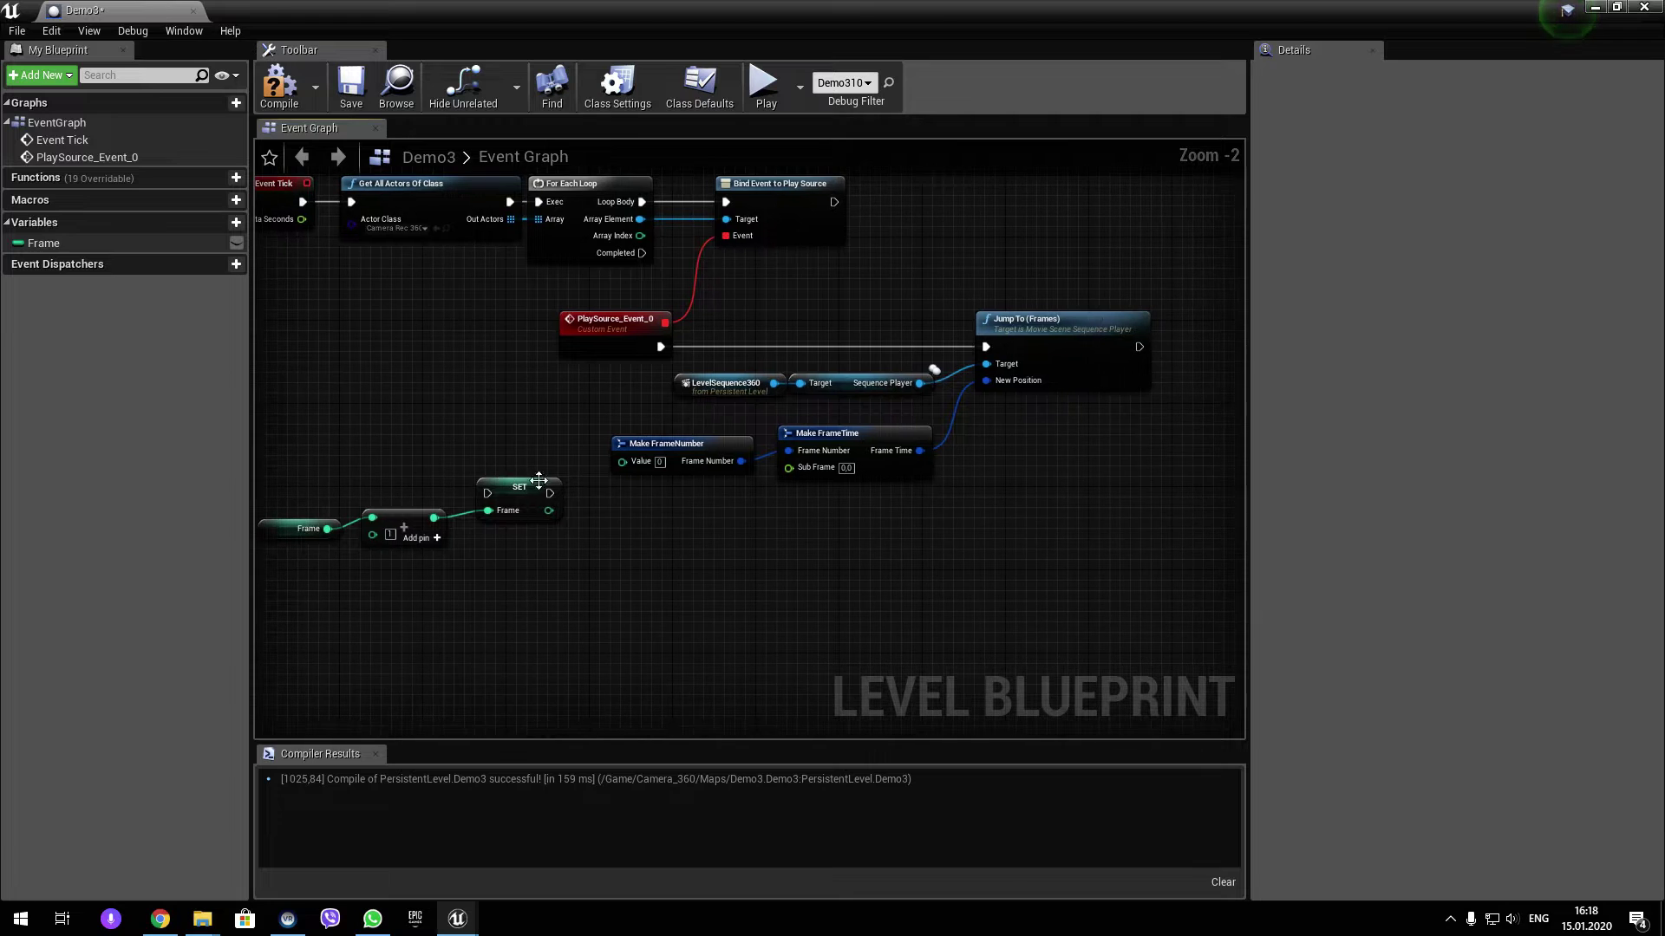
mouse_move(555, 486)
left_mouse_down()
mouse_move(330, 560)
mouse_move(531, 510)
left_mouse_up()
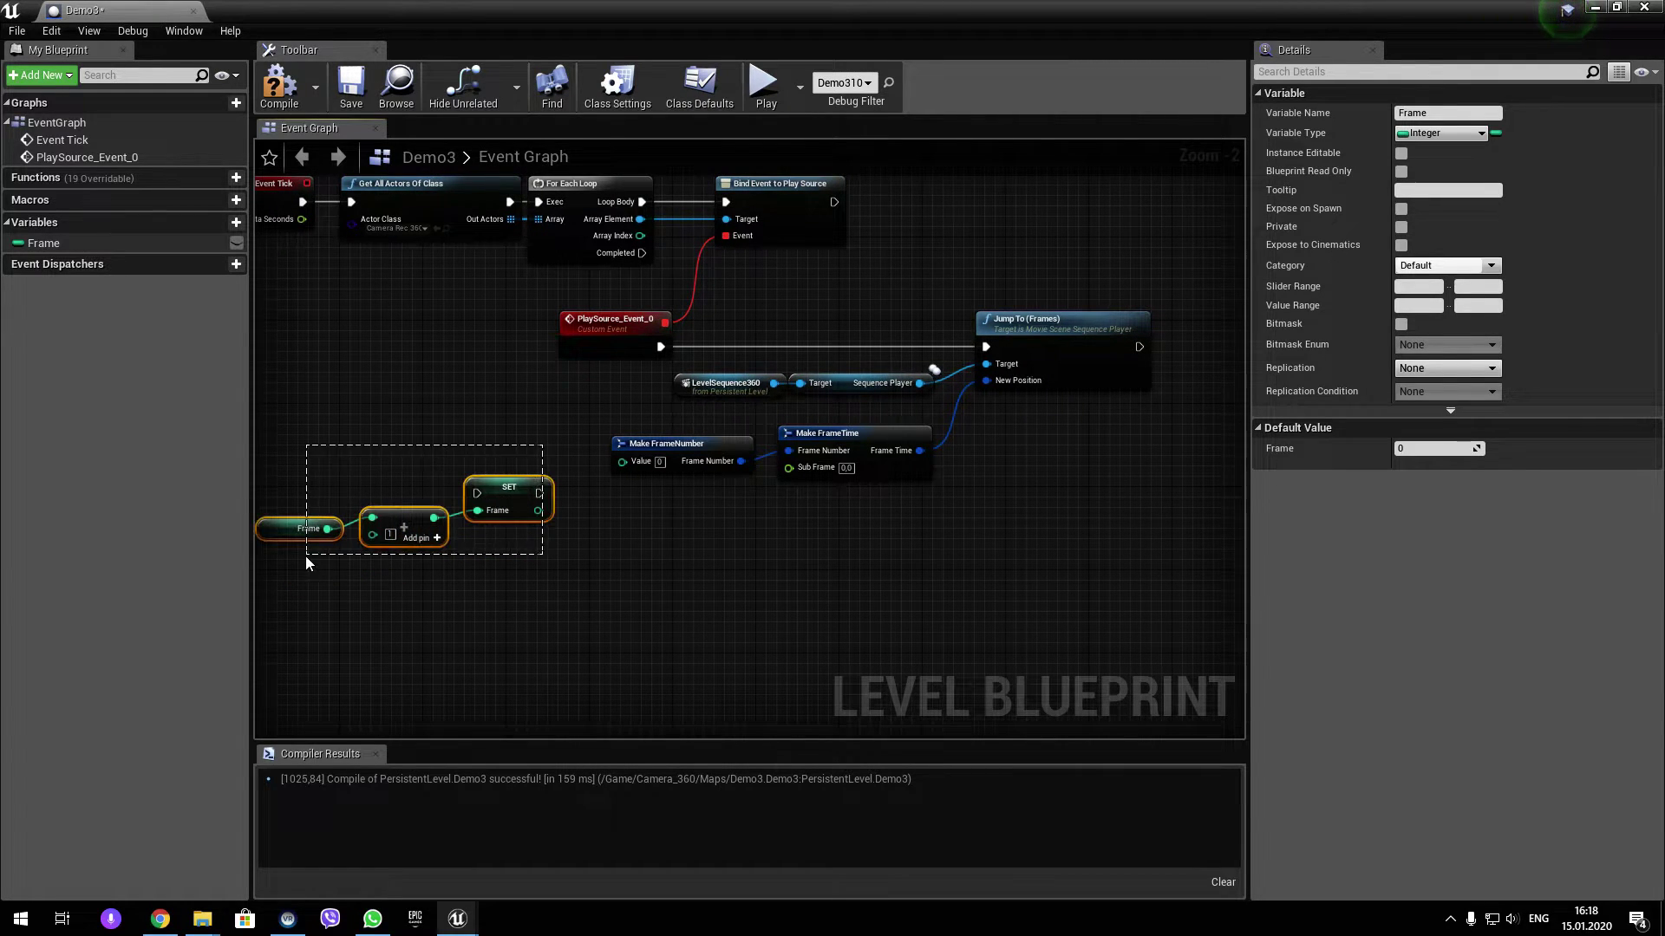
left_click_drag(543, 444, 306, 559)
left_click_drag(509, 487, 928, 290)
right_click_drag(927, 290, 860, 321)
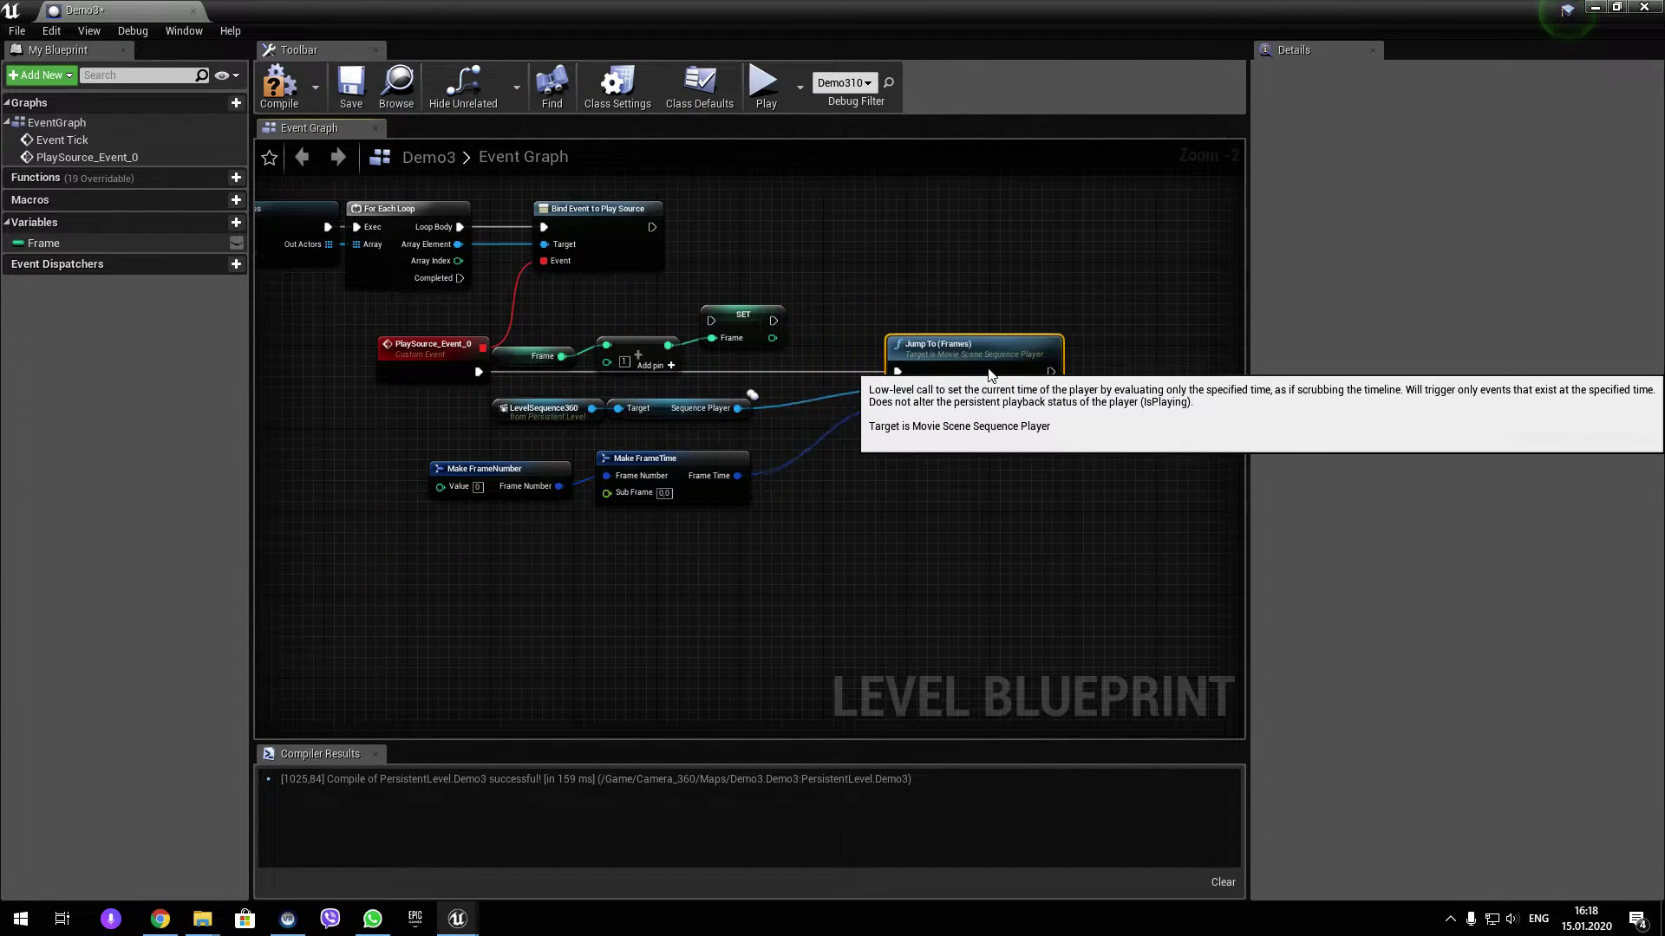
left_click_drag(989, 375, 1073, 375)
left_click_drag(867, 403, 471, 550)
left_click_drag(710, 475, 813, 548)
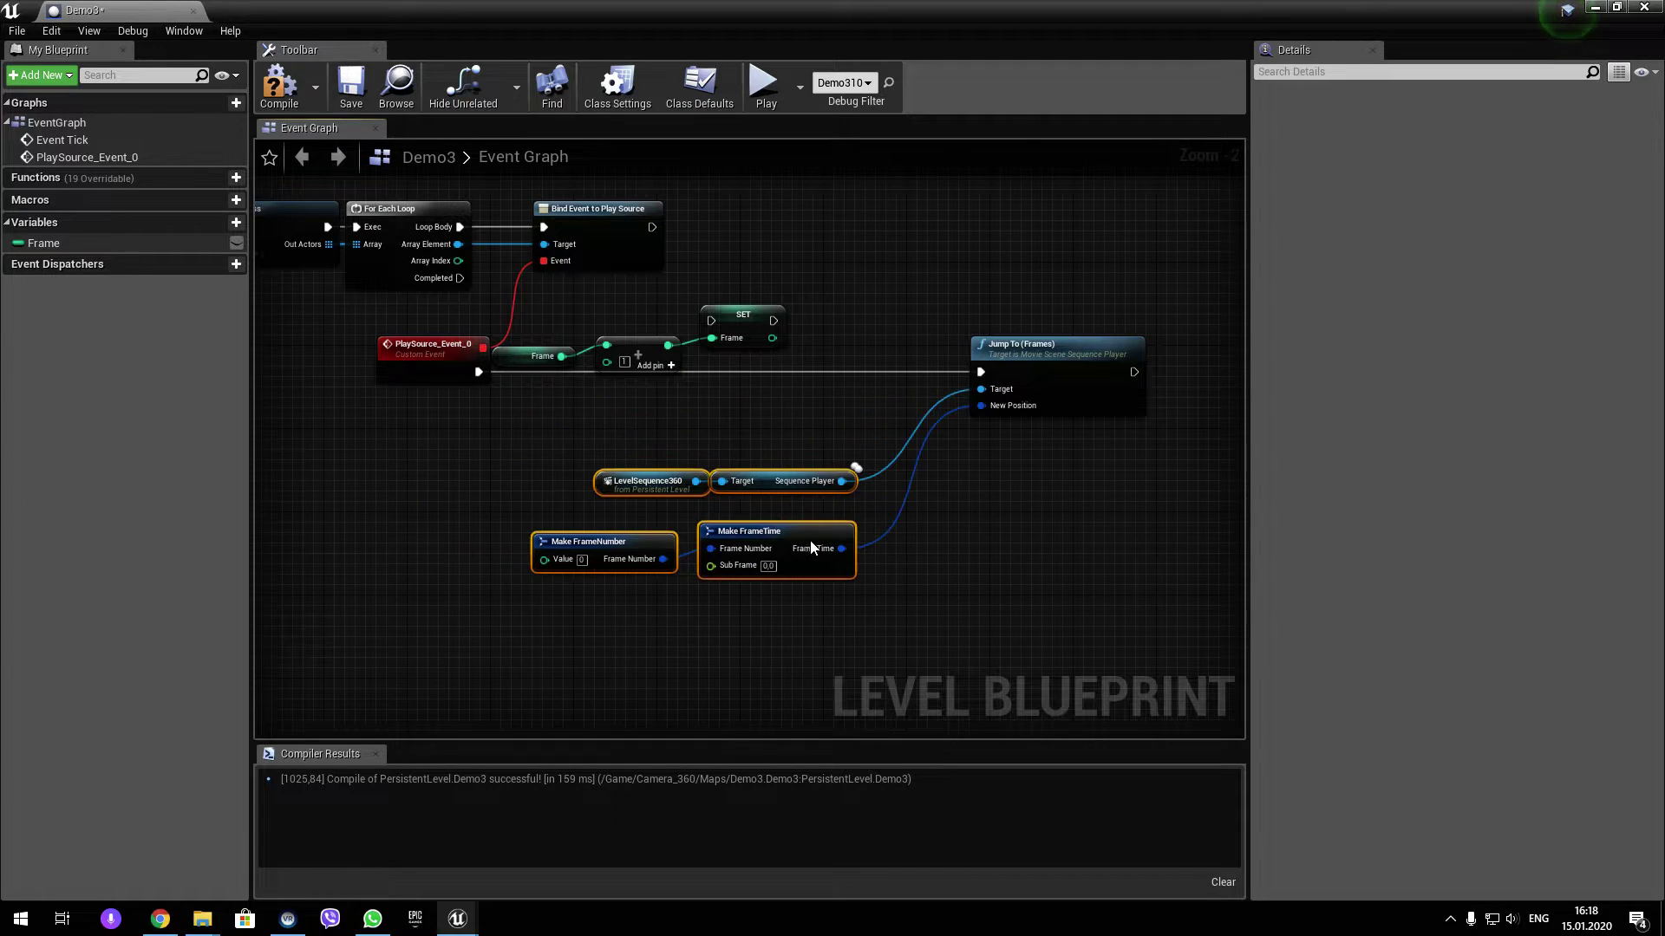
left_click(741, 428)
mouse_move(479, 372)
left_mouse_down()
mouse_move(711, 320)
mouse_move(951, 371)
left_mouse_up()
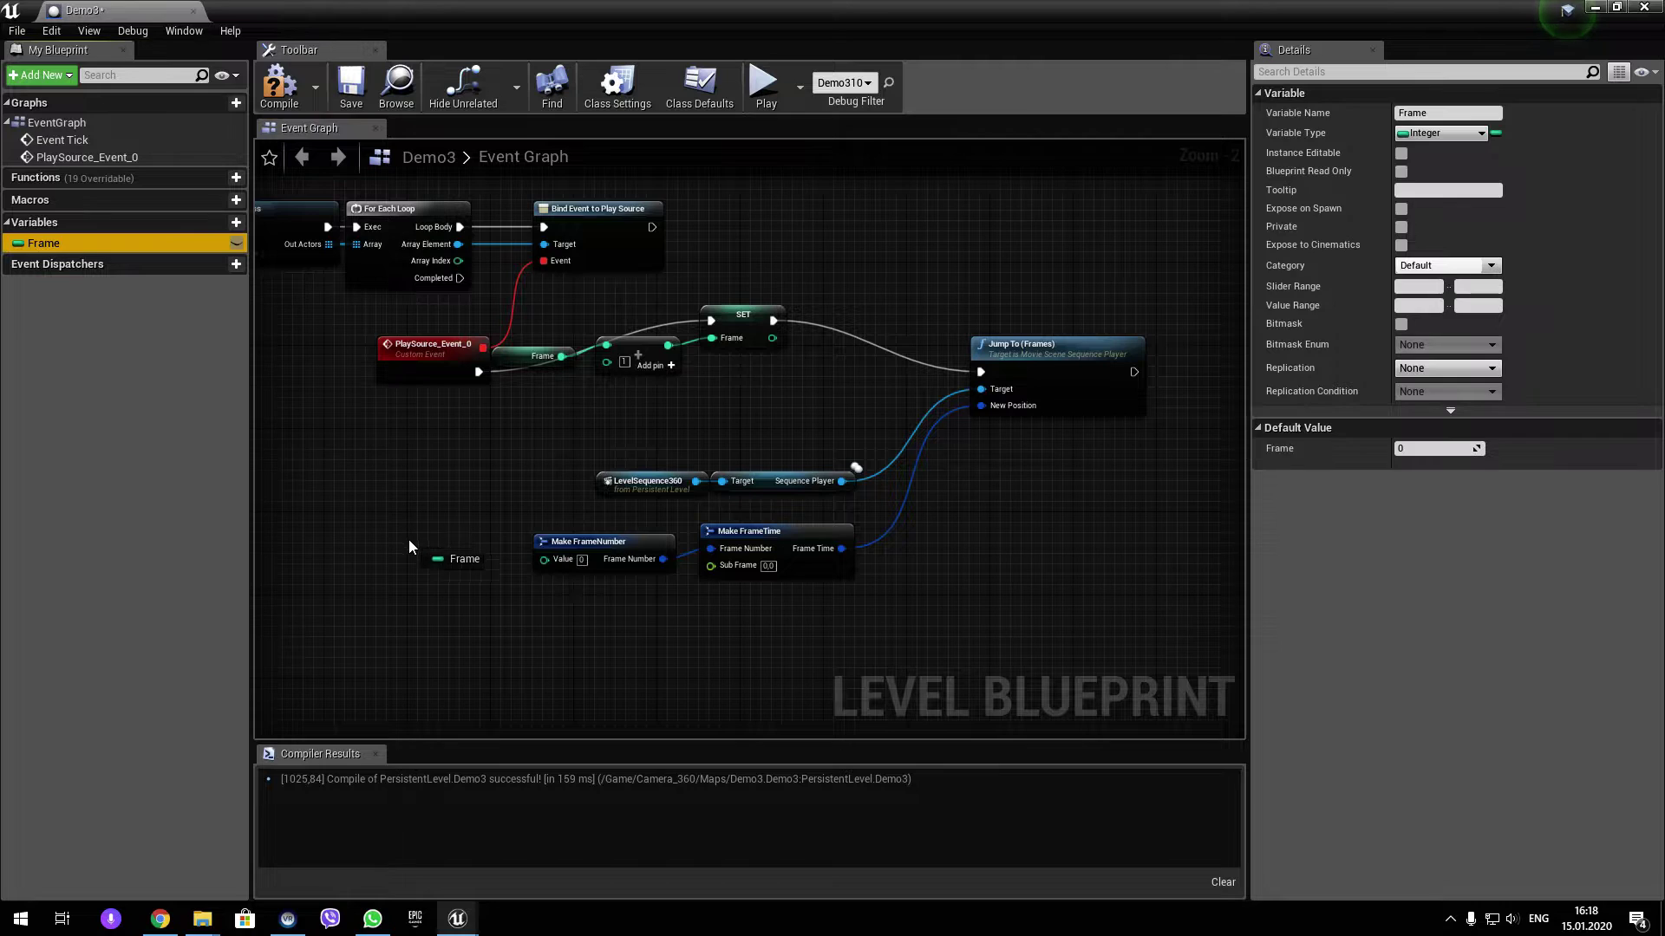
Wire a Frame getter into Make FrameNumber's Value and compile.
mouse_move(106, 247)
left_mouse_down("ctrl")
mouse_move(435, 559)
mouse_move(543, 562)
left_mouse_up("ctrl")
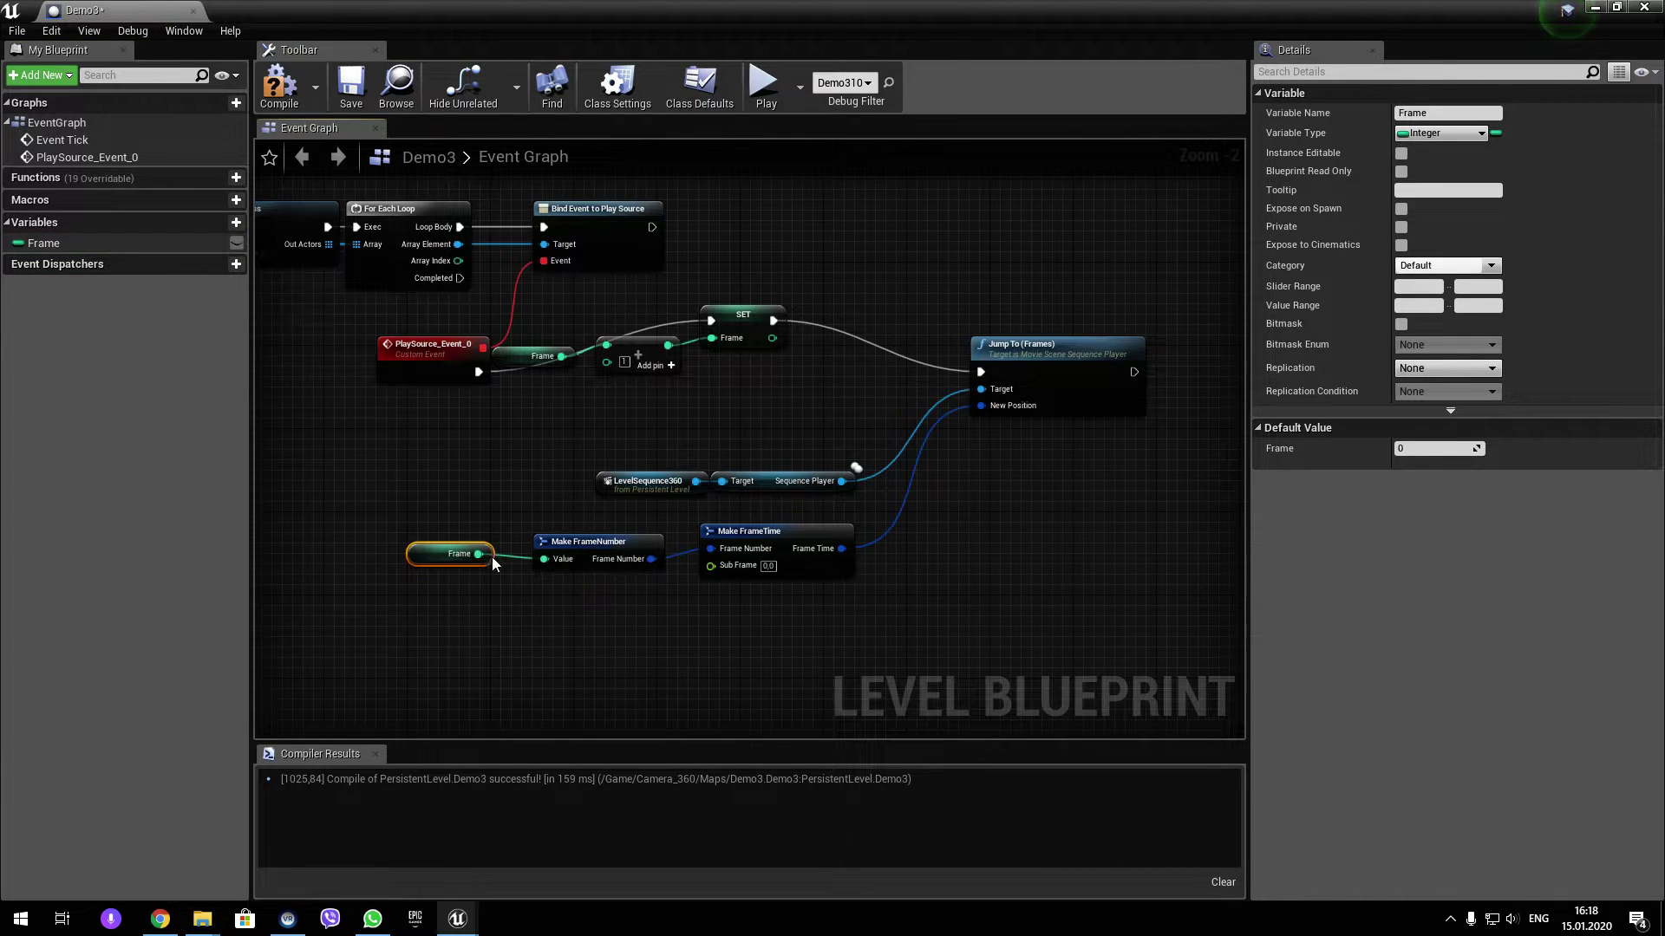
left_click(796, 354)
mouse_move(574, 355)
left_mouse_down()
mouse_move(564, 342)
mouse_move(594, 411)
mouse_move(617, 411)
left_mouse_up()
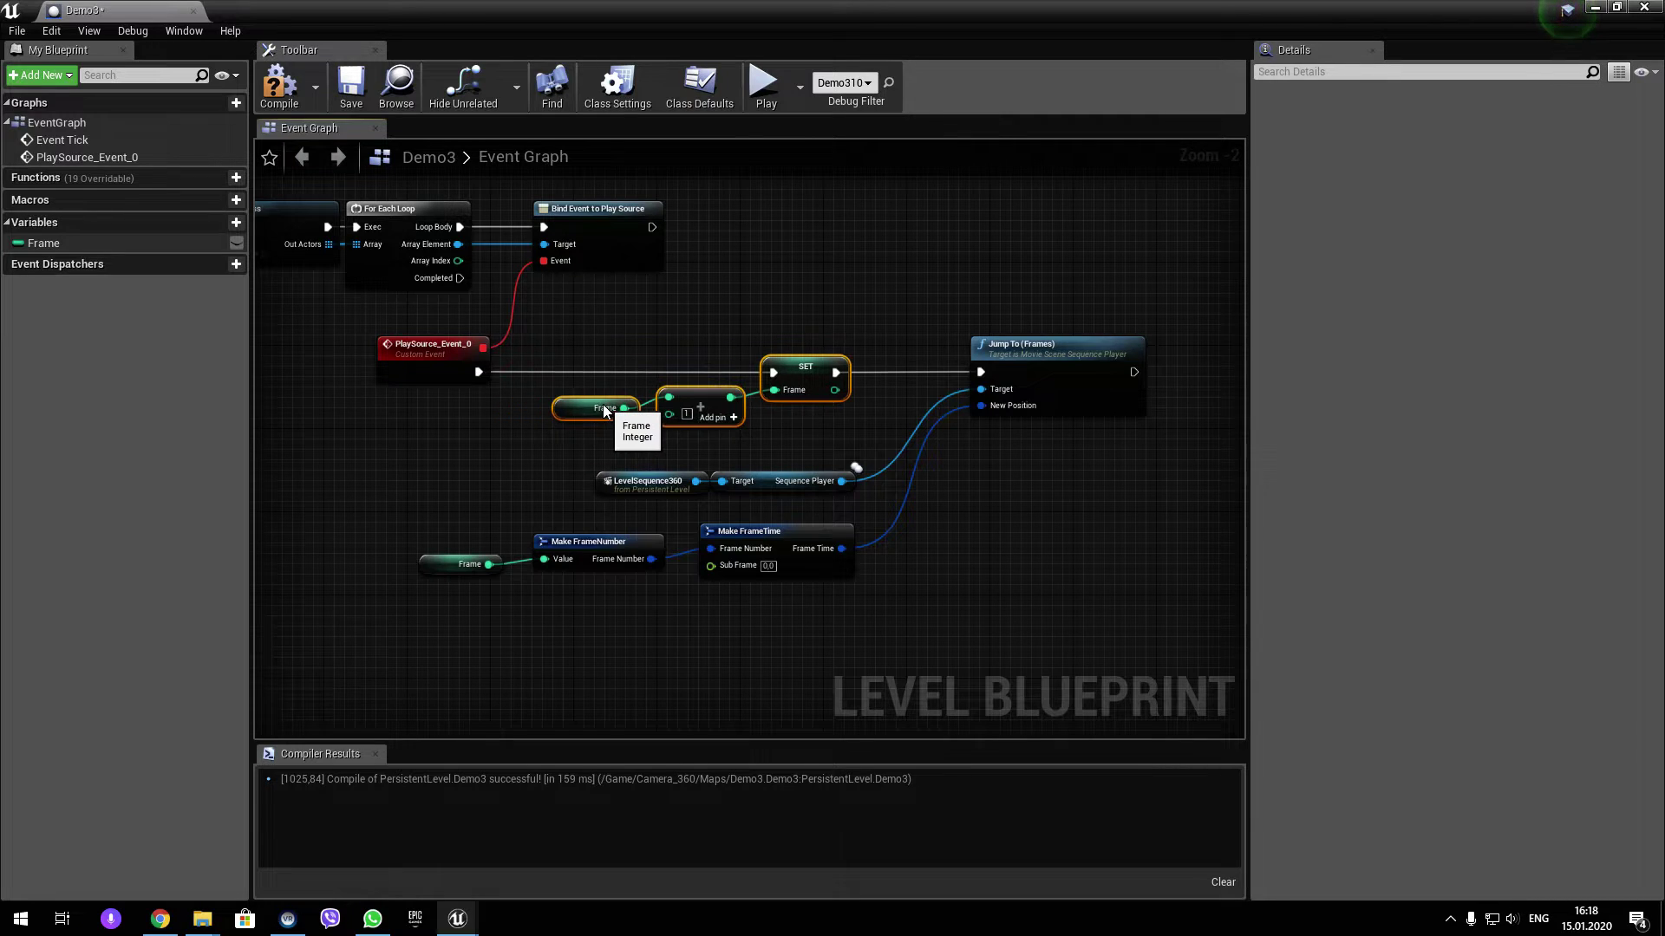
left_click(512, 418)
left_click(279, 94)
Add a B key event in a comment titled 'Test', wire Pressed to SET Frame, and compile.
right_click_drag(293, 529, 426, 503)
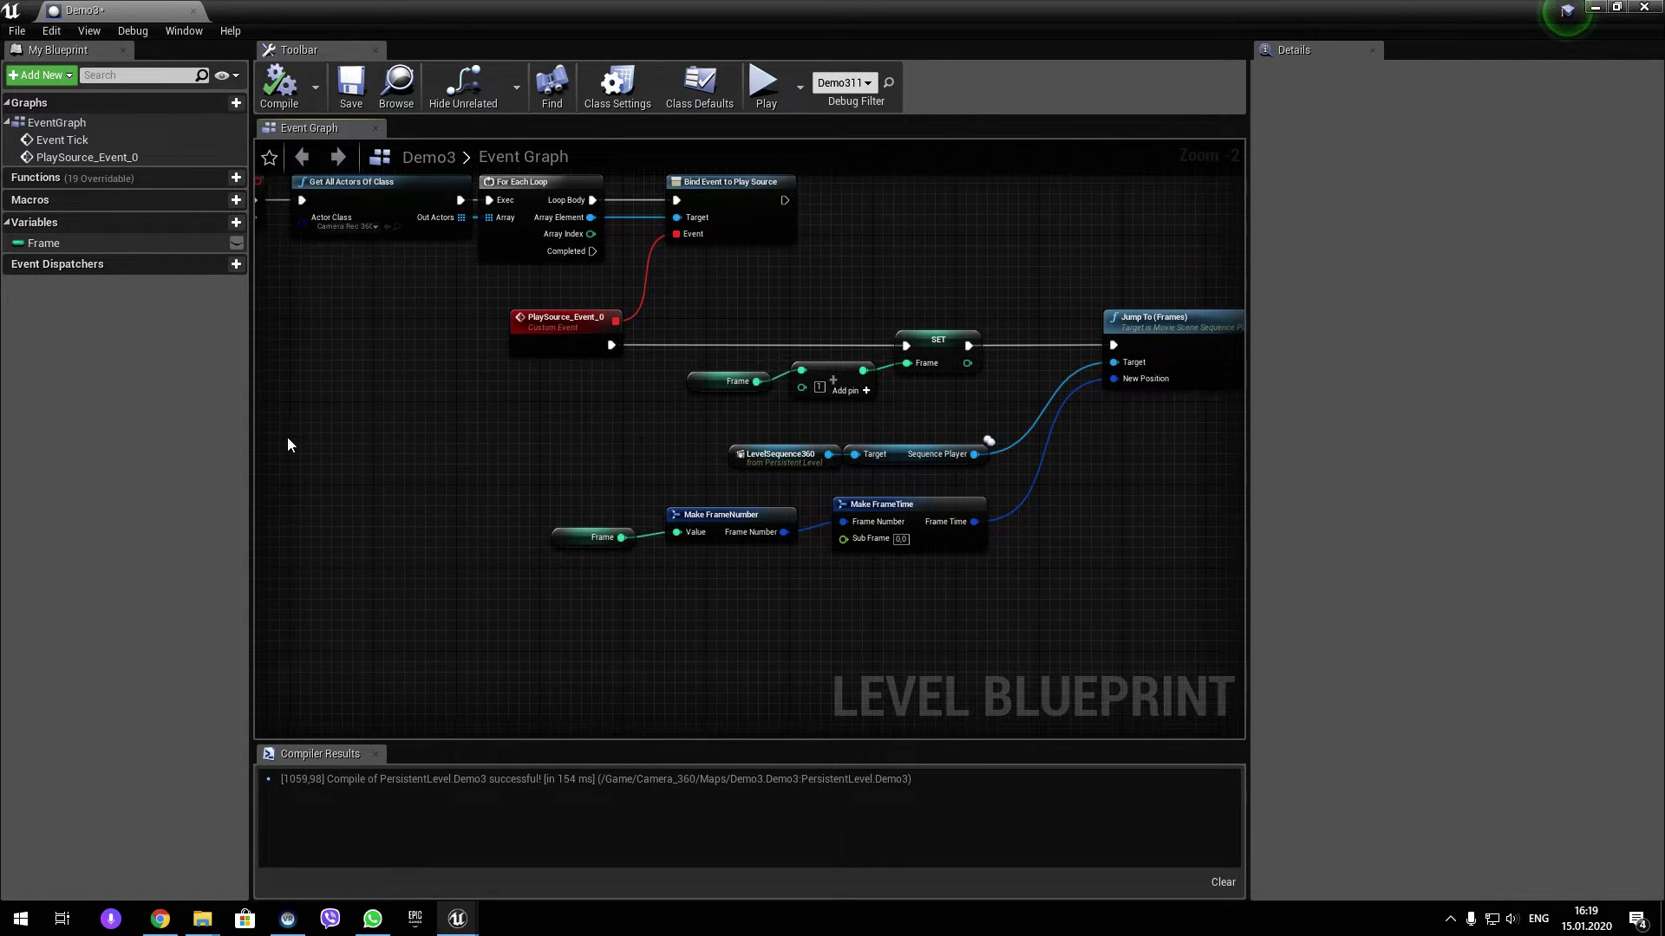
right_click(288, 437)
type("input B")
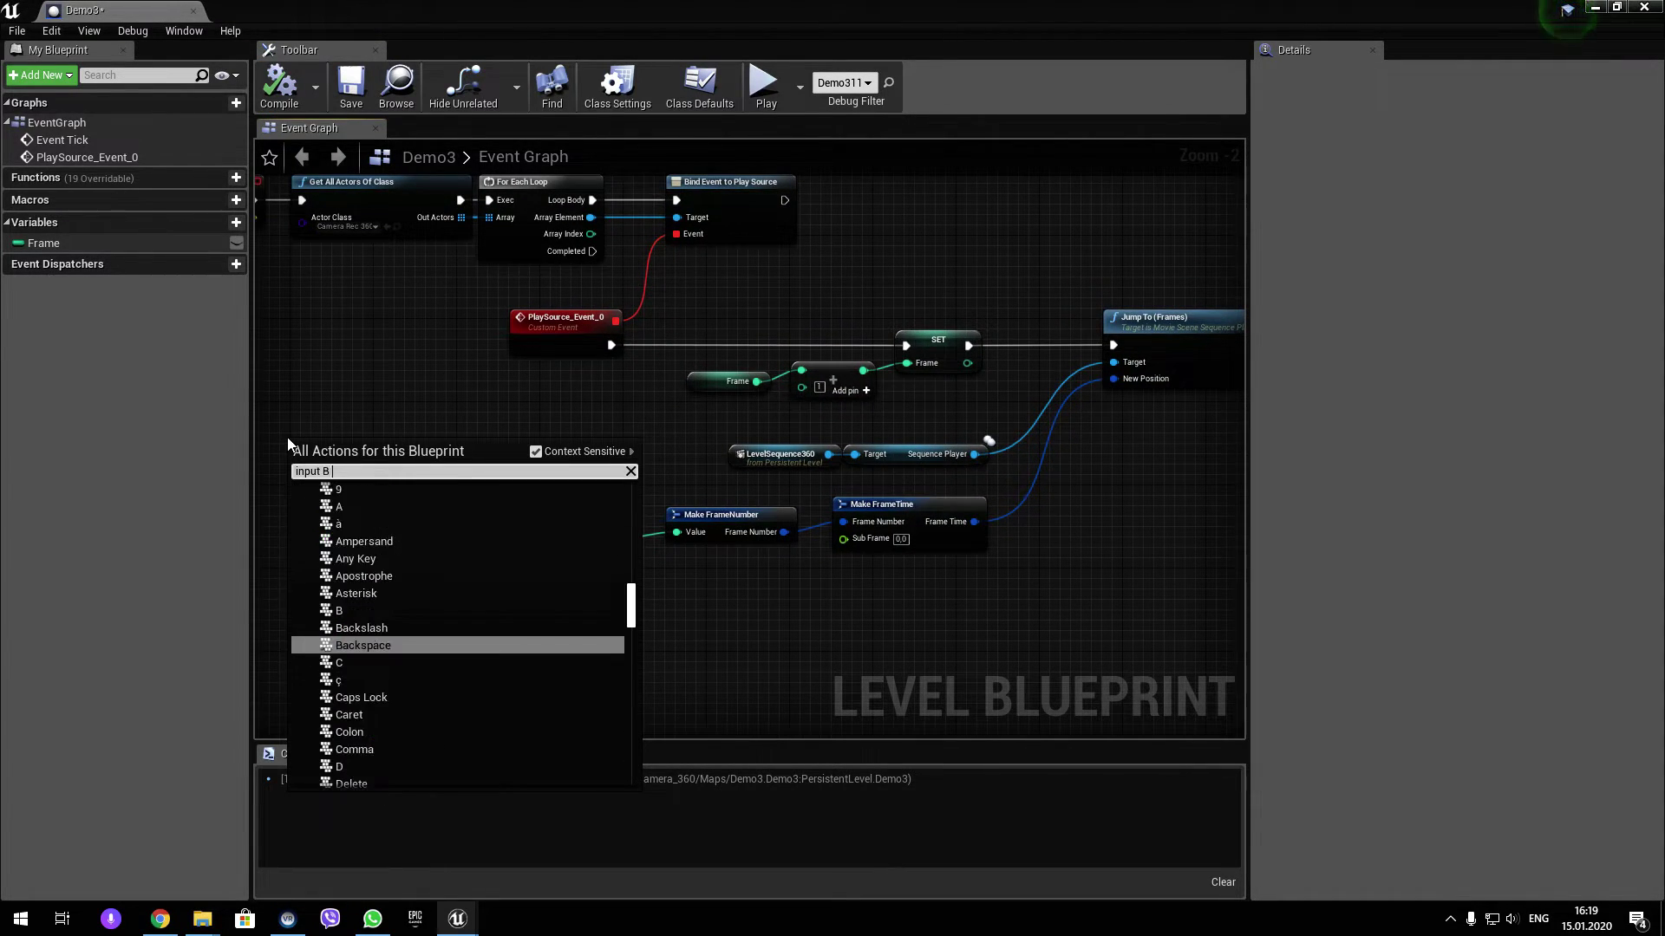
key("Up")
key("Up")
key("Return")
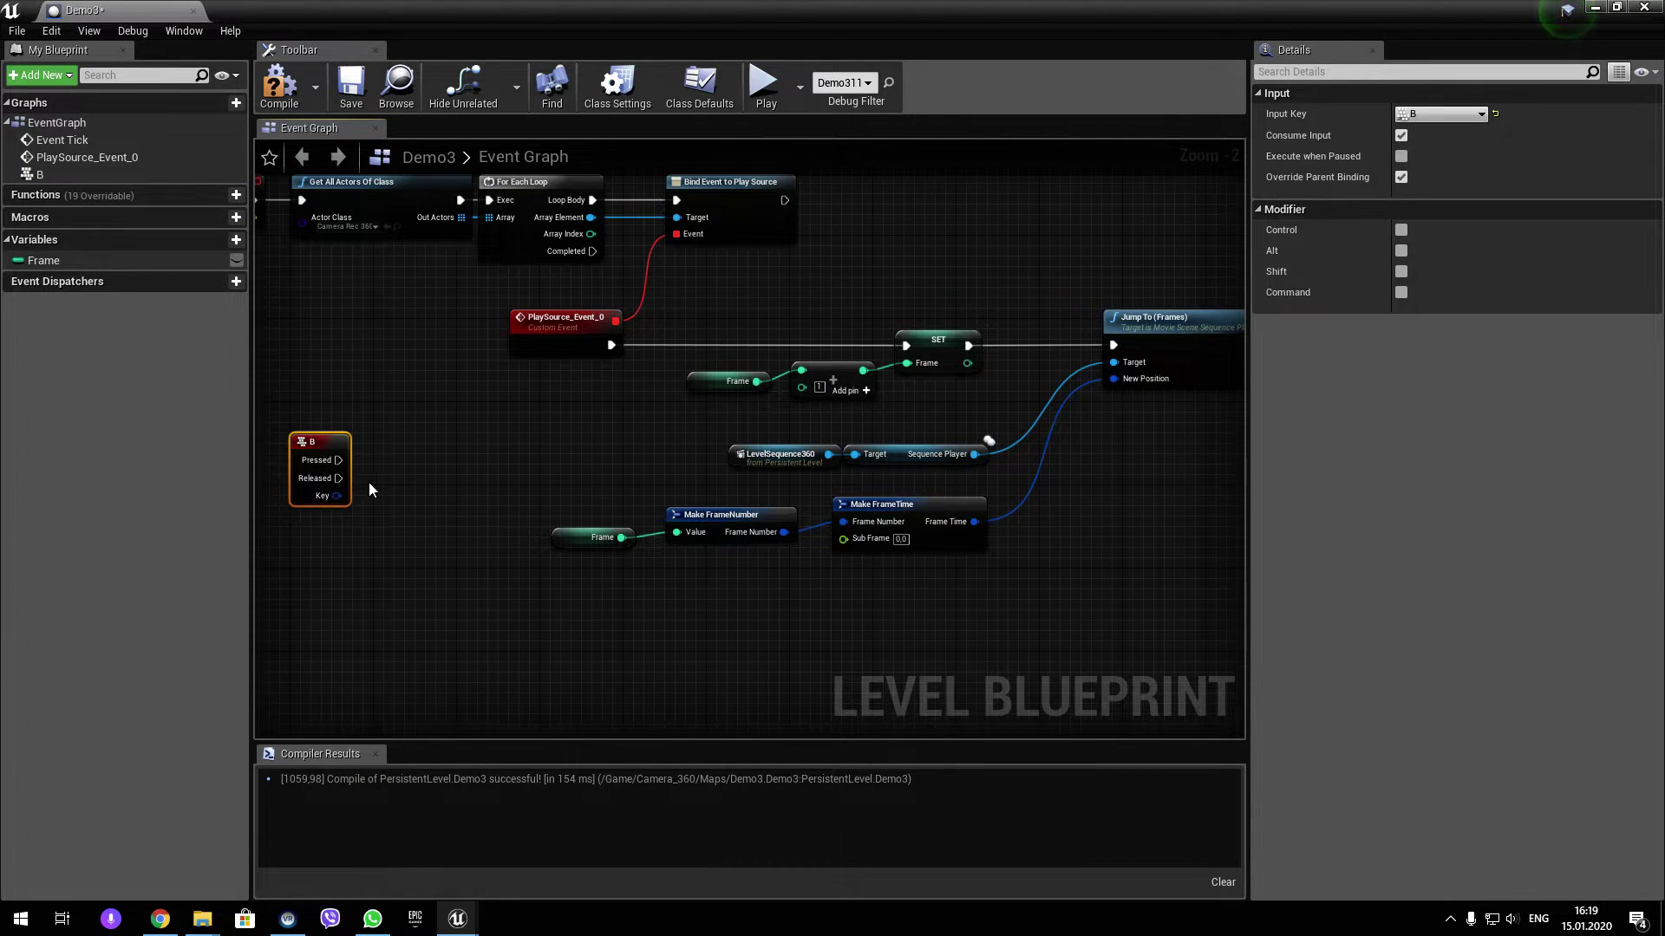
type("c")
type("Test")
key("Return")
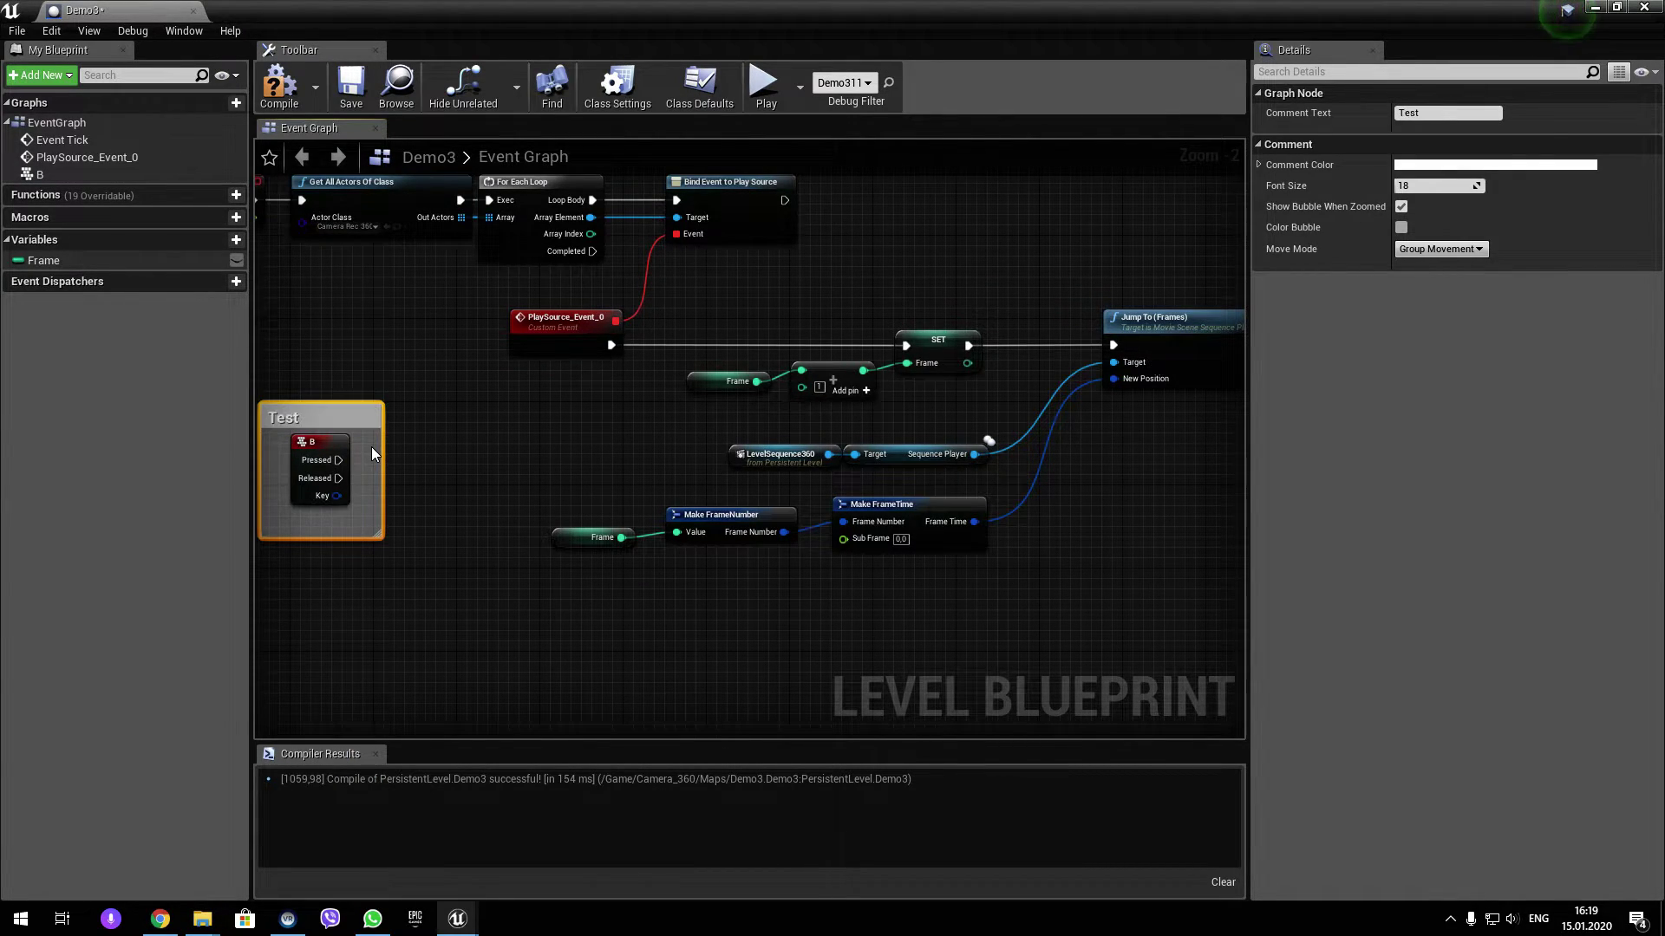
left_click_drag(338, 460, 906, 346)
left_click(284, 104)
Add a Print String node running after Jump To (Frames).
right_click_drag(1115, 493, 913, 487)
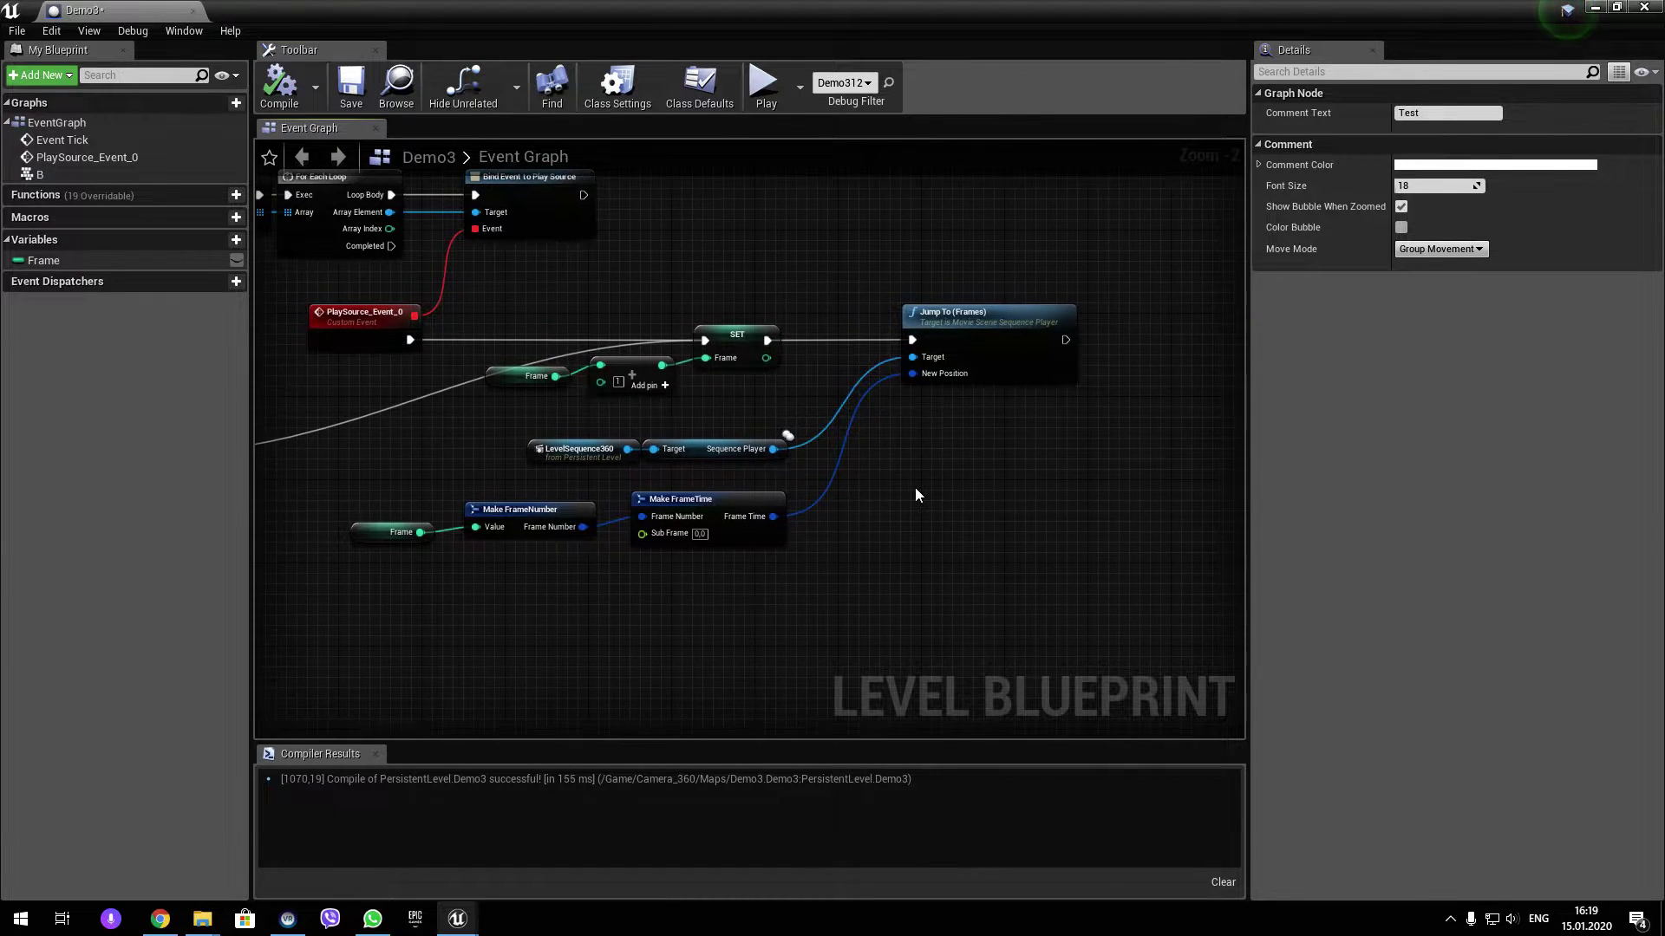
right_click(916, 490)
type("print string")
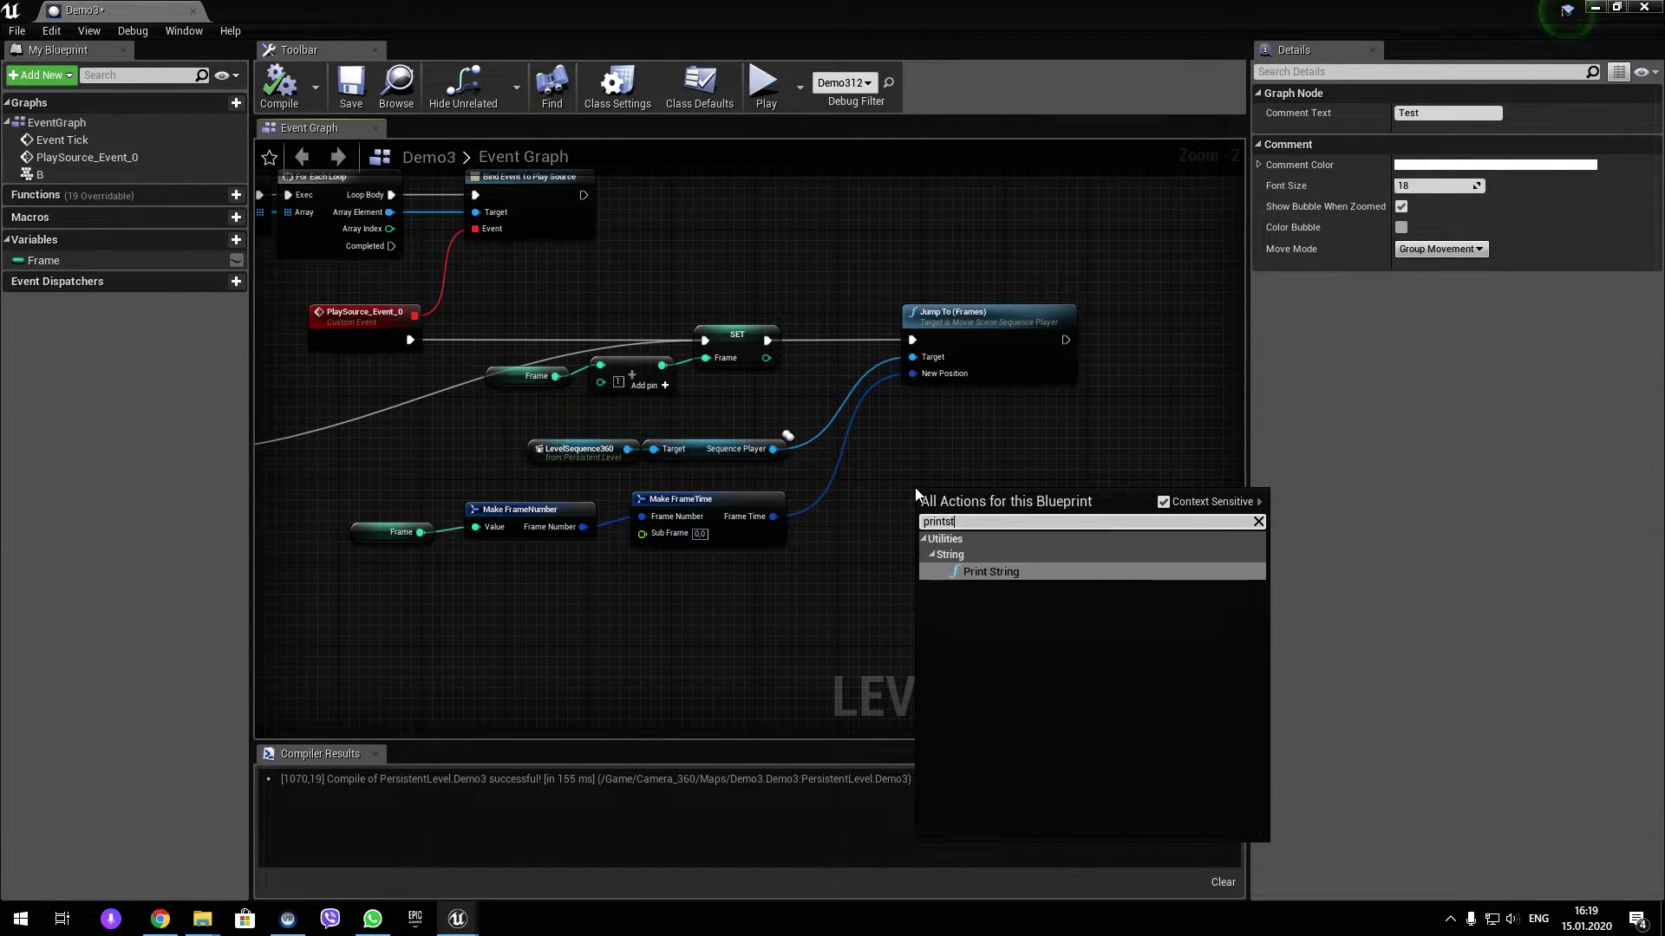
key("Return")
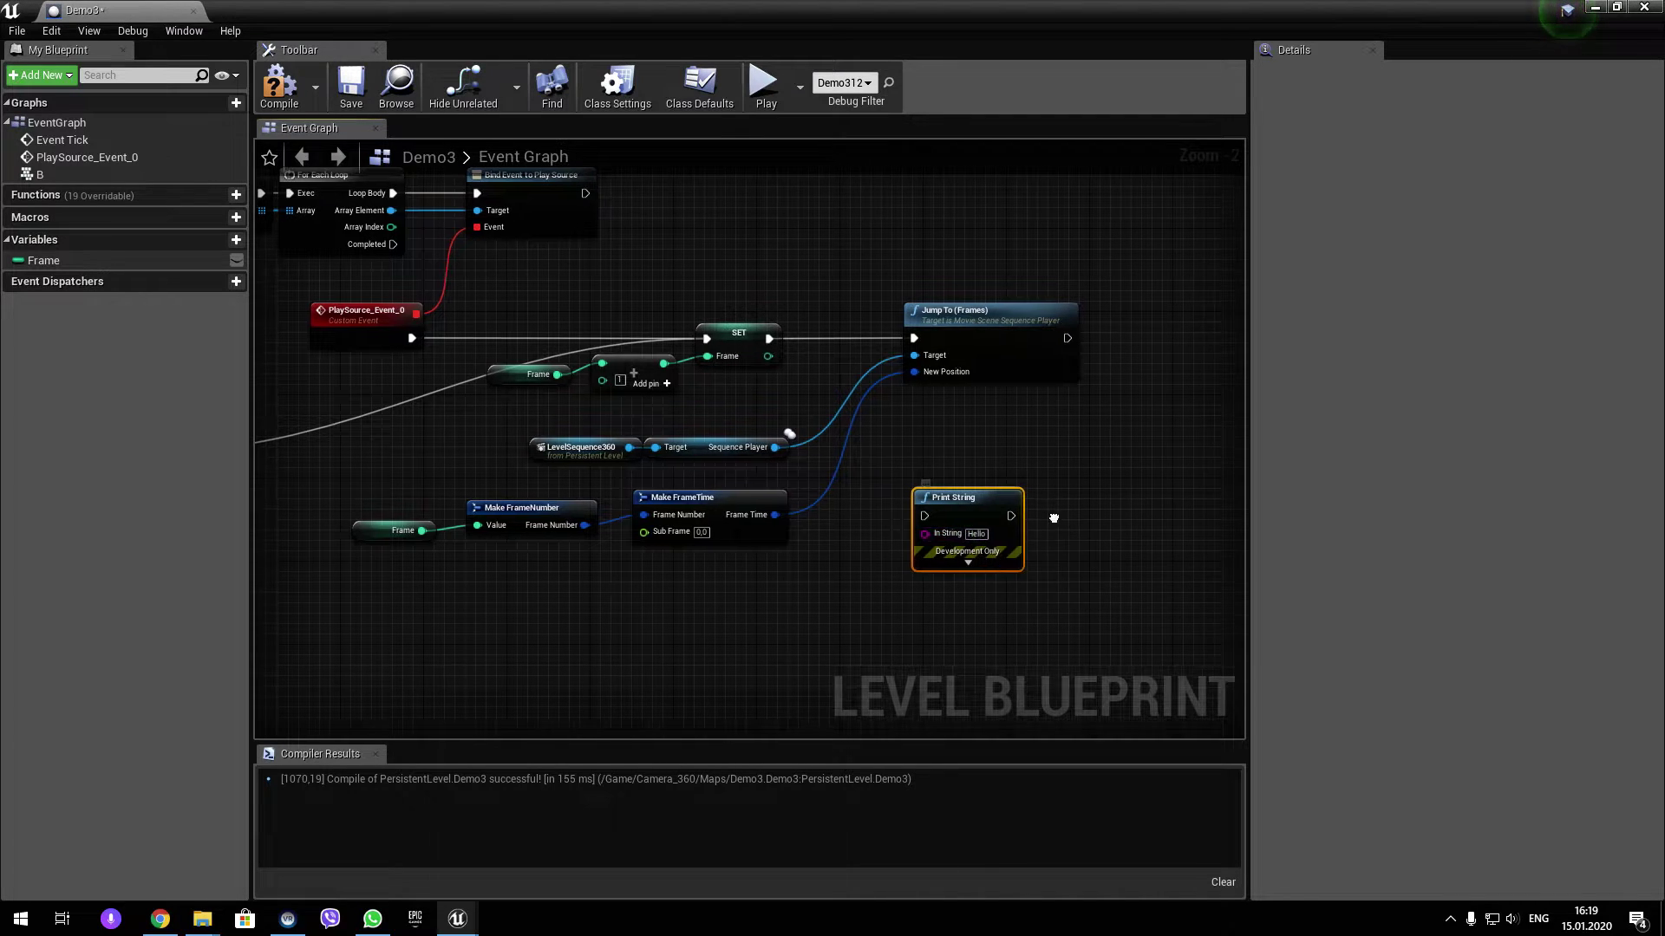
scroll(1051, 521, "up", 2)
left_click_drag(694, 498, 854, 403)
mouse_move(829, 338)
left_mouse_down()
mouse_move(857, 381)
mouse_move(944, 341)
left_mouse_up()
scroll(877, 503, "down", 3)
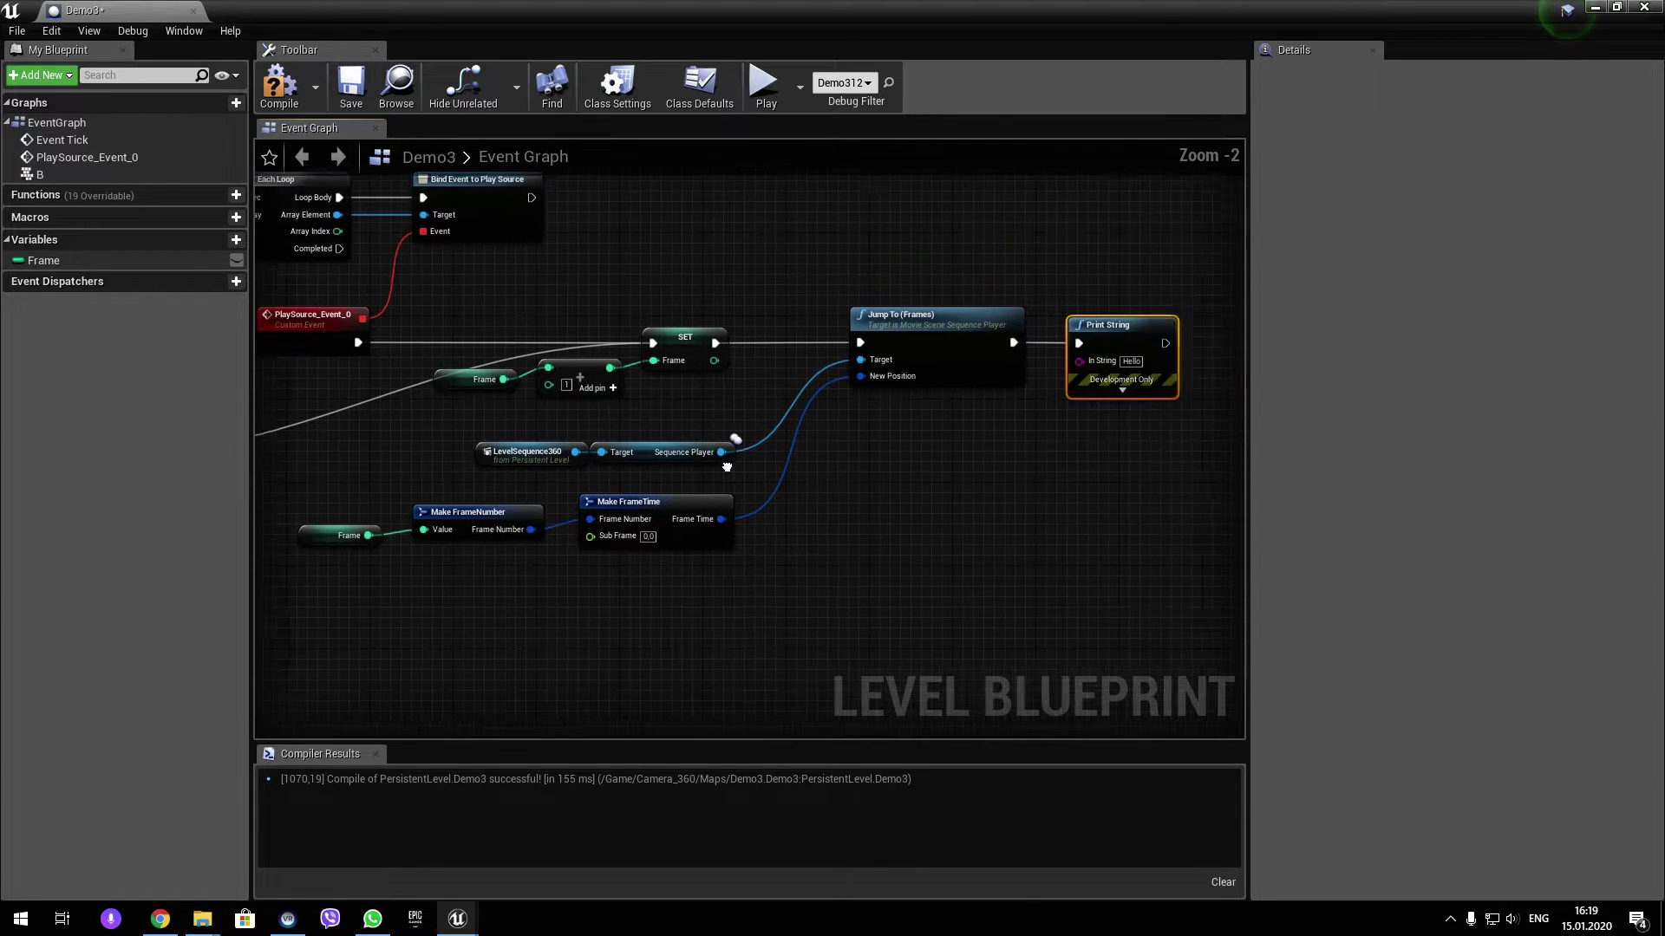
right_click_drag(726, 467, 527, 483)
Print 'Frame:' appended with the Frame value through an Append node.
mouse_move(117, 259)
left_mouse_down("ctrl")
mouse_move(754, 464)
mouse_move(888, 383)
left_mouse_up("ctrl")
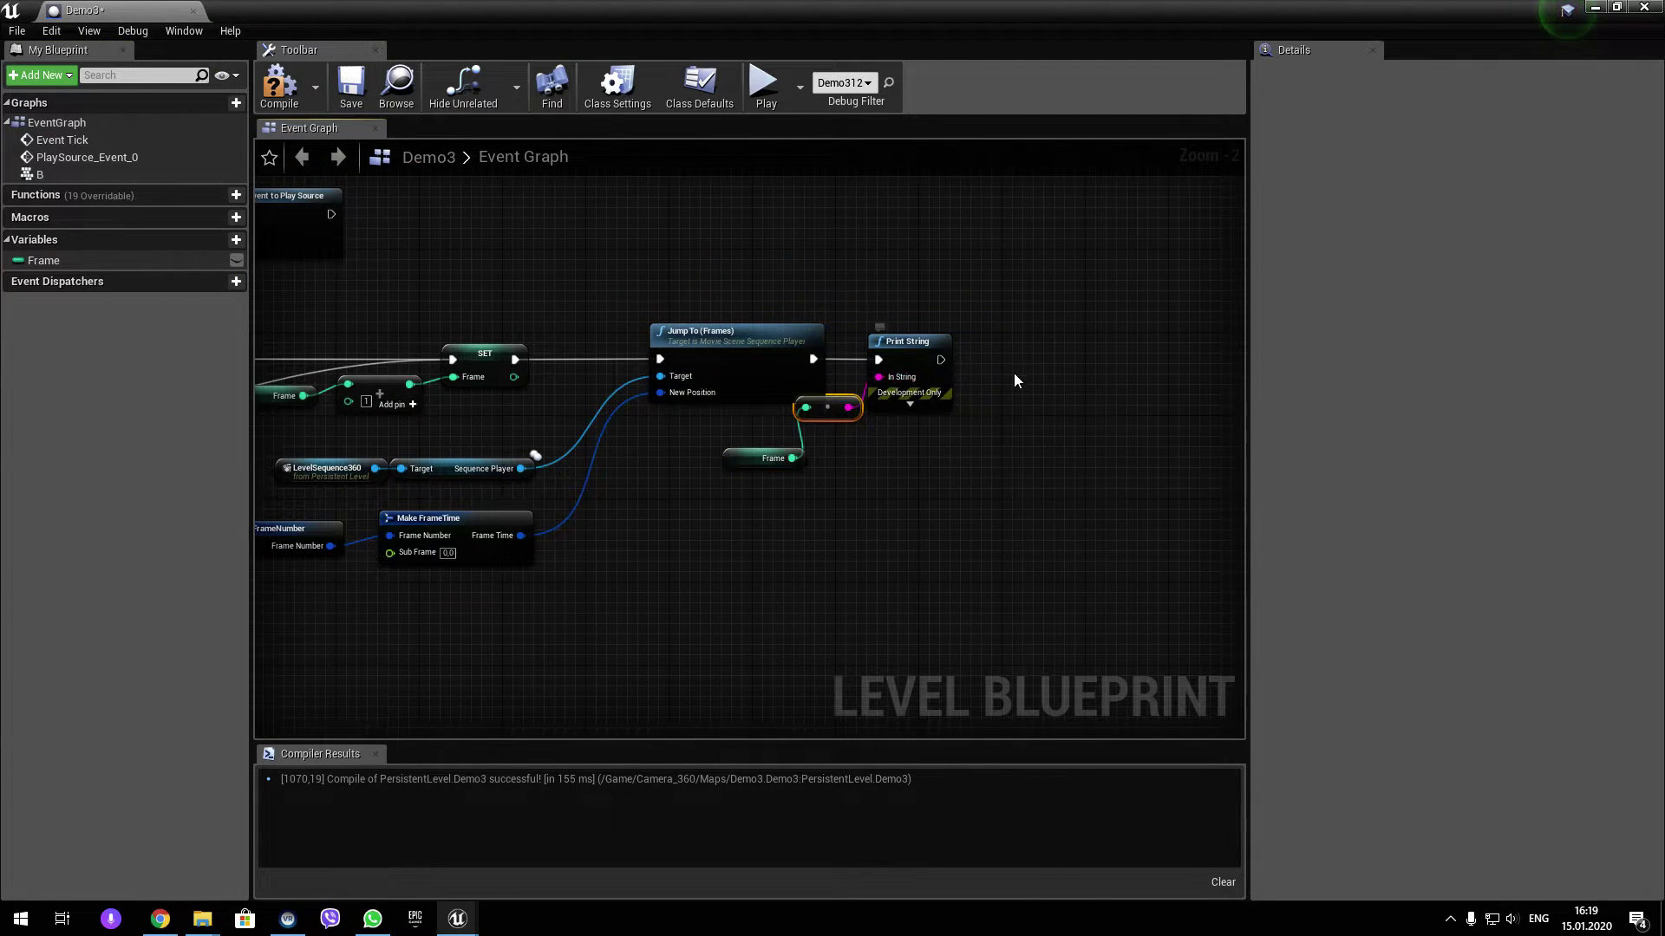
scroll(1017, 381, "up", 2)
left_click(709, 412)
left_click_drag(738, 356, 888, 341)
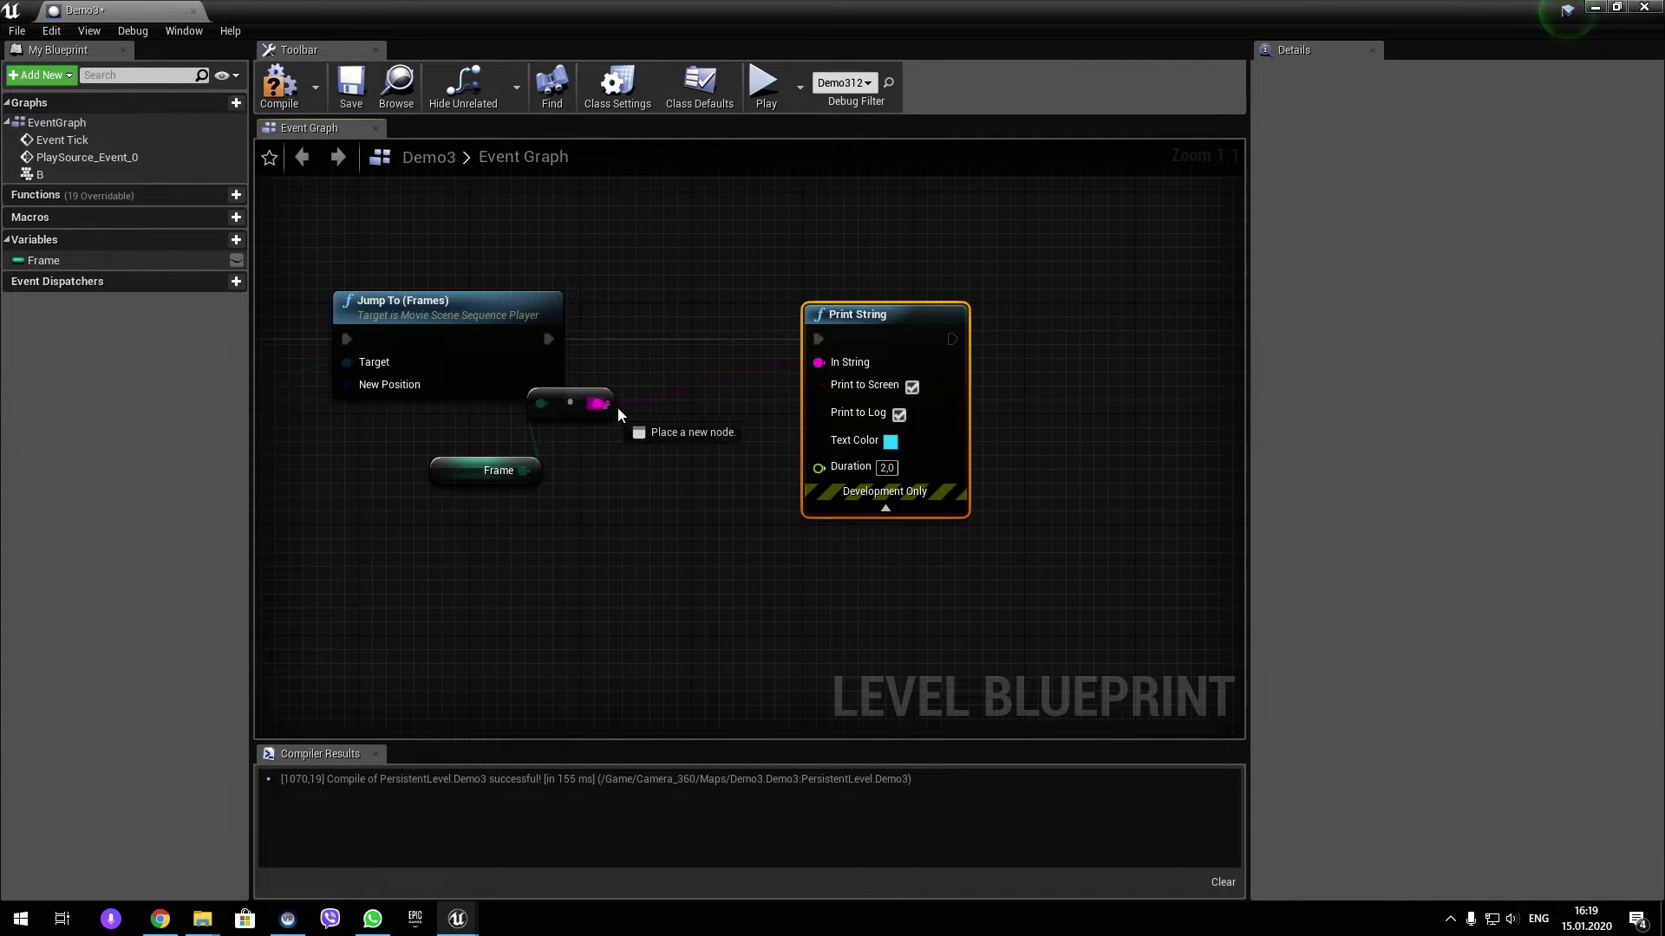
left_click_drag(618, 408, 621, 407)
type("append")
key("Return")
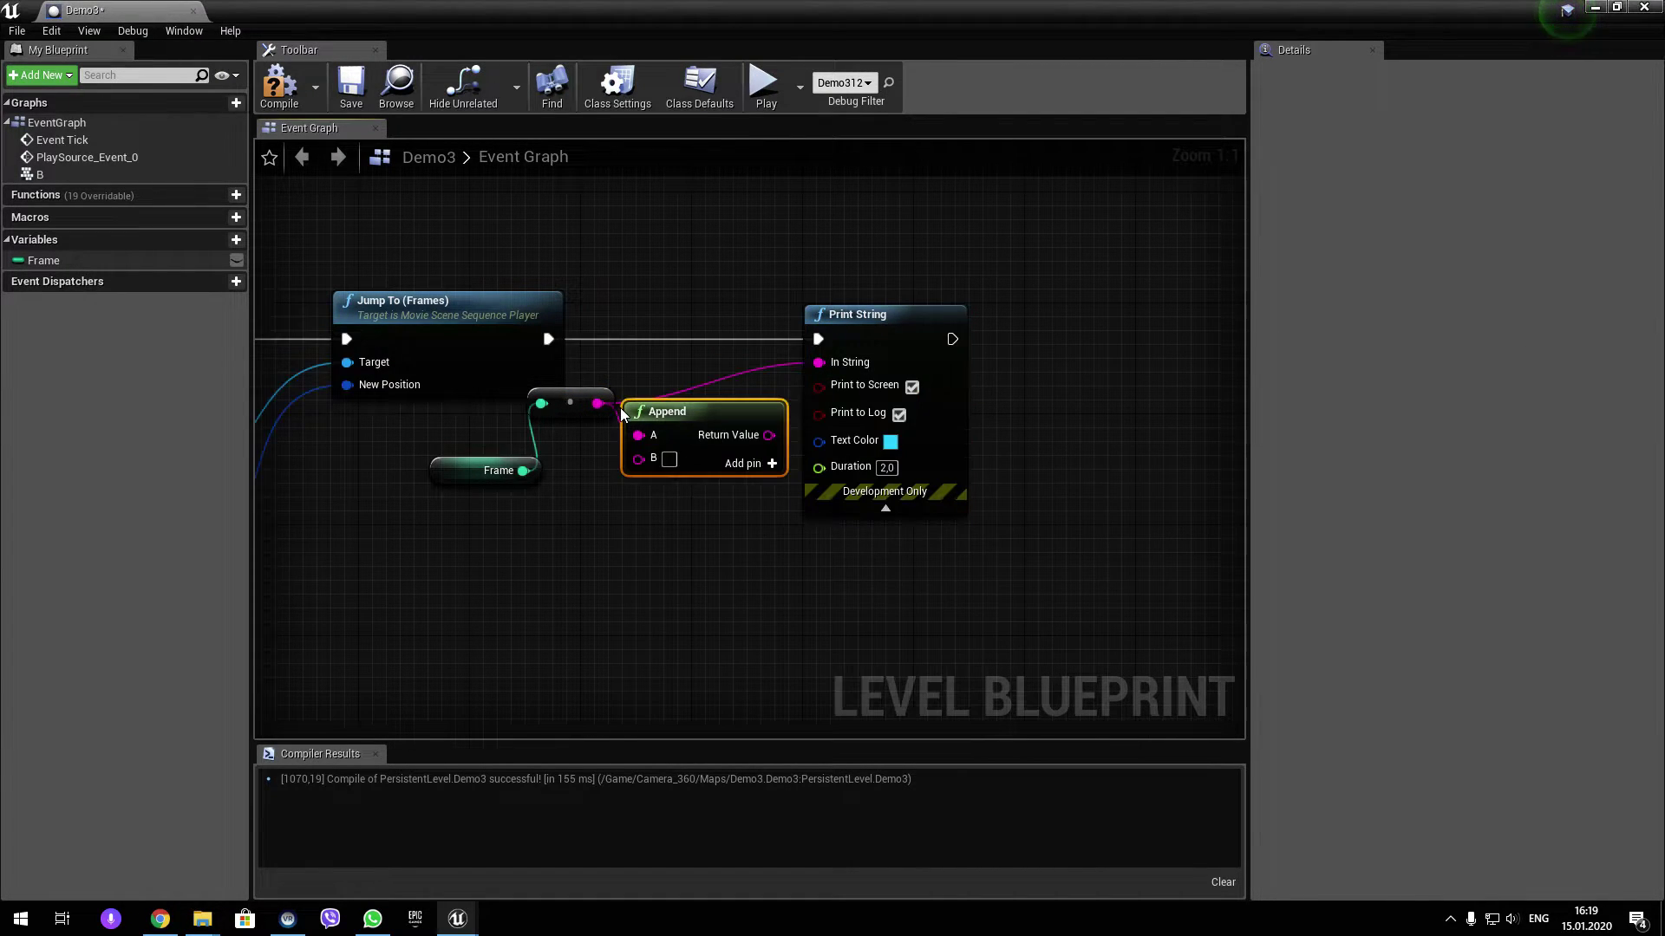
mouse_move(769, 427)
left_mouse_down()
mouse_move(818, 362)
mouse_move(978, 314)
left_mouse_up()
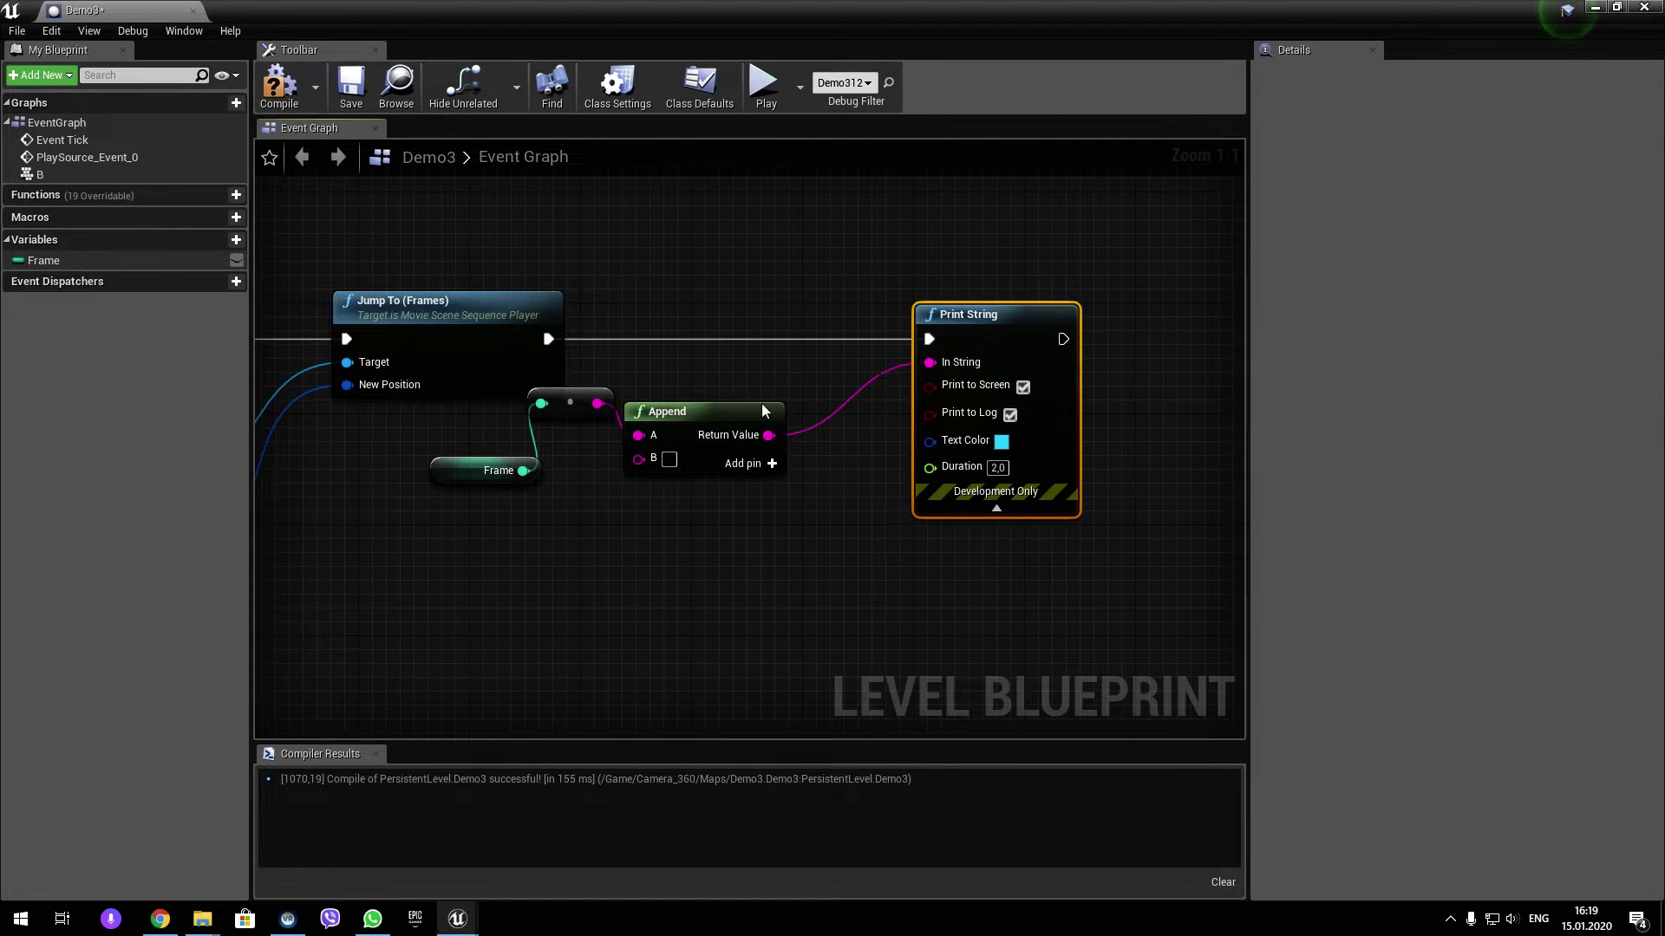
mouse_move(676, 411)
left_mouse_down()
mouse_move(746, 397)
mouse_move(708, 447)
left_mouse_up()
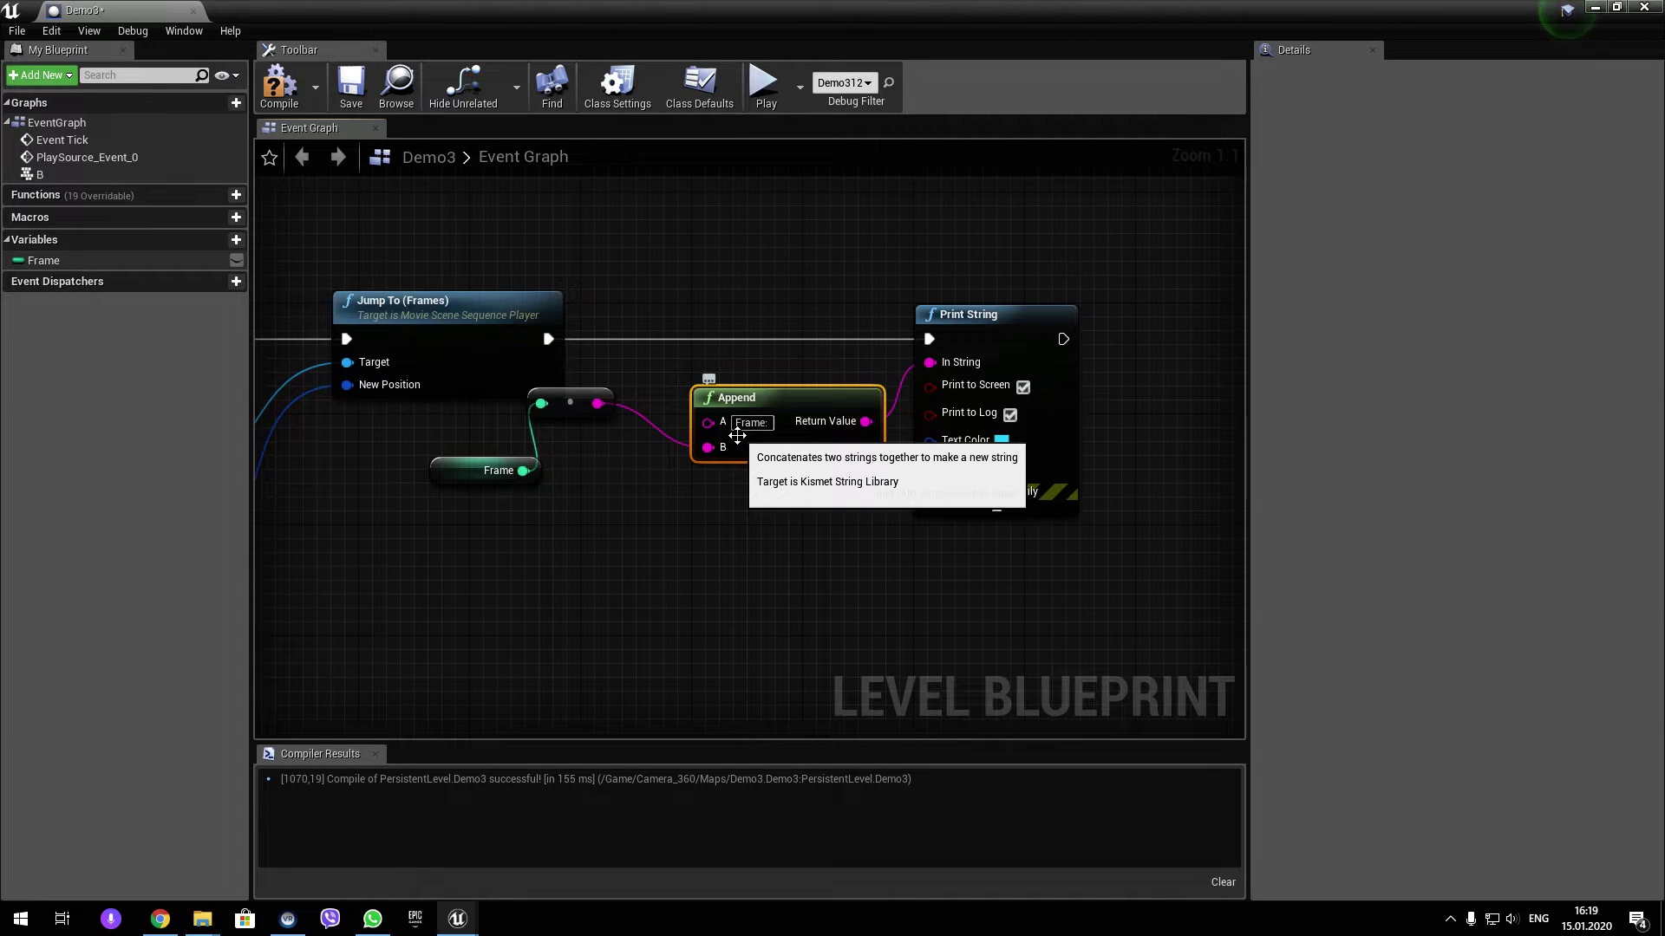
Make the printed text yellow, then compile and save the level.
left_click(1001, 442)
left_click_drag(1099, 659, 1144, 684)
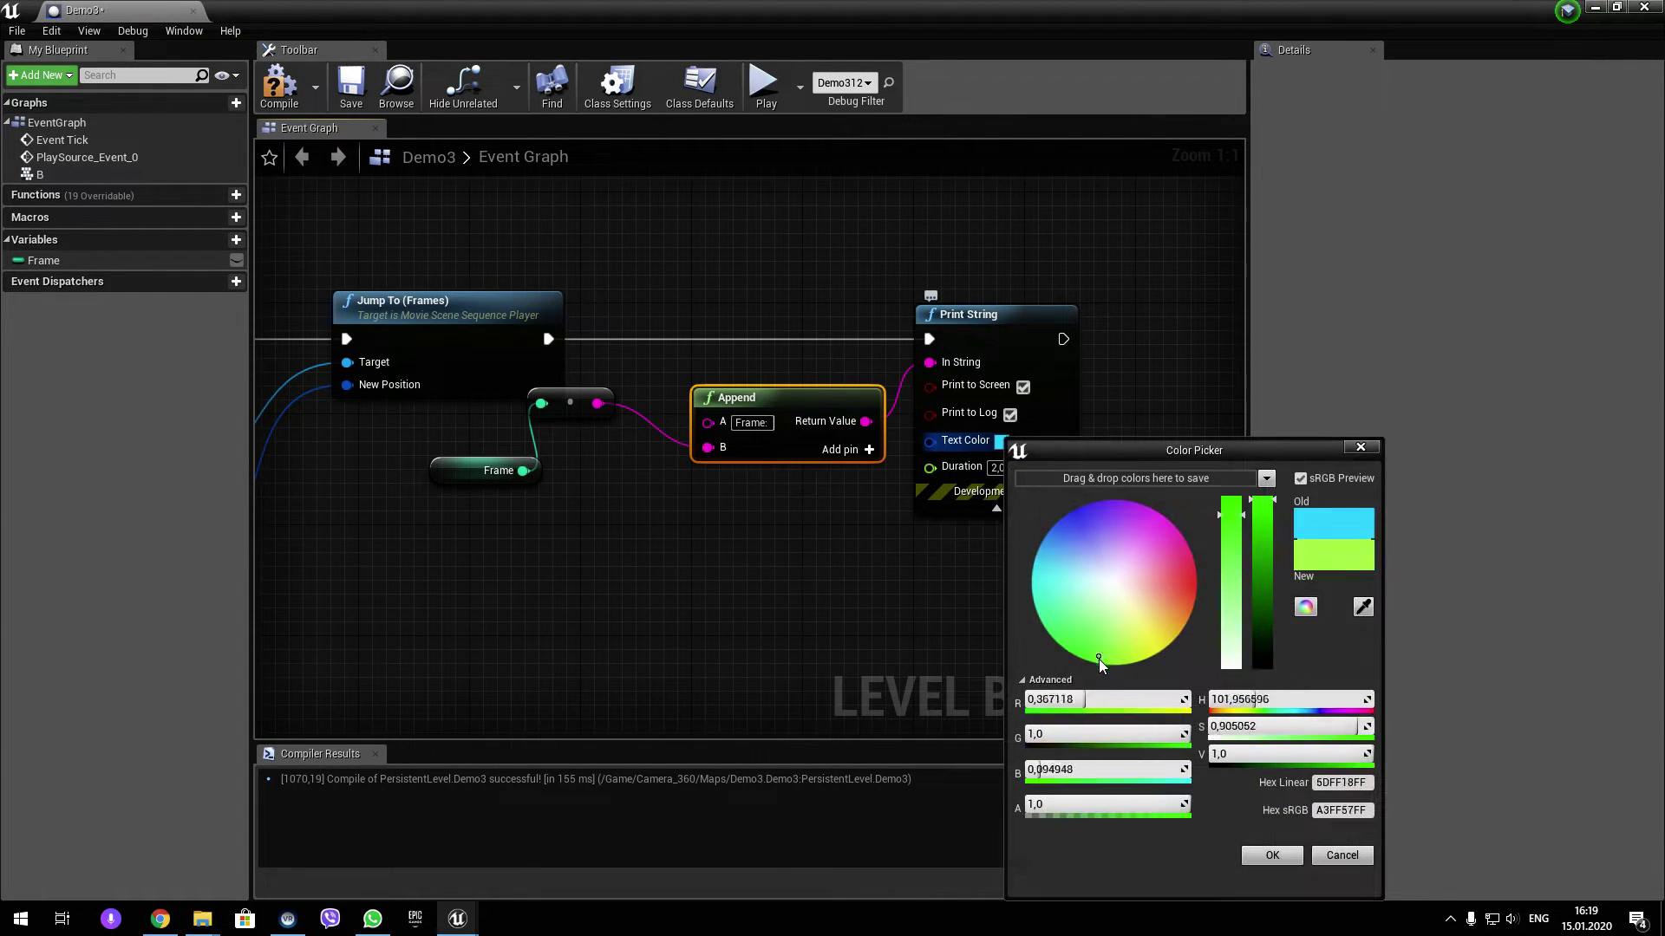
left_click(1272, 855)
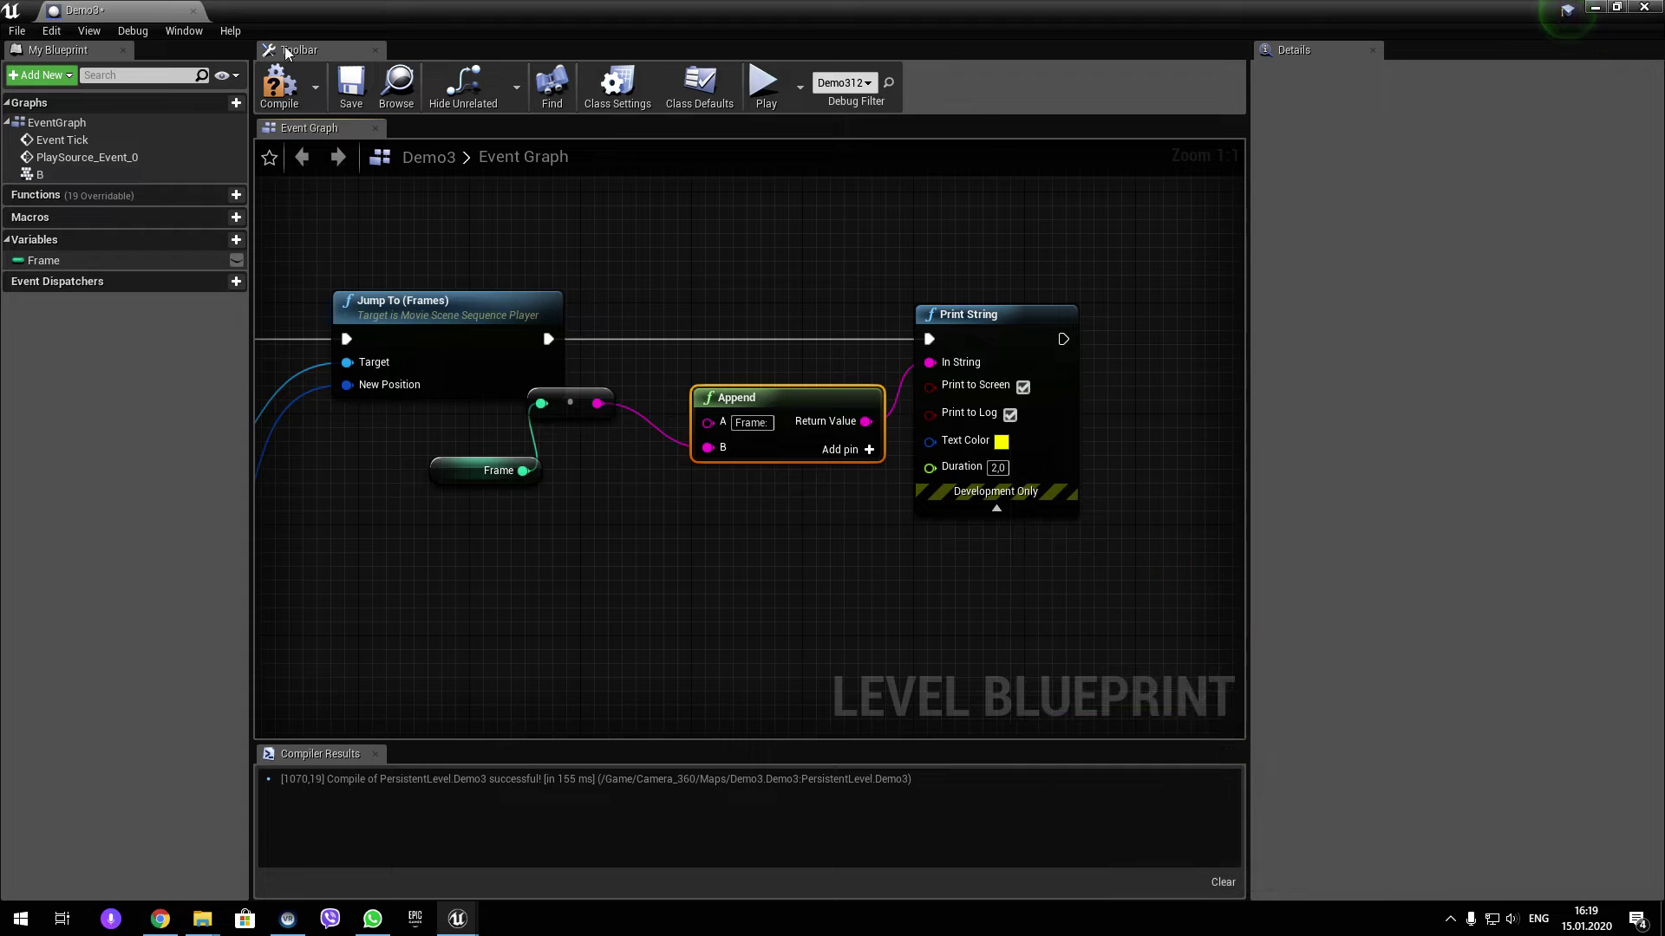
left_click(278, 85)
left_click(351, 98)
scroll(546, 271, "down", 3)
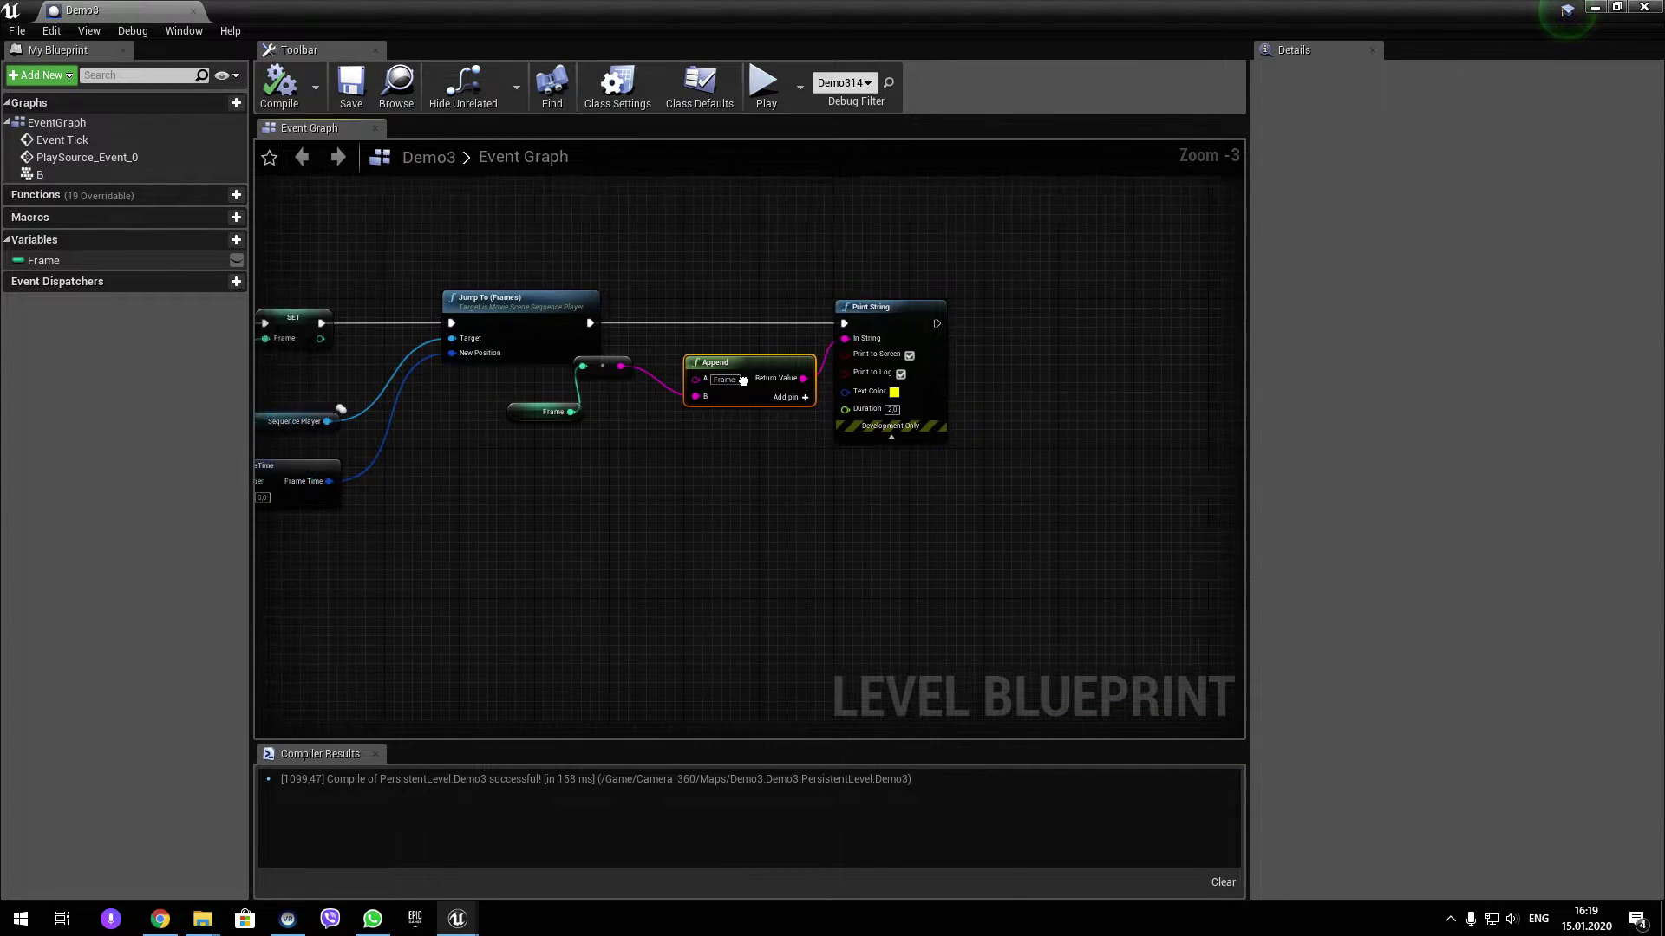
left_click(16, 33)
left_click(40, 108)
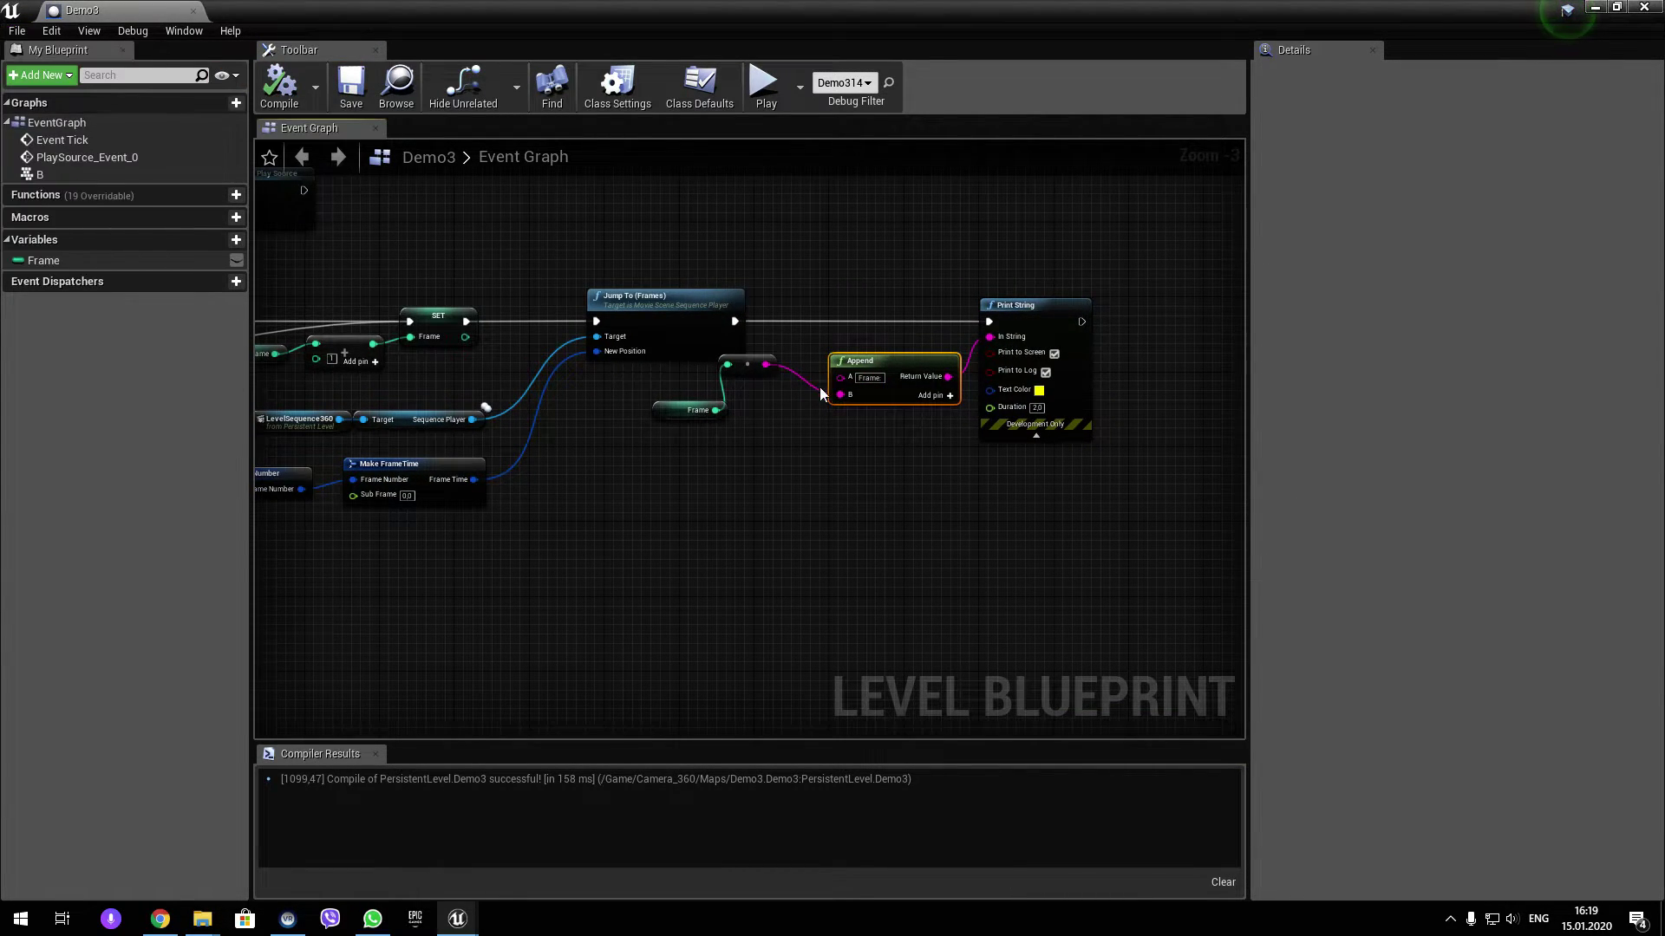
scroll(756, 449, "down", 1)
scroll(756, 449, "down", 1)
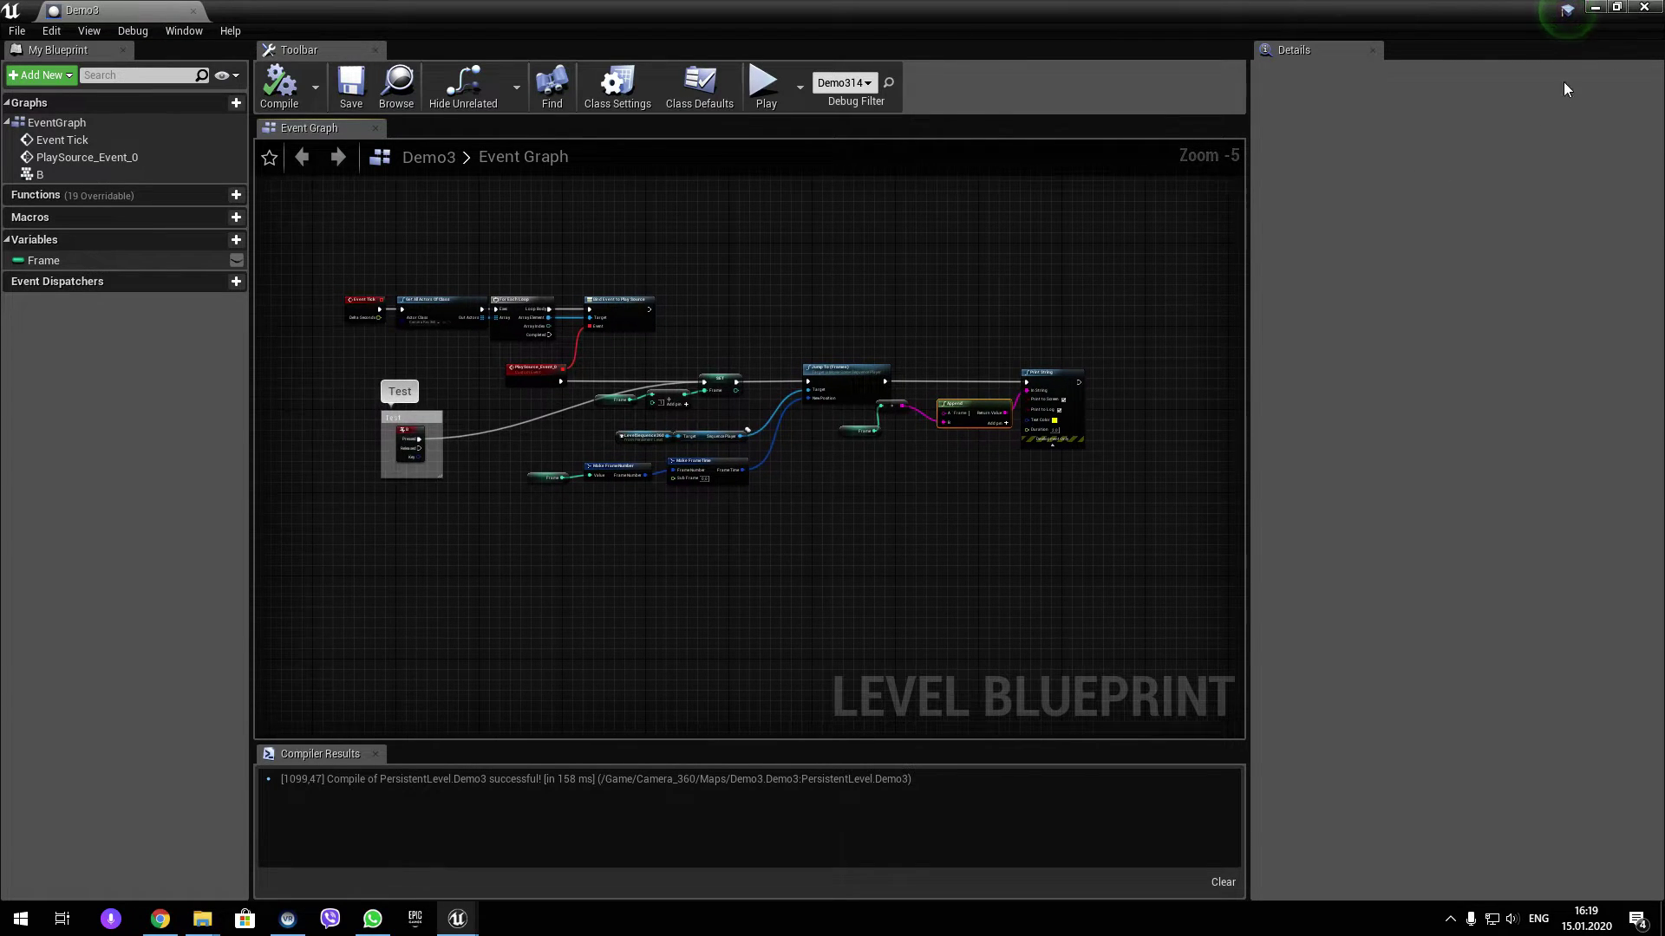
Close the Level Blueprint, test-play the level briefly, and set Camera_Rec_360's Models 360 Plane to 2D.
left_click(1655, 8)
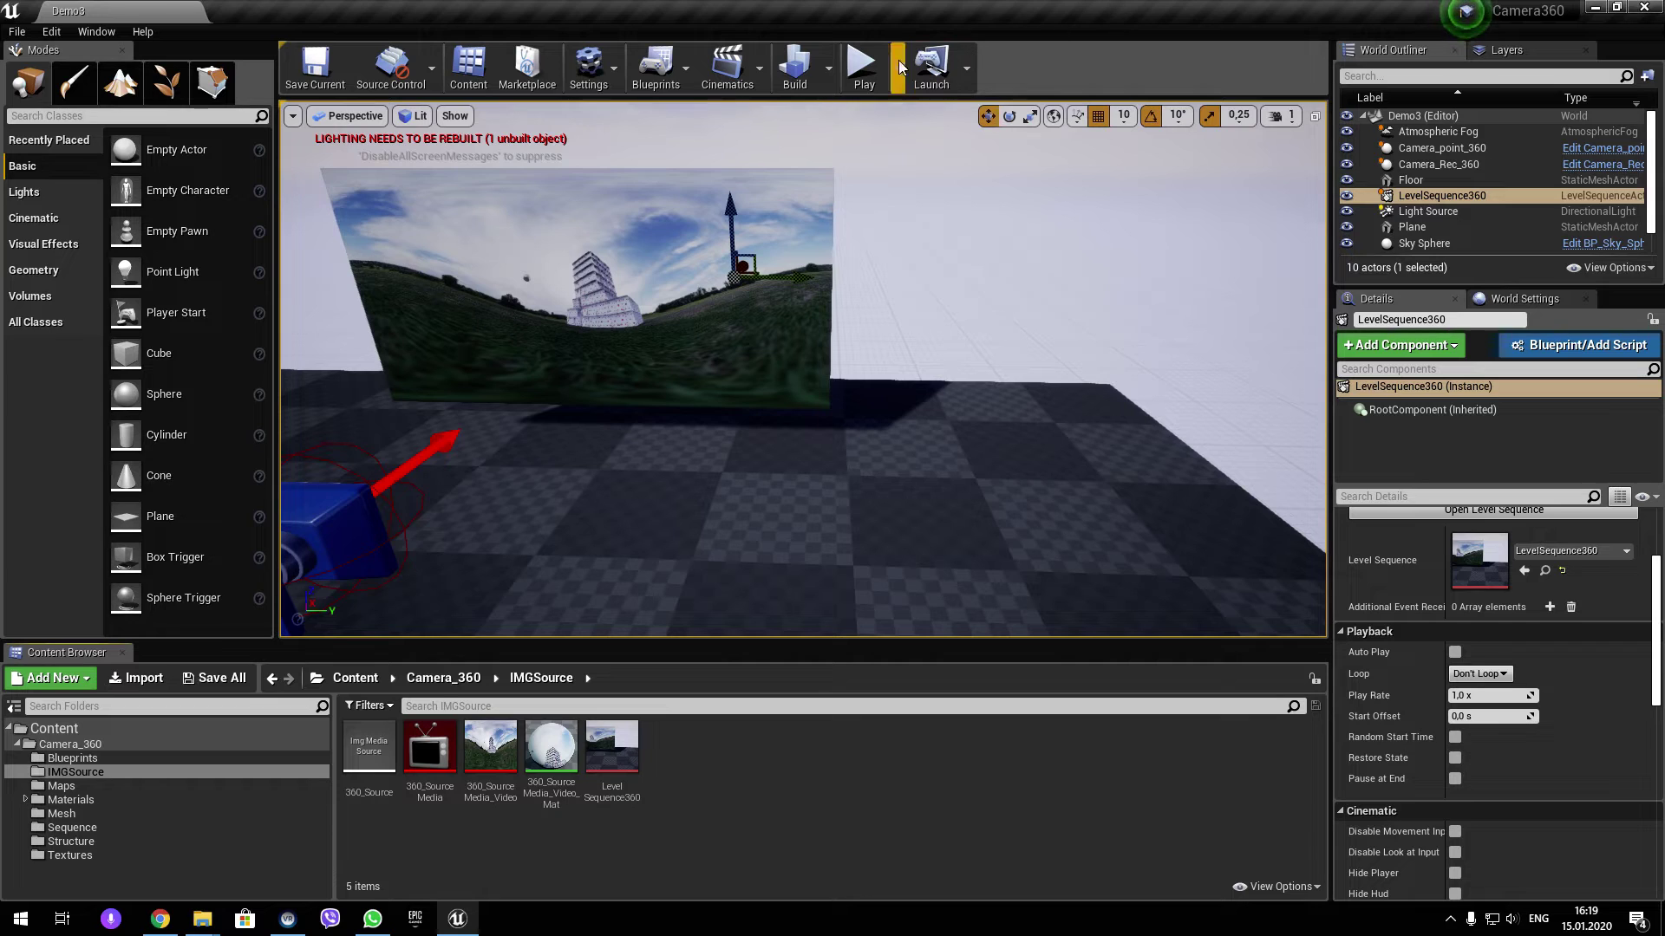
left_click(865, 71)
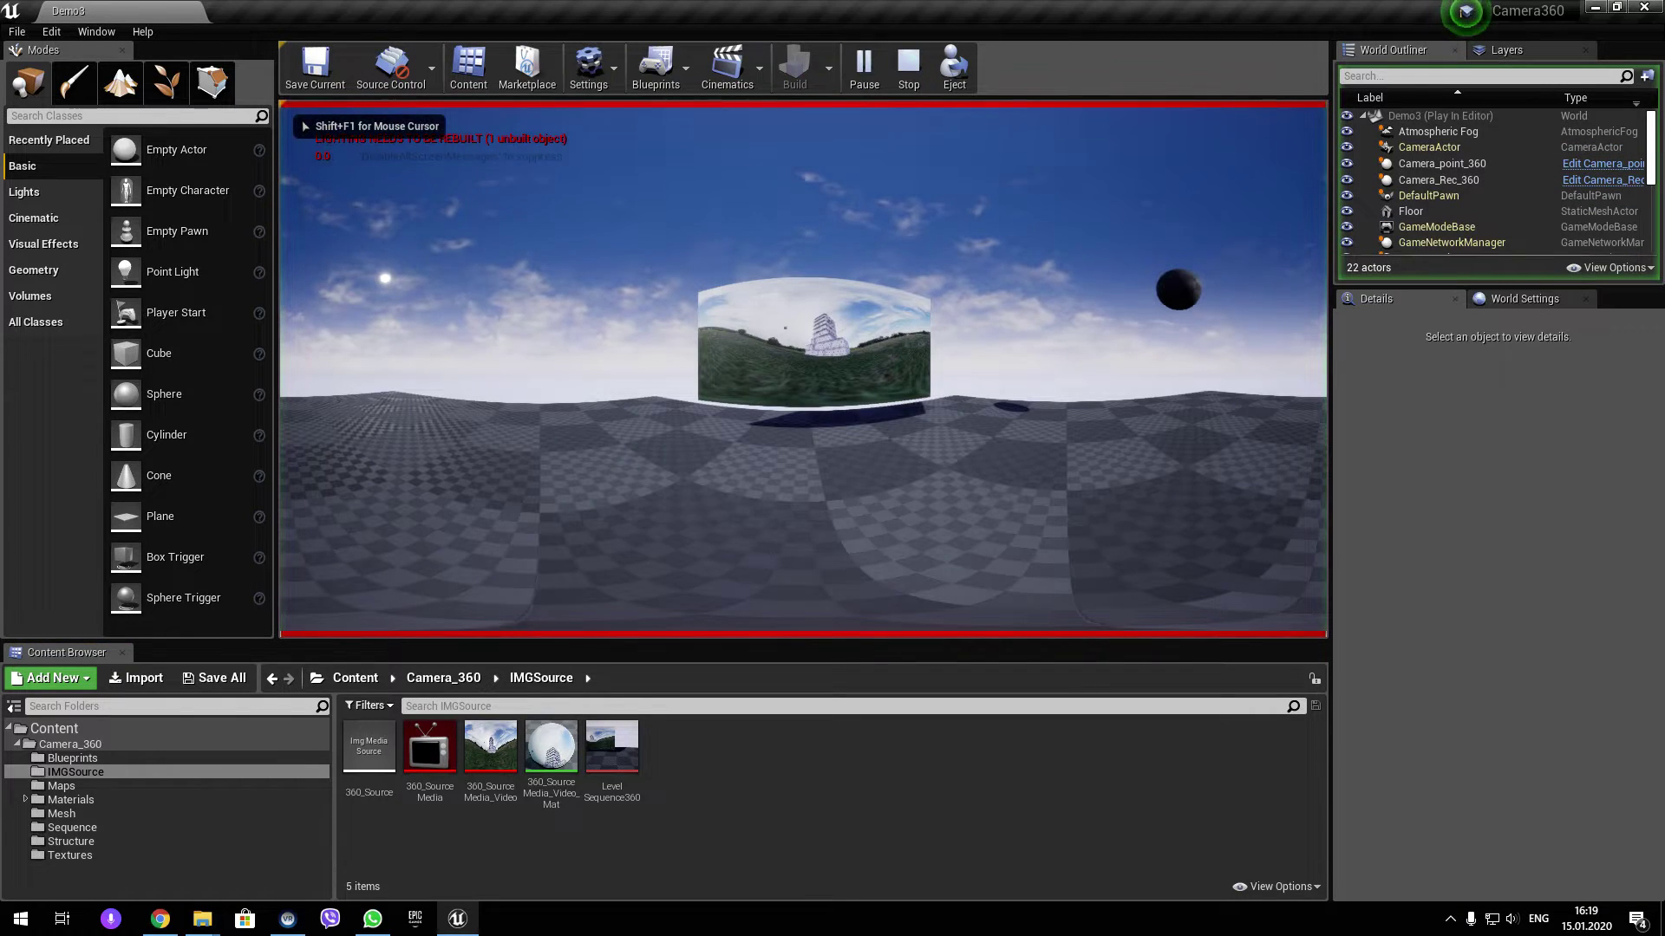
key("Escape")
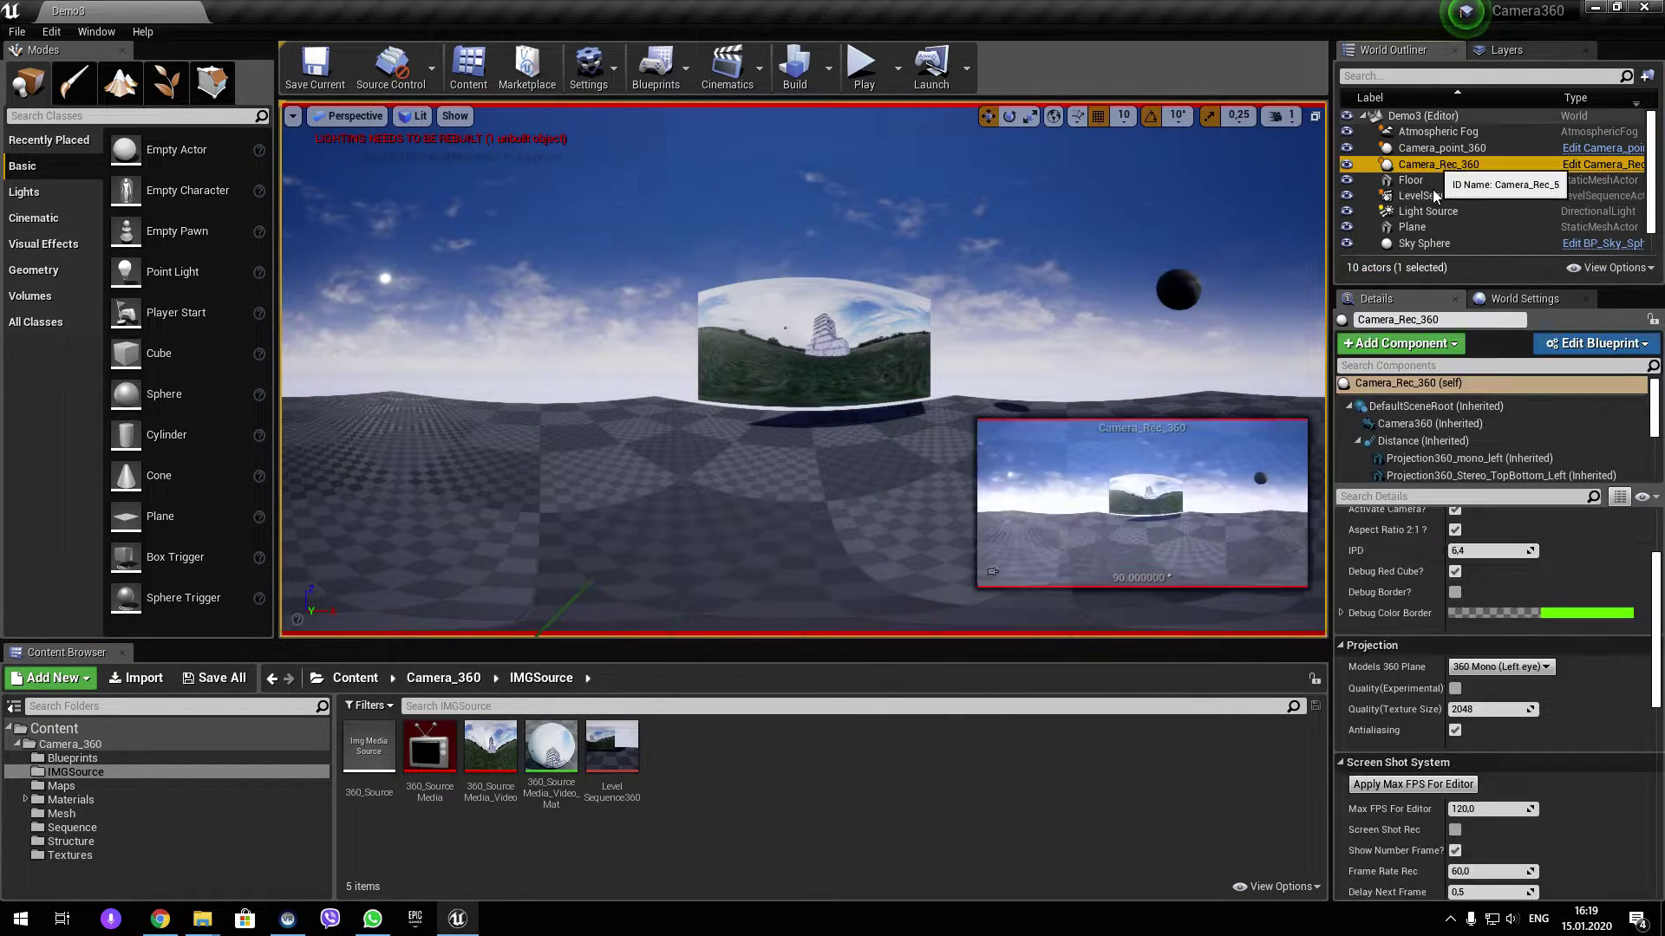
left_click(1500, 667)
left_click(1467, 707)
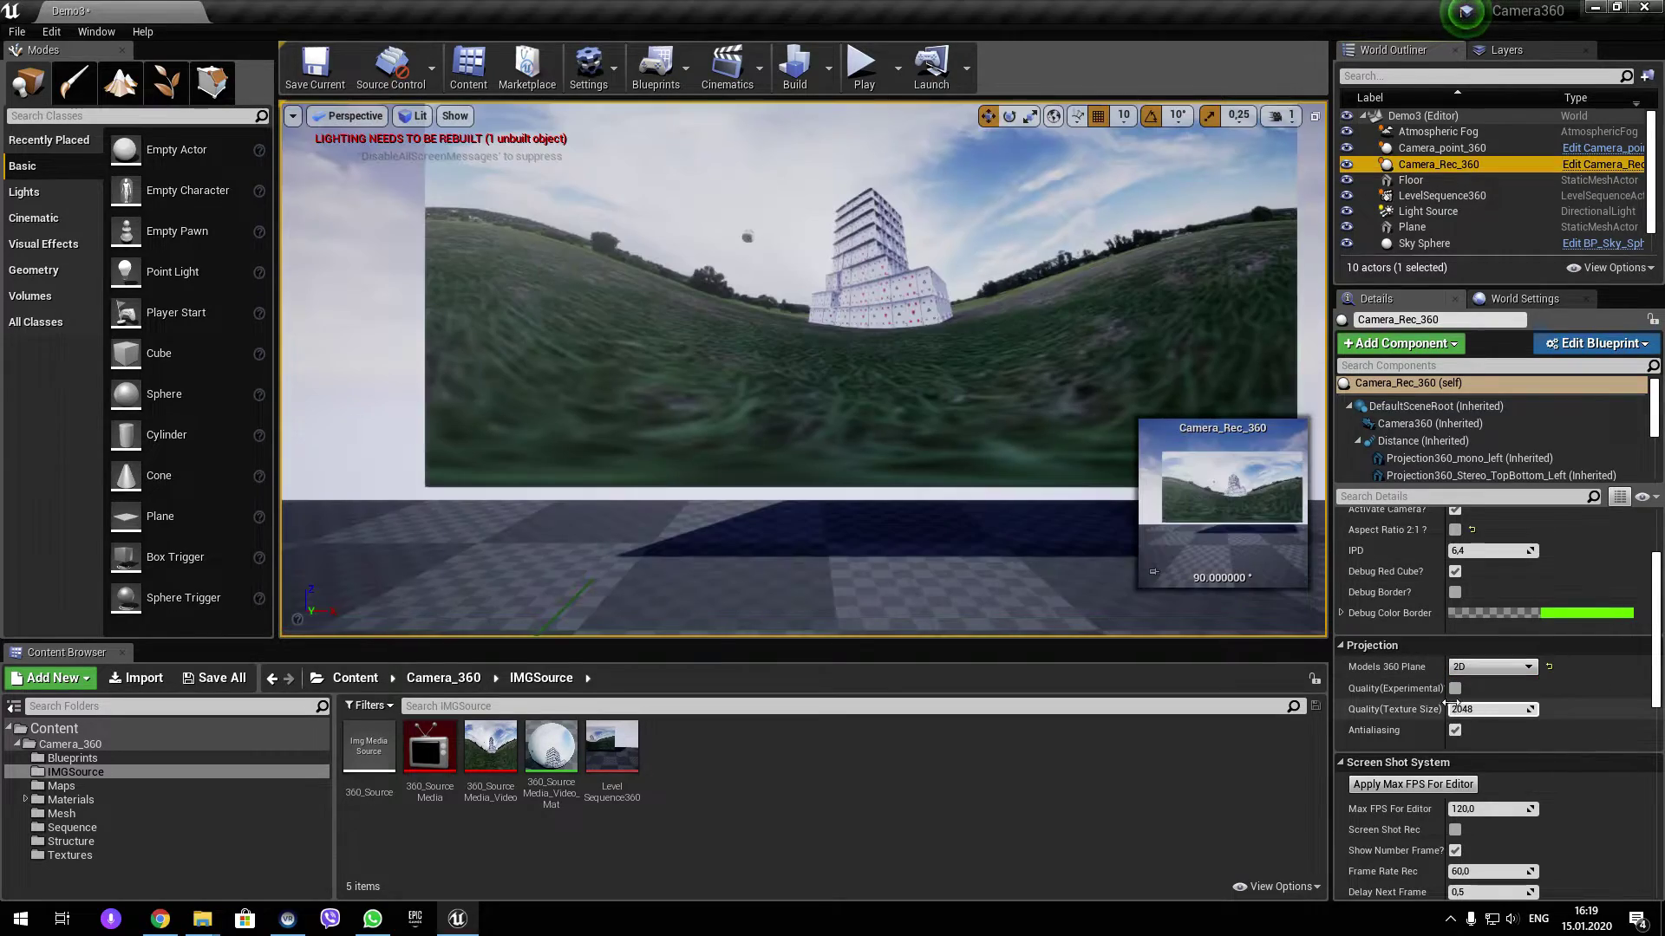
Select Camera_point_360 and move it closer, in front of the image plane.
key("f")
scroll(907, 301, "down", 5)
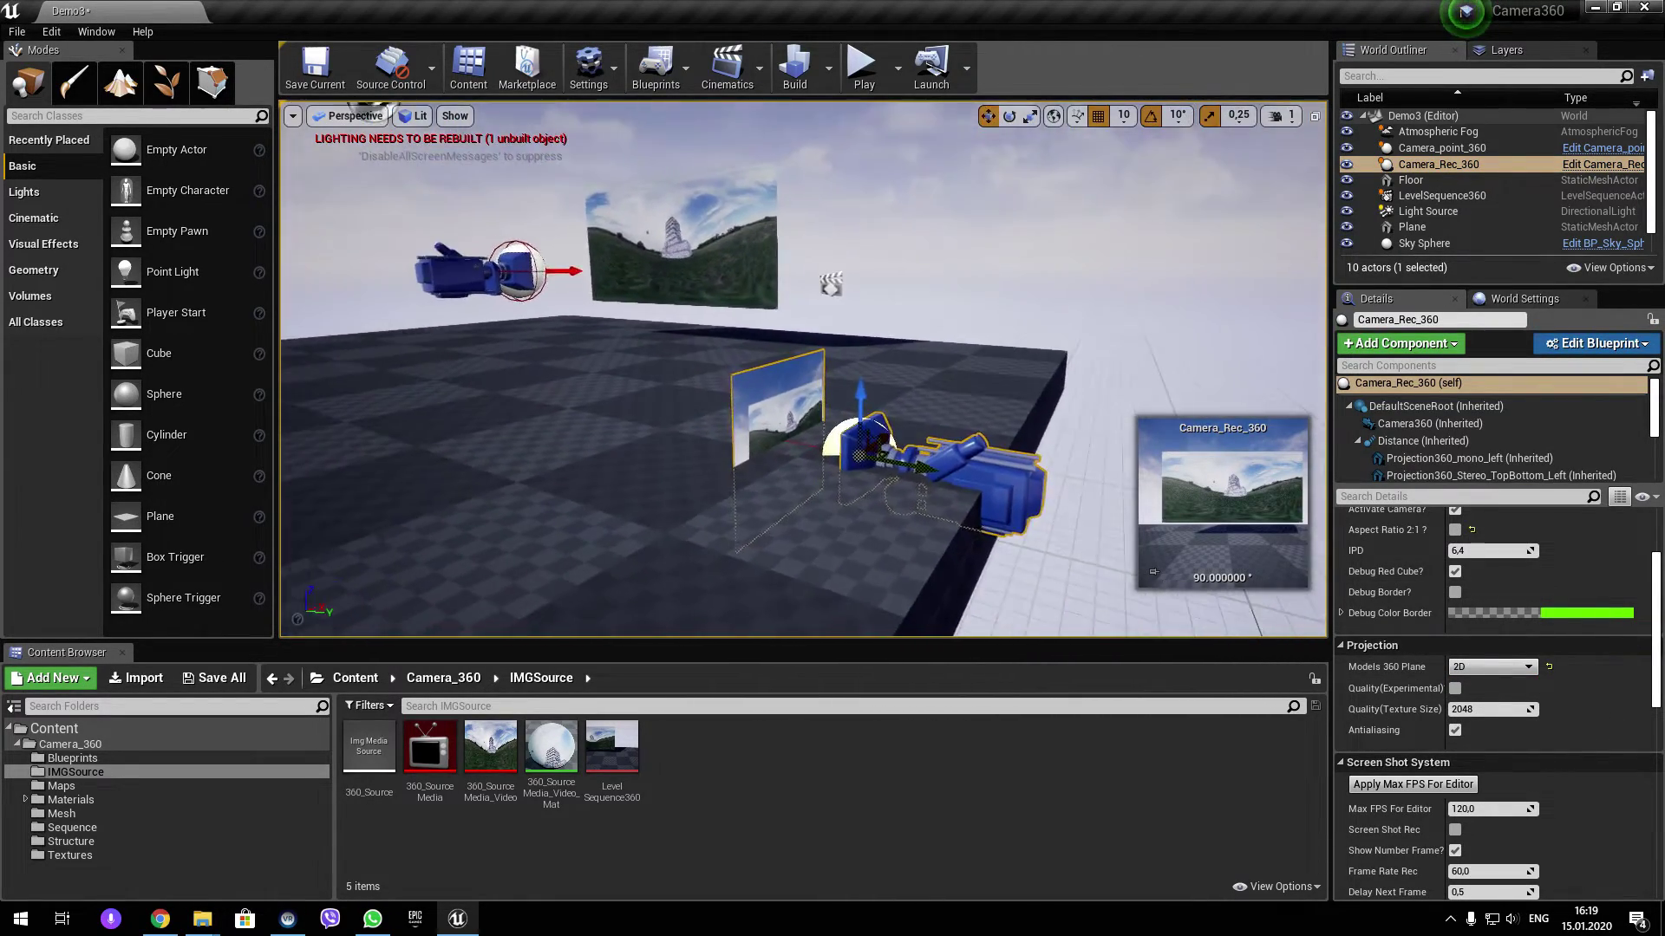
scroll(867, 360, "down", 2)
right_click_drag(856, 292, 780, 286)
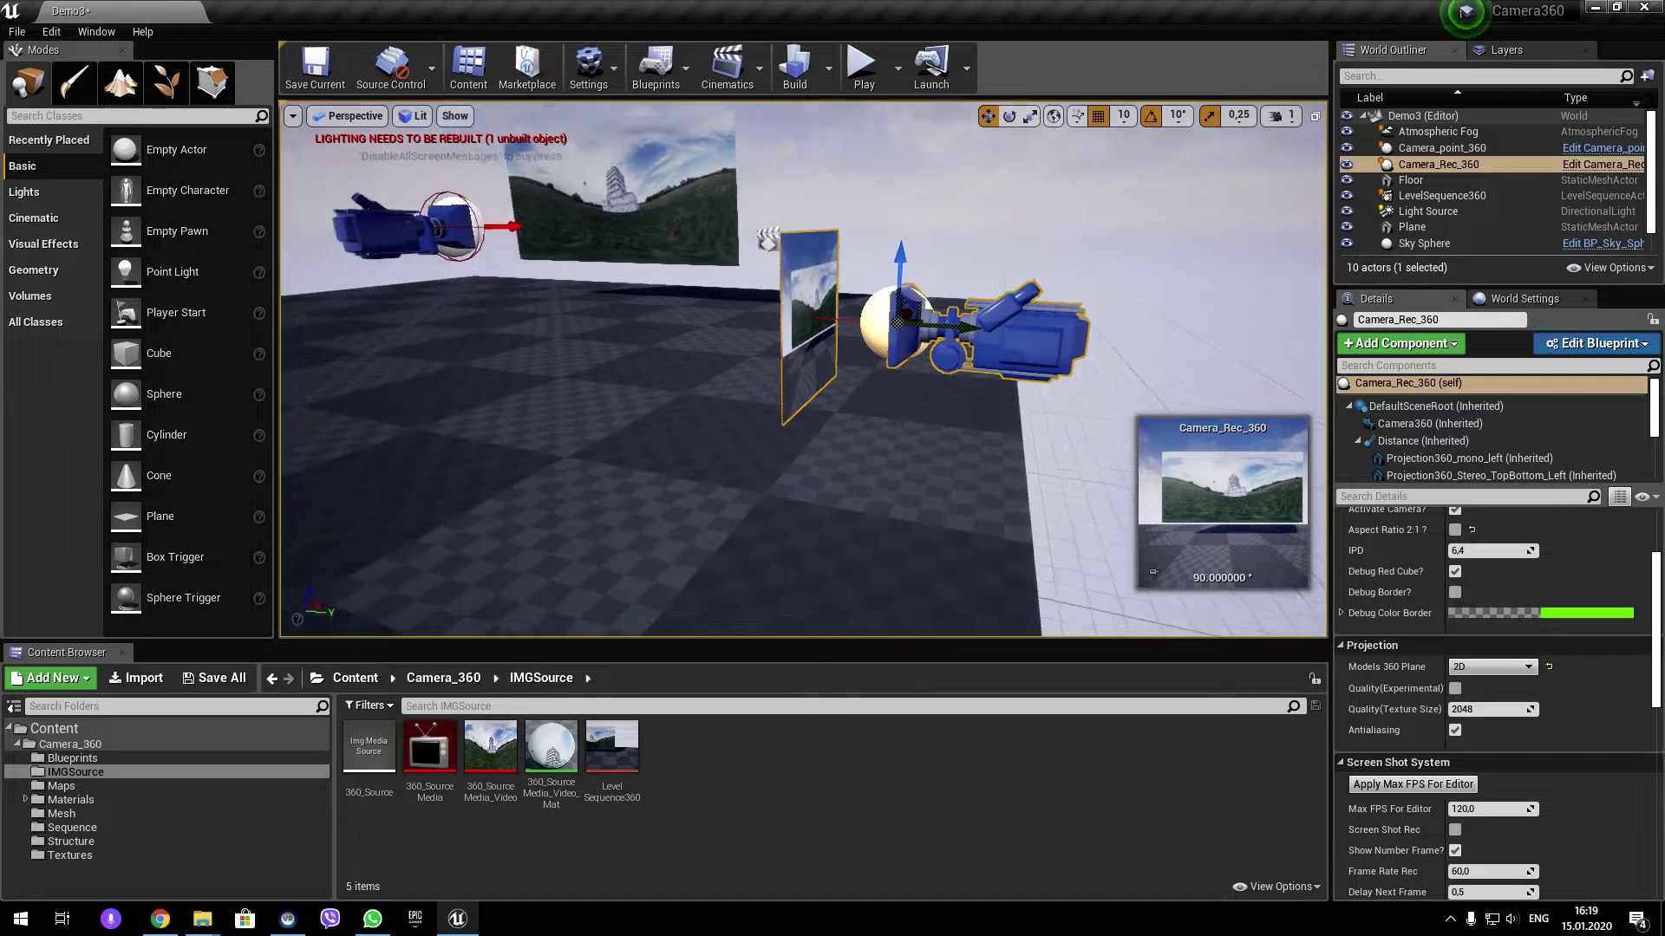
left_click(706, 364)
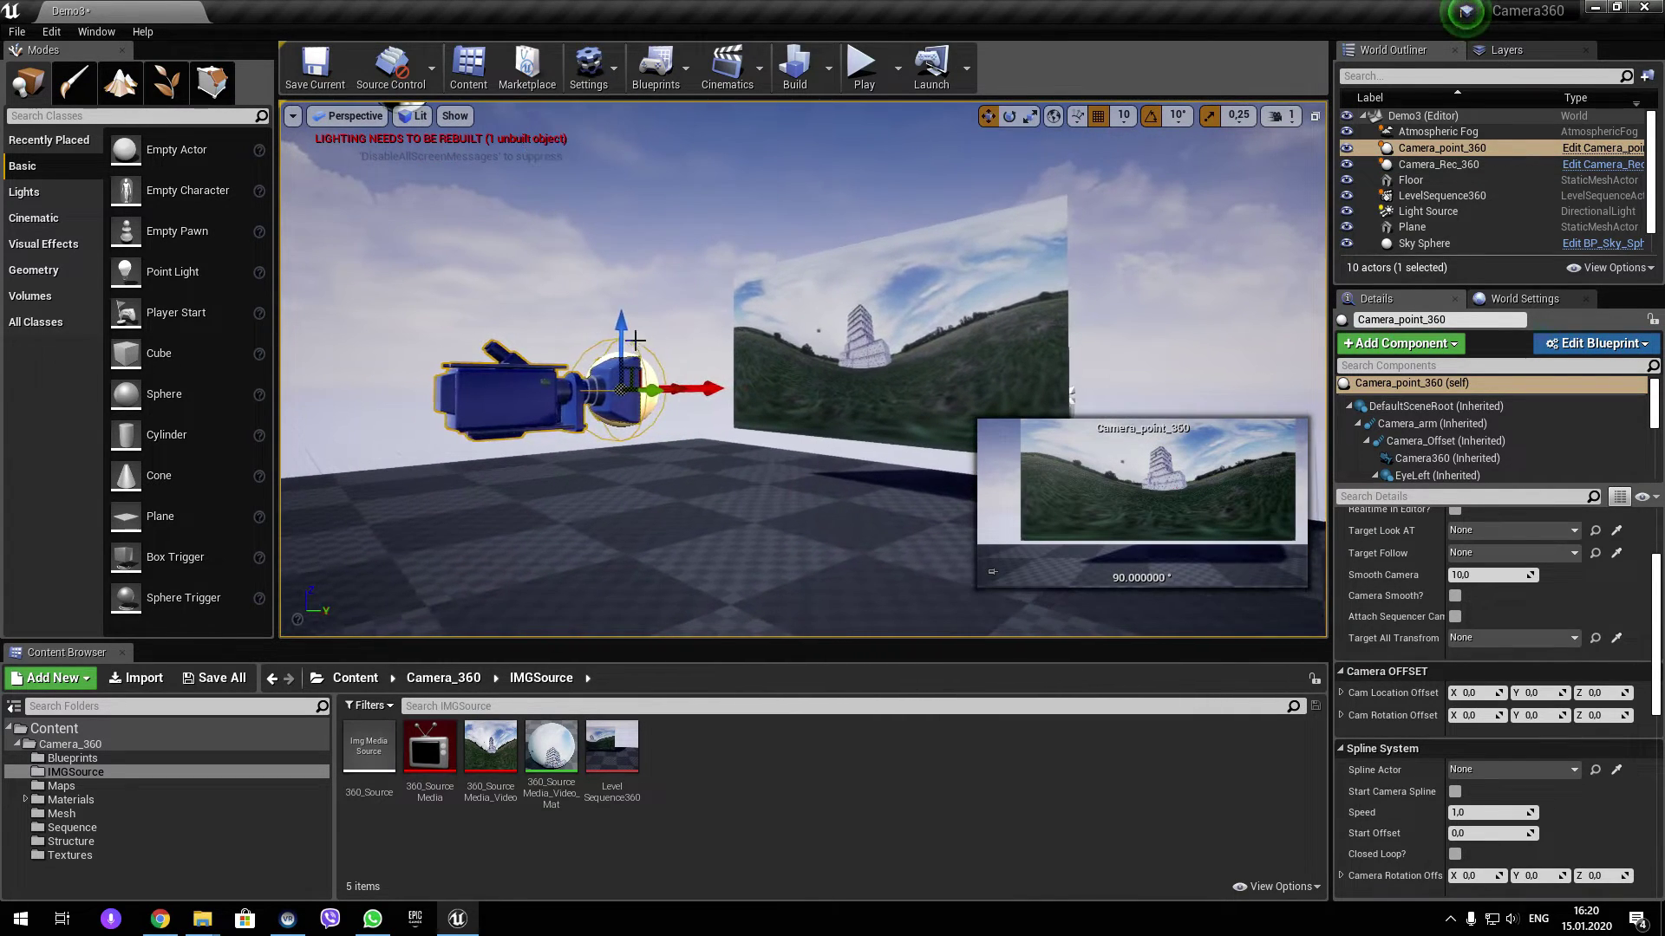
left_click_drag(618, 289, 618, 267)
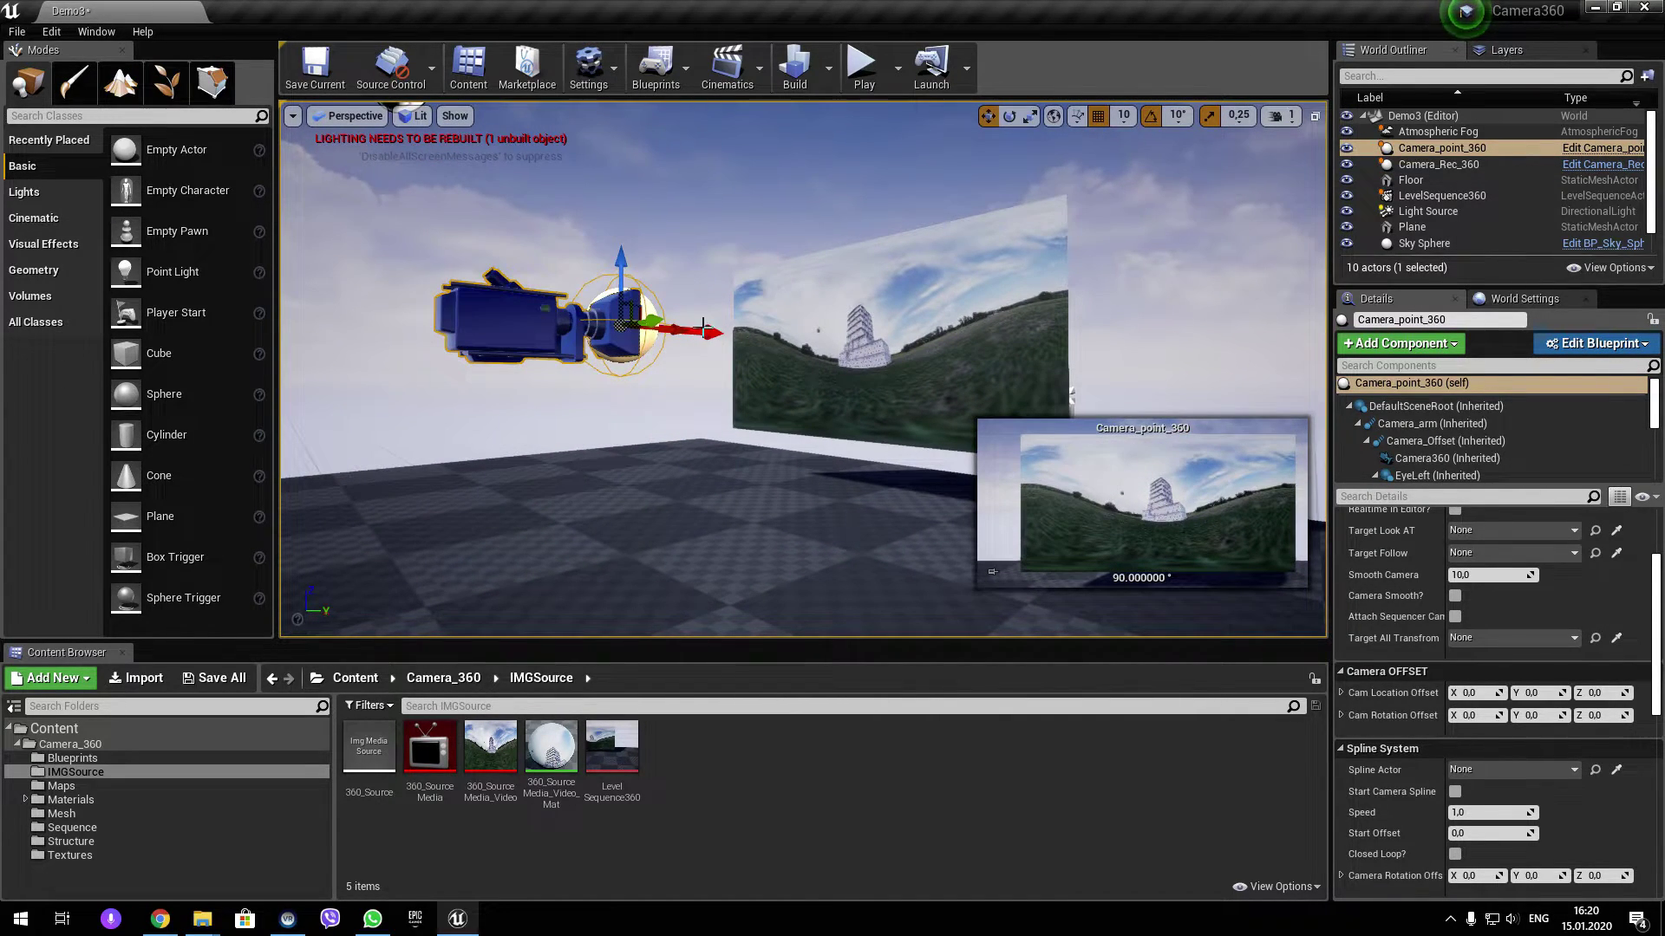
left_click_drag(704, 328, 736, 328)
right_click_drag(788, 231, 910, 278)
left_click_drag(555, 286, 694, 290)
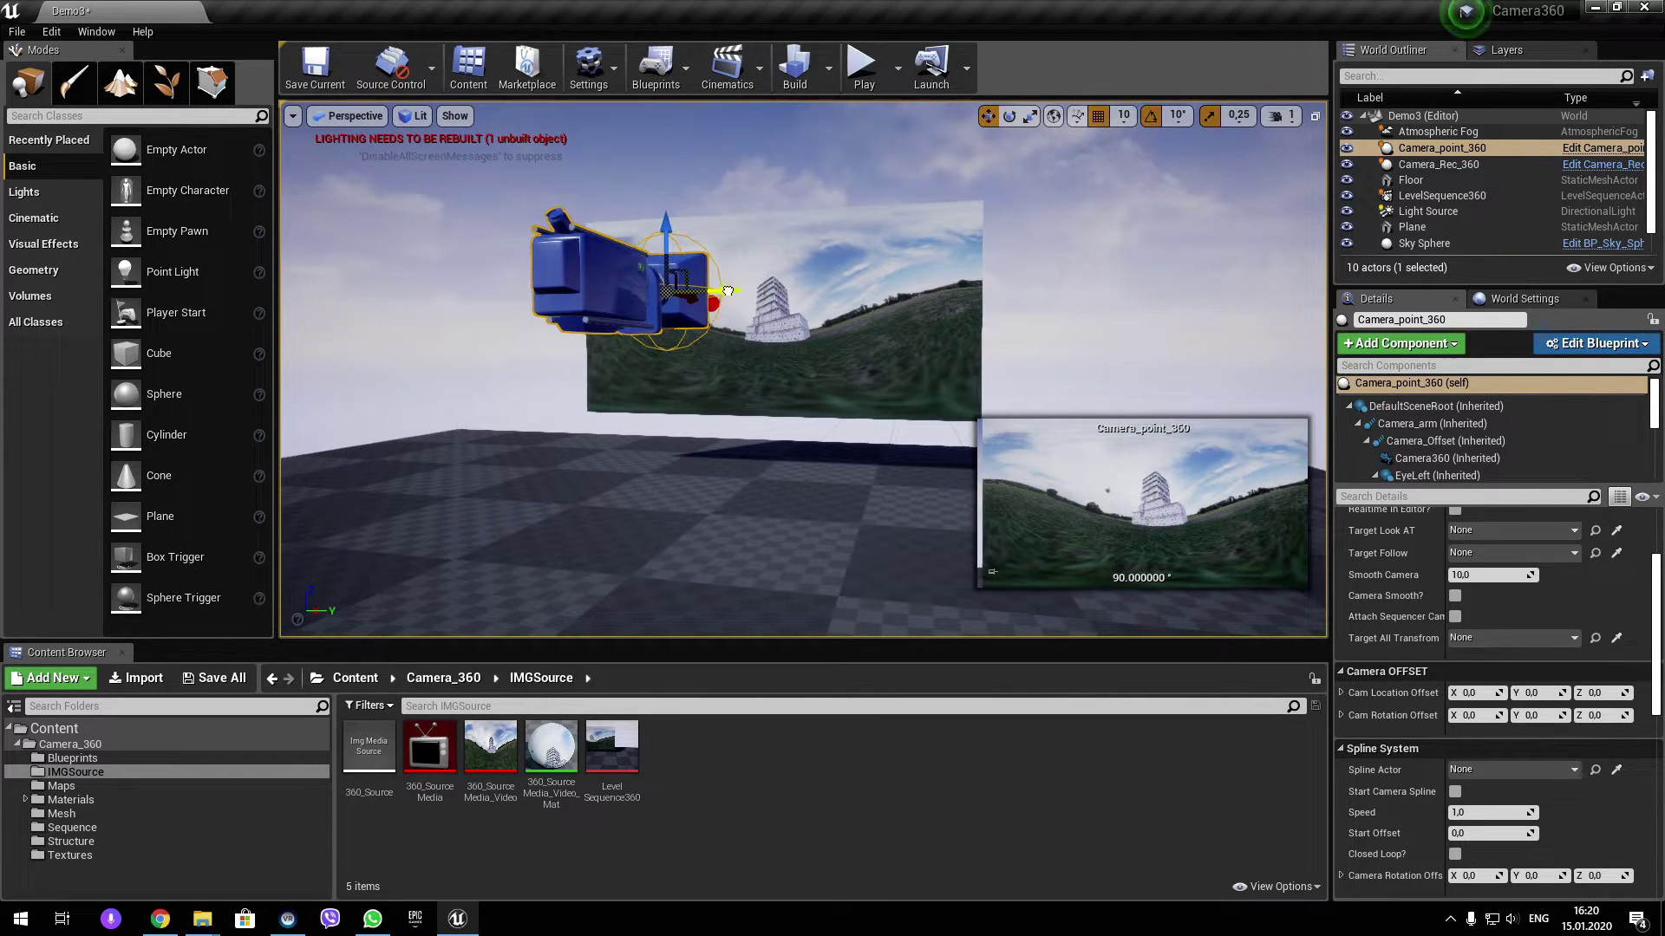
Play the level and watch the frame counter reach 80 over the 360 footage.
left_click(865, 76)
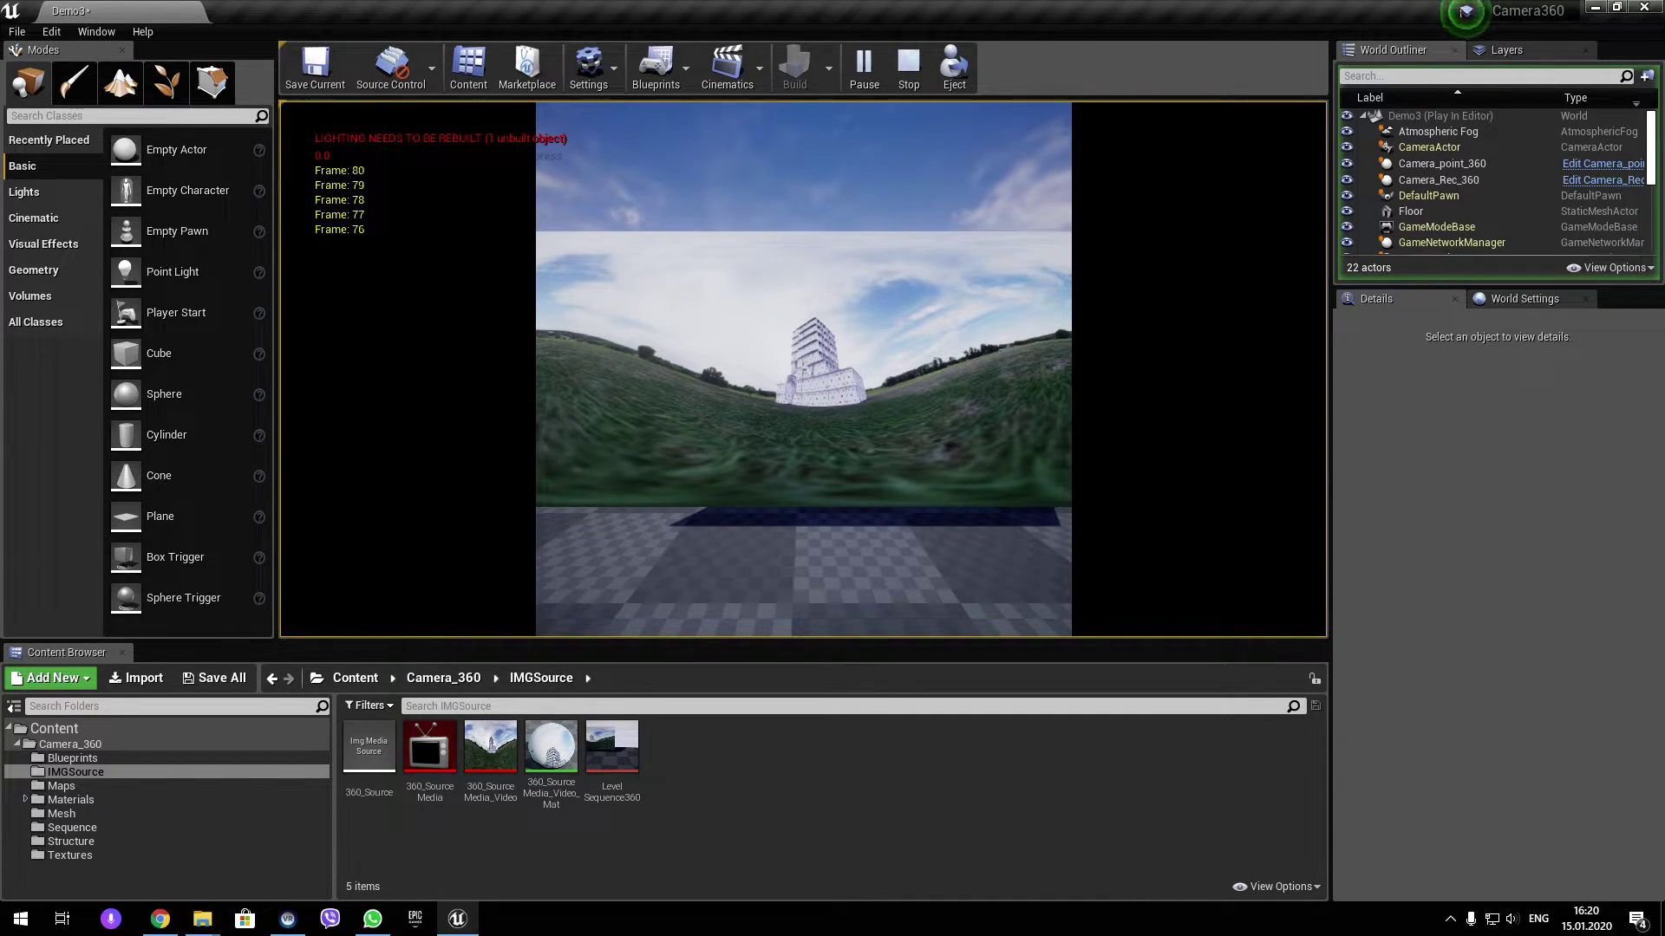
Stop playback, select Camera_Rec_360 and scroll its Details to Screen Shot System.
key("Escape")
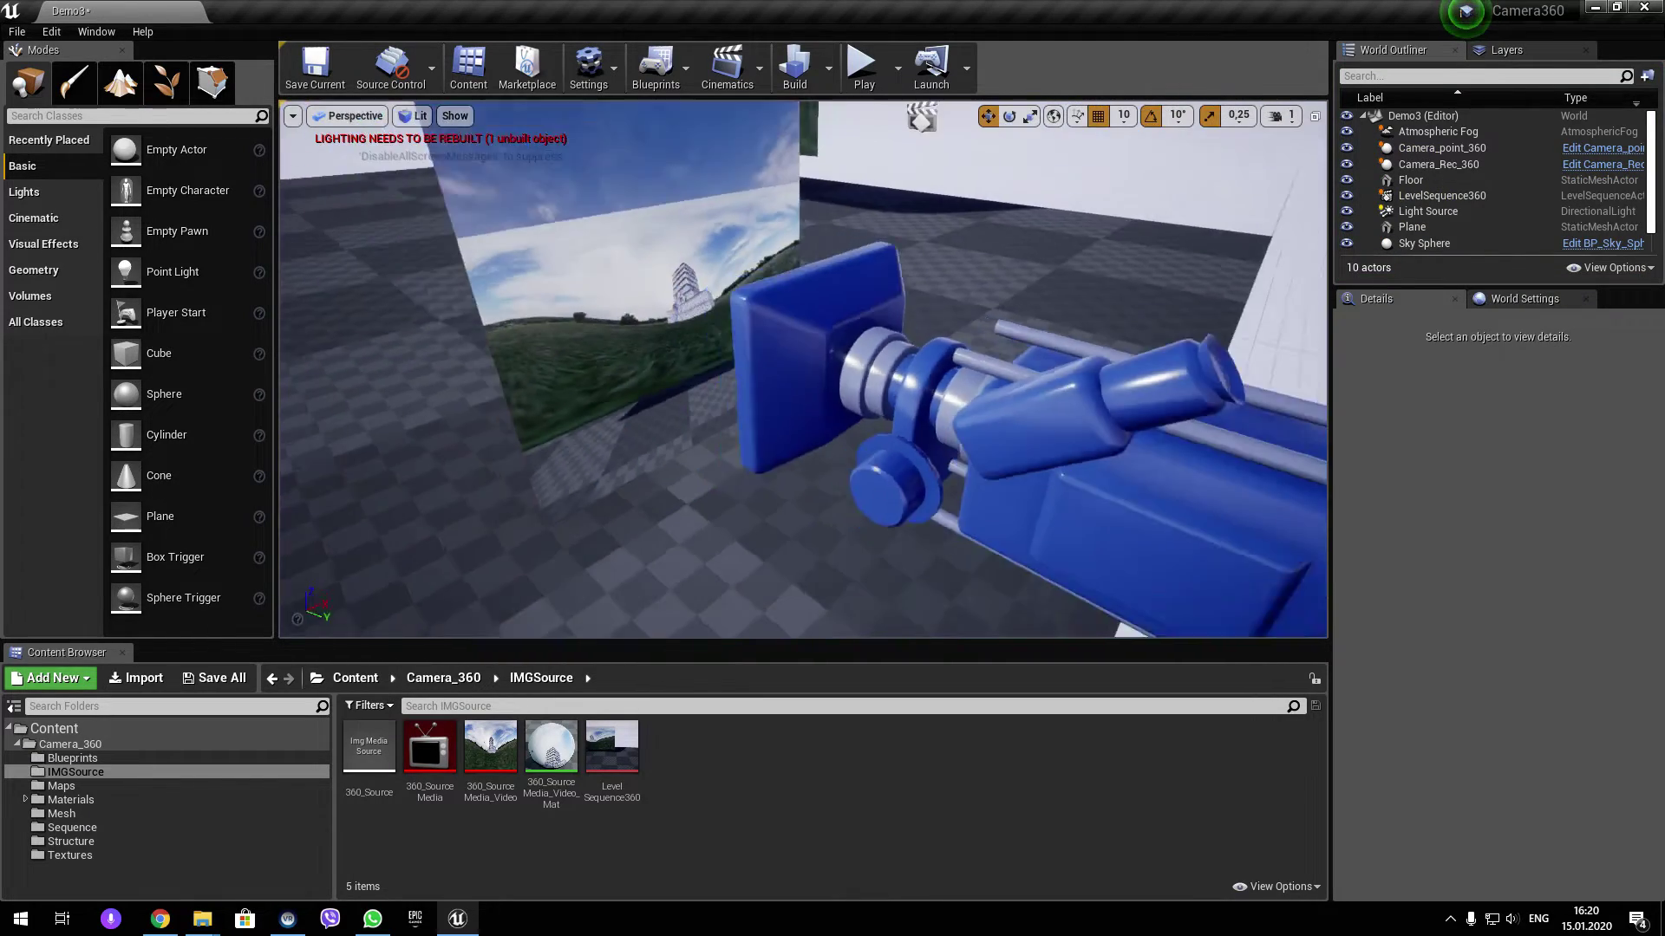
left_click(1192, 555)
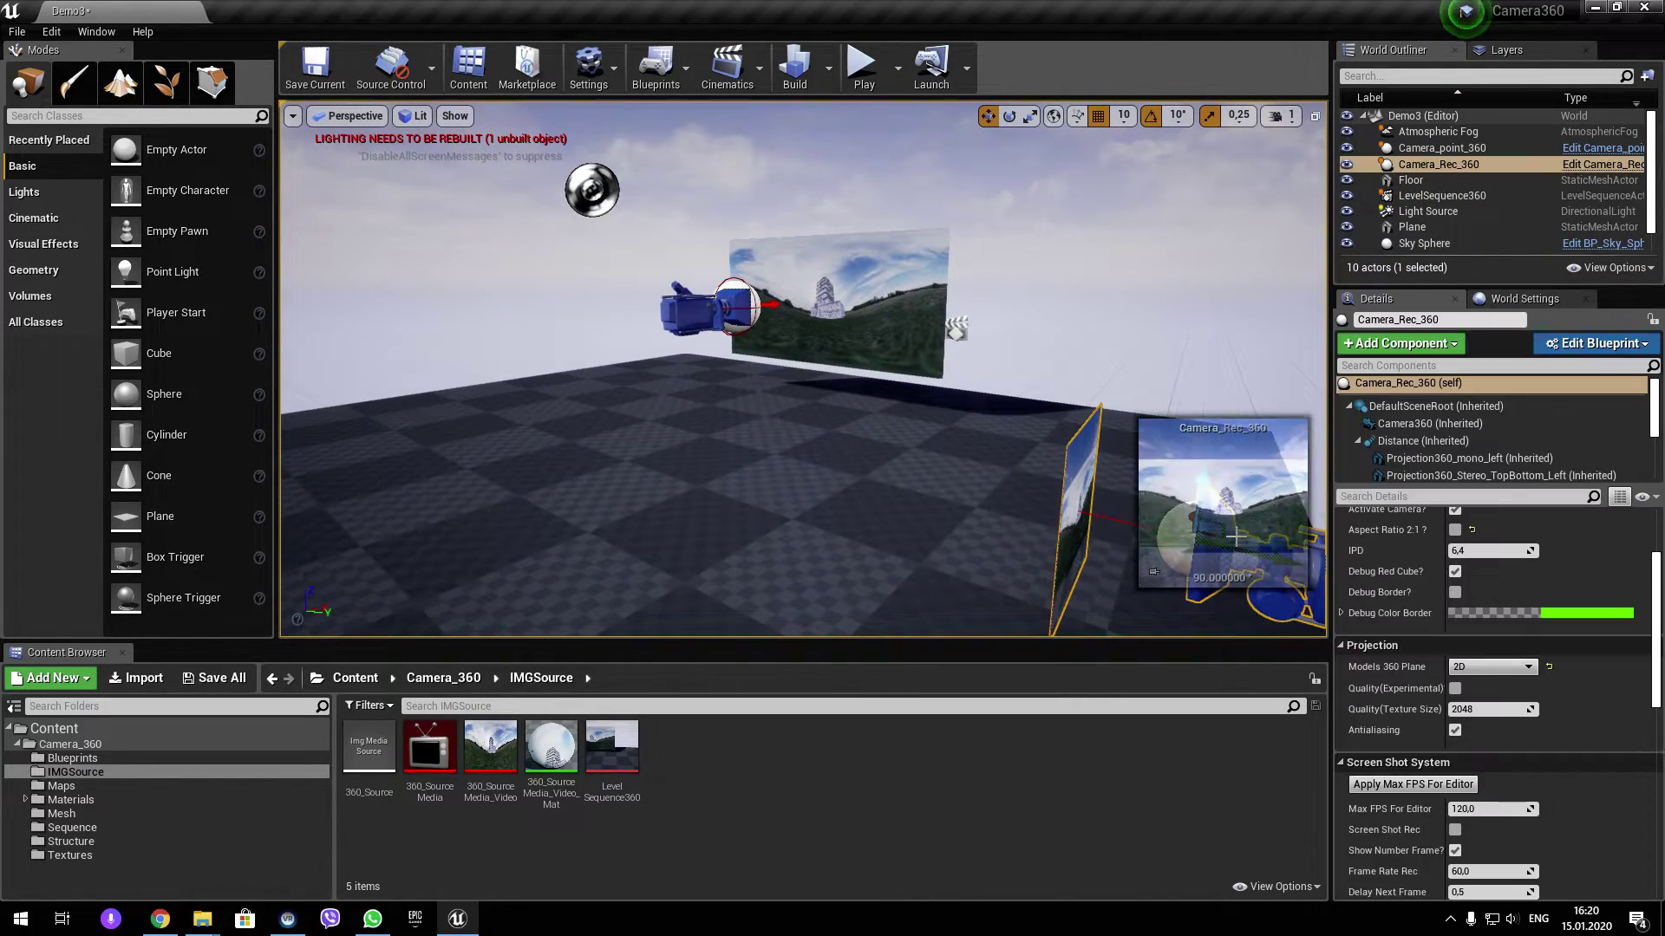
mouse_move(1100, 352)
right_mouse_down()
mouse_move(1101, 312)
mouse_move(1102, 346)
right_mouse_up()
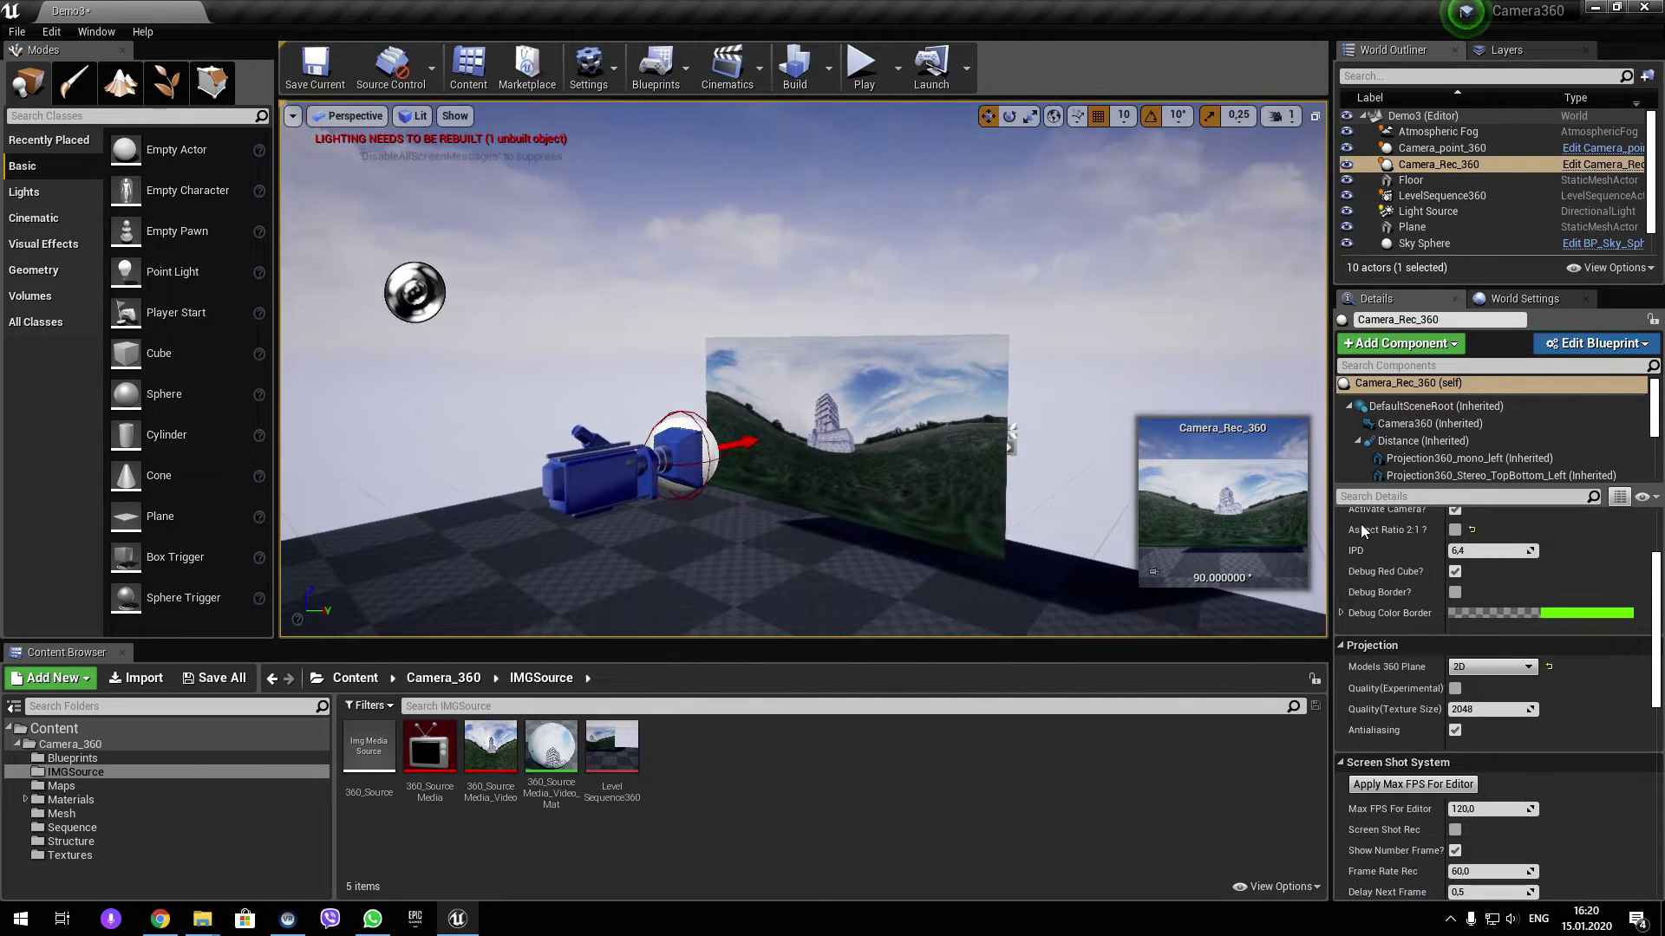
scroll(1542, 636, "down", 3)
scroll(1509, 681, "down", 3)
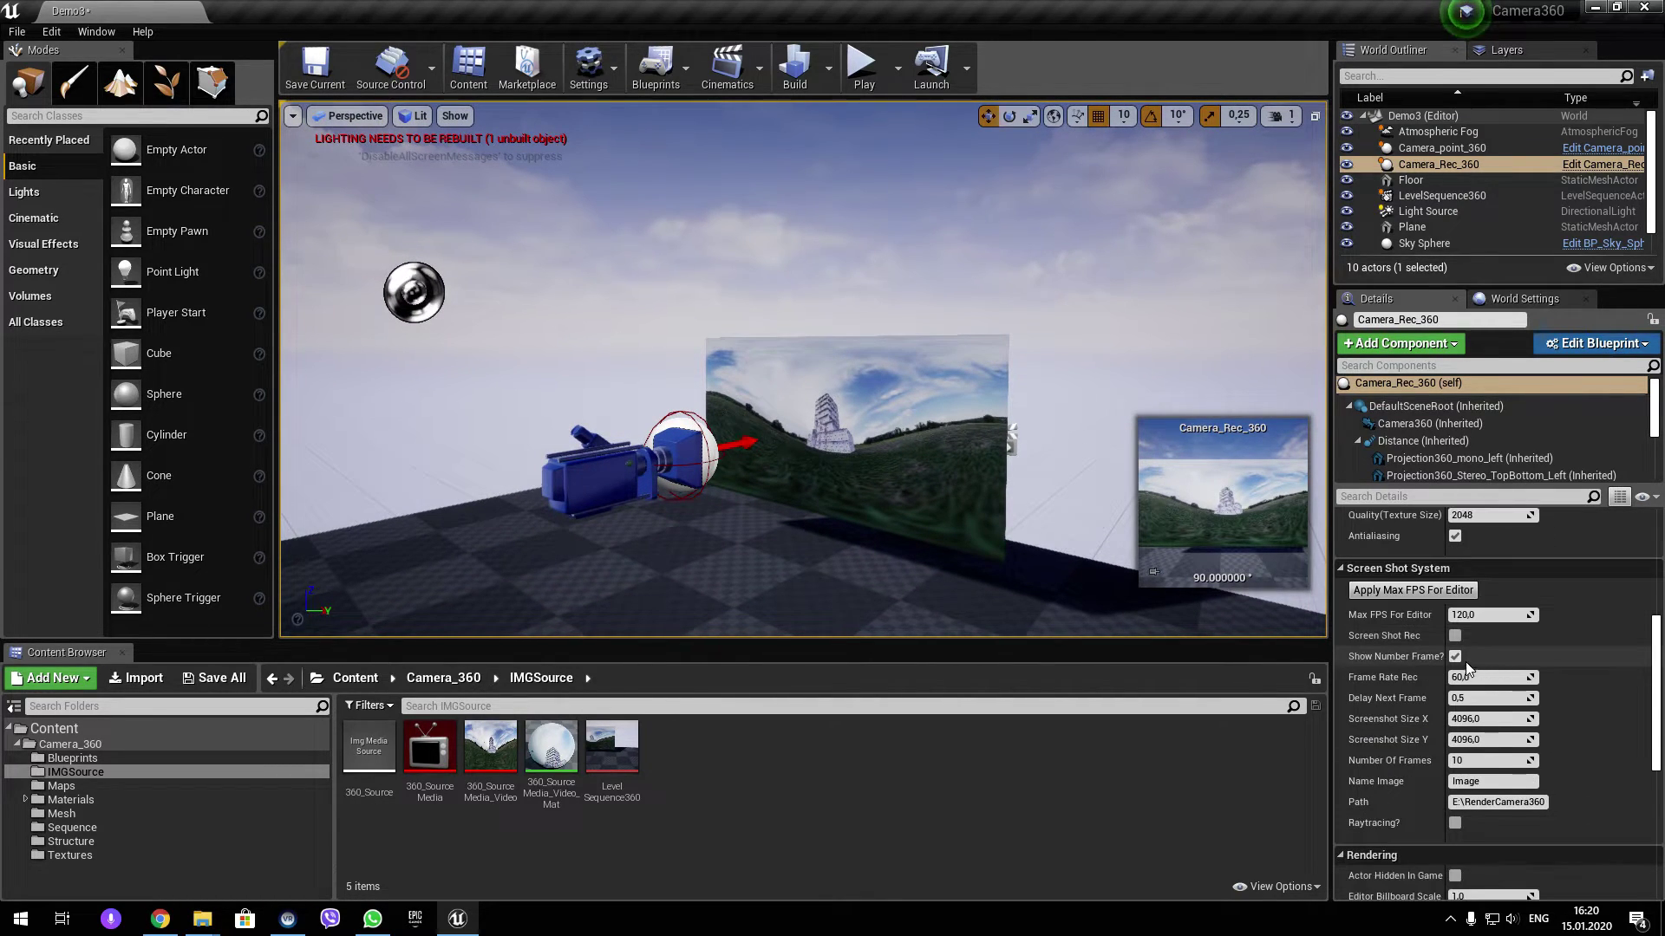
Open LevelSequence360 in Sequencer at 60 fps display rate and trim playback end to about 1650.
left_click(1481, 678)
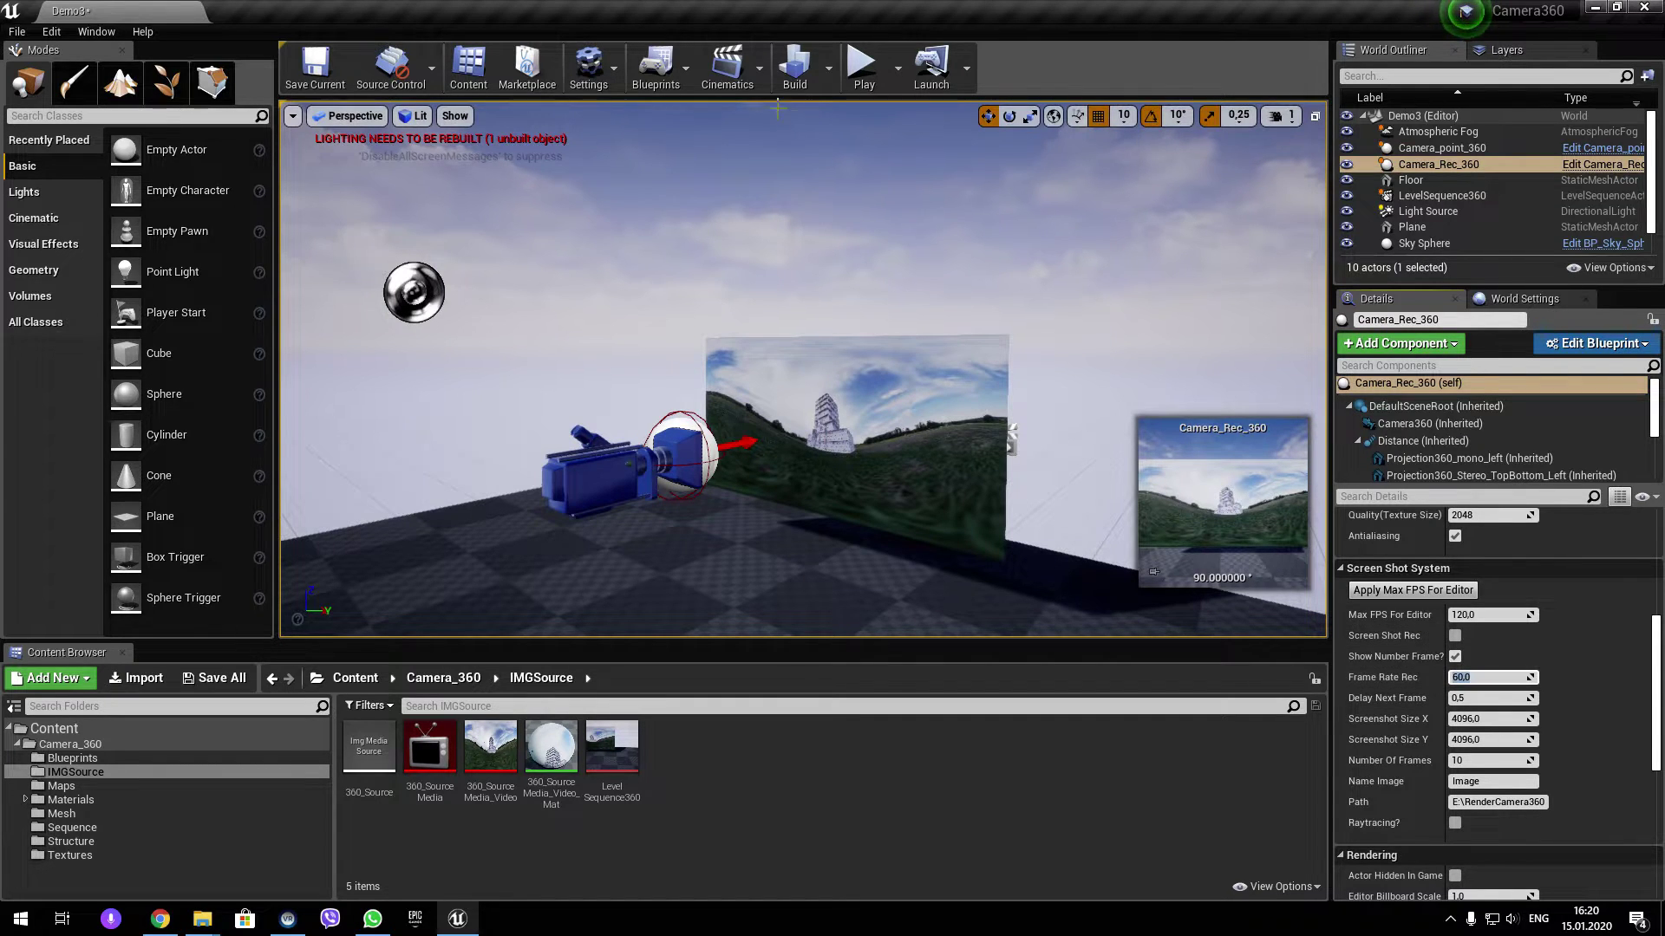
left_click(758, 67)
left_click(780, 218)
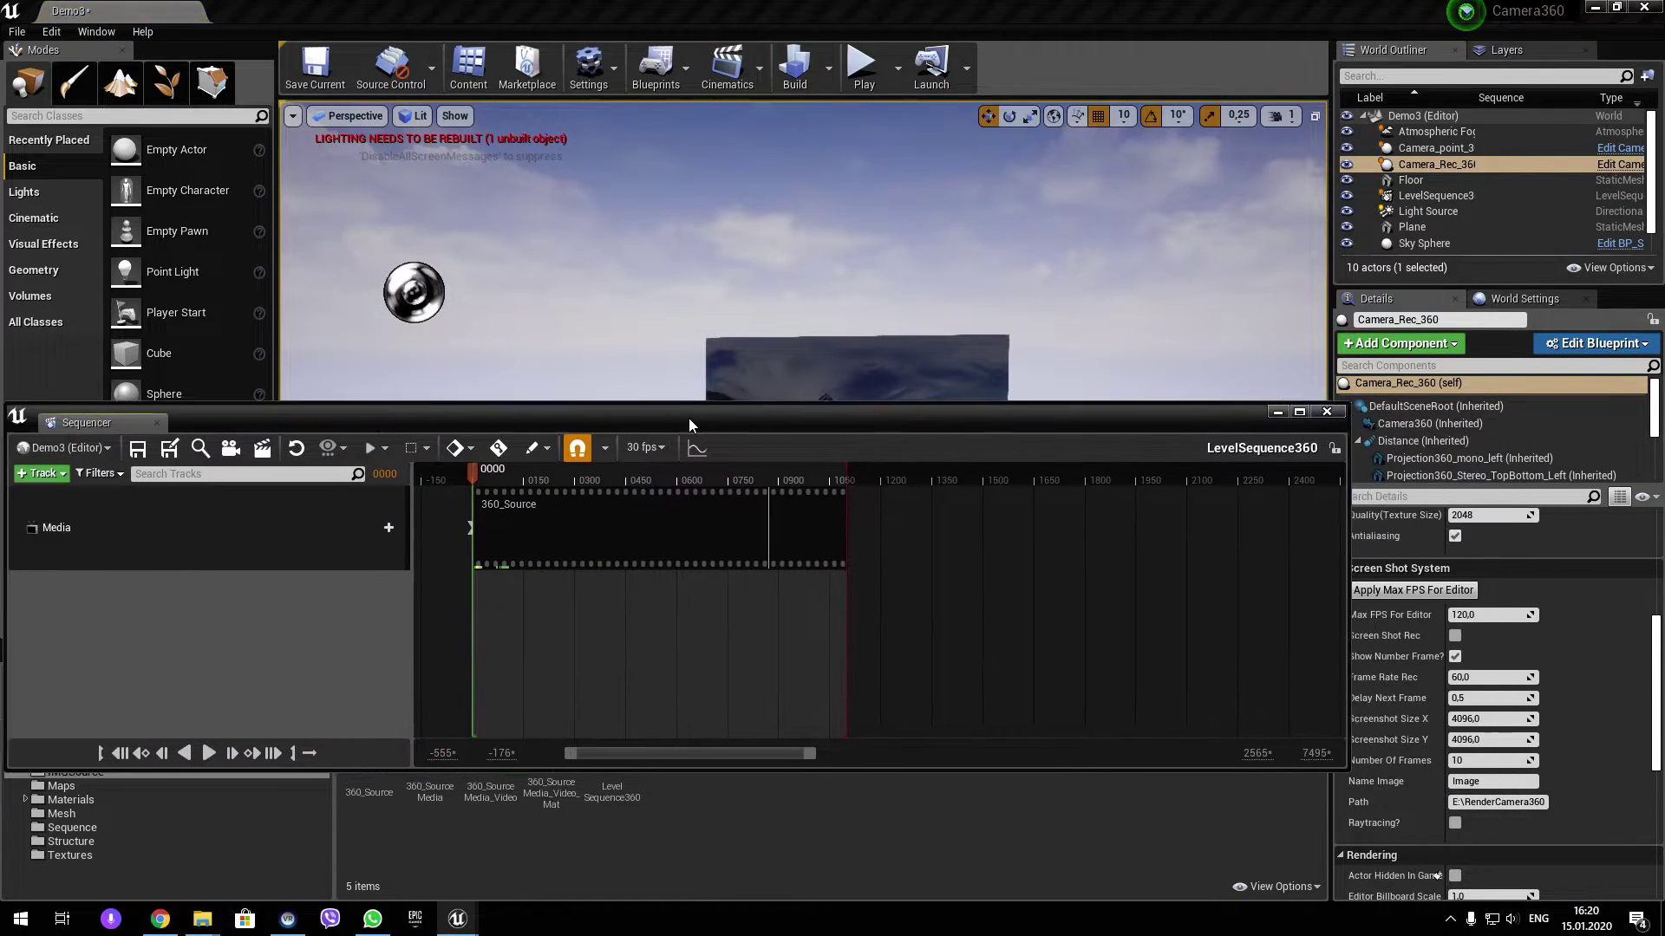
left_click(610, 442)
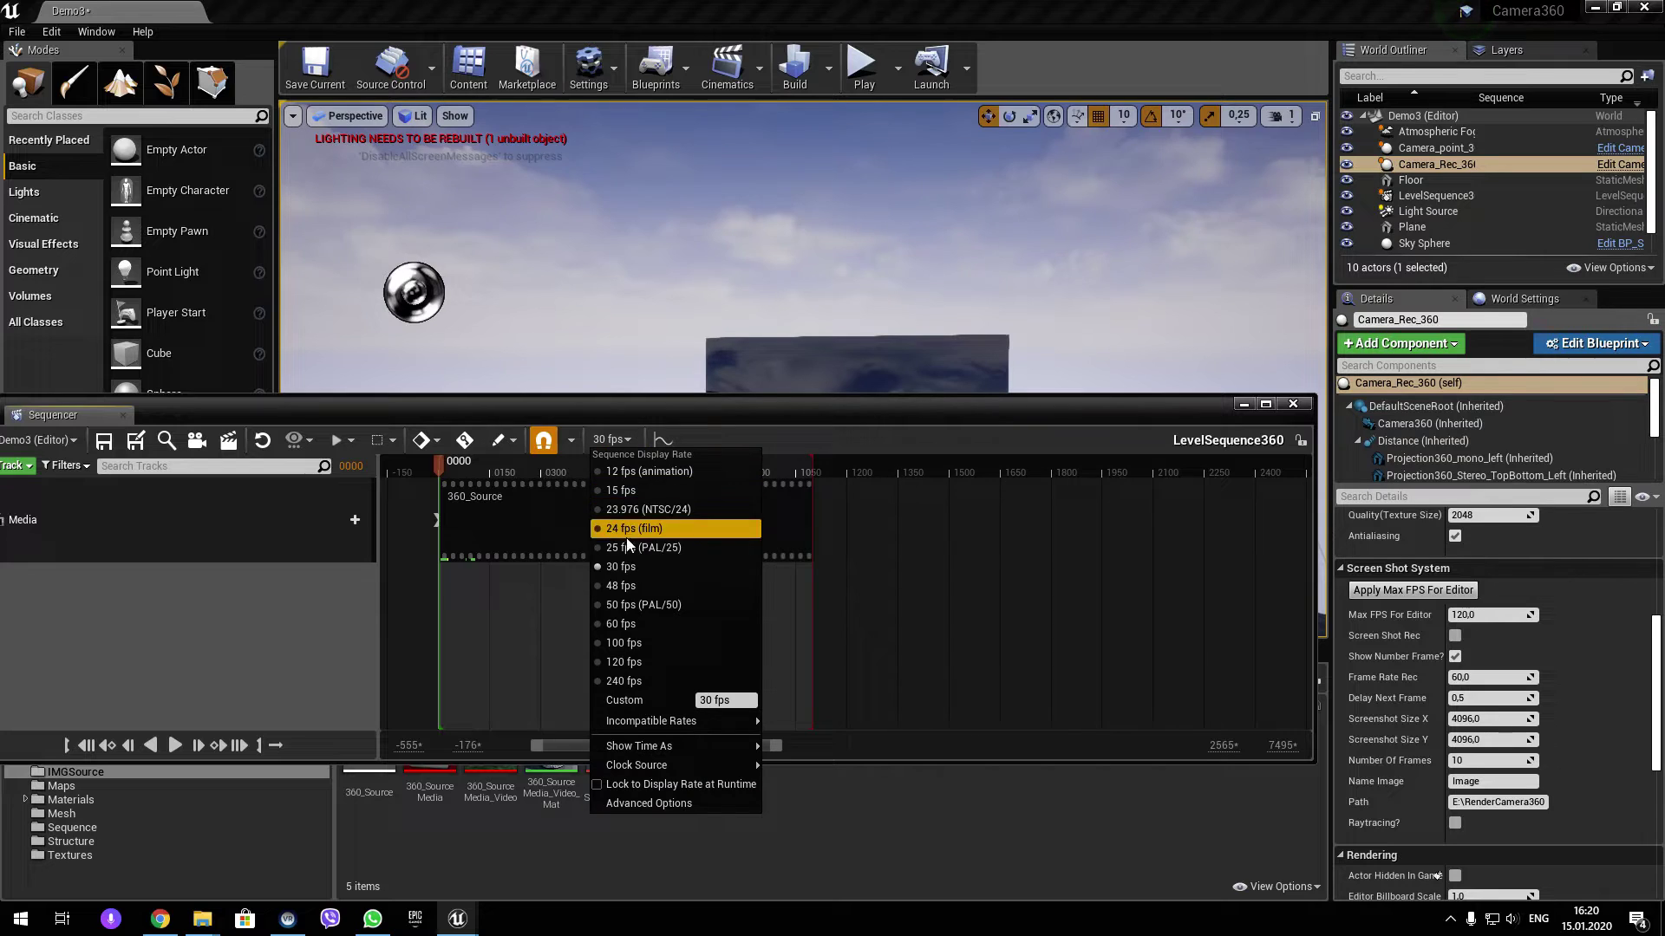
left_click(612, 623)
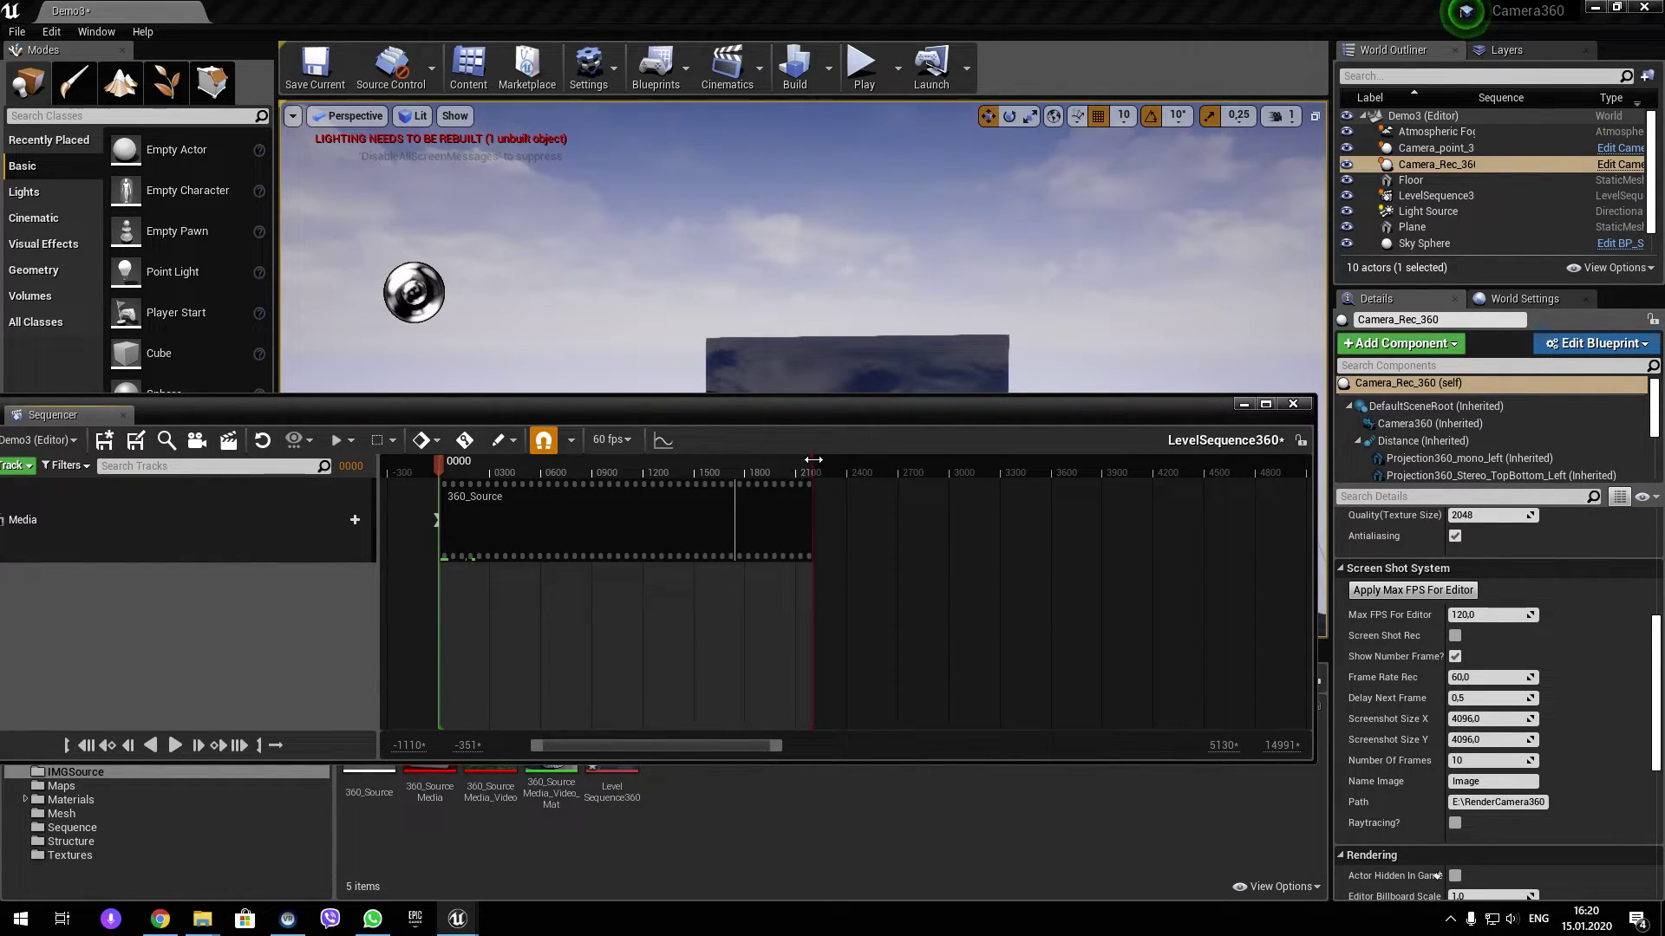
left_click_drag(813, 465, 740, 462)
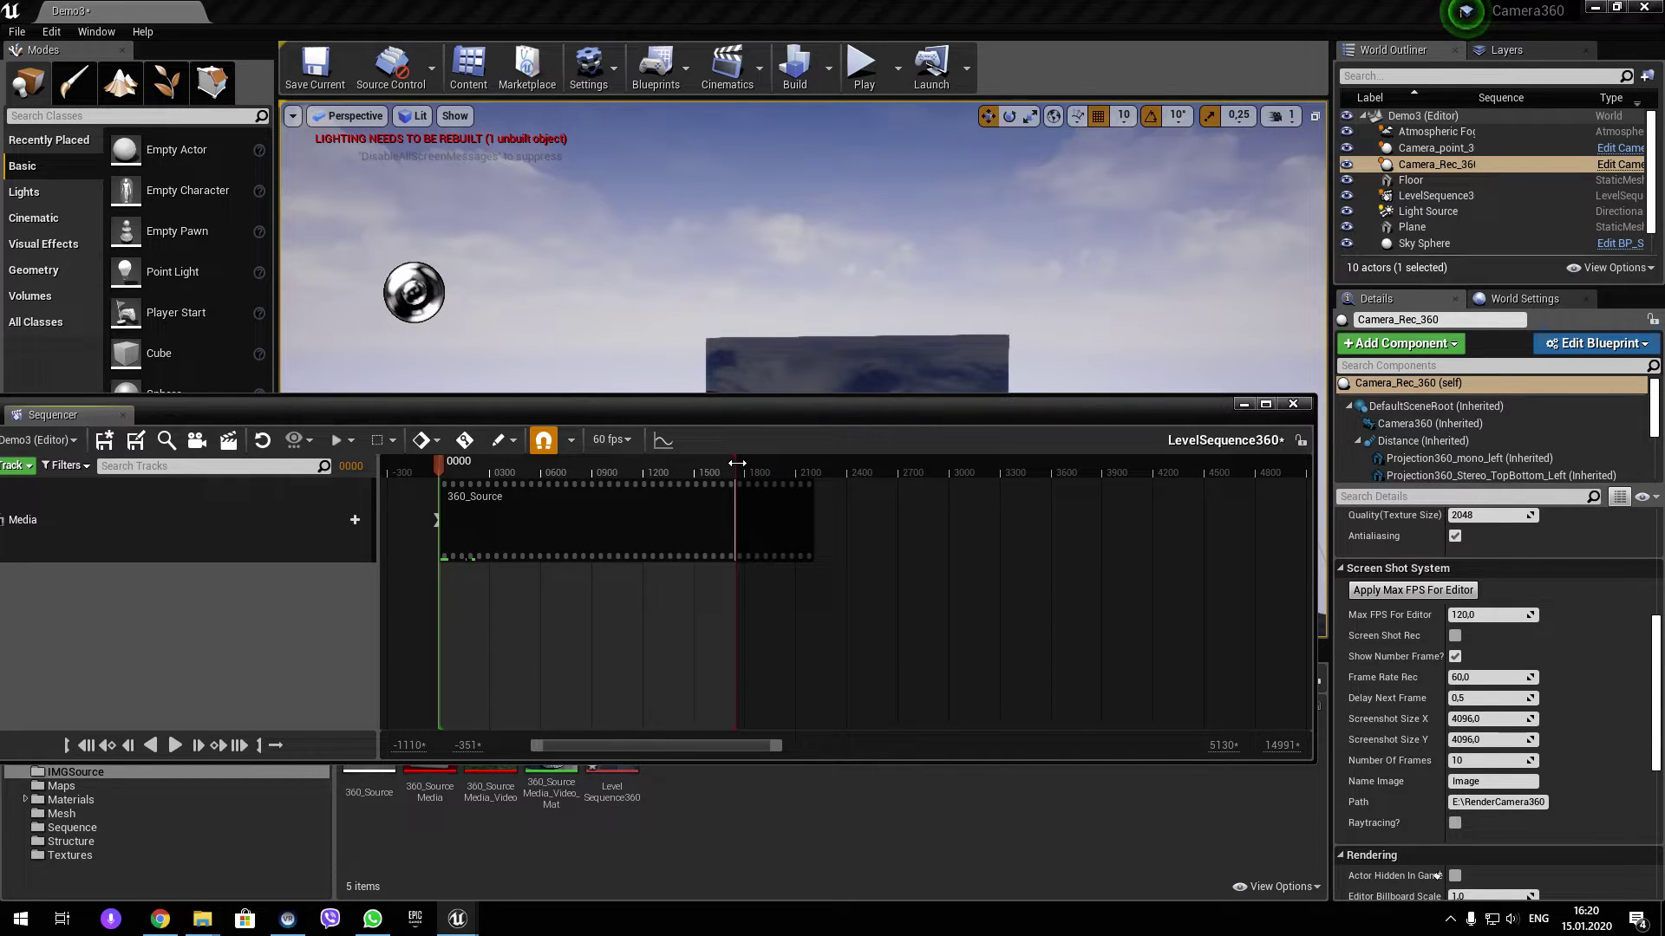
Return the display rate to 30 fps, set Frame Rate Rec to 30 and Number Of Frames to 60.
left_click_drag(660, 427, 771, 425)
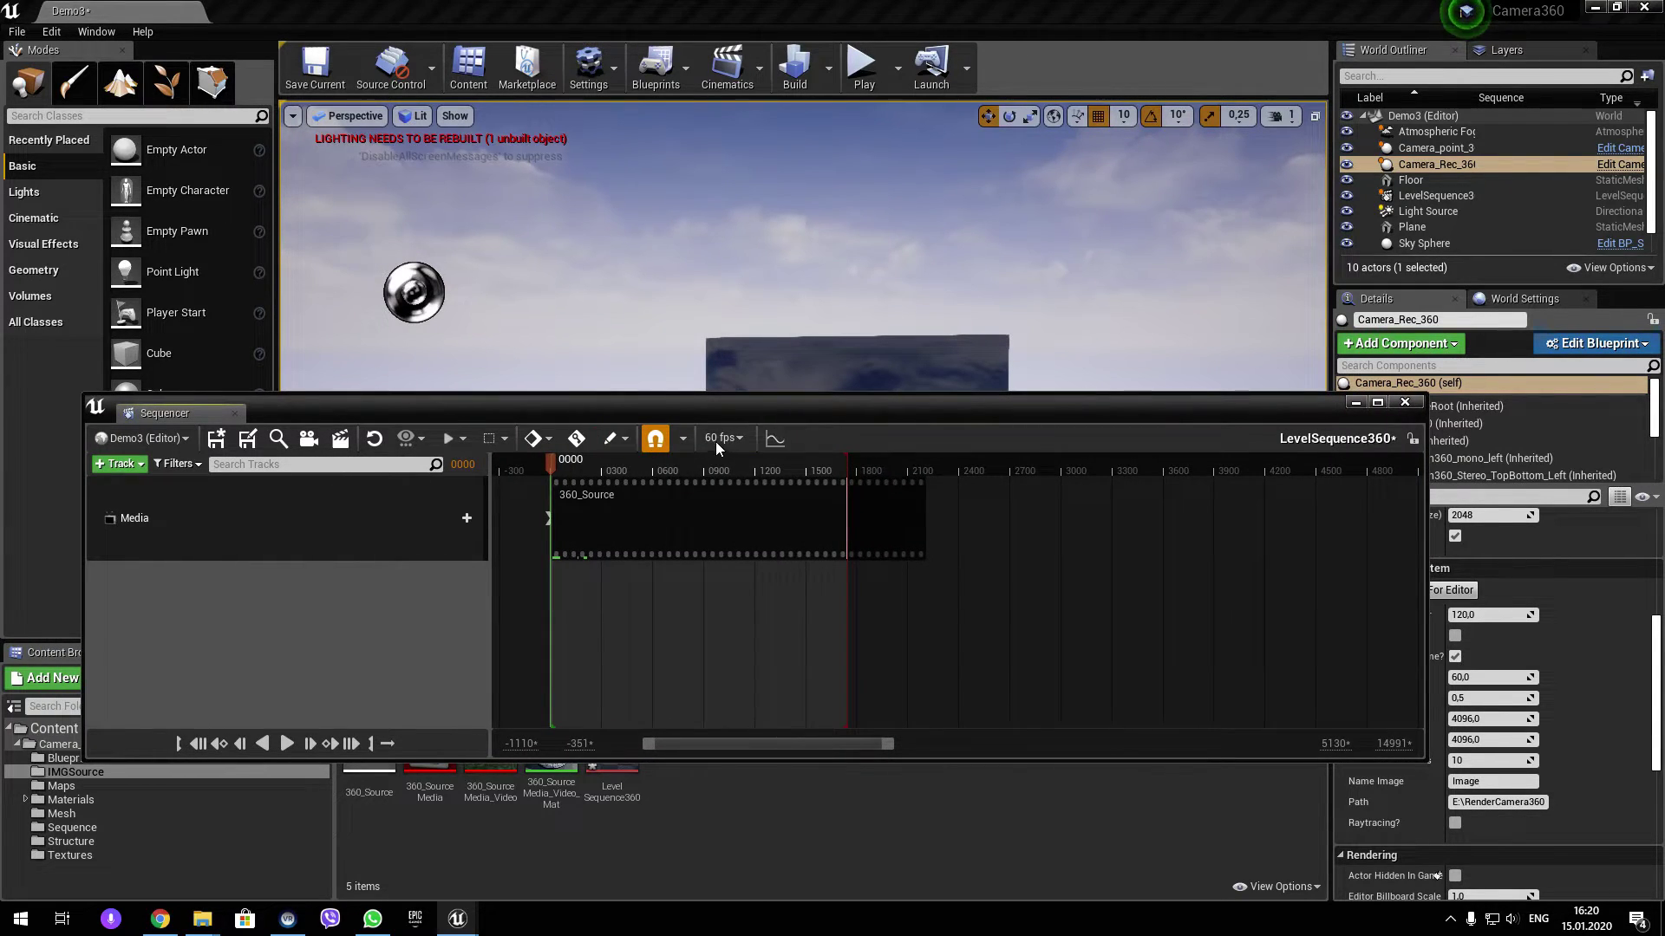
left_click(1480, 677)
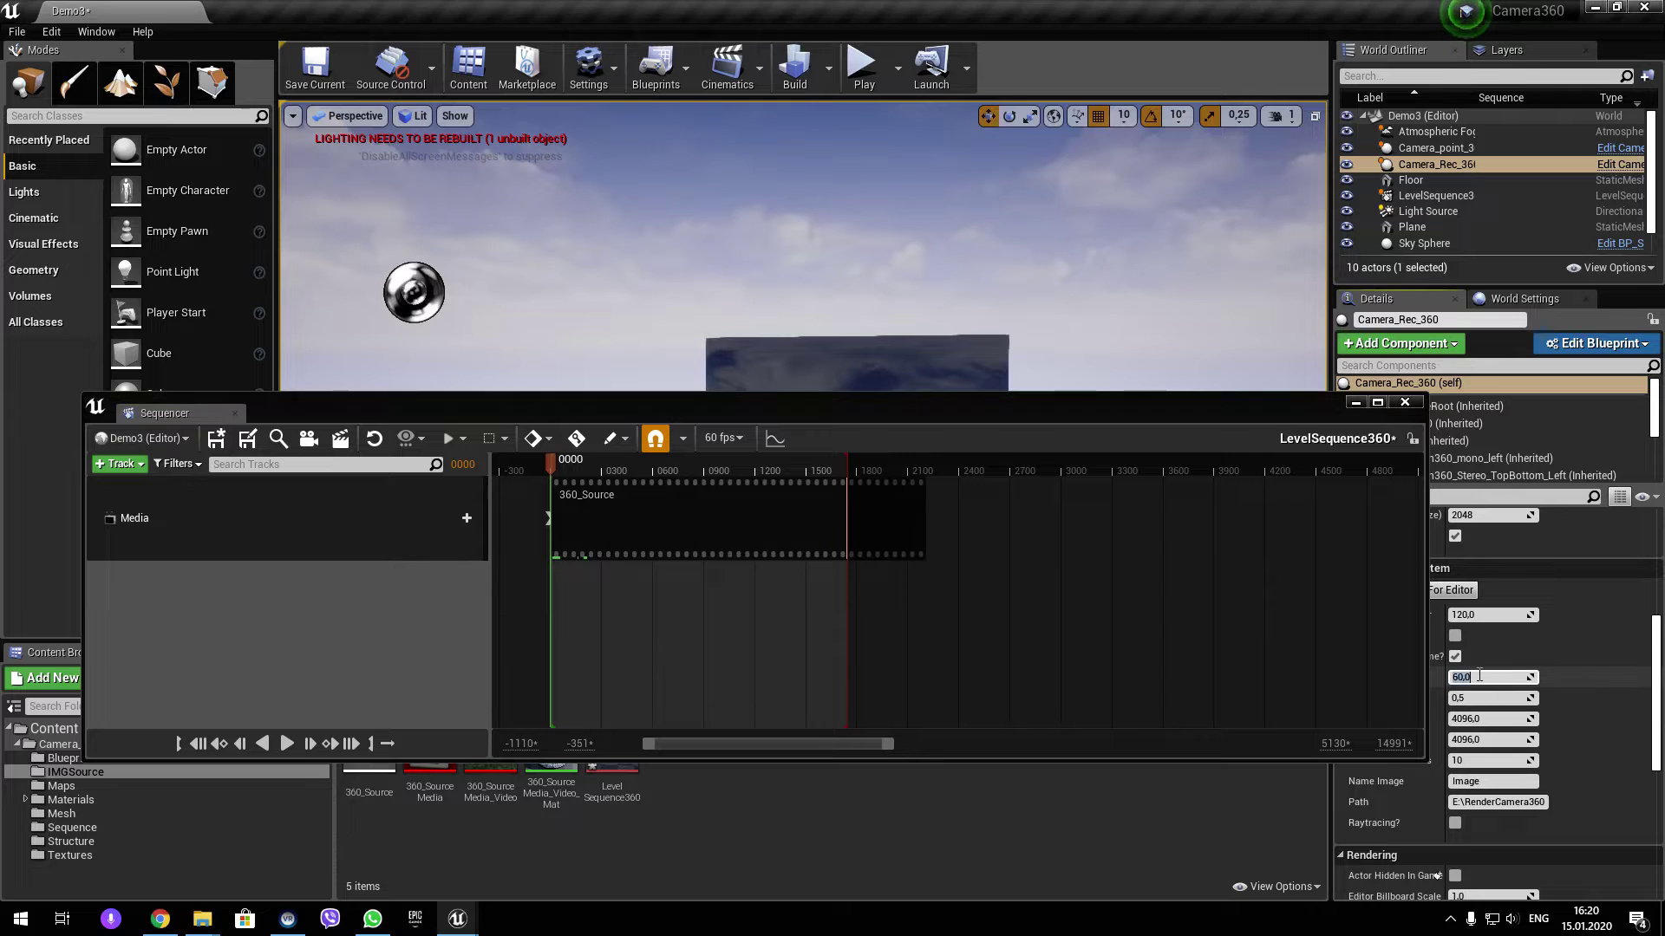
left_click_drag(1245, 409, 1120, 391)
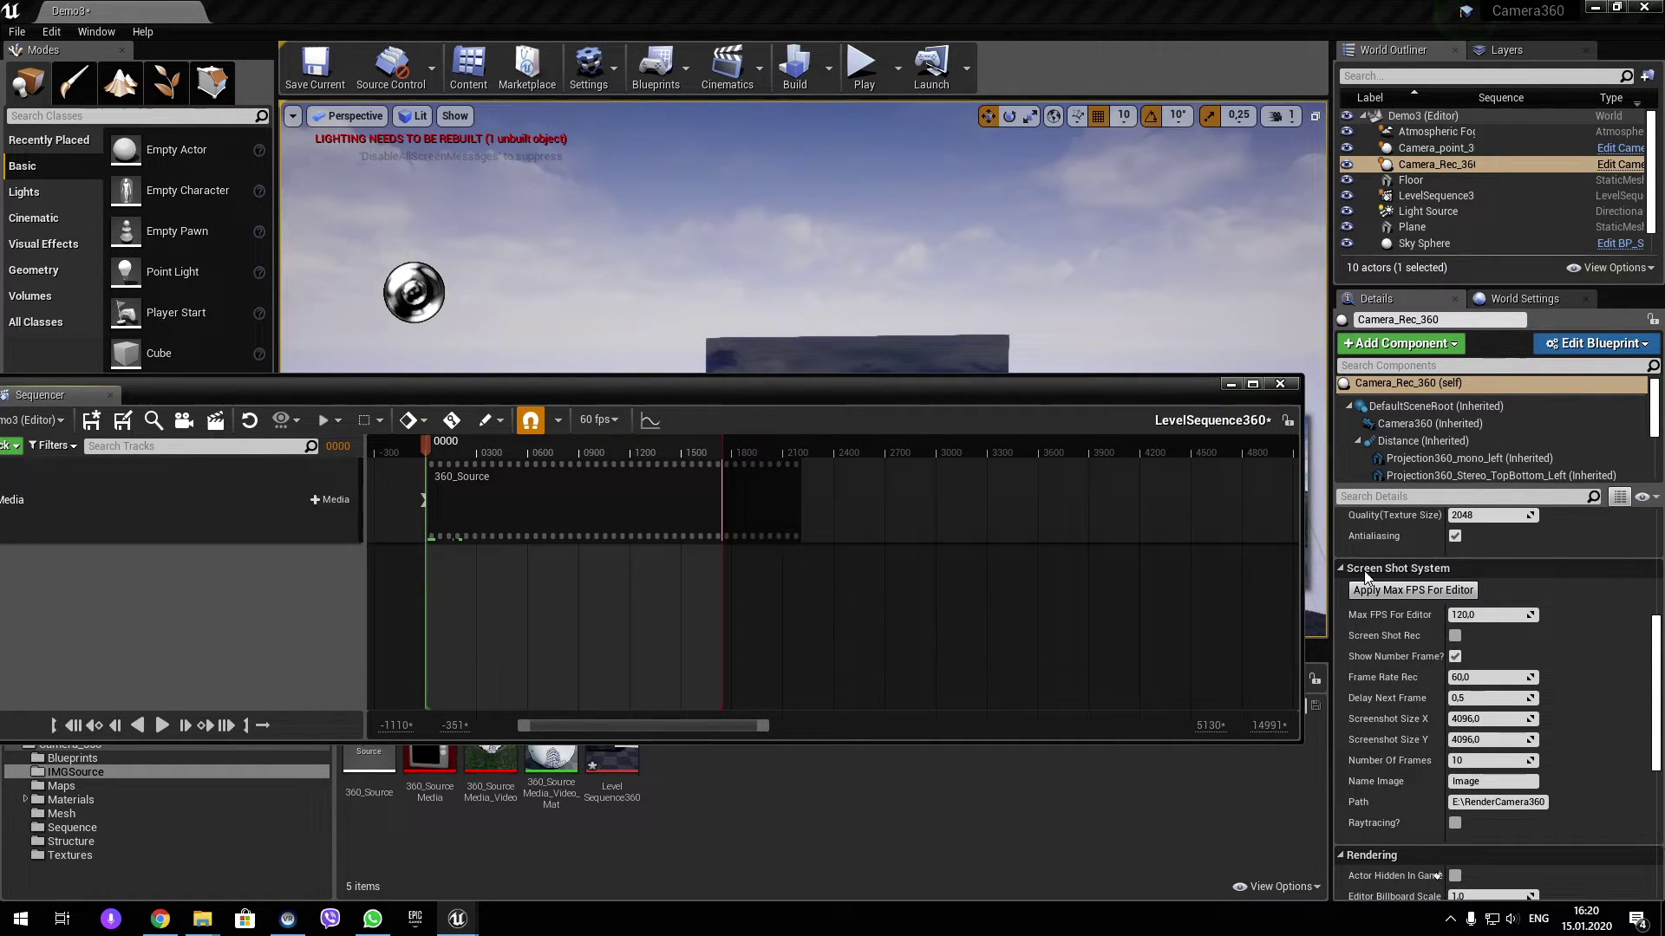
left_click(1474, 677)
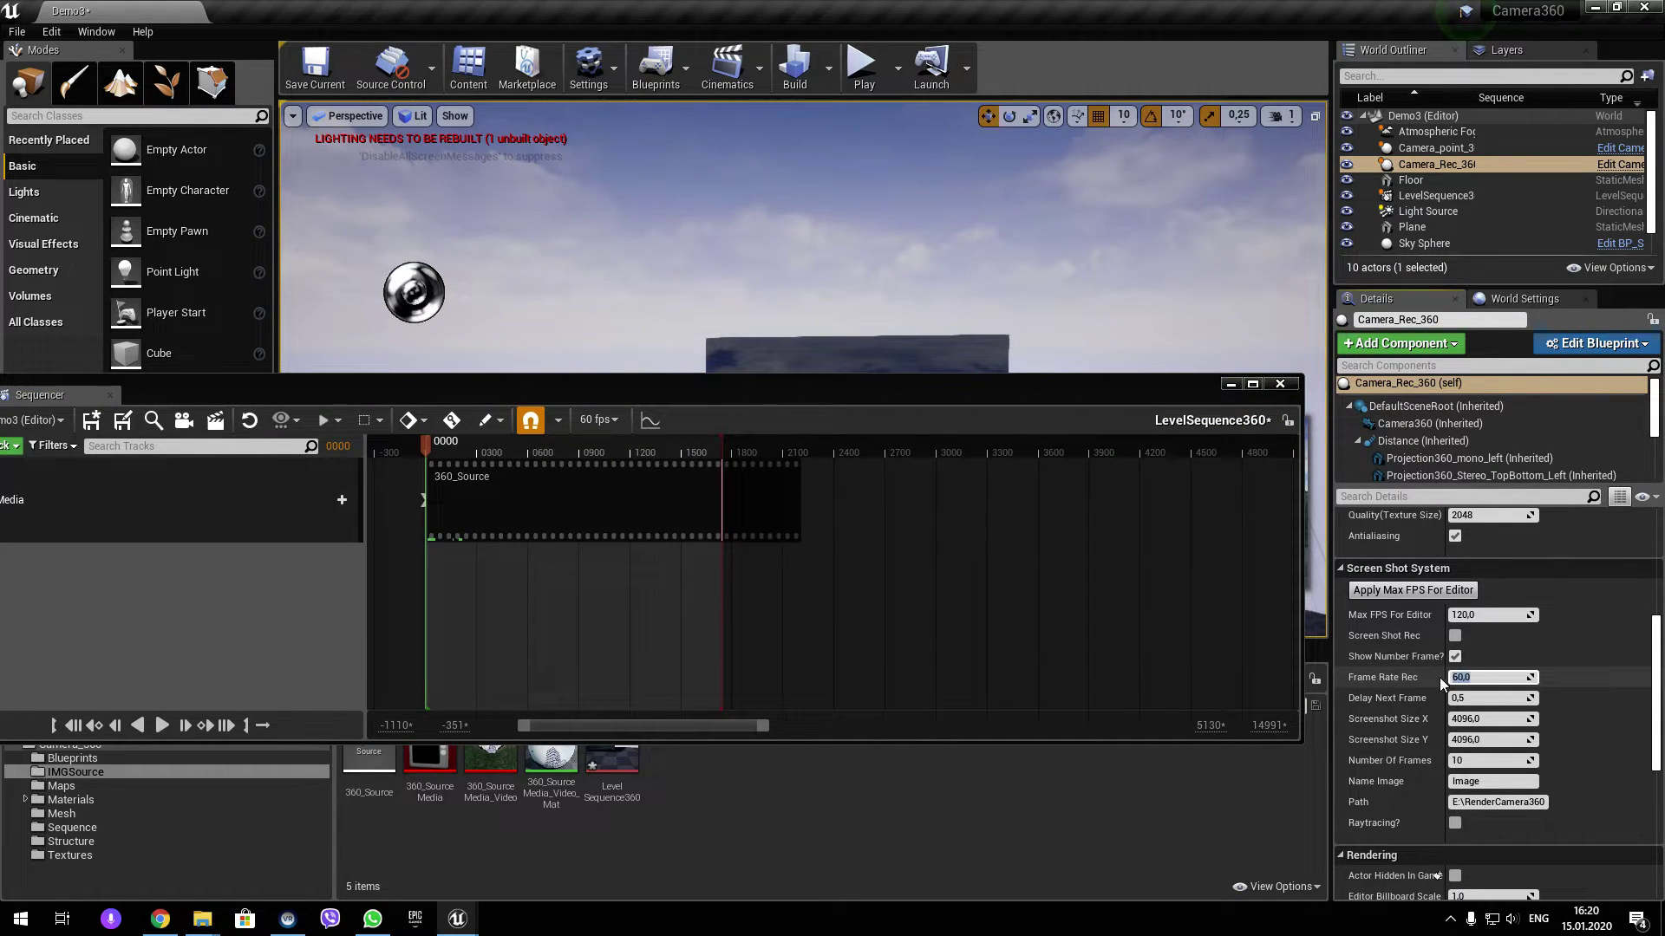
left_click(616, 420)
left_click(611, 547)
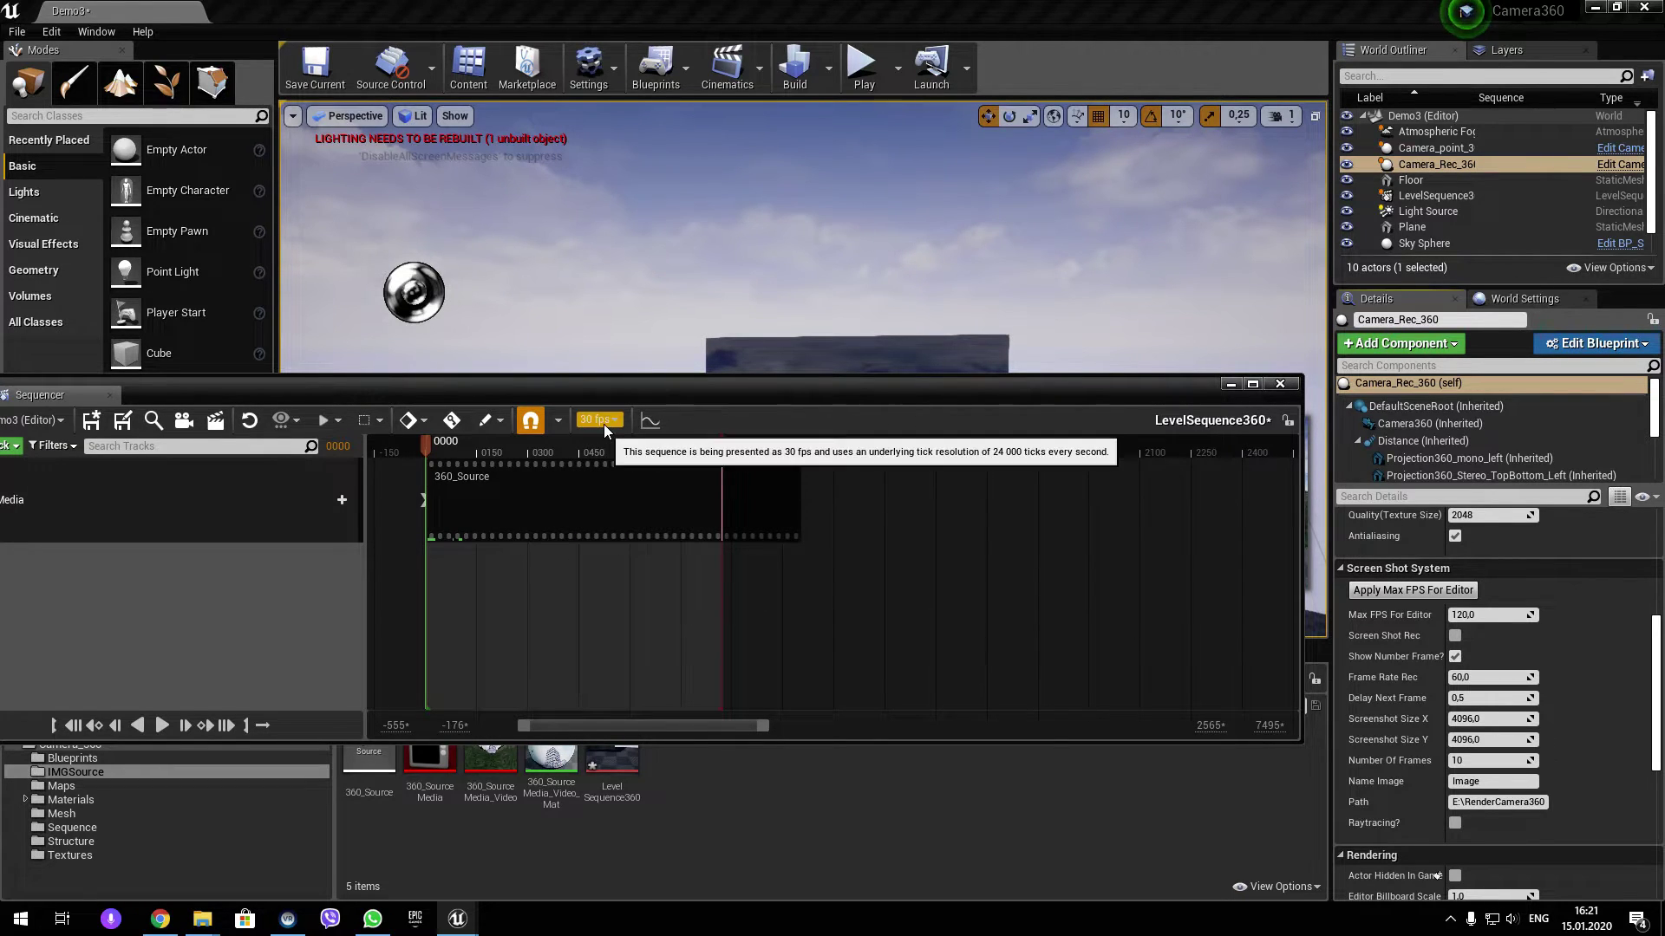
left_click(1479, 679)
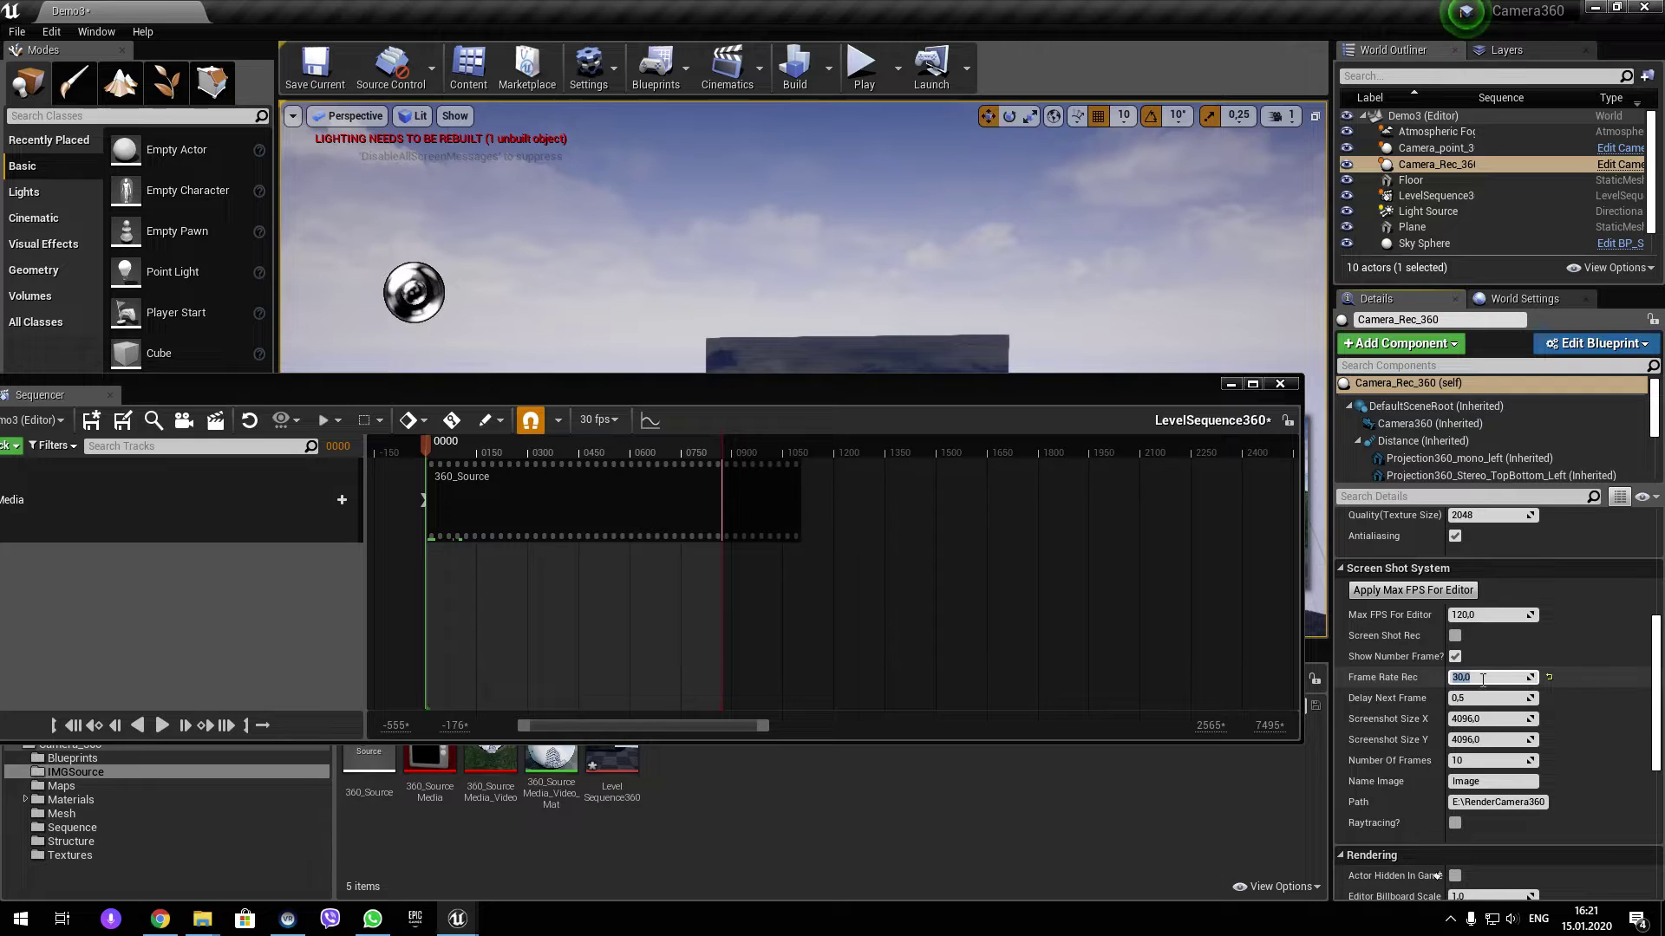
key("Return")
left_click(721, 451)
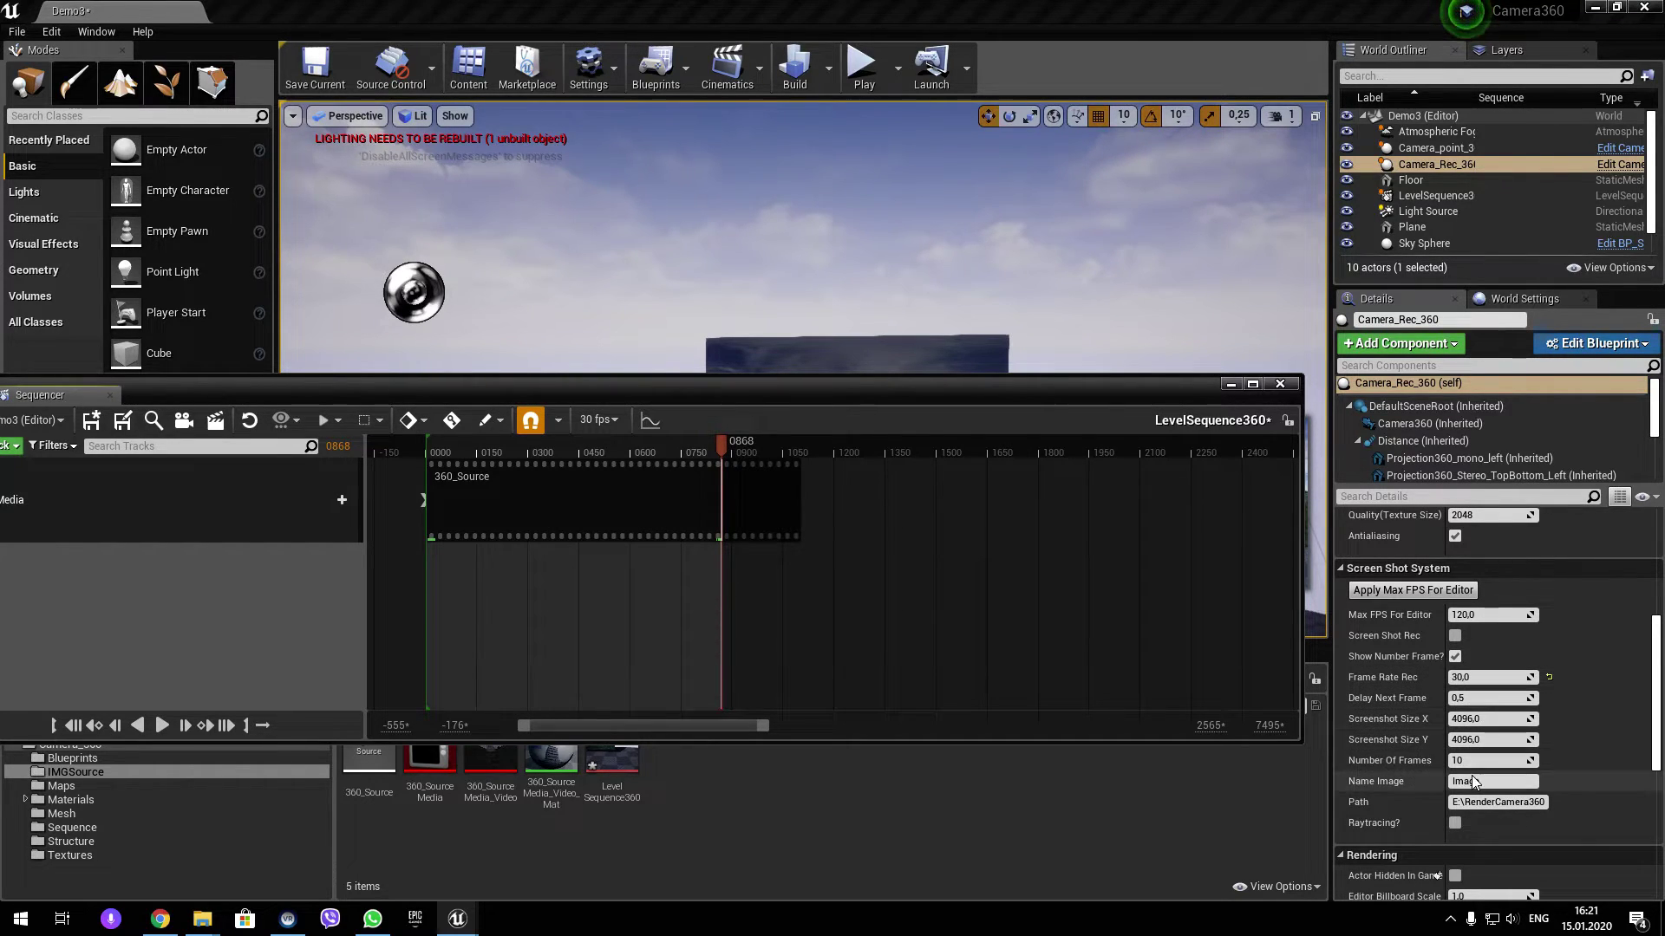
left_click(1496, 761)
type("60")
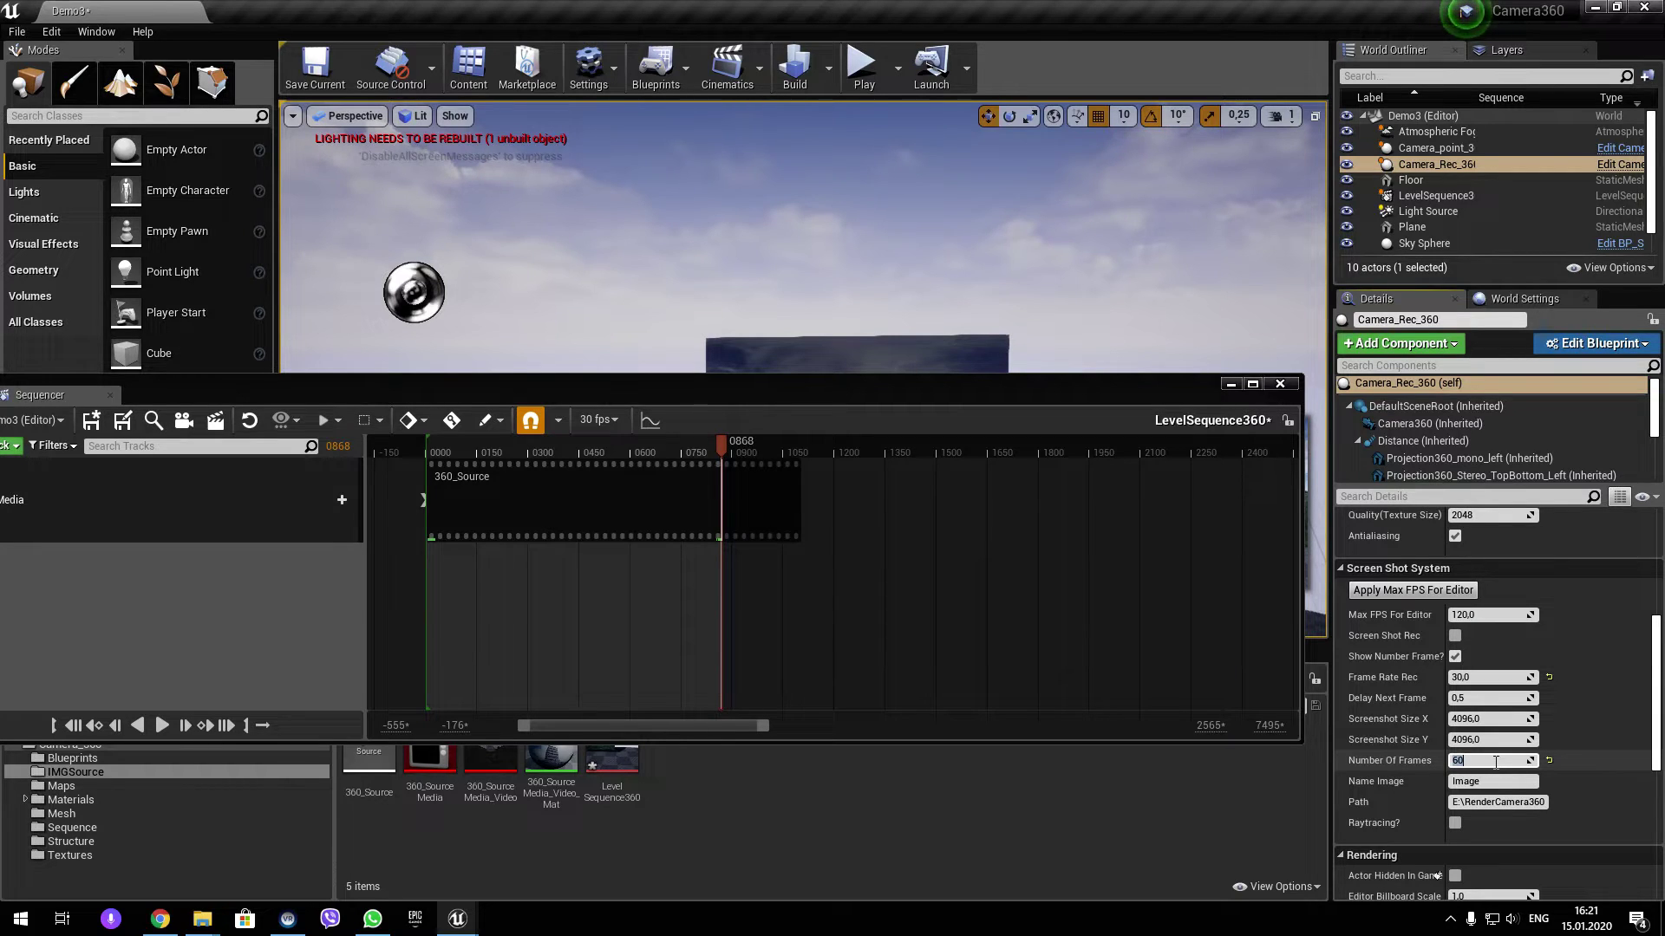
Scrub the LevelSequence360 playhead near the start to preview the media.
left_click_drag(590, 392, 621, 555)
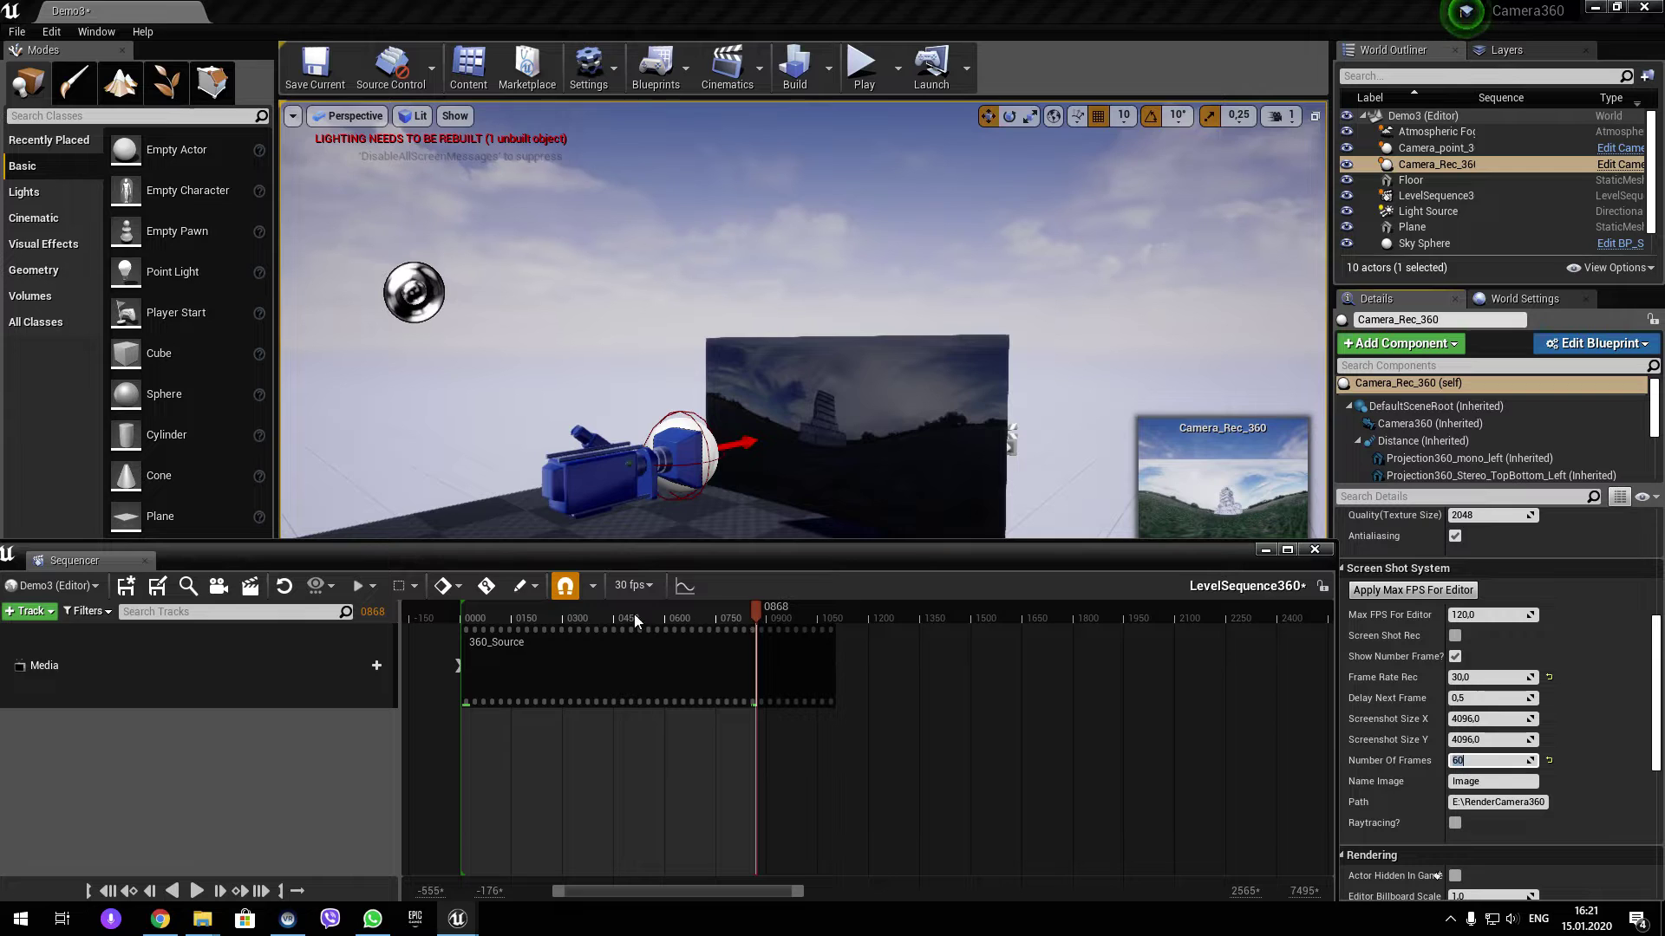
left_click_drag(635, 616, 480, 616)
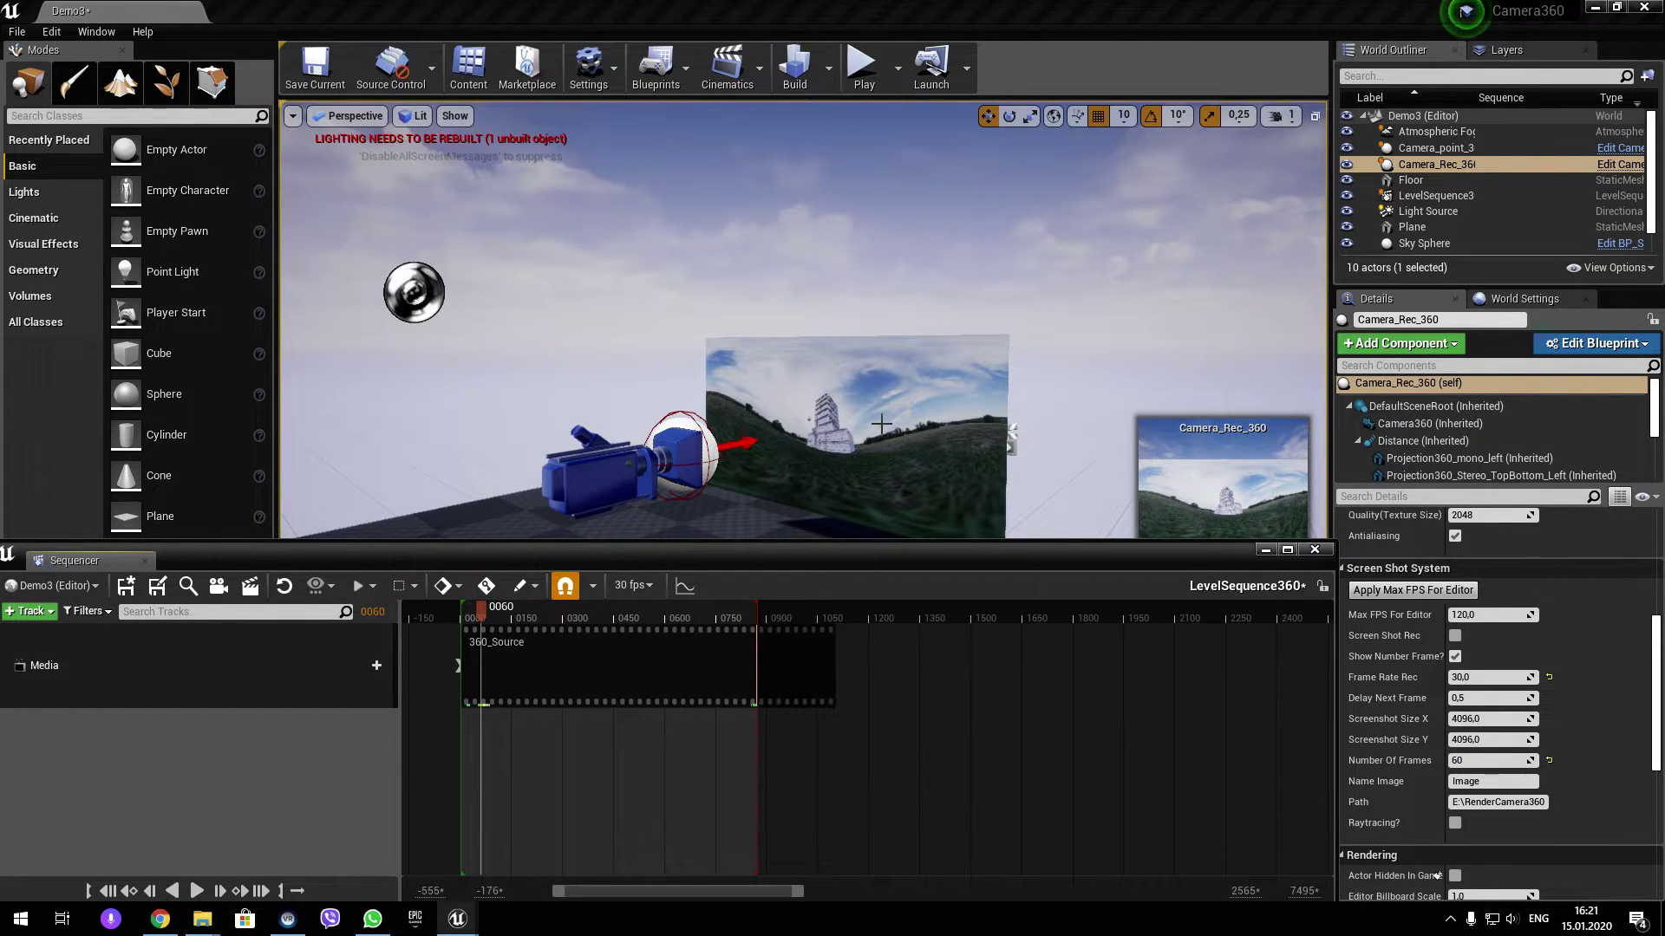
scroll(881, 424, "up", 3)
scroll(881, 424, "up", 3)
scroll(881, 424, "up", 3)
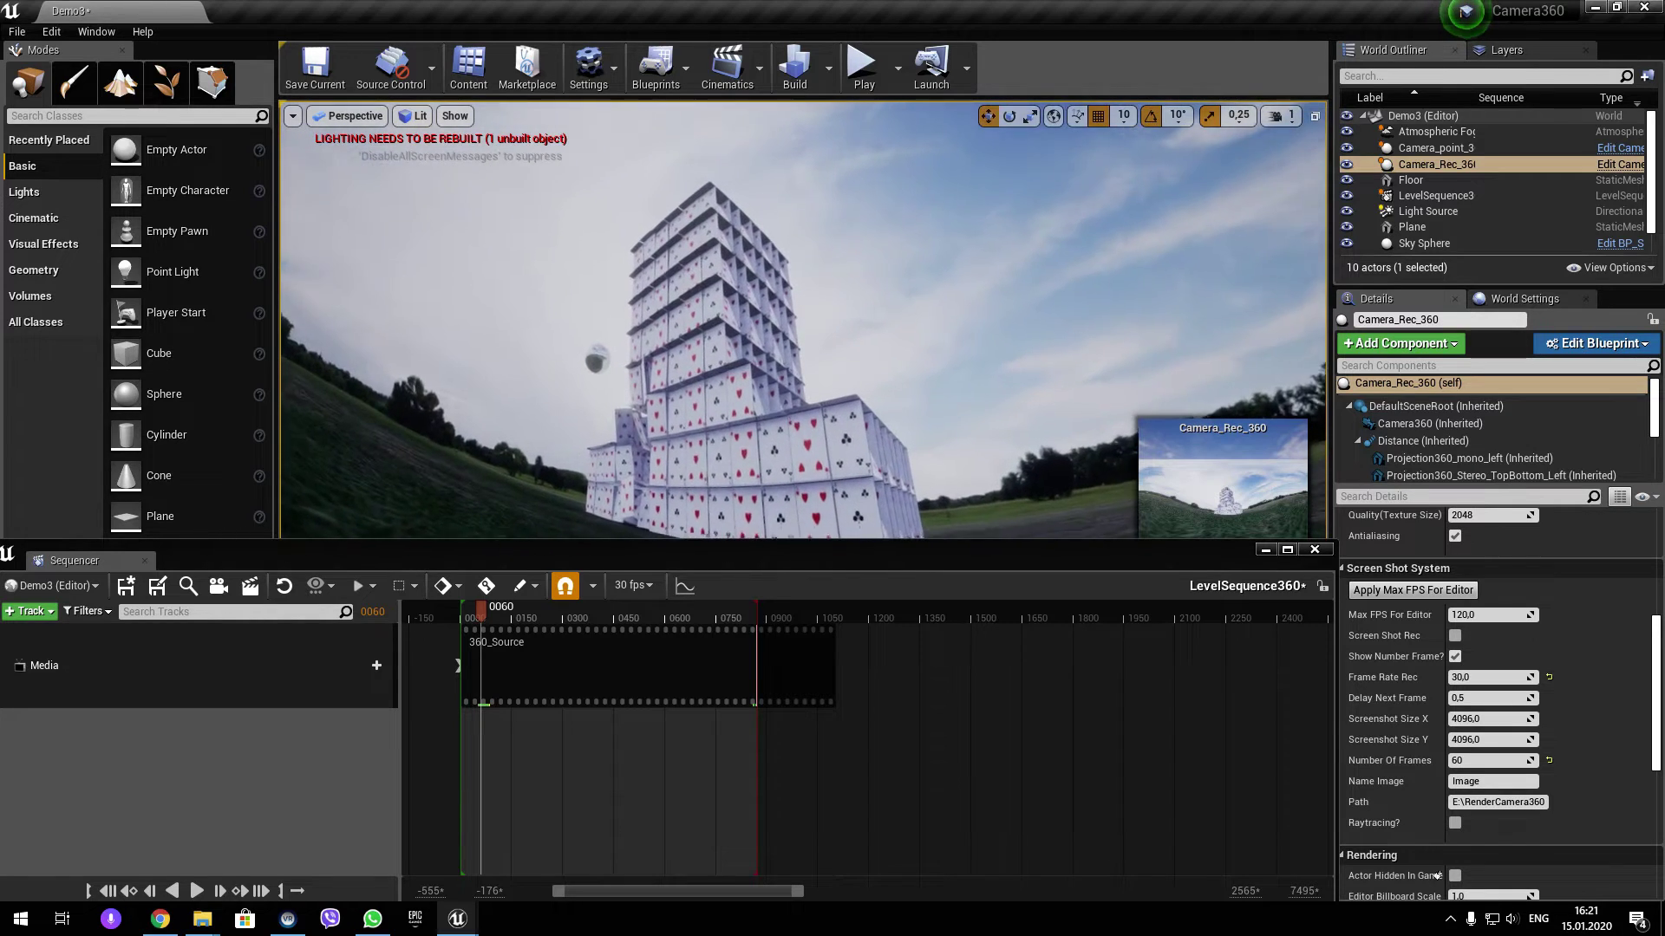
scroll(484, 617, "up", 5, "ctrl")
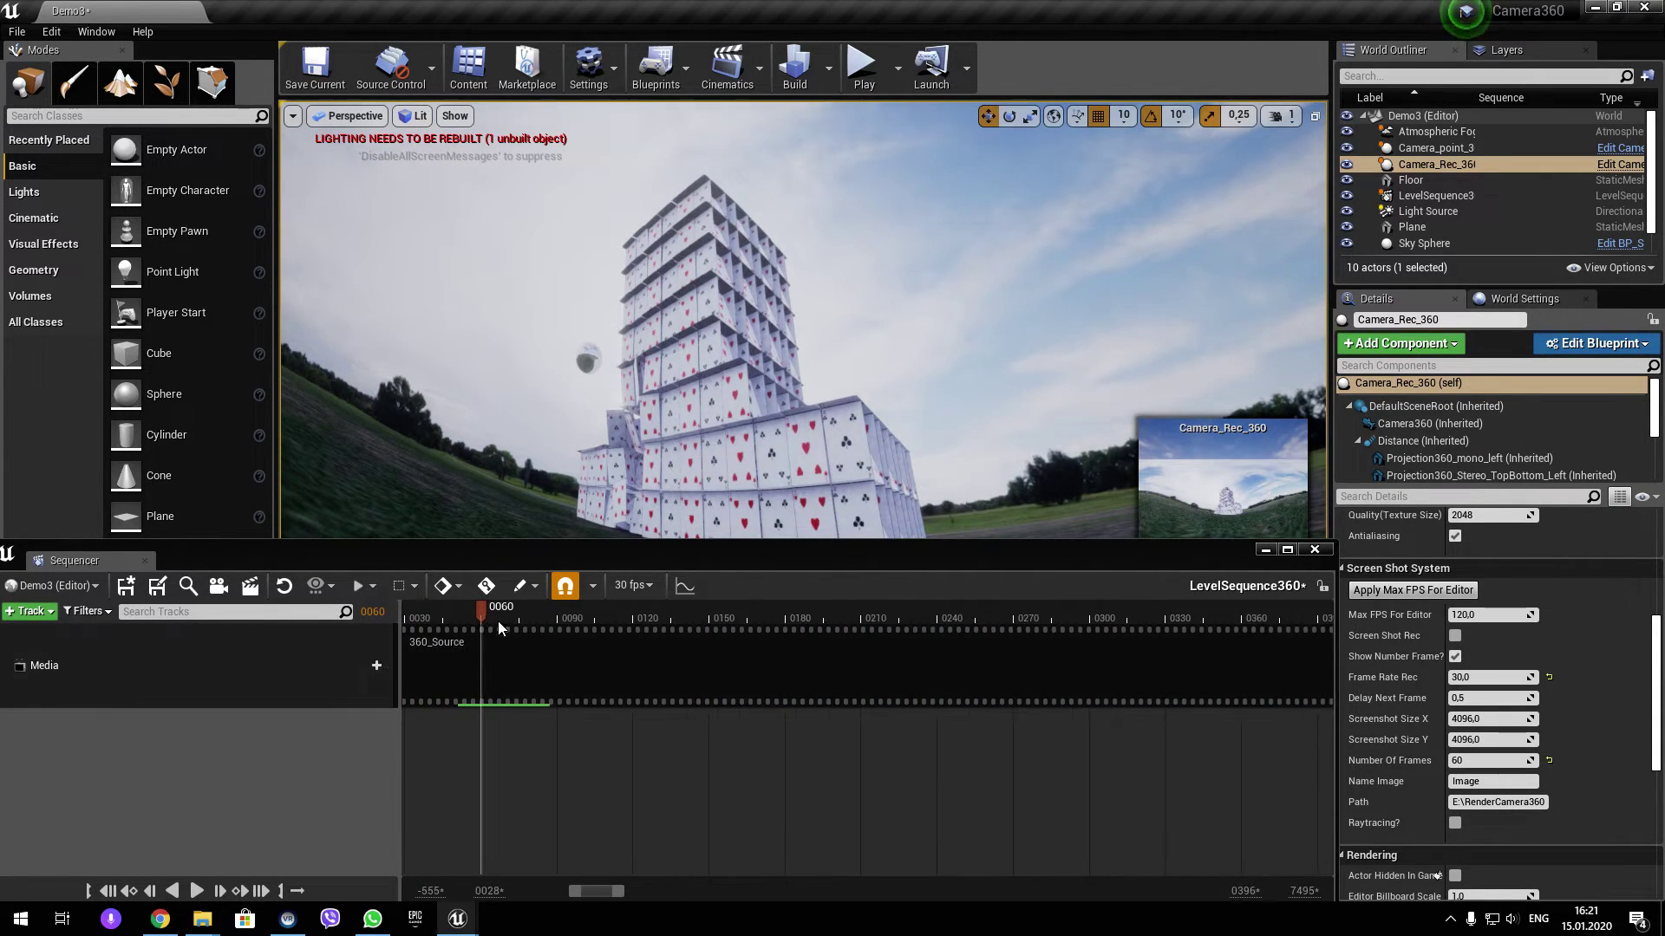
left_click_drag(482, 614, 532, 620)
Set Number Of Frames to 90 and save the level sequence.
left_click(1480, 761)
type("80")
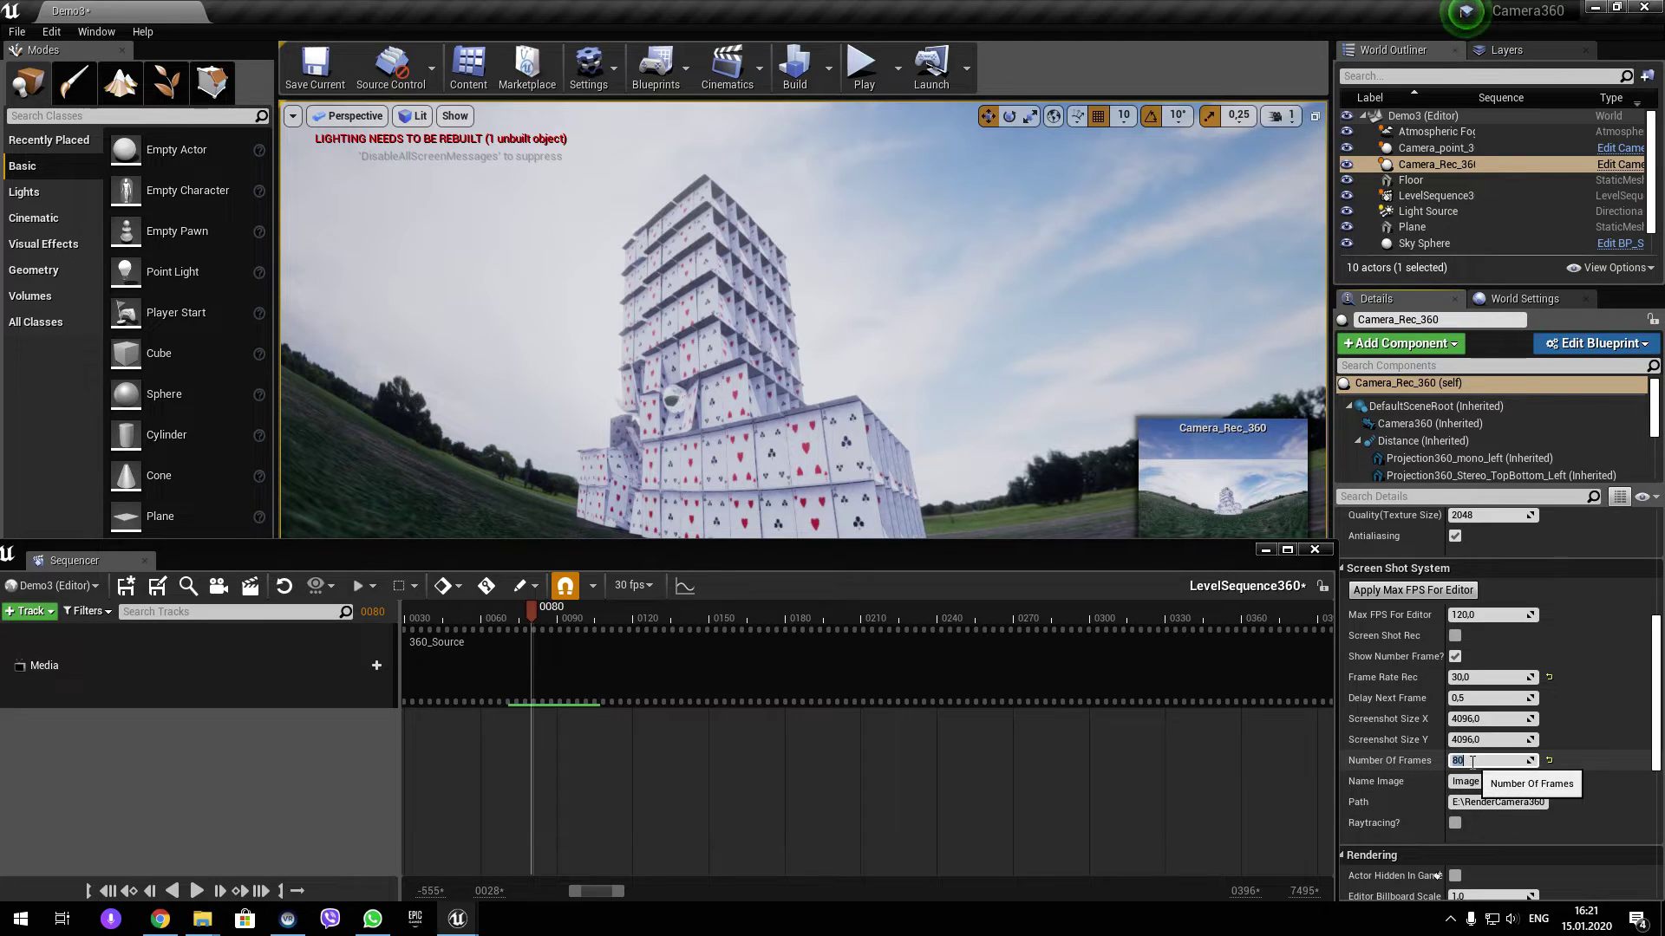
left_click(123, 600)
left_click_drag(544, 610, 504, 610)
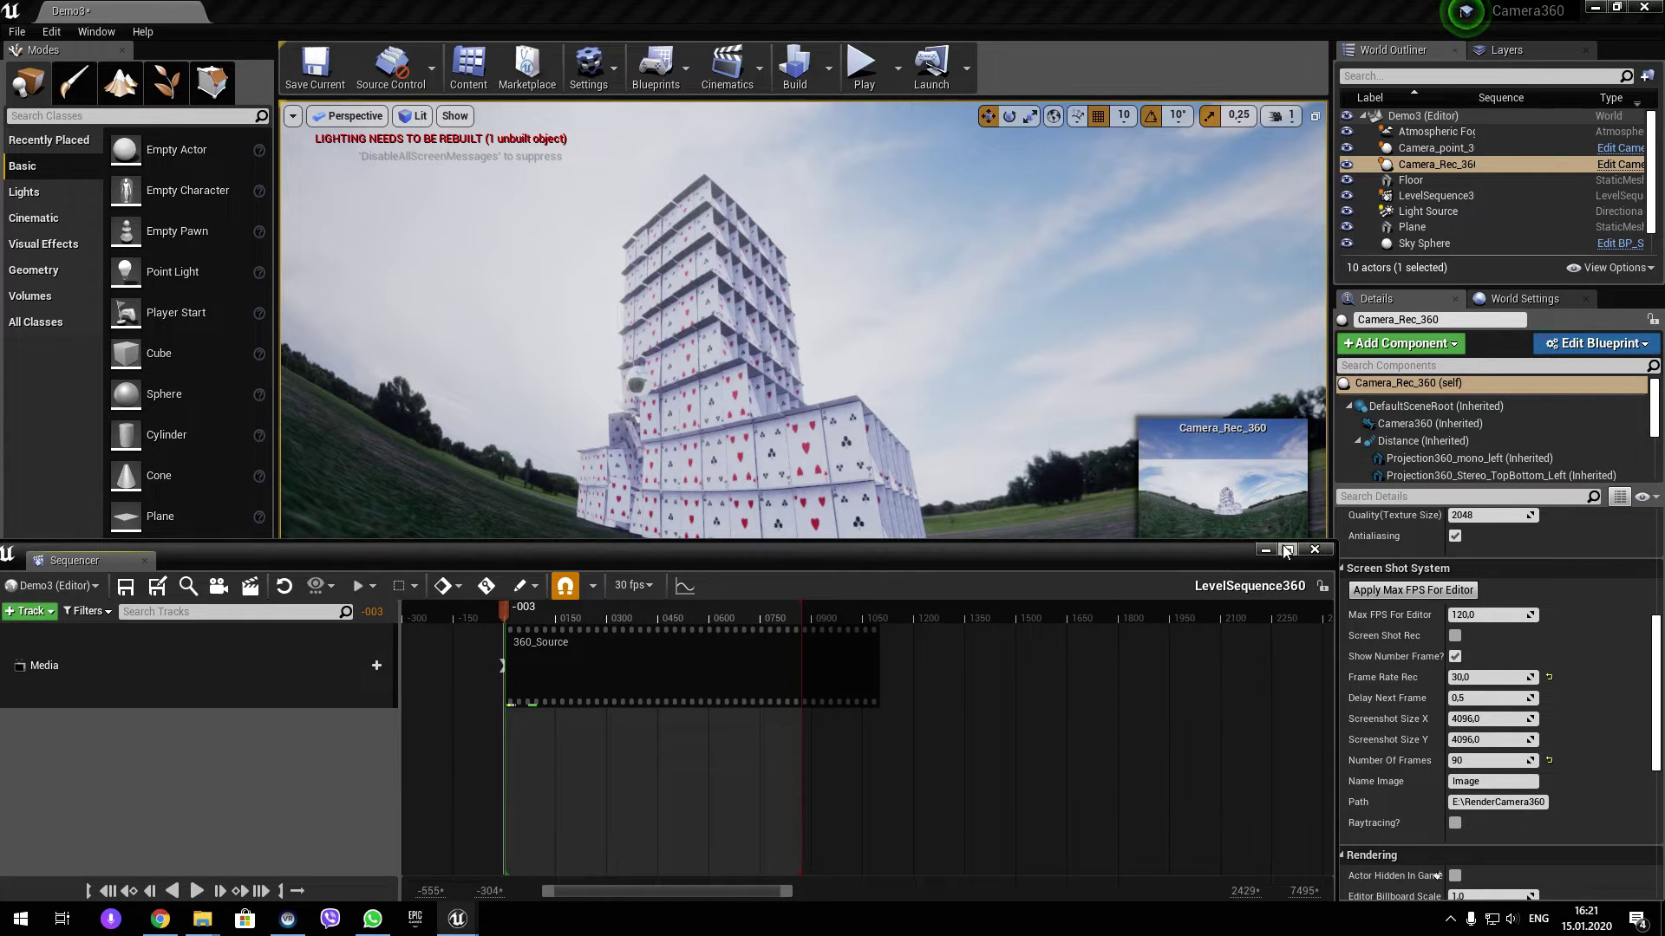
Enable Screen Shot Rec at 2048 screenshot size, then play until 90 frames are captured.
left_click(1315, 551)
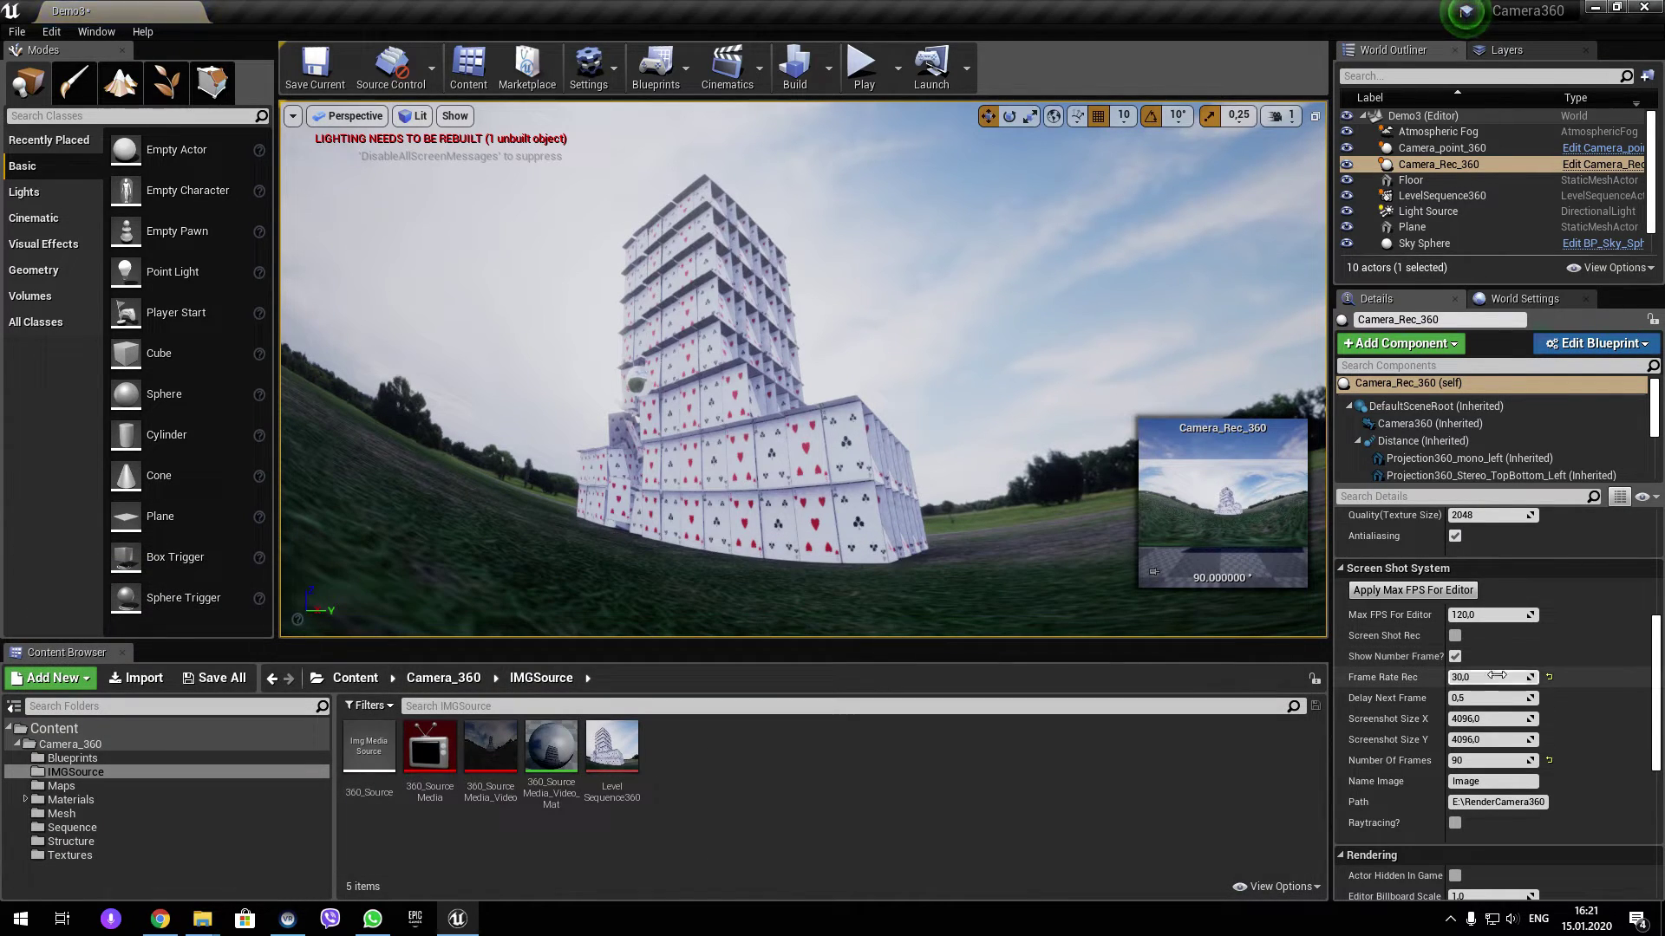
left_click(1455, 635)
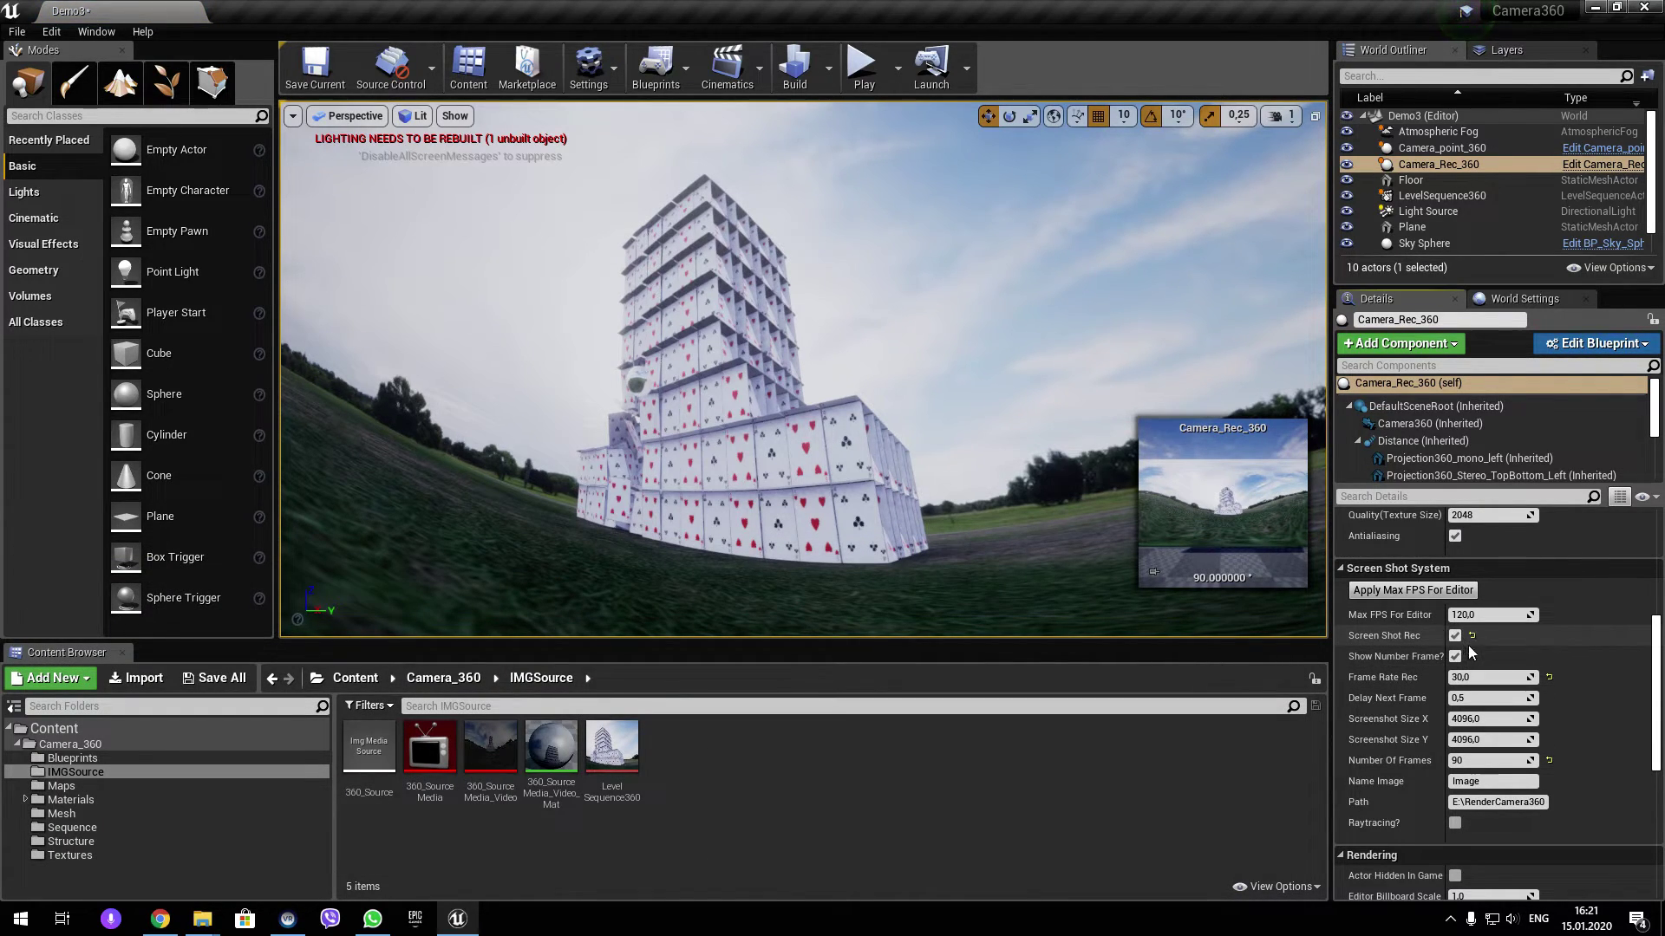
left_click(1502, 718)
type("2048")
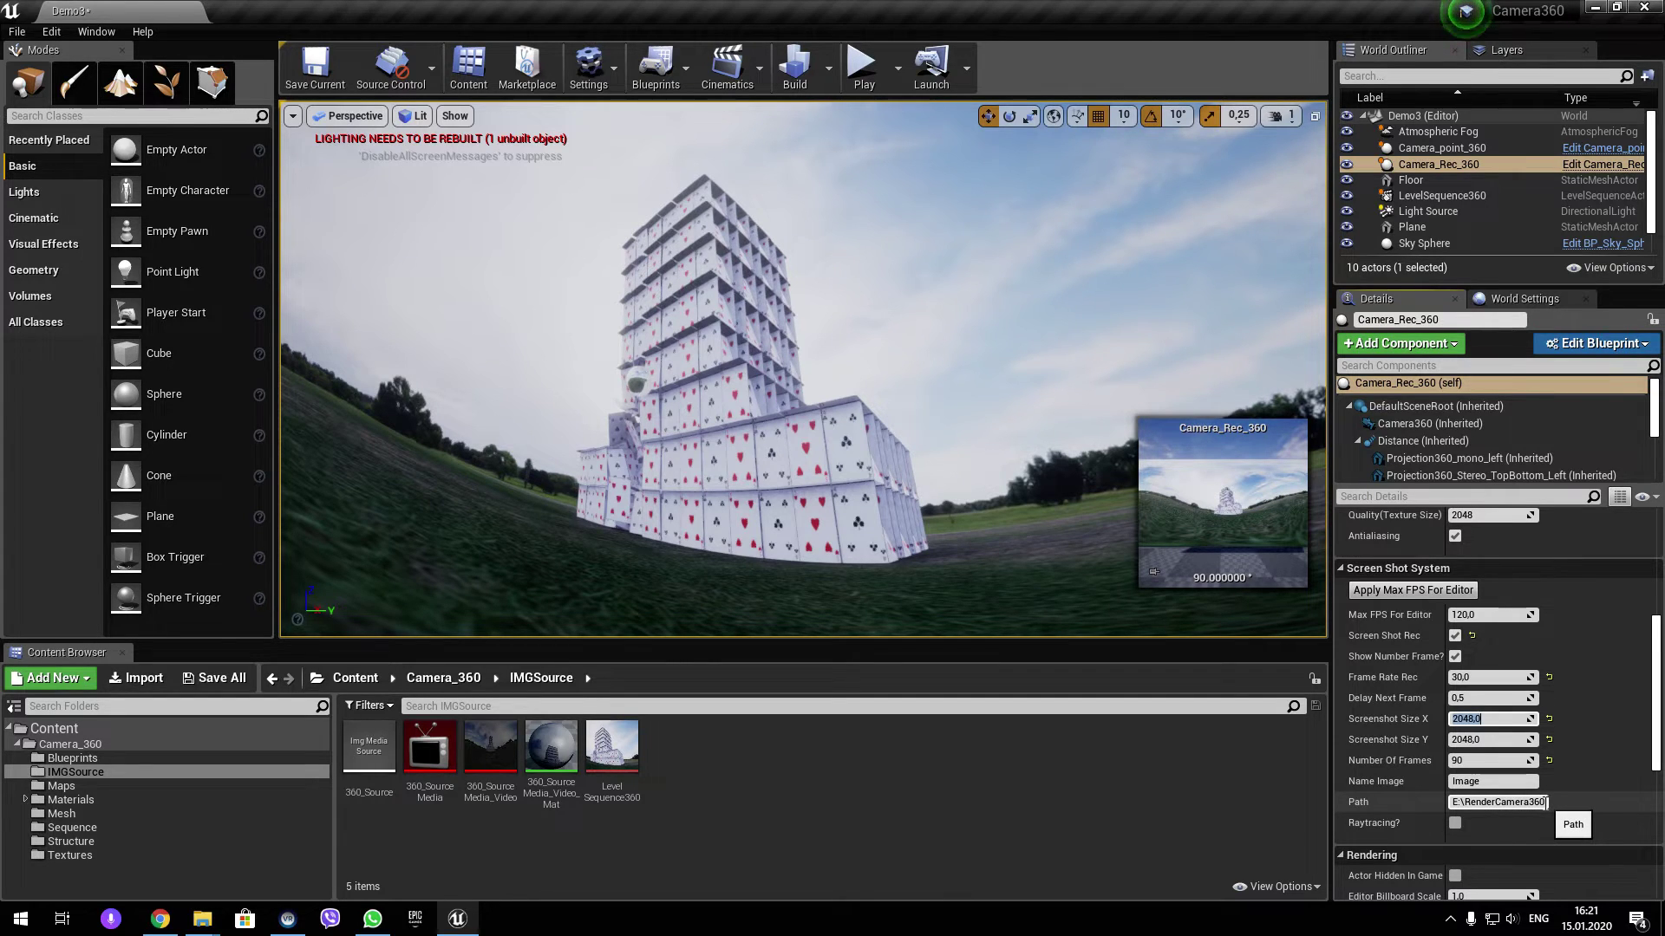
left_click(871, 84)
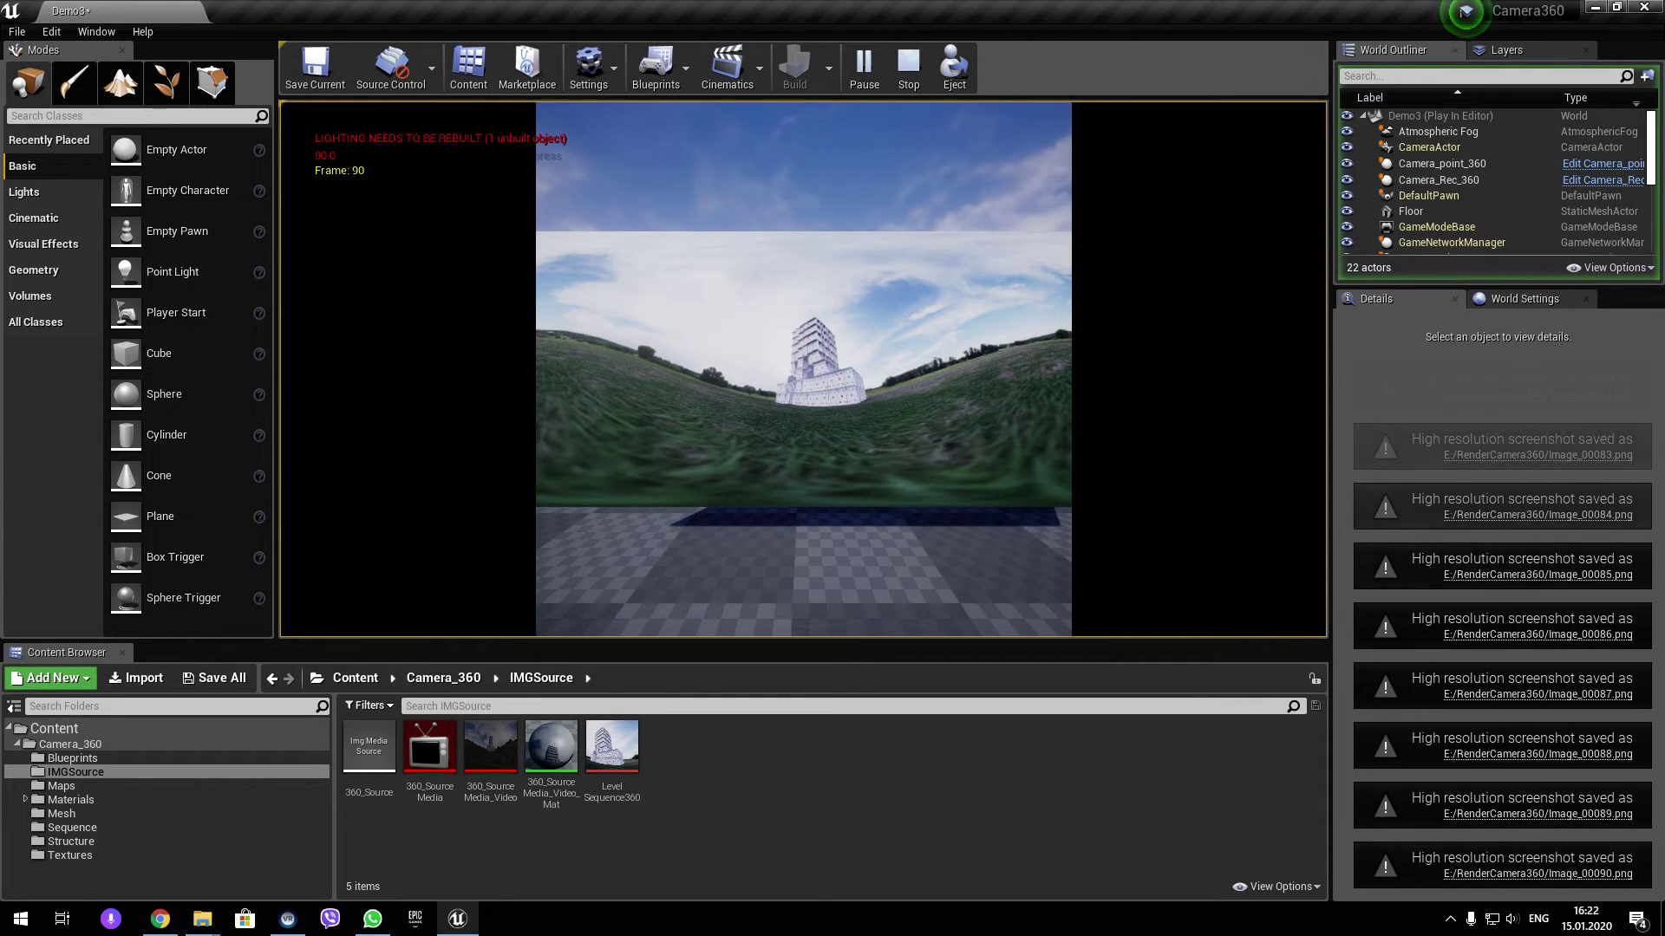
key("Escape")
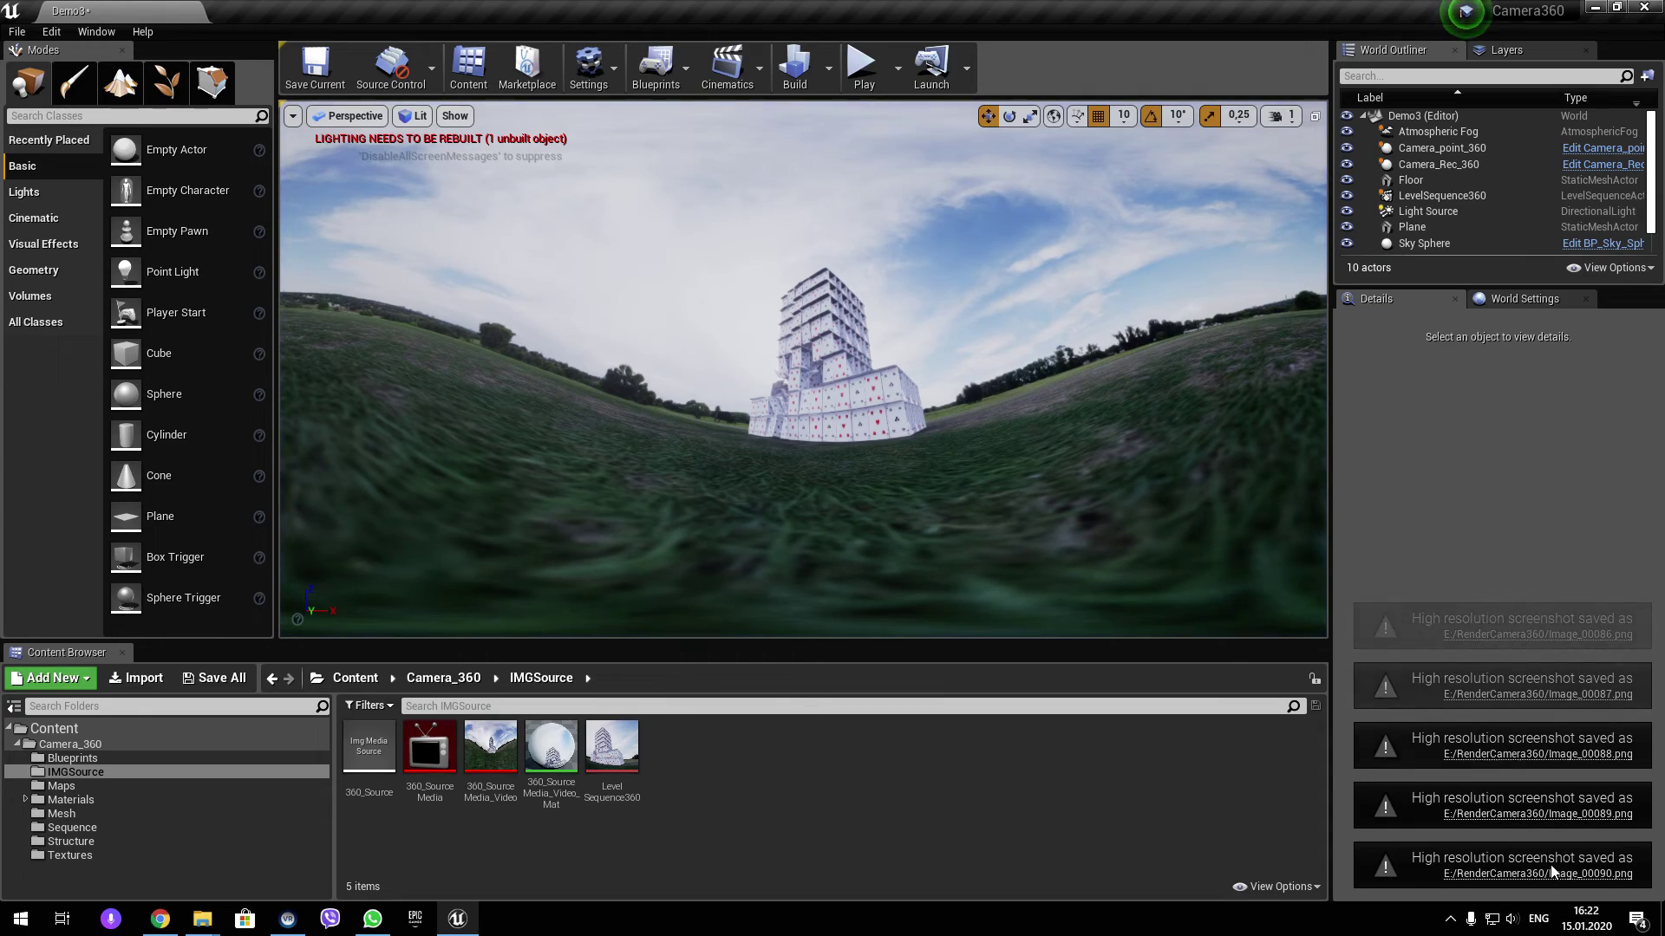
Open the maximized RenderCamera360 folder and inspect the last captures around Image_00083.
left_click(1552, 874)
key("super+Up")
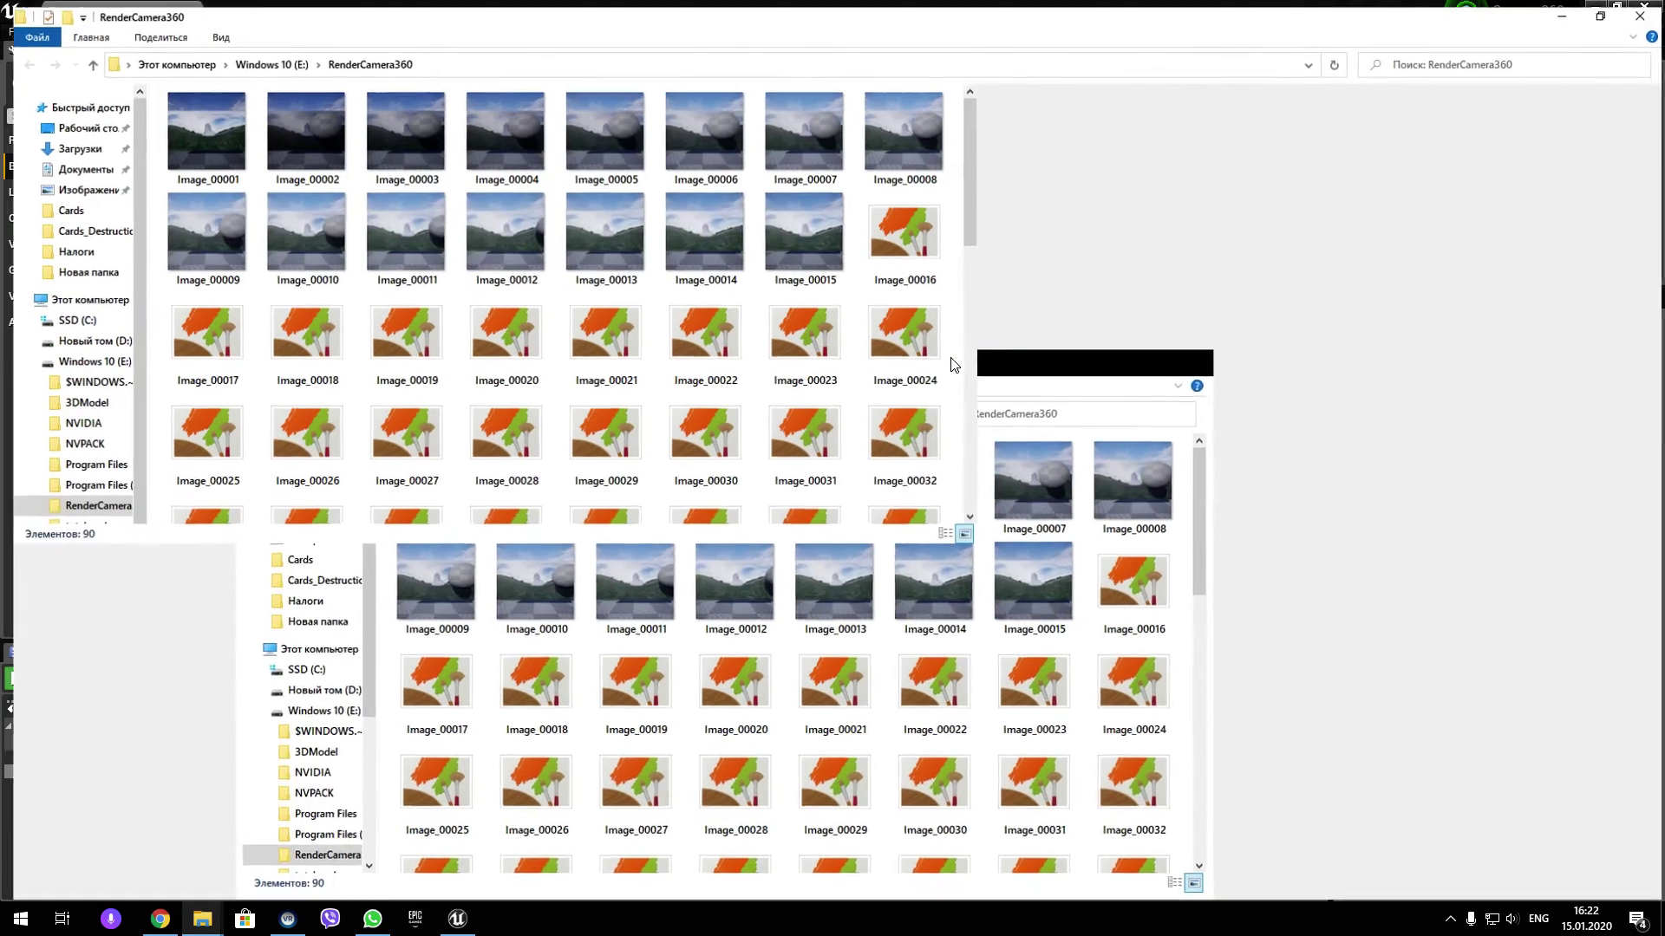
double_click(1041, 631)
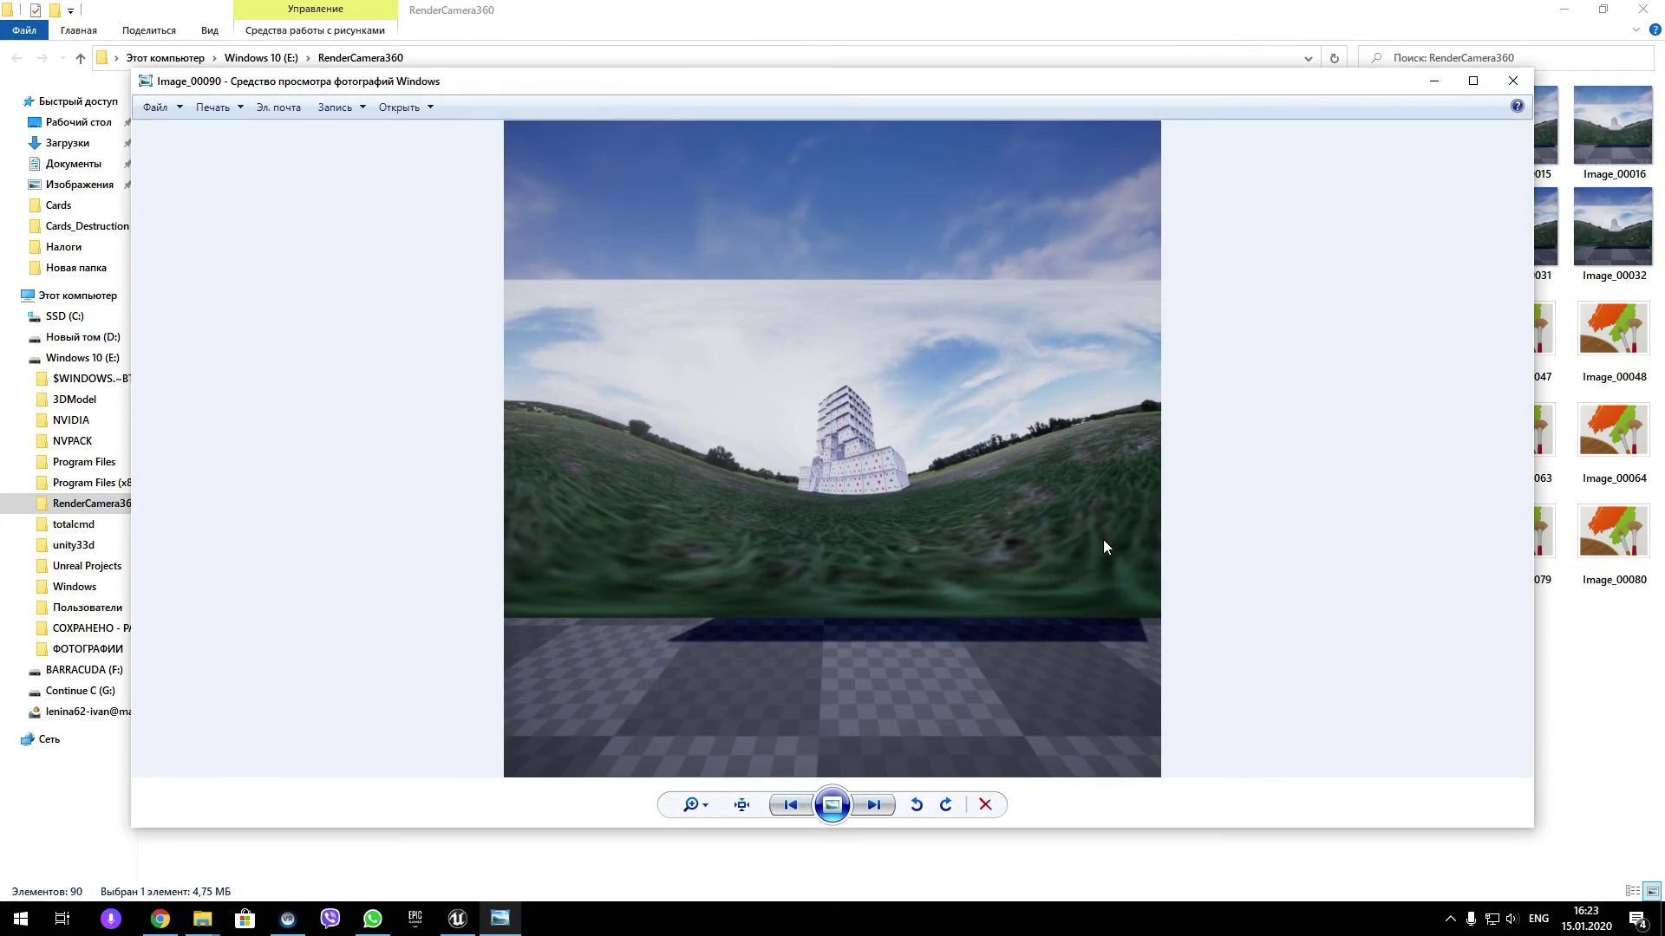
key("Left")
key("Left")
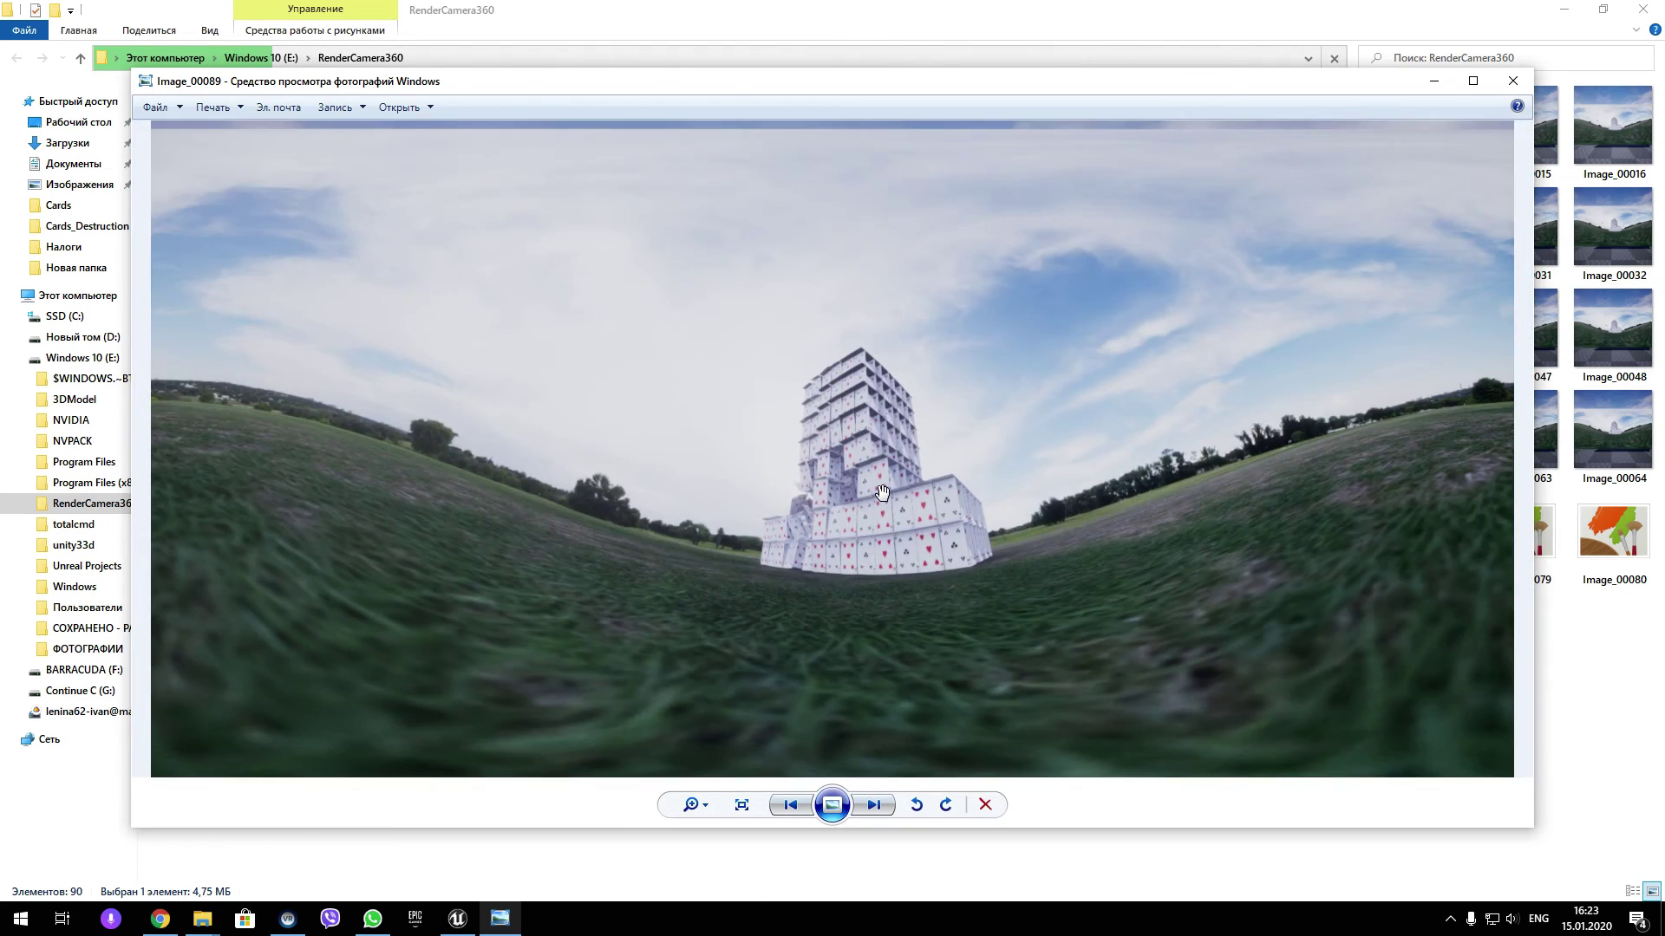
key("Left")
key("Left")
key("Left")
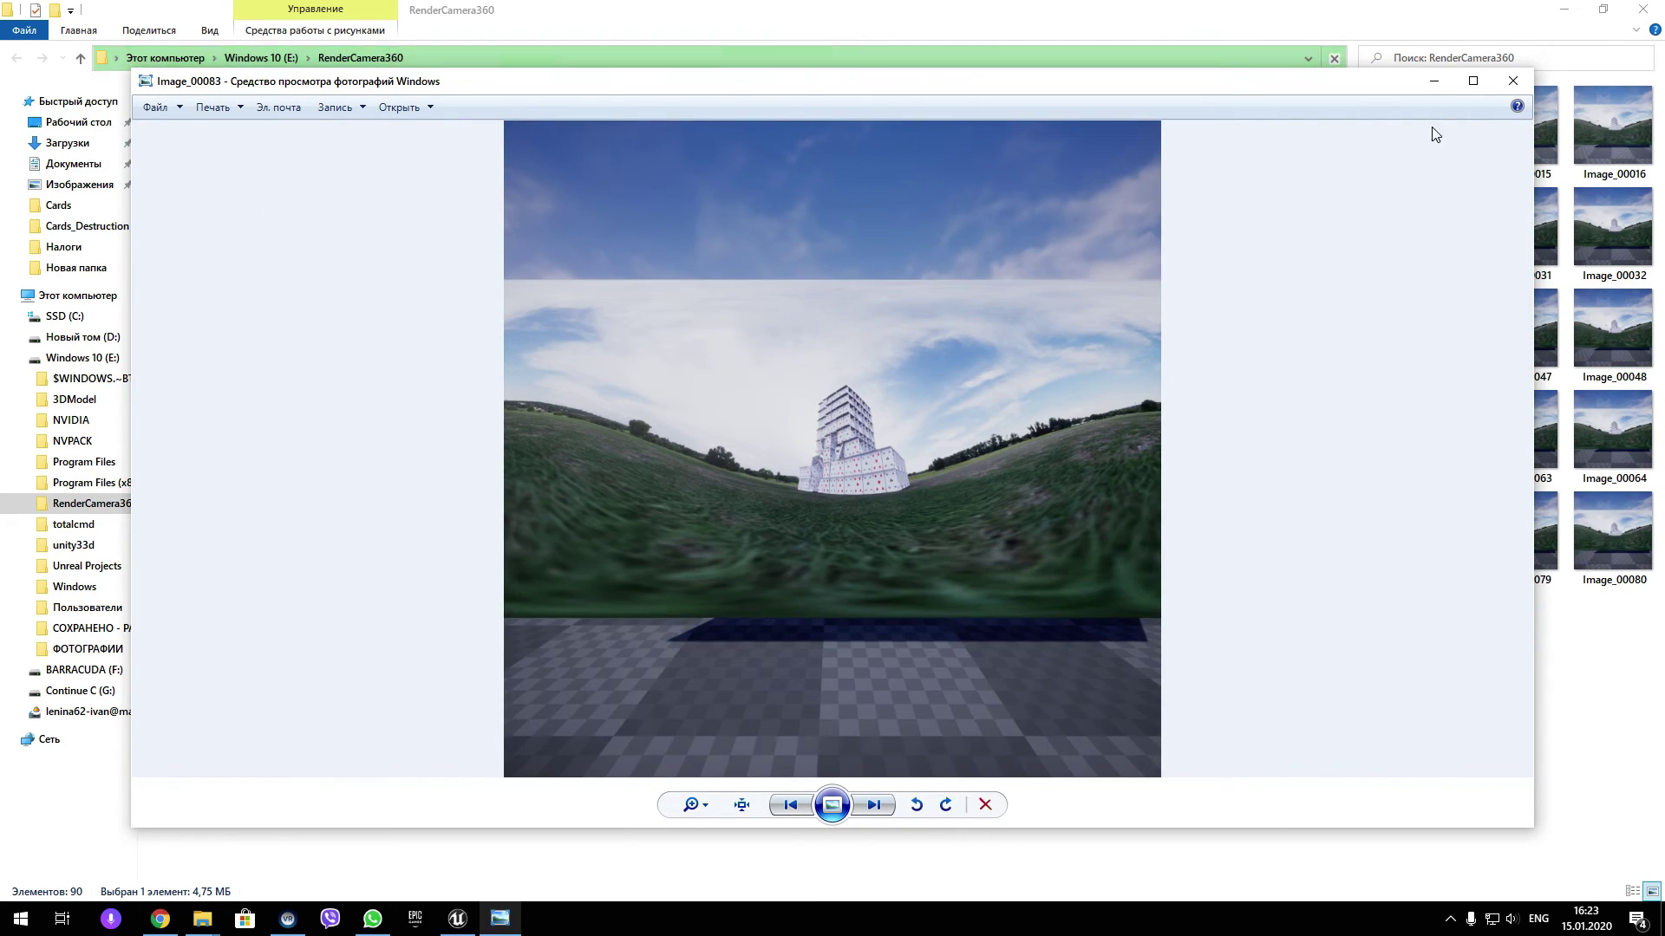
left_click(1524, 89)
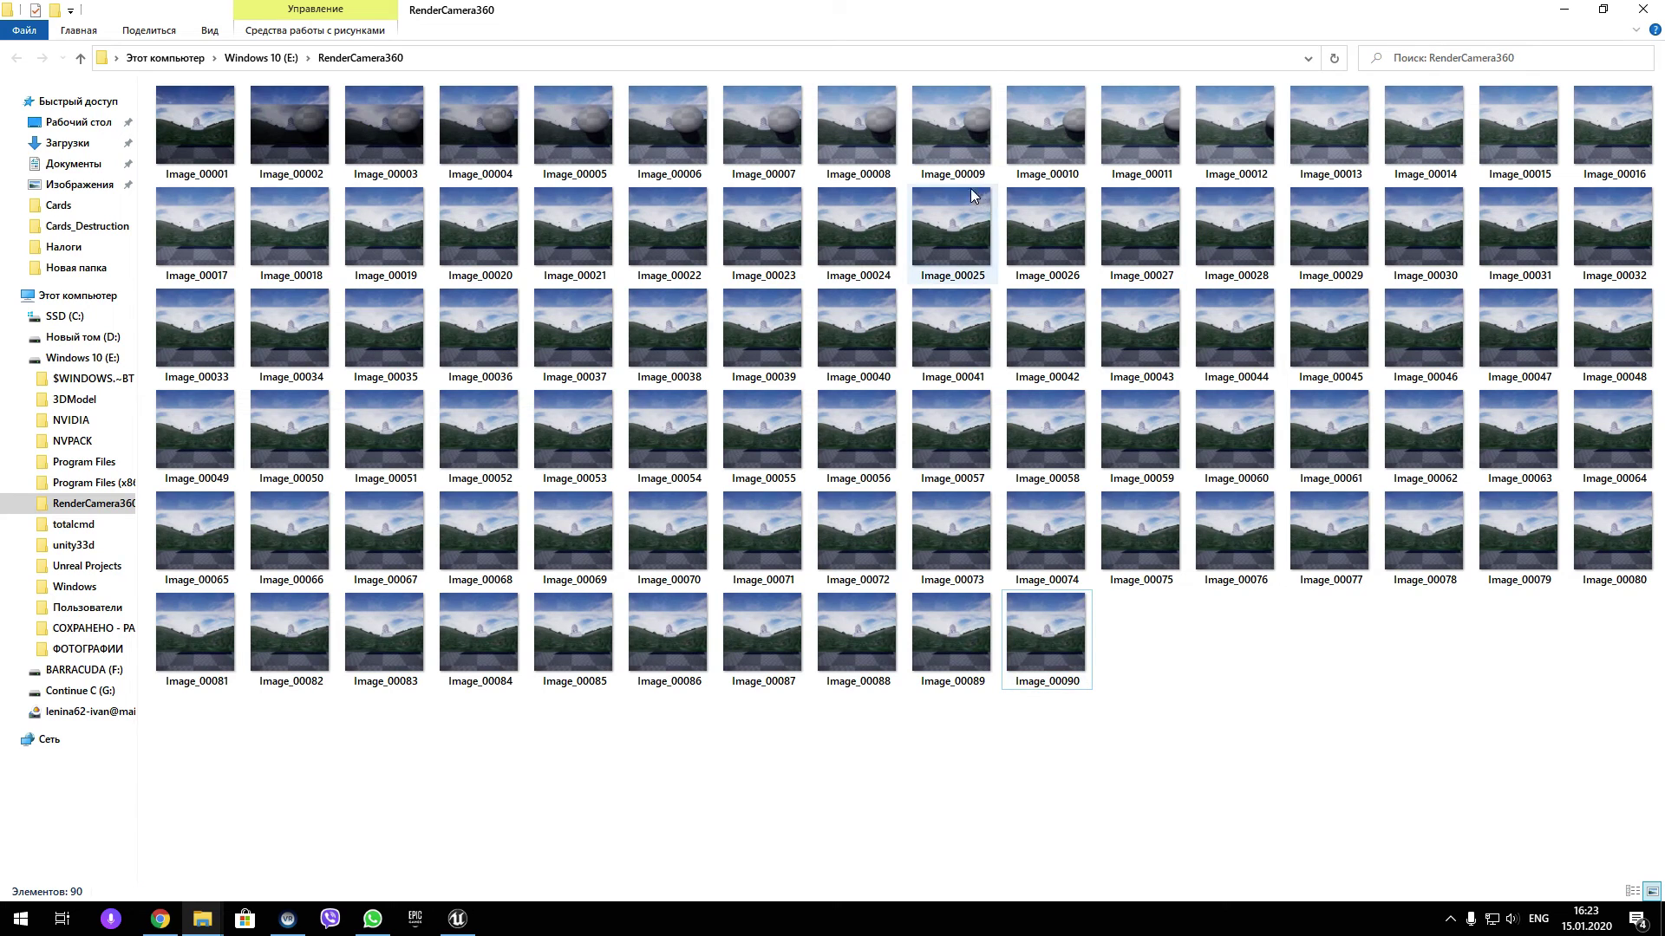
Step forward through the captured images starting from Image_00009 in the viewer.
double_click(912, 143)
key("Right")
key("Right")
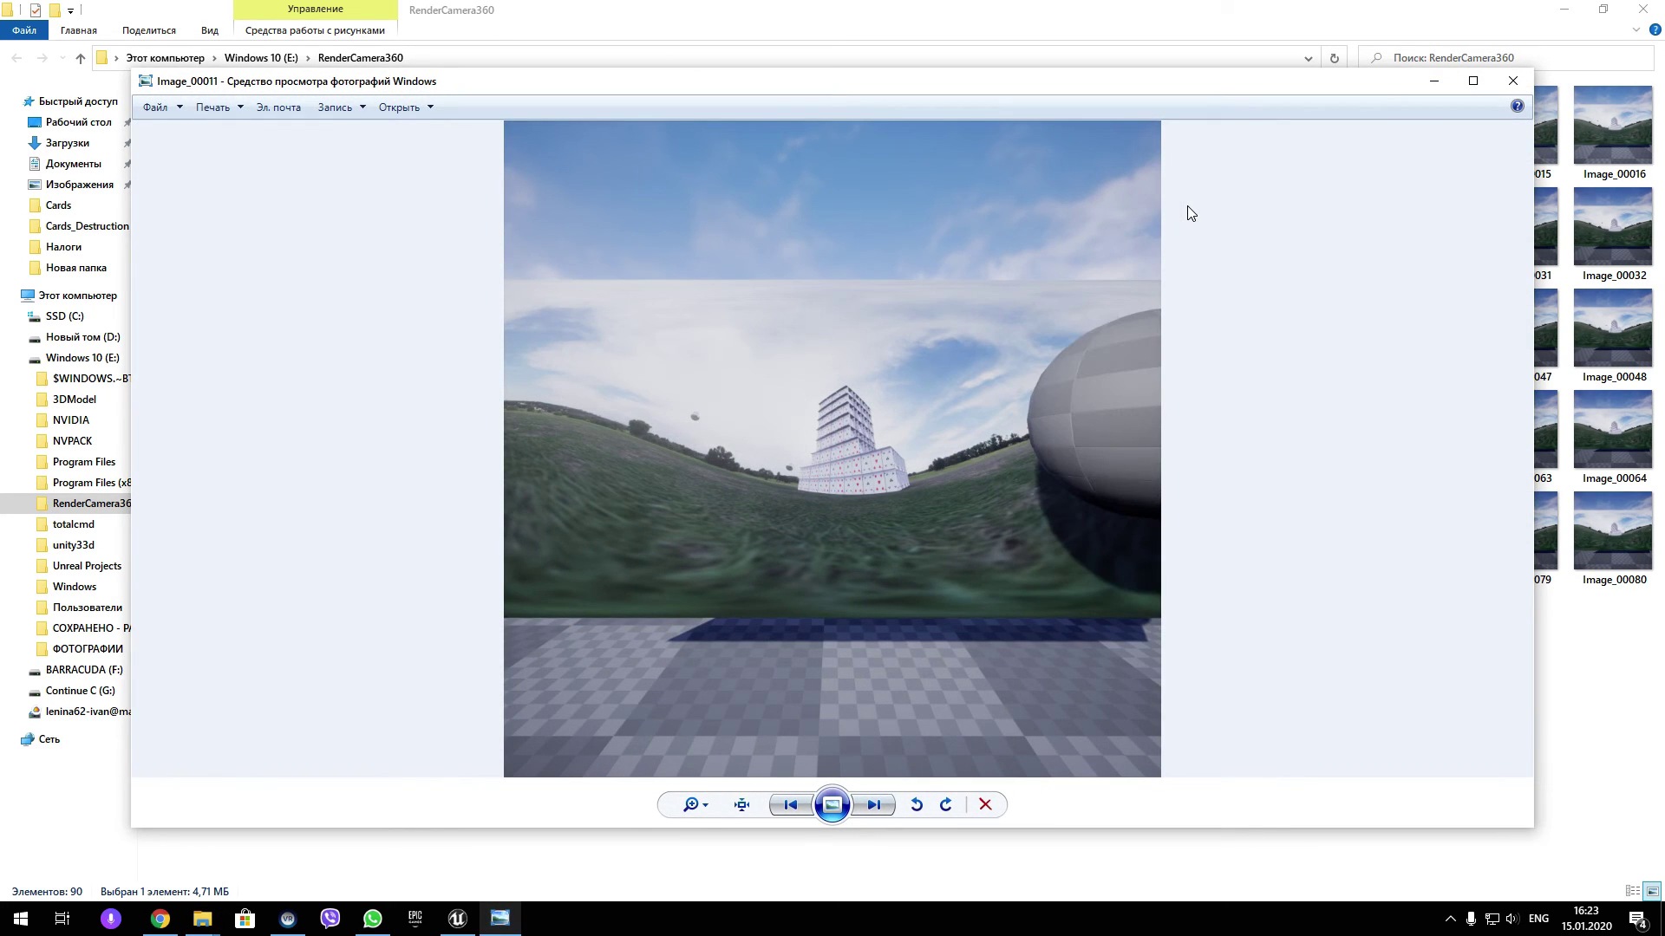
key("Right")
key("Right")
key("Right")
key("Right")
key("Right")
key("Right")
key("Right")
key("Right")
key("Right")
key("Right")
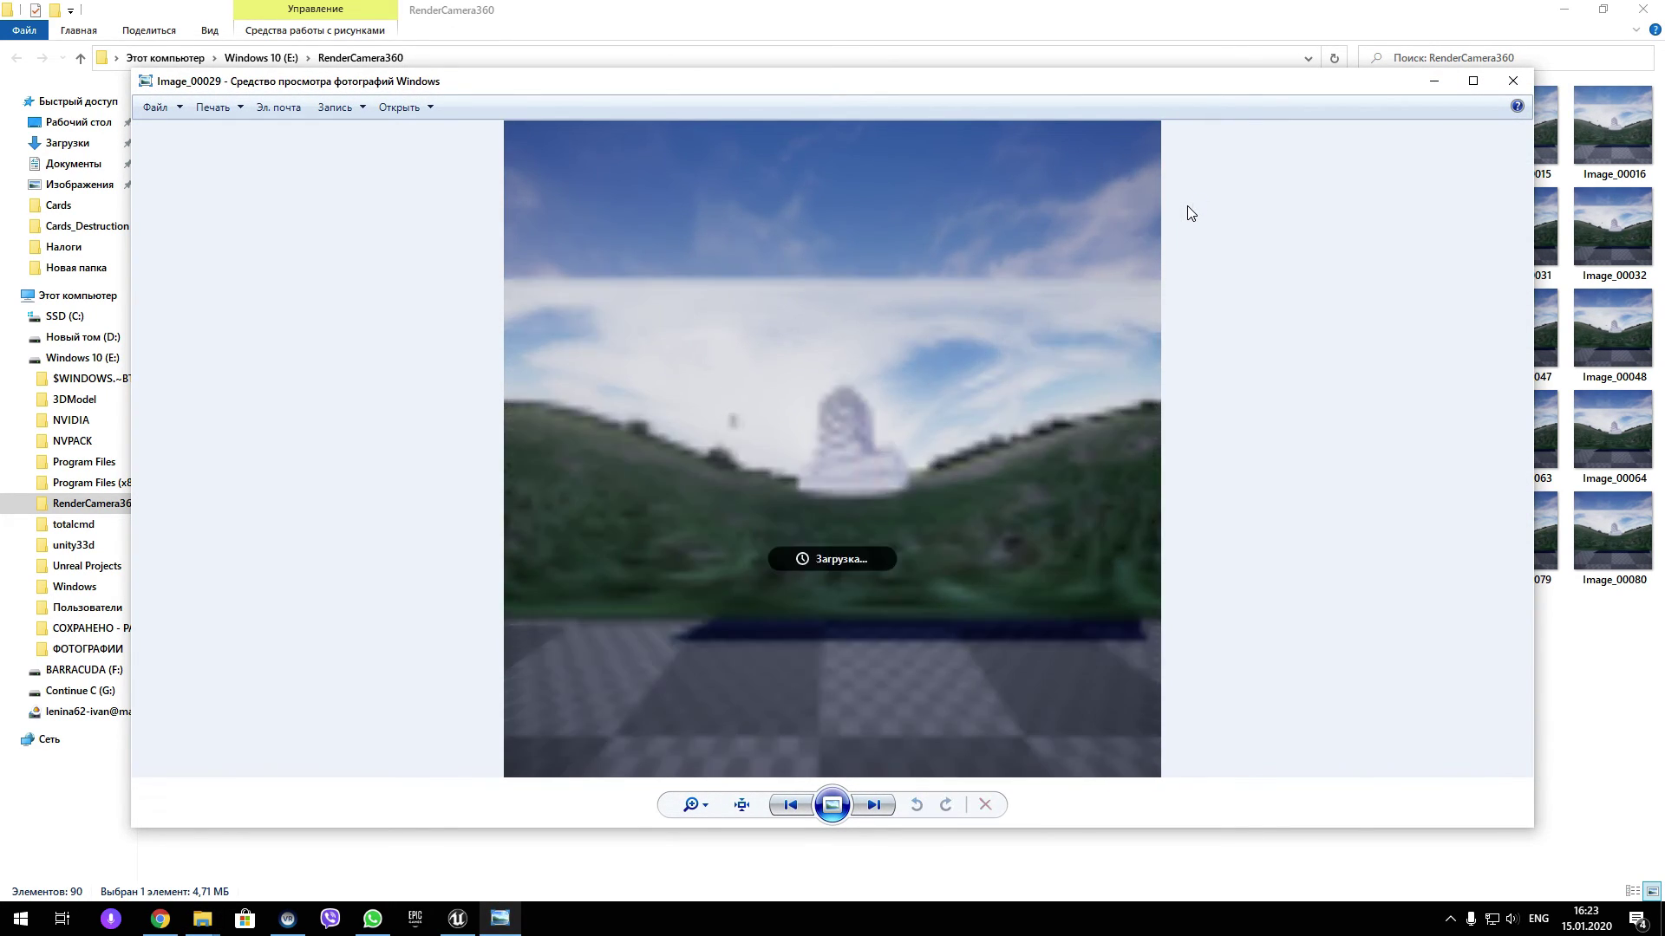
key("Right")
key("Right")
key("Right")
key("Right")
key("Right")
key("Right")
key("Right")
key("Right")
key("Right")
key("Right")
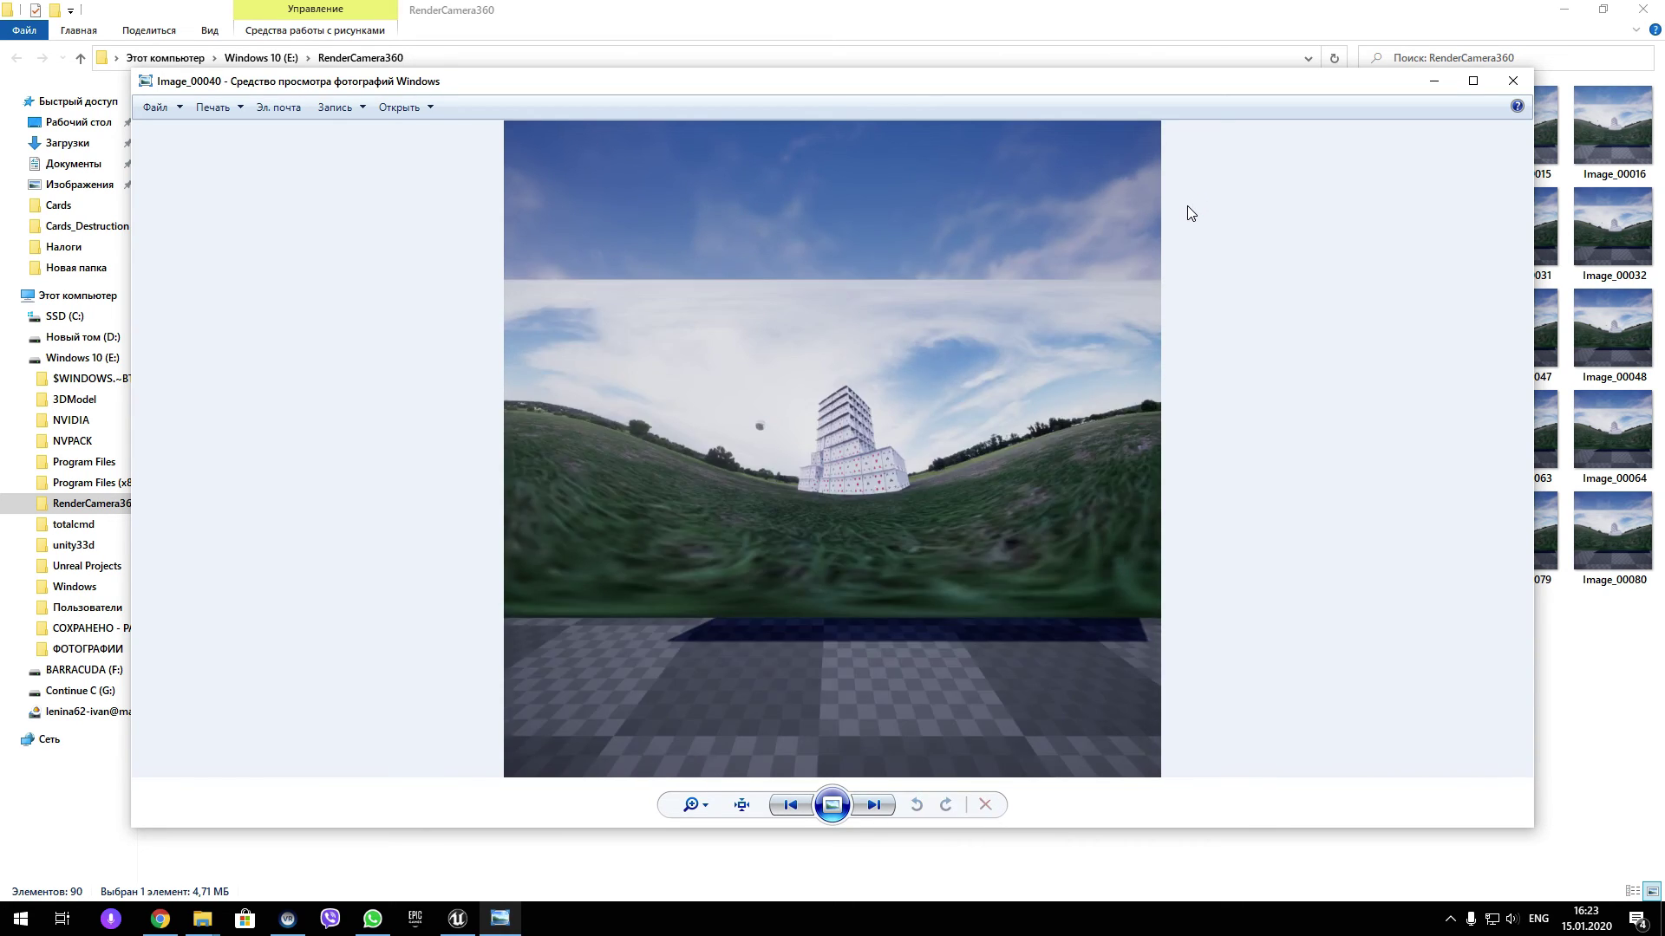
key("Right")
key("Right")
key("Right")
key("Right")
key("Right")
key("Right")
key("Right")
key("Right")
key("Right")
key("Right")
key("Right")
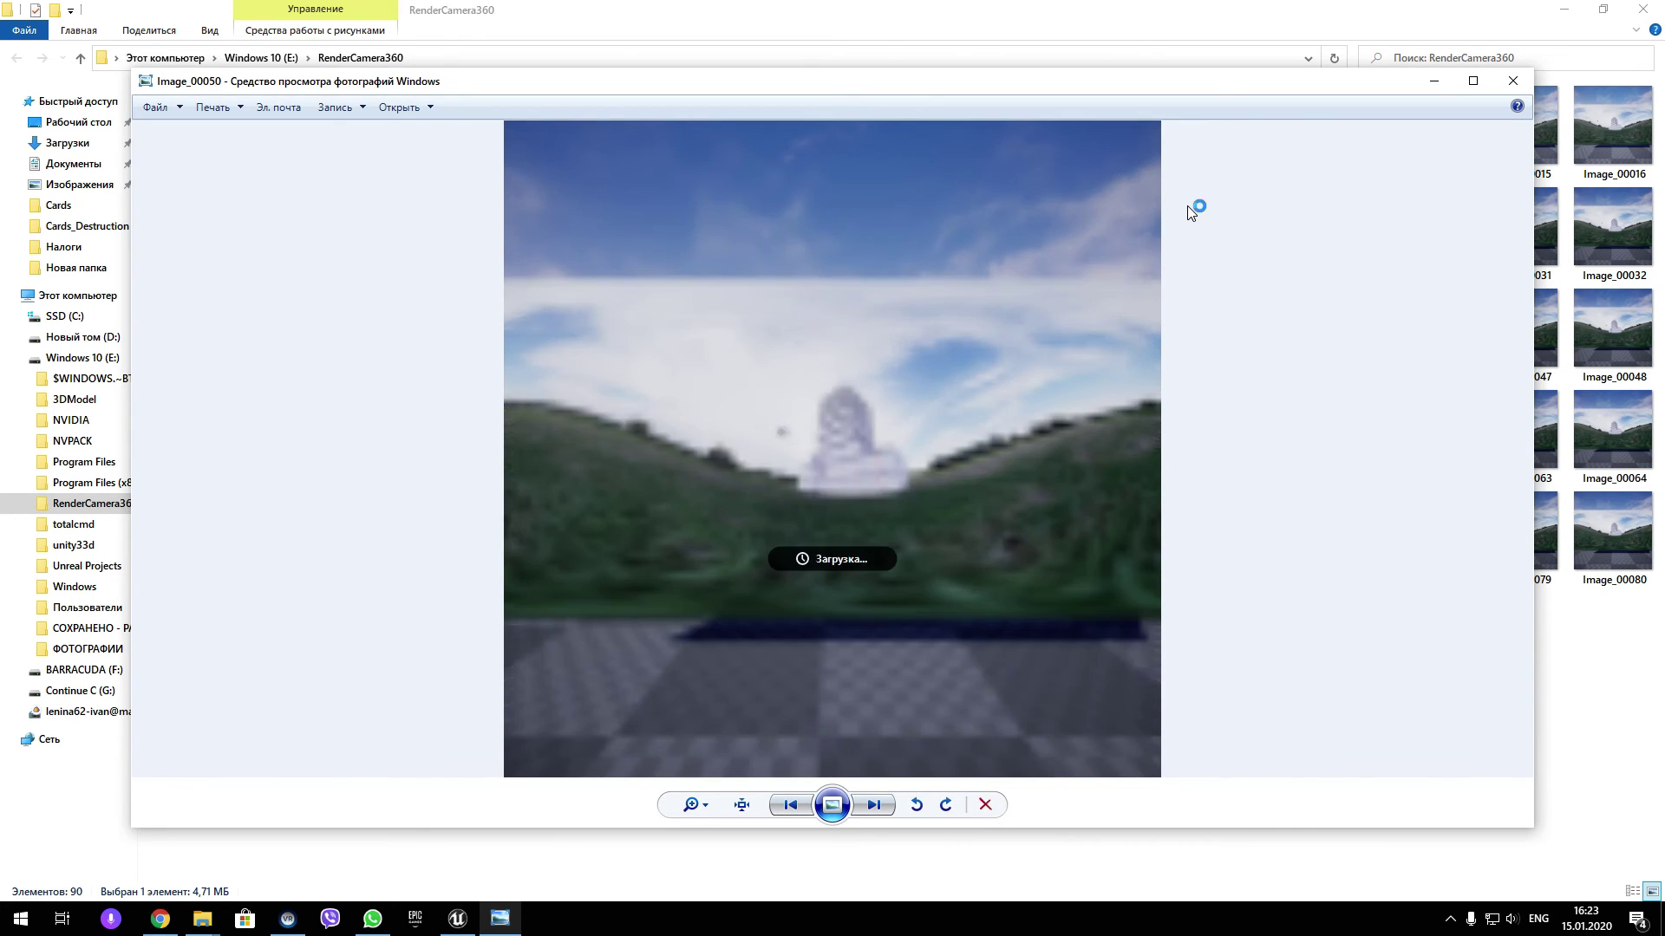
key("Right")
key("Right")
key("Right")
key("Right")
key("Right")
key("Right")
key("Right")
key("Right")
key("Right")
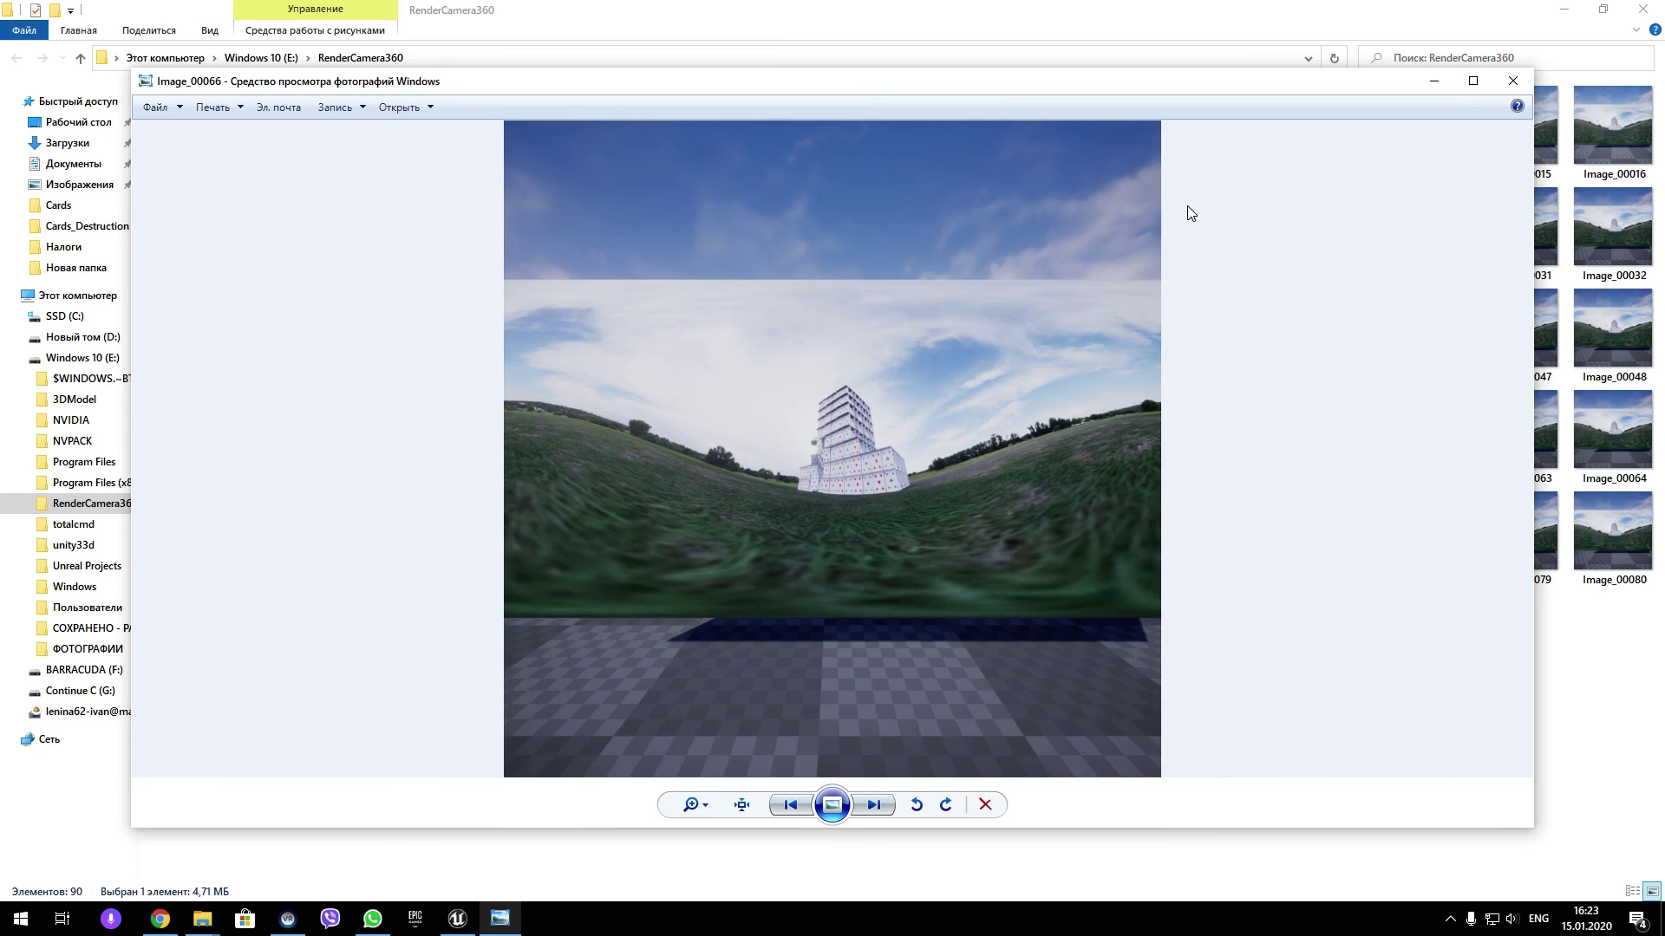
key("Right")
key("Right")
key("Right")
key("Right")
key("Right")
key("Right")
left_click(1511, 81)
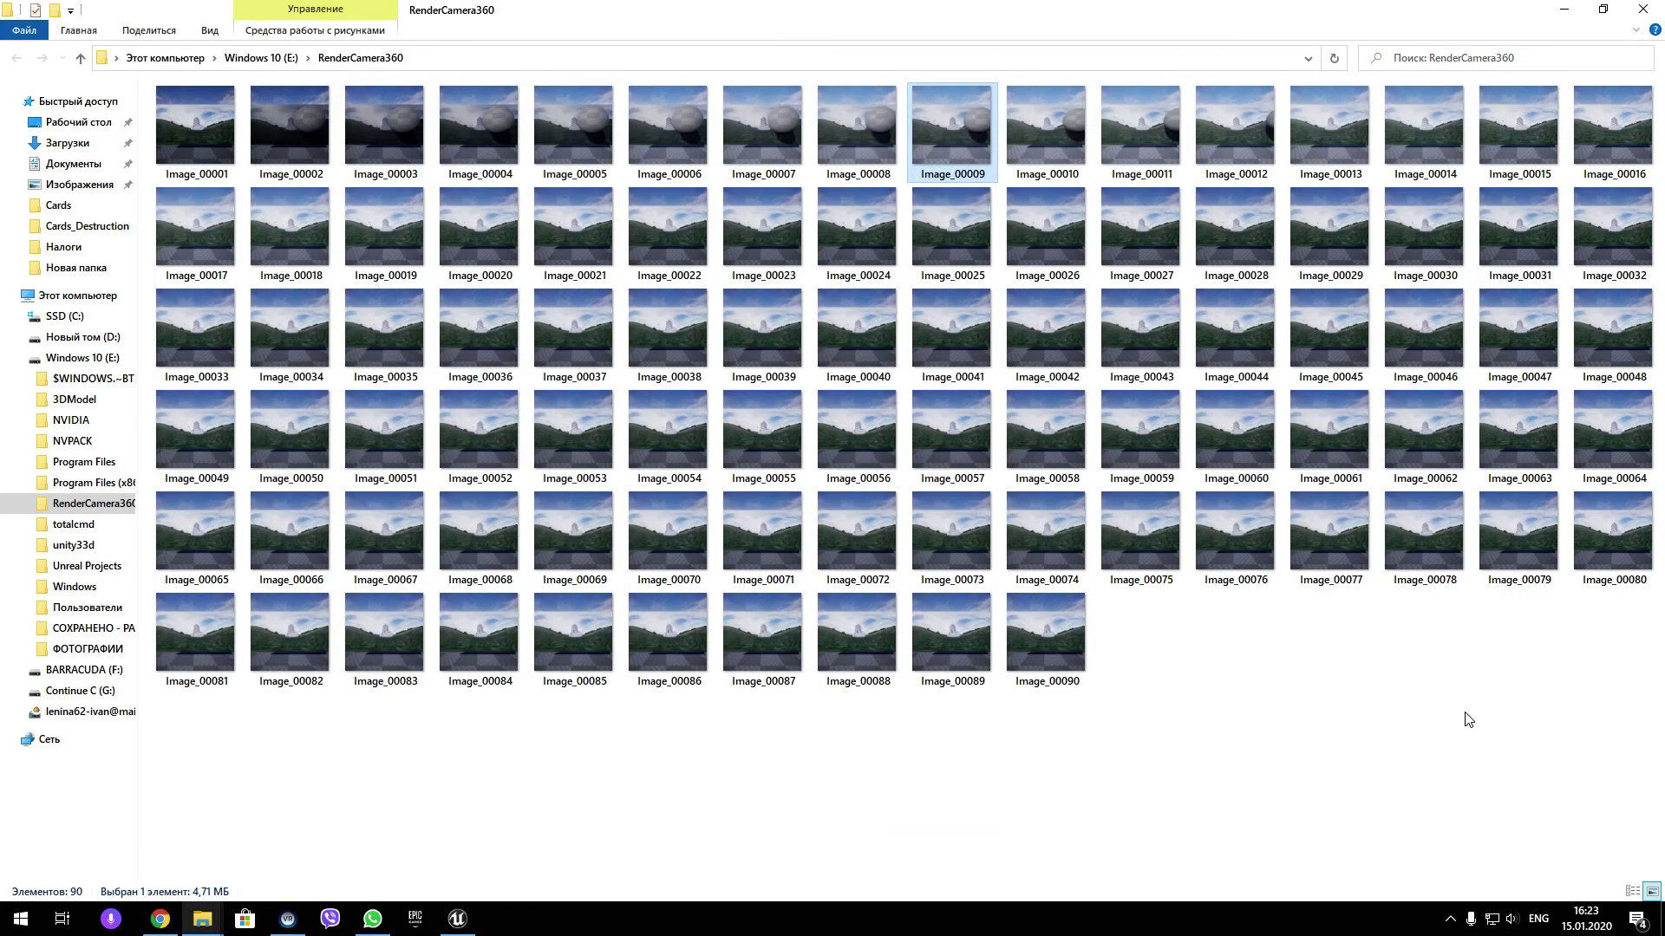
Delete all 90 captured images, then return to Unreal and bring up the recording overlay.
left_click_drag(1595, 780, 538, 351)
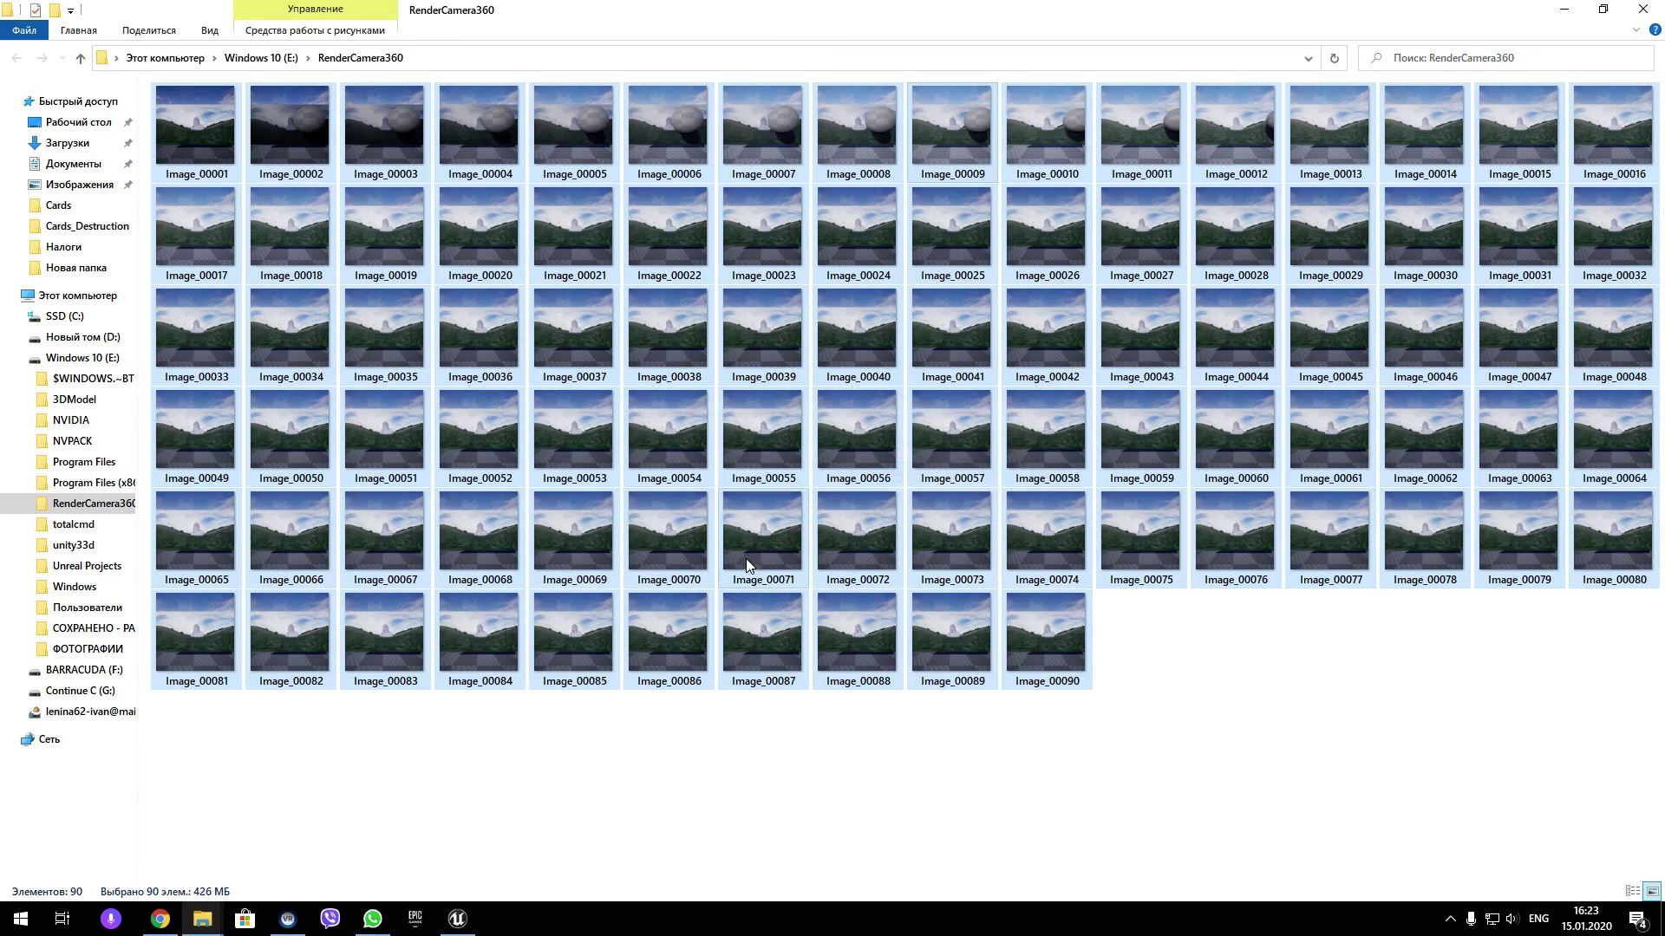
key("Delete")
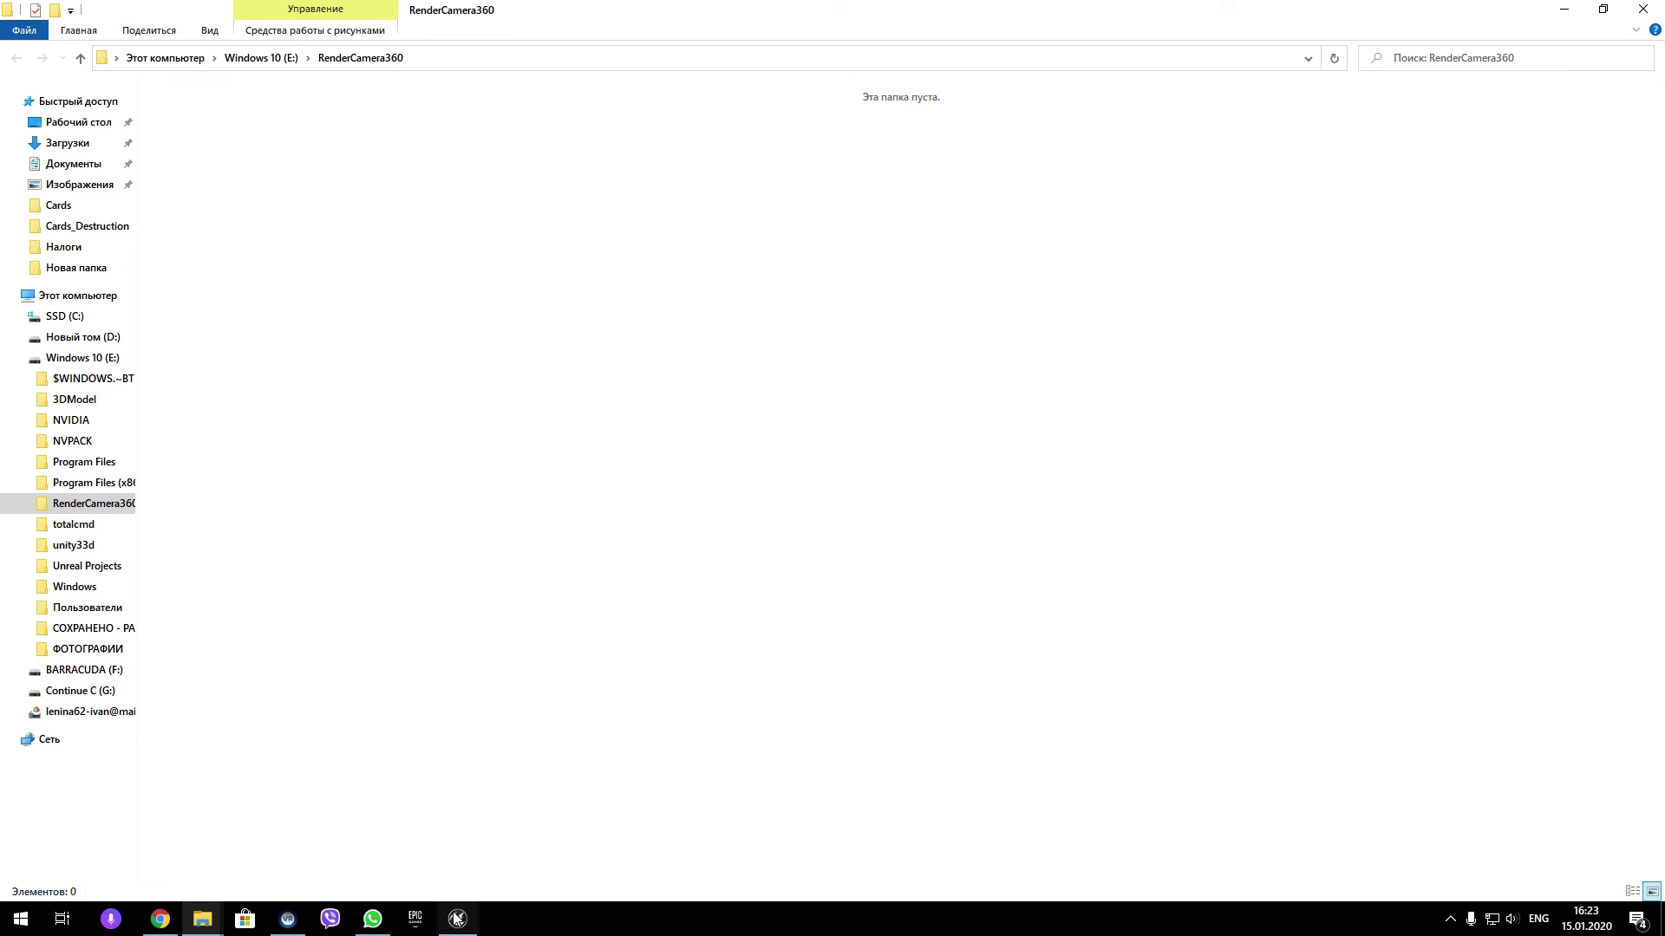
left_click(457, 919)
scroll(811, 500, "down", 10)
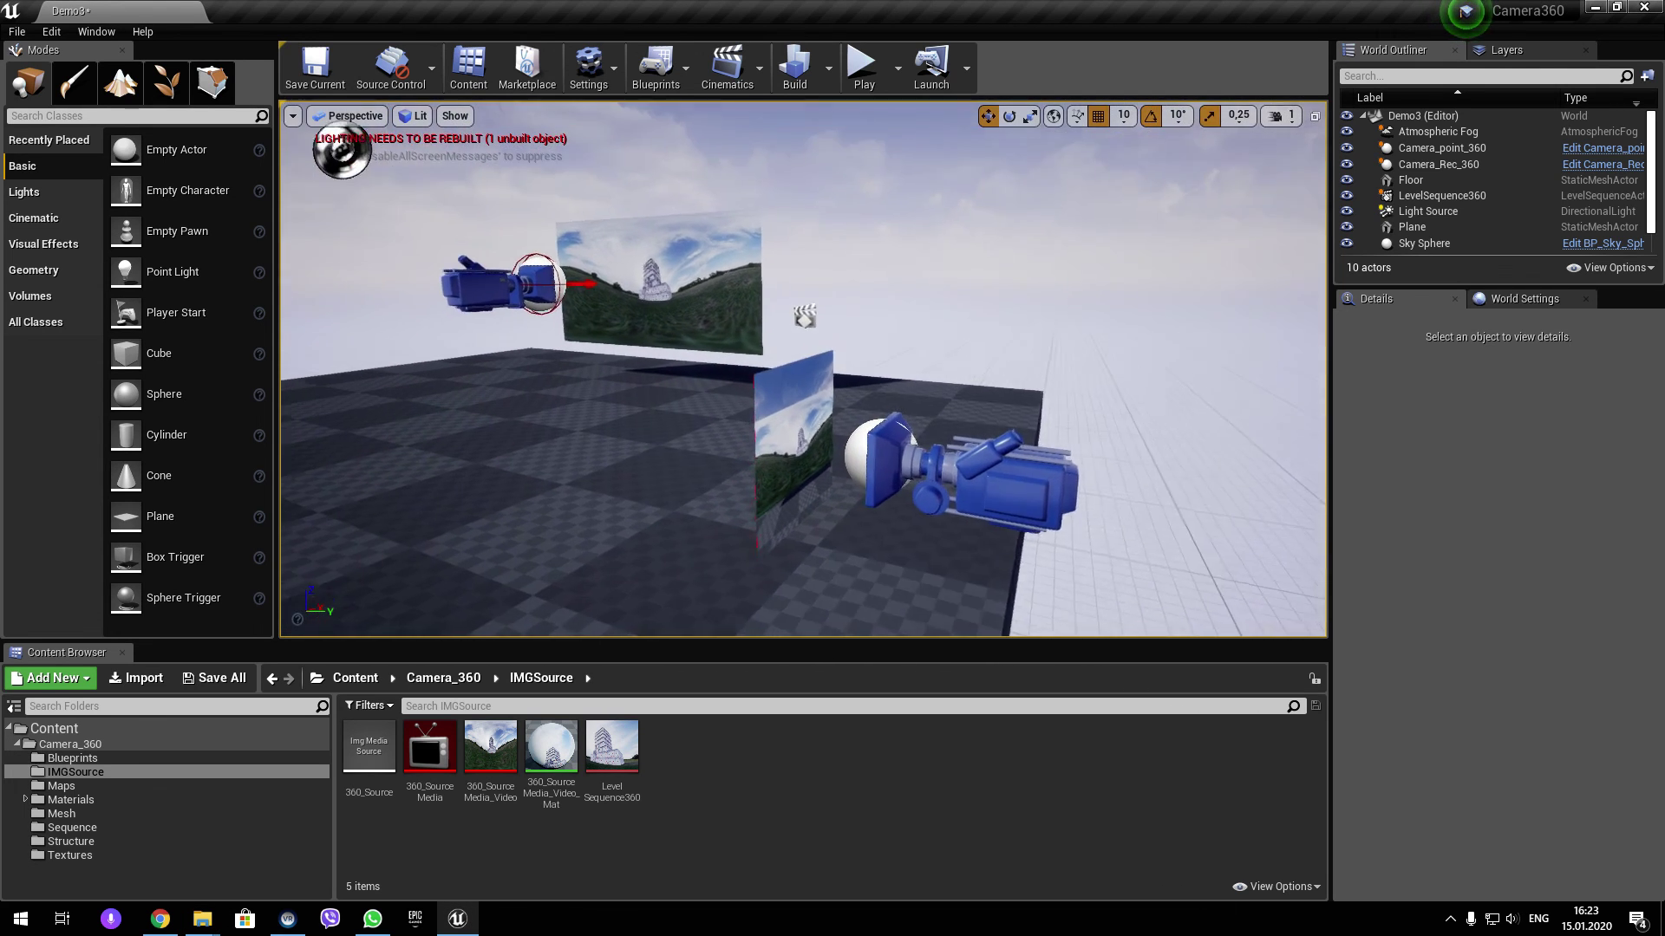
key("alt+z")
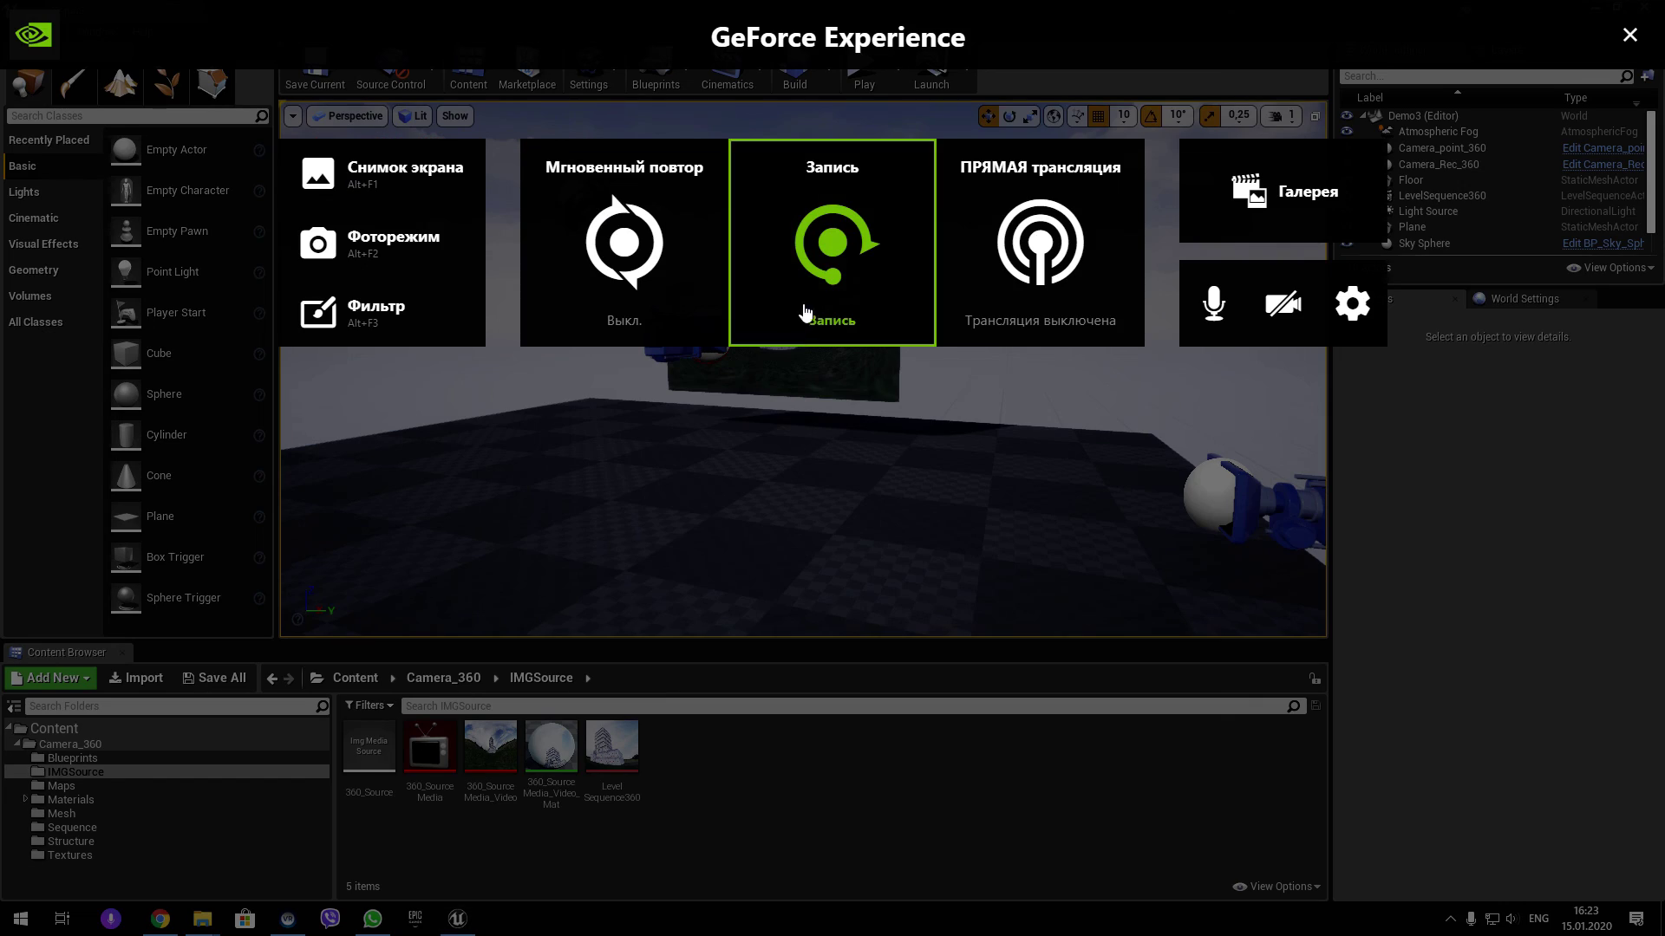